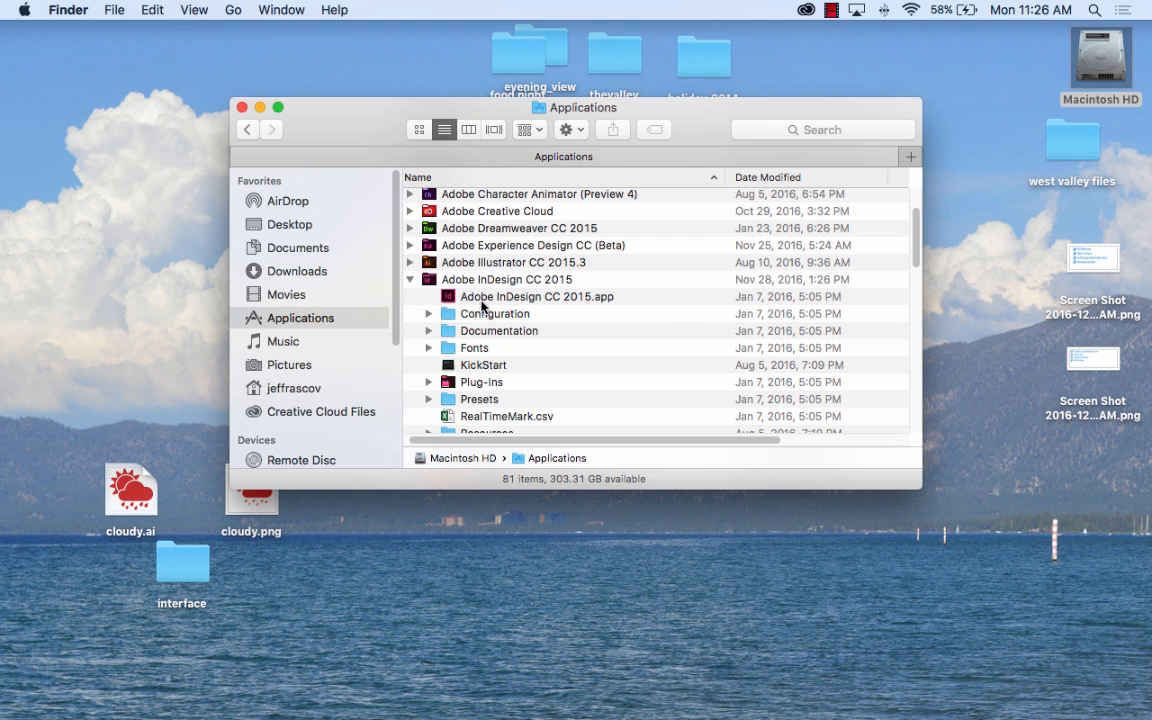
Launch Adobe InDesign CC 2015 and create a five-page Letter print document with facing pages turned off
double_click(490, 298)
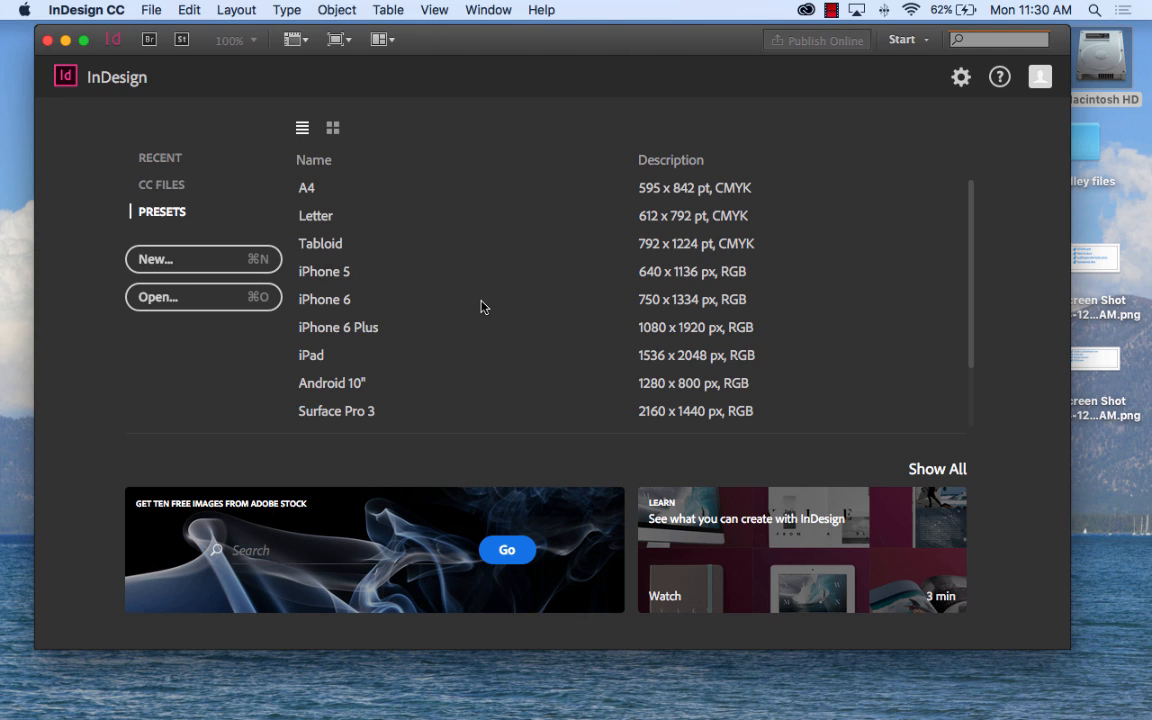
left_click_drag(406, 28, 402, 26)
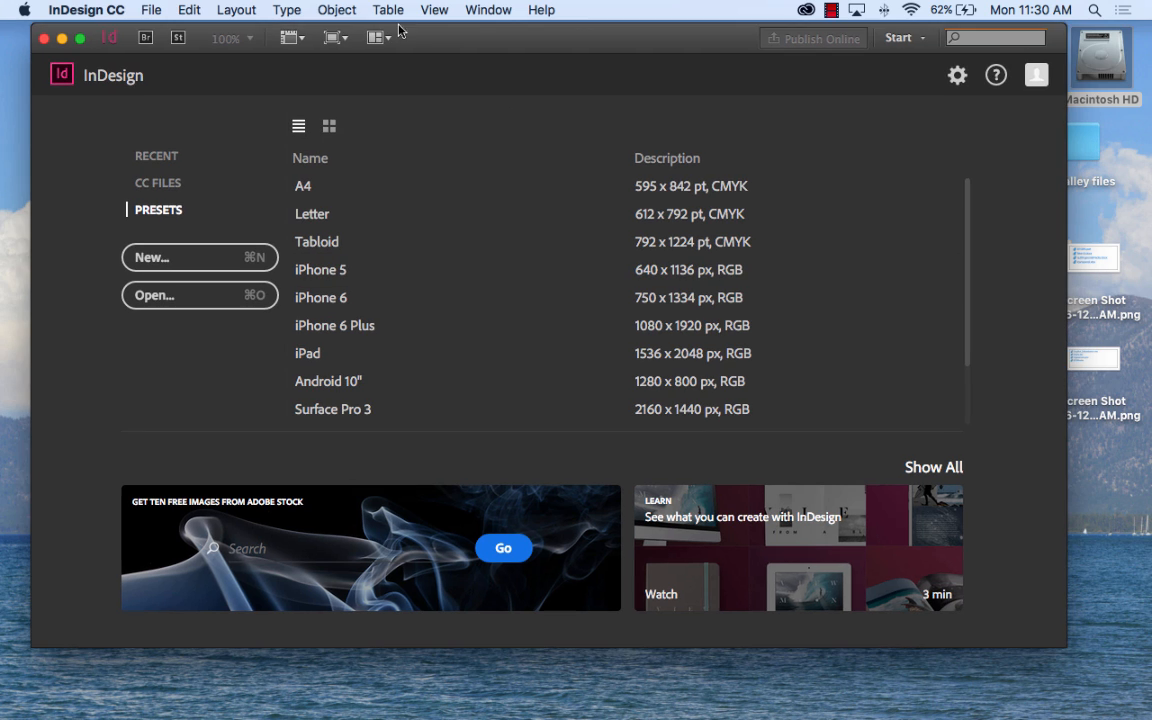
left_click(157, 8)
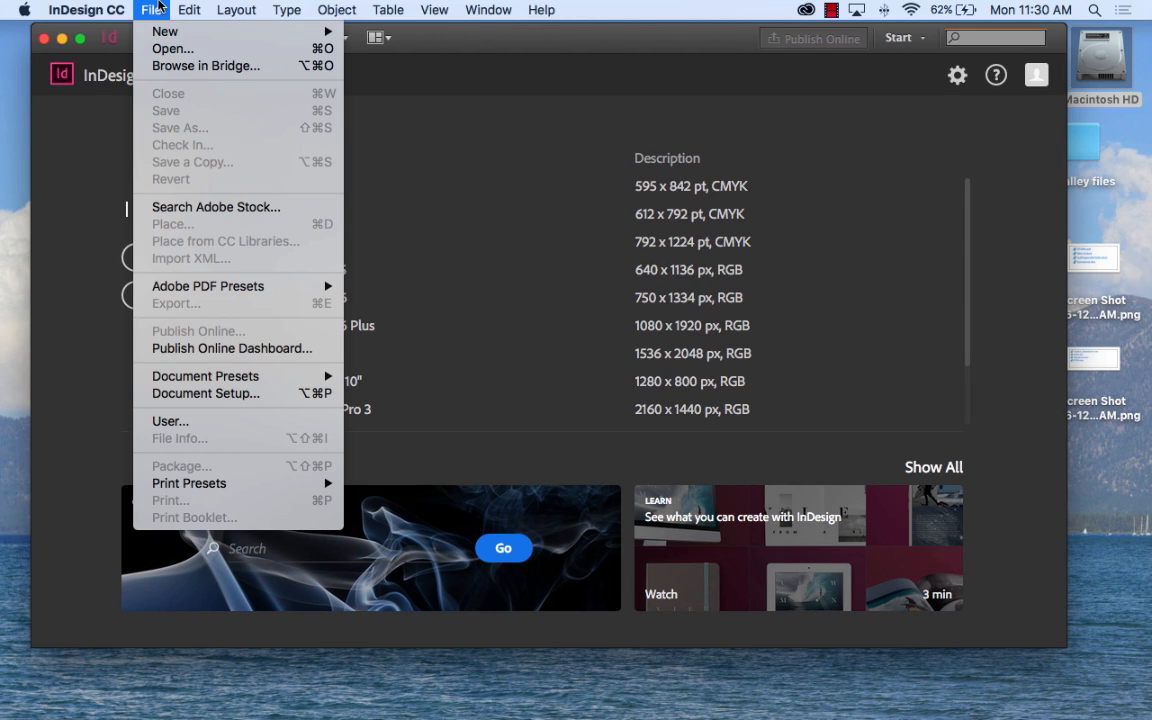
mouse_move(166, 38)
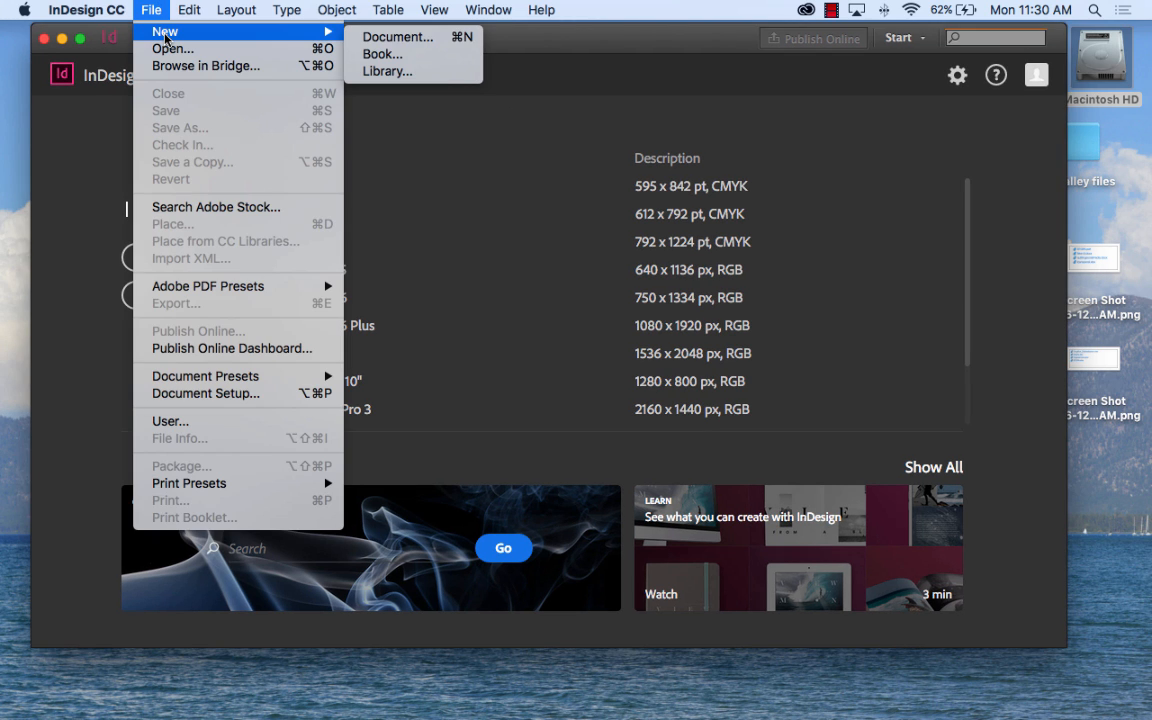
left_click(400, 37)
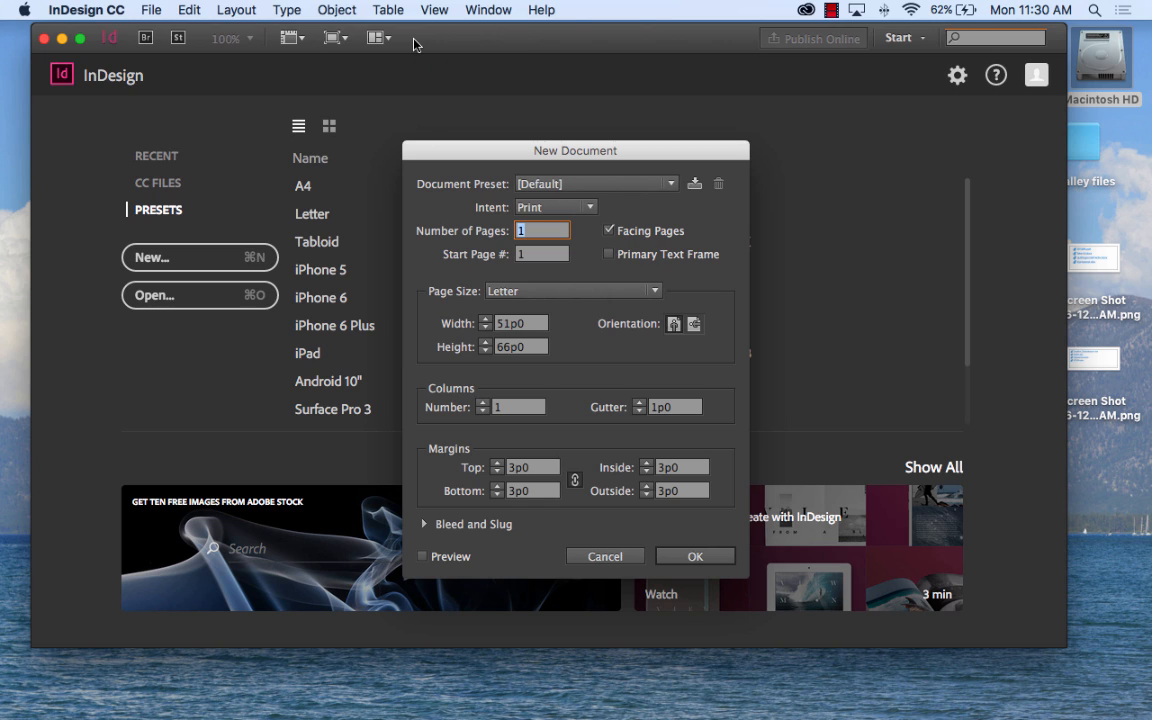
type("5")
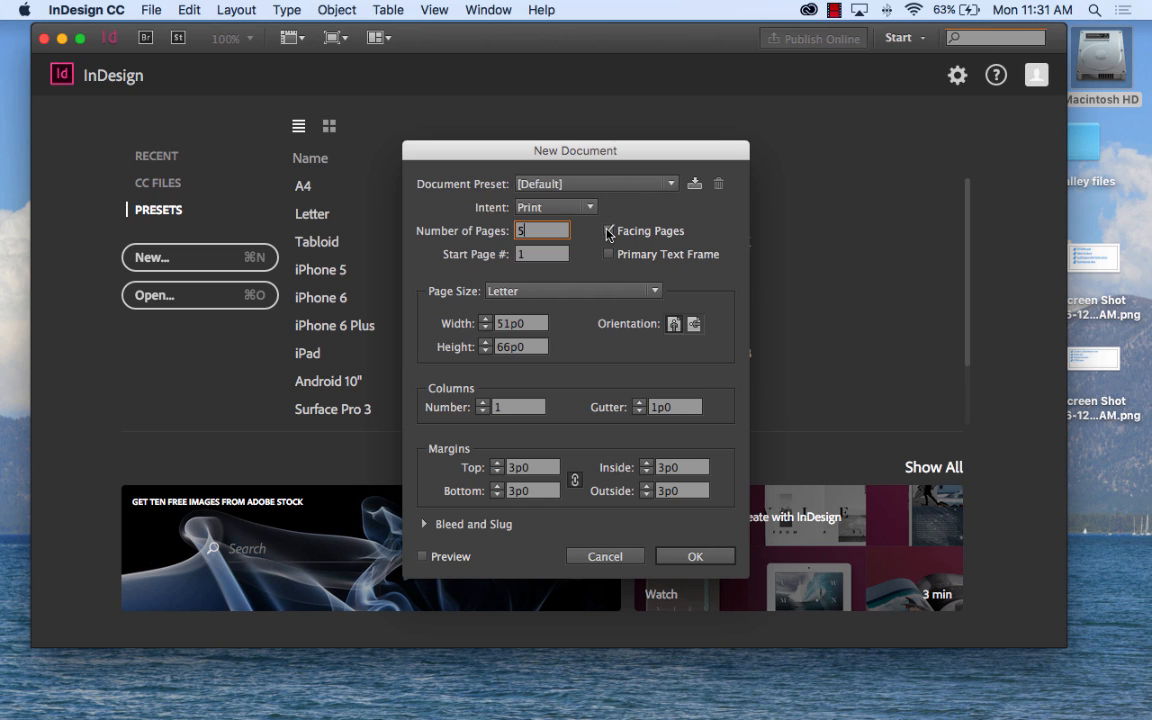
left_click(609, 231)
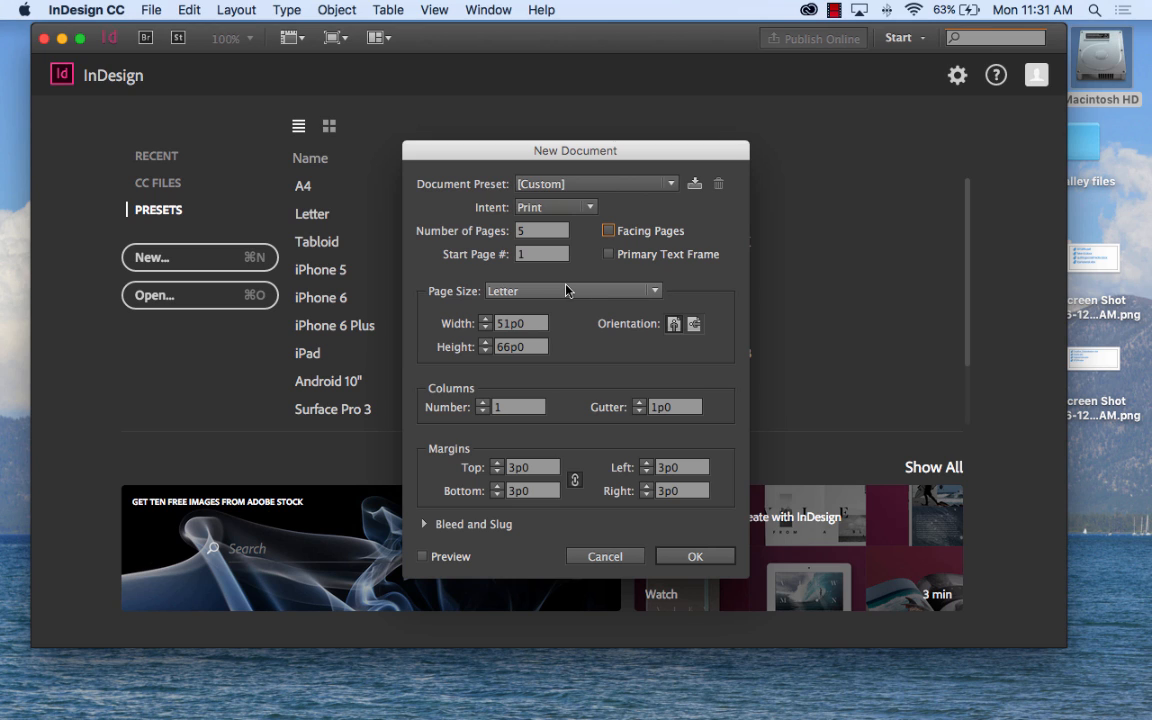
double_click(492, 408)
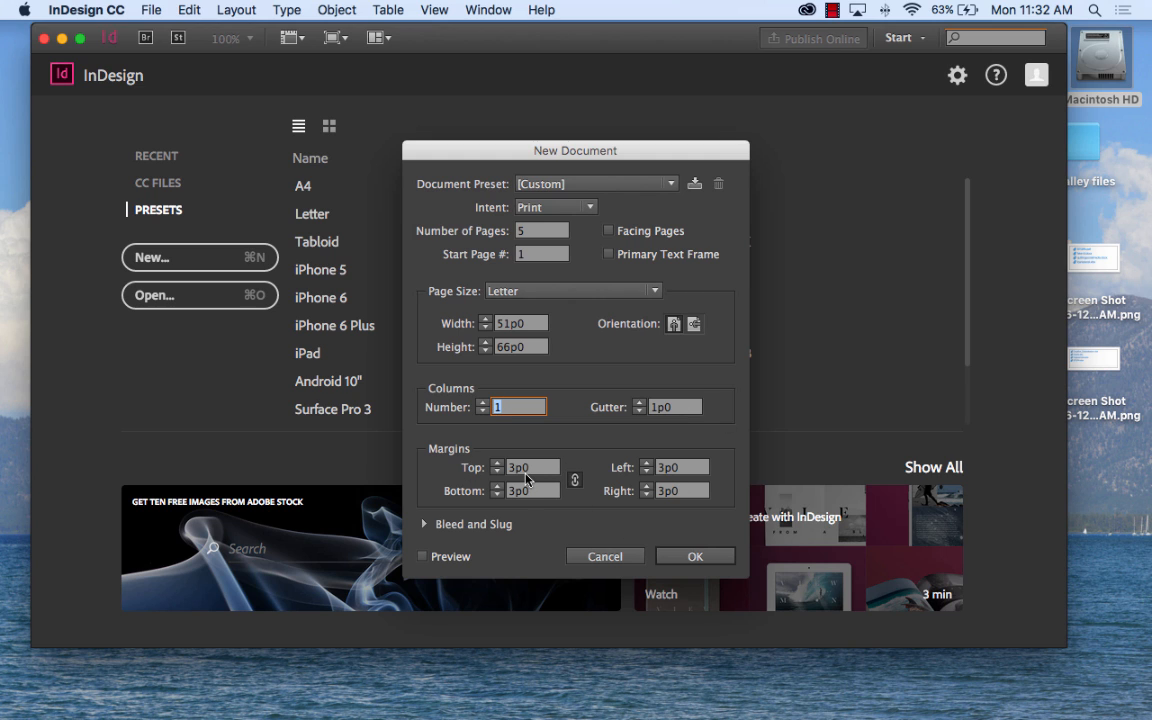
left_click(678, 558)
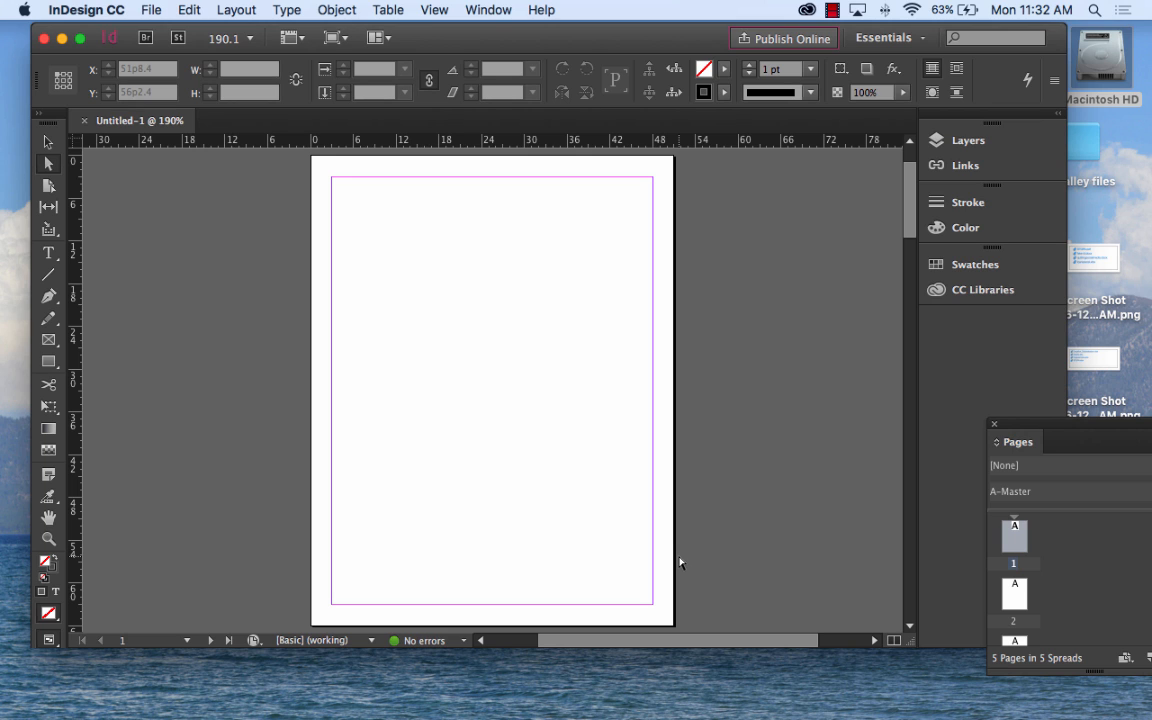
Move the Pages panel beside the document page, enlarge it until all five page thumbnails show, and select A-Master
left_click_drag(1060, 427, 790, 170)
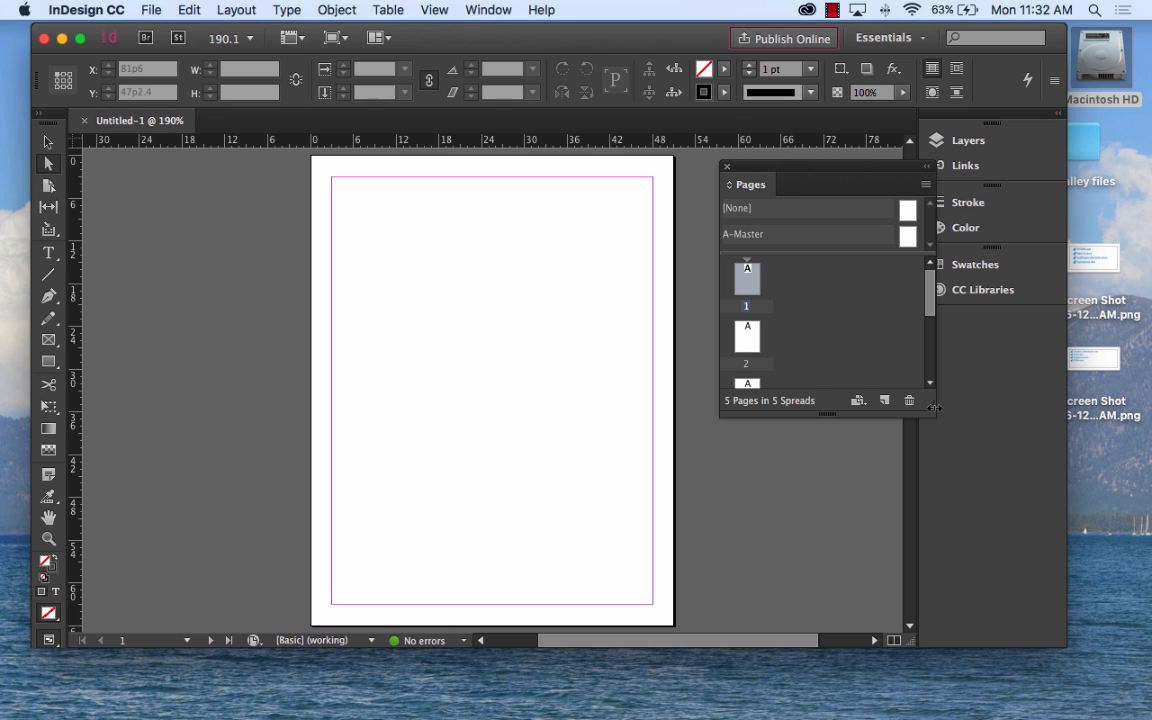
left_click_drag(935, 407, 992, 603)
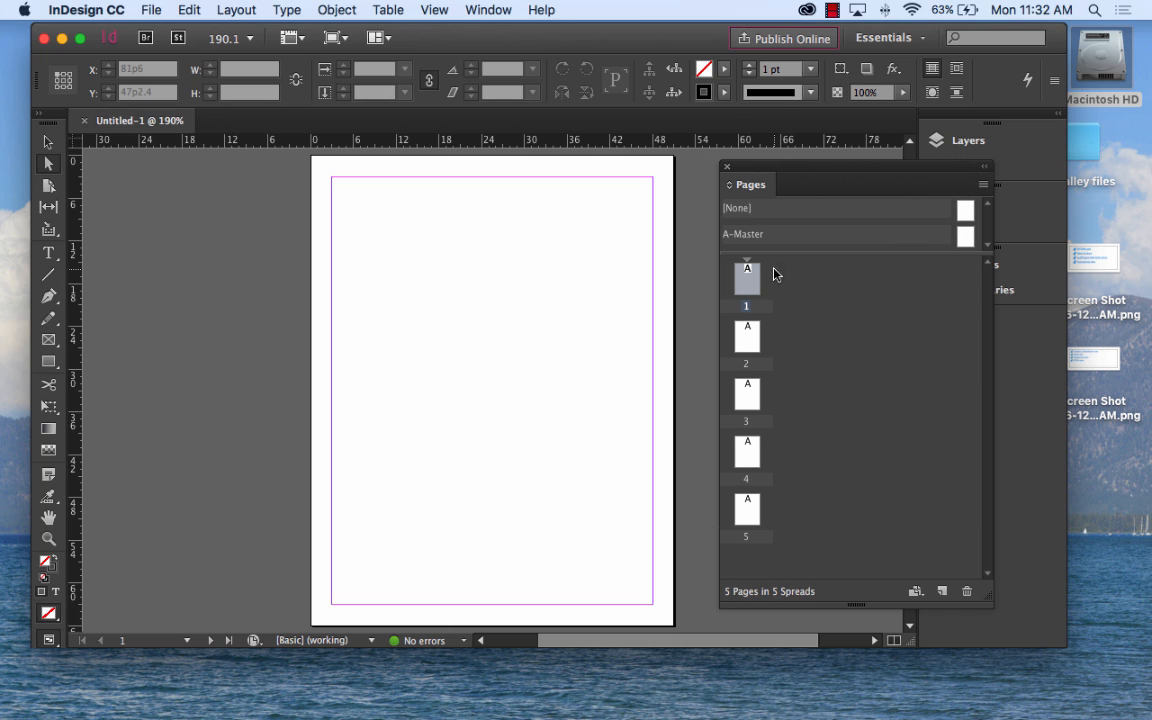
left_click(748, 337)
left_click(748, 395)
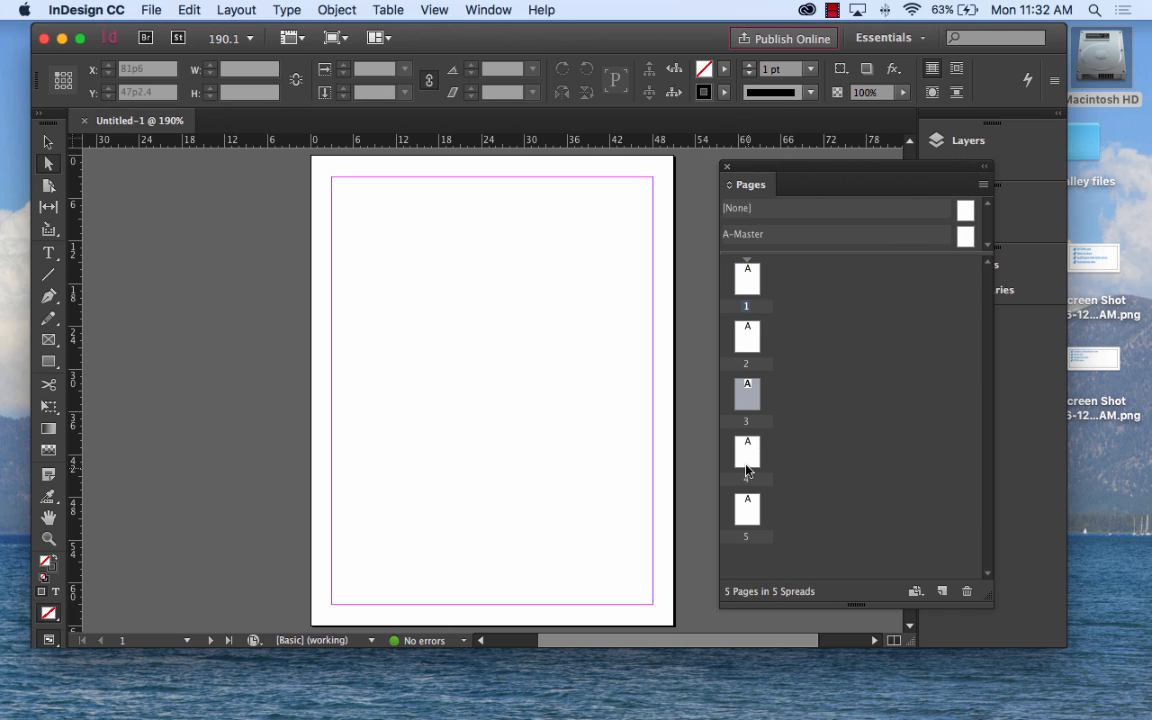
left_click(746, 469)
left_click(748, 510)
left_click(751, 282)
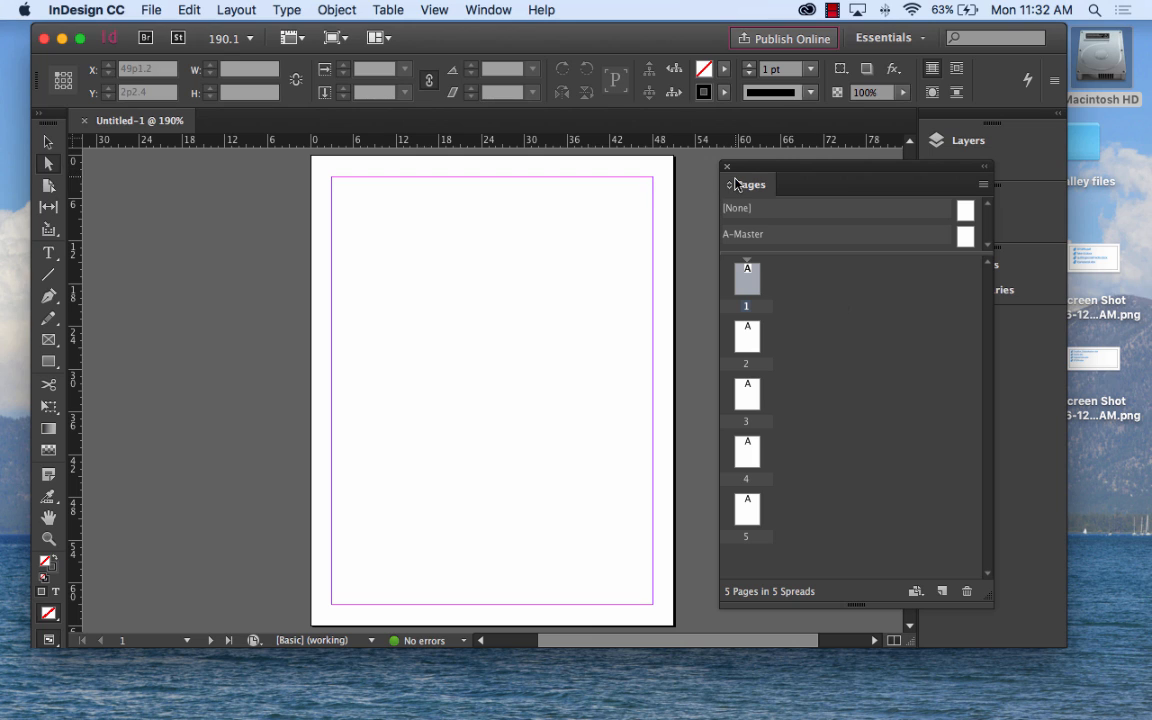
left_click(783, 240)
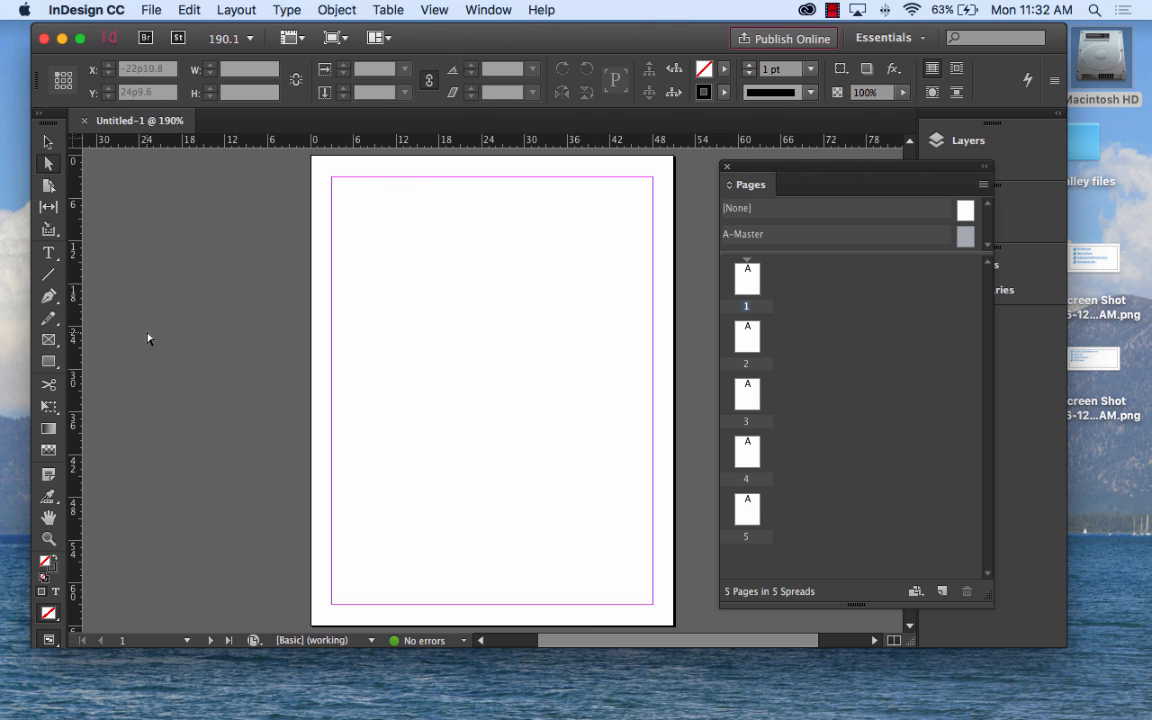
Draw a rectangle about 51p0 by 6p2 across the top of page 1, filled with RGB 35, 66, 176
left_click(50, 365)
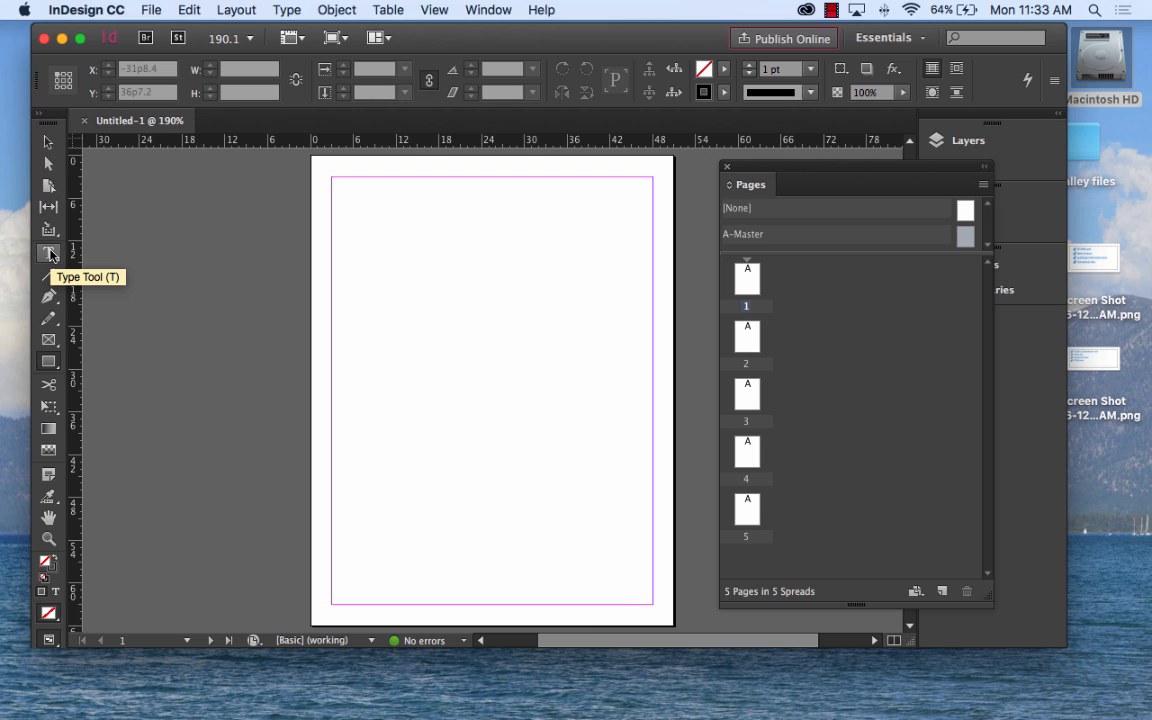
left_click(53, 346)
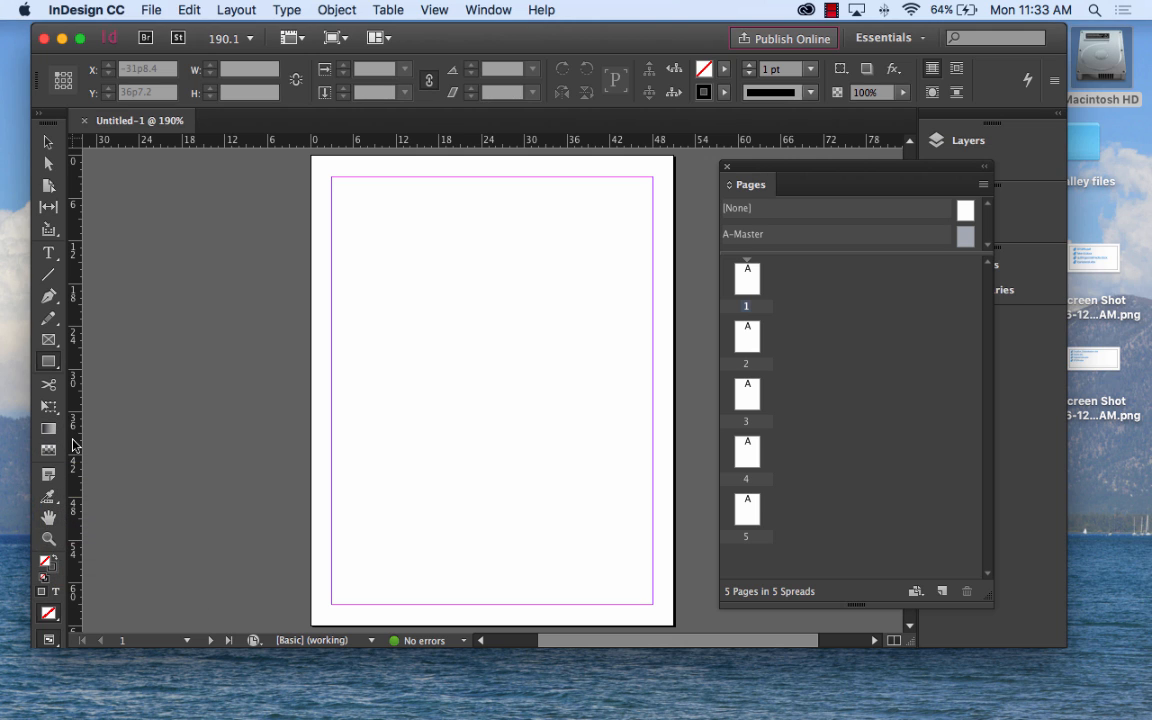
double_click(45, 565)
left_click(502, 448)
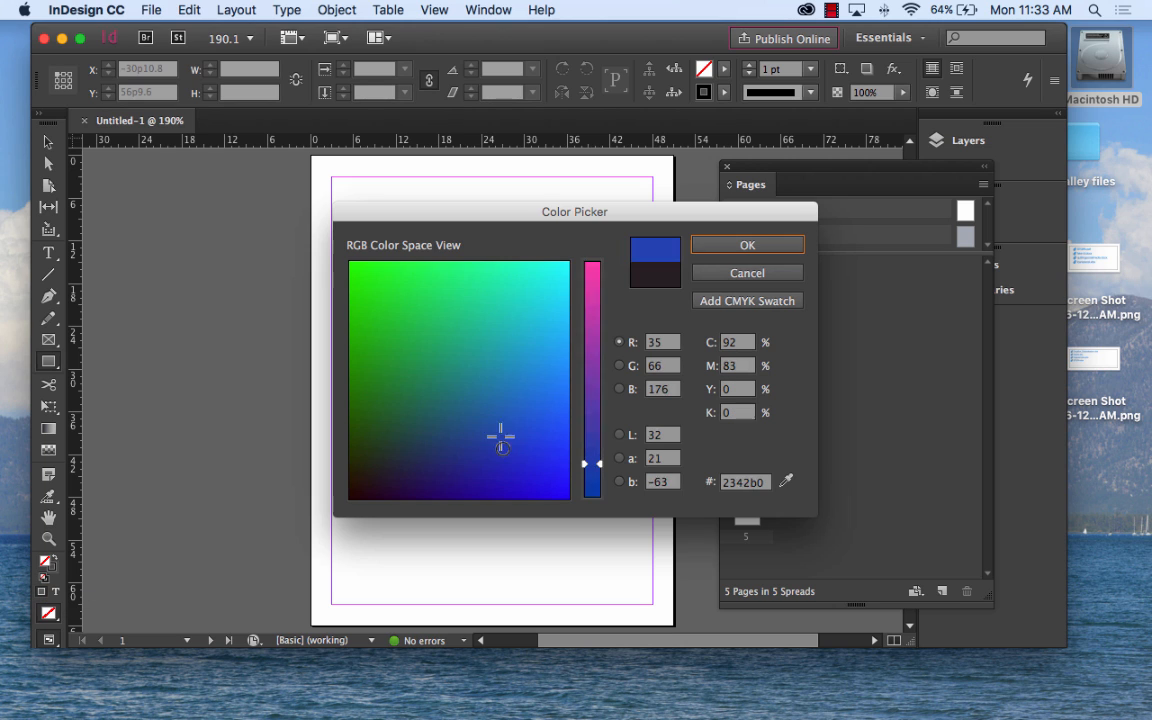
left_click(774, 248)
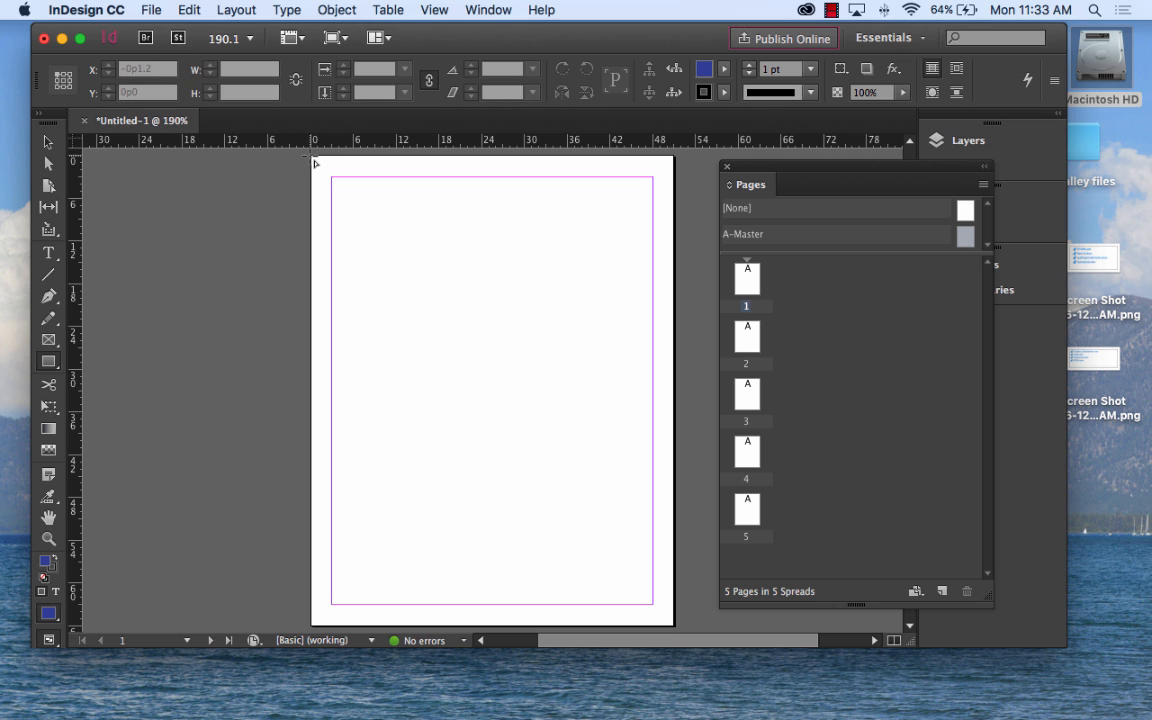
left_click_drag(314, 159, 674, 200)
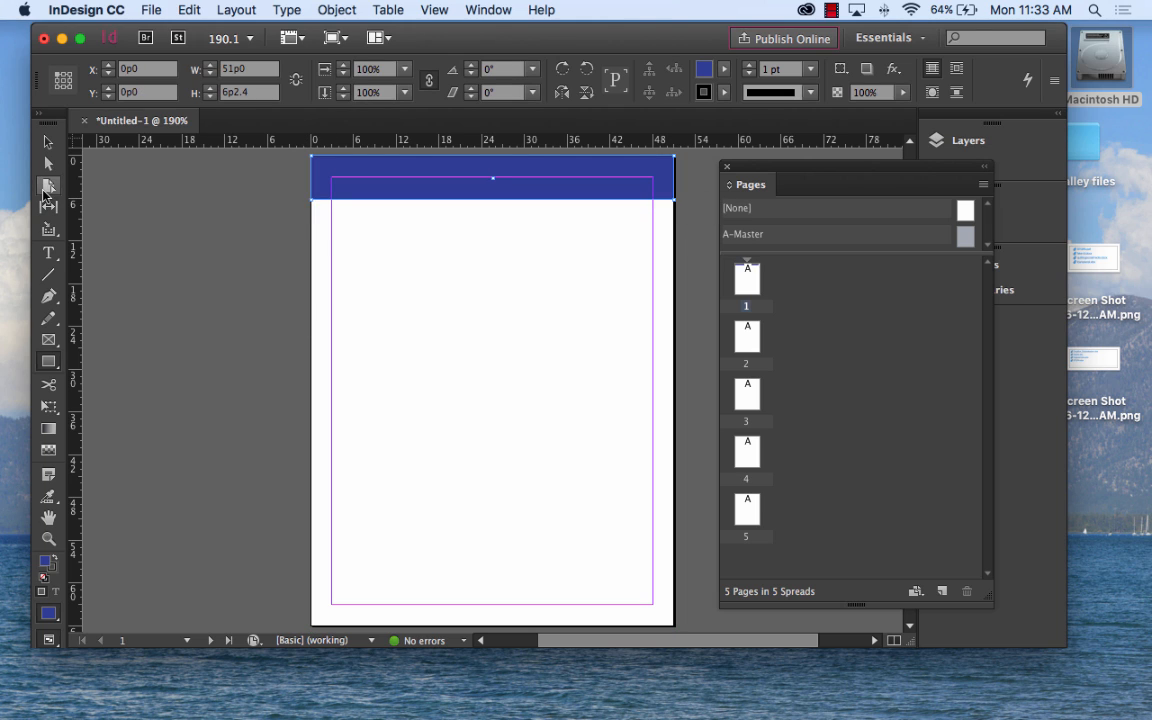
Add a text frame about 30p2 by 4p5 below the blue band, containing "Rascov Weather App Proposal"
left_click(57, 246)
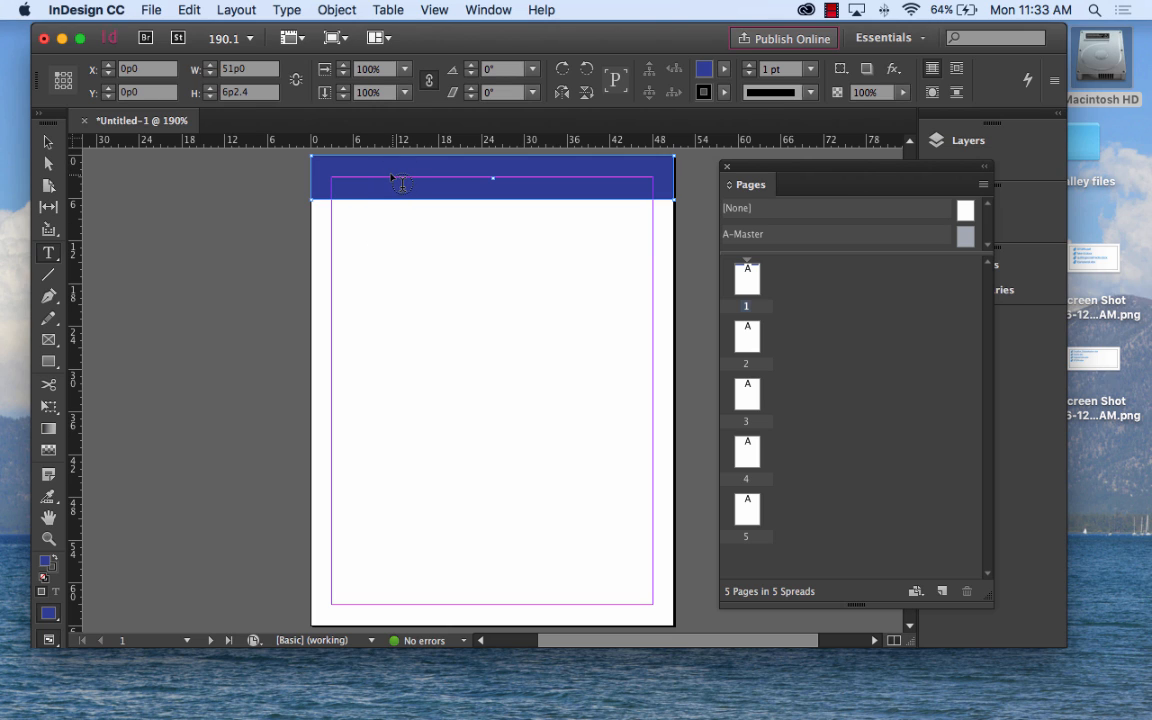
left_click(388, 233)
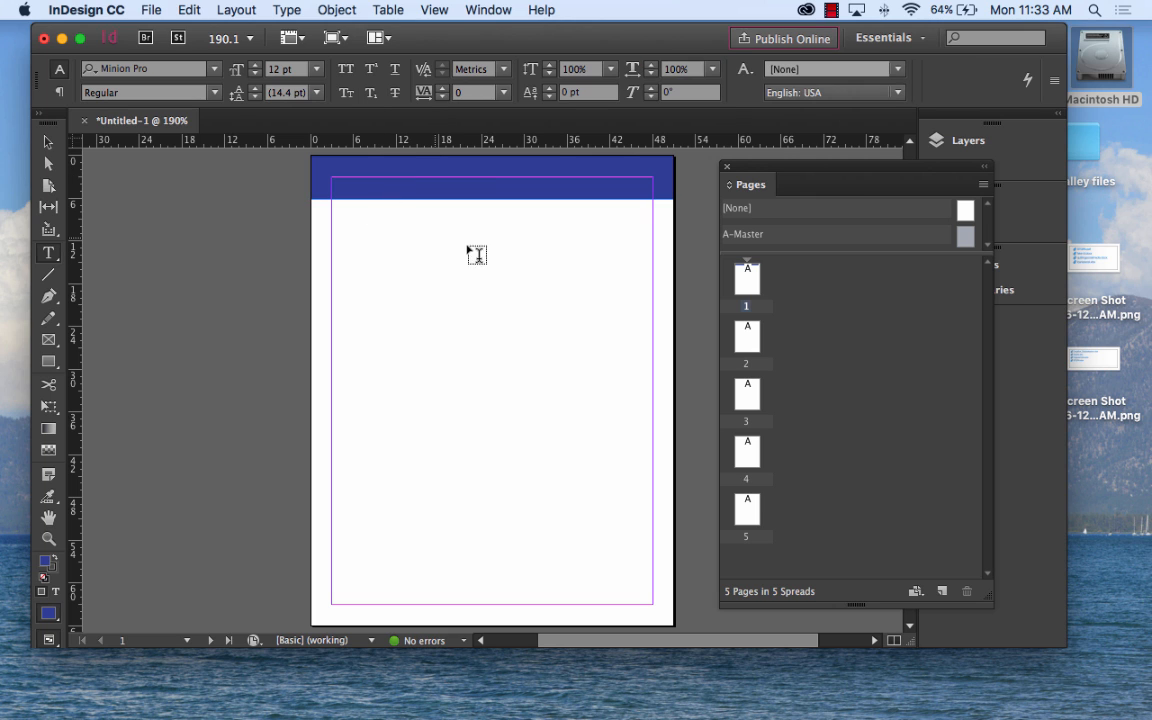
left_click_drag(374, 221, 589, 252)
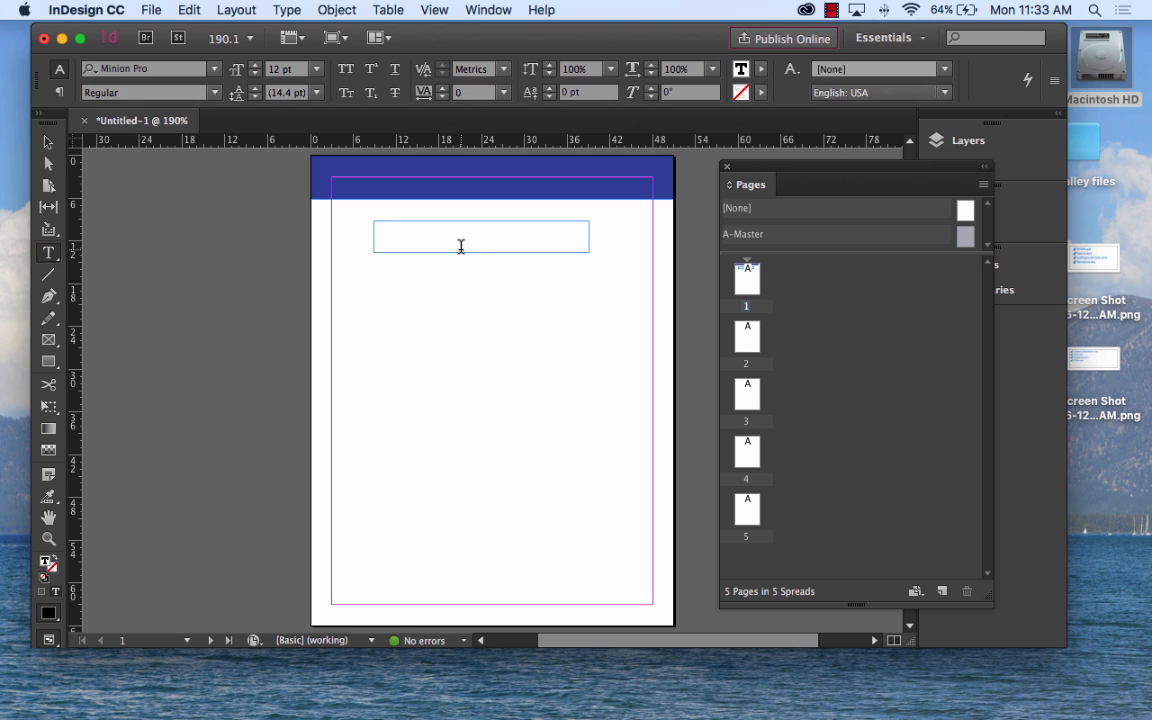
type("Weather")
key("BackSpace")
key("BackSpace")
key("BackSpace")
key("BackSpace")
key("BackSpace")
key("BackSpace")
key("BackSpace")
type("Rascoe Weather App")
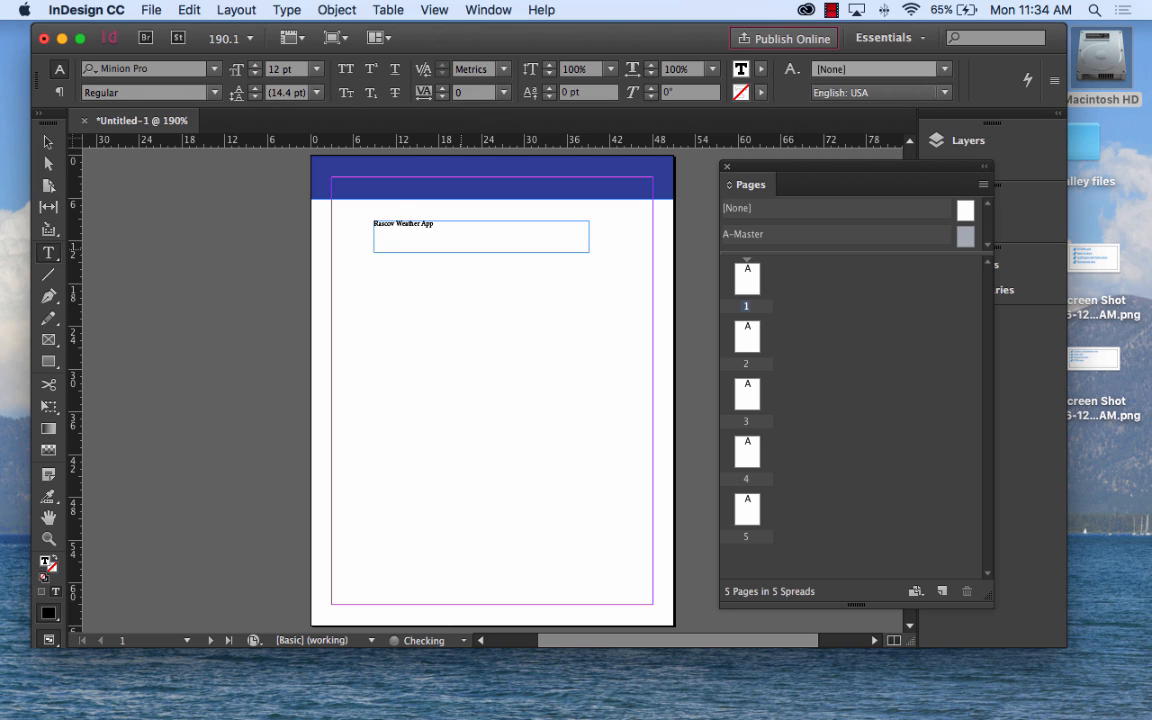
type(" Proposal")
Format the whole title text in Arial Black at 30 pt with the [Paper] fill colour
left_click_drag(497, 233, 308, 215)
left_click(212, 68)
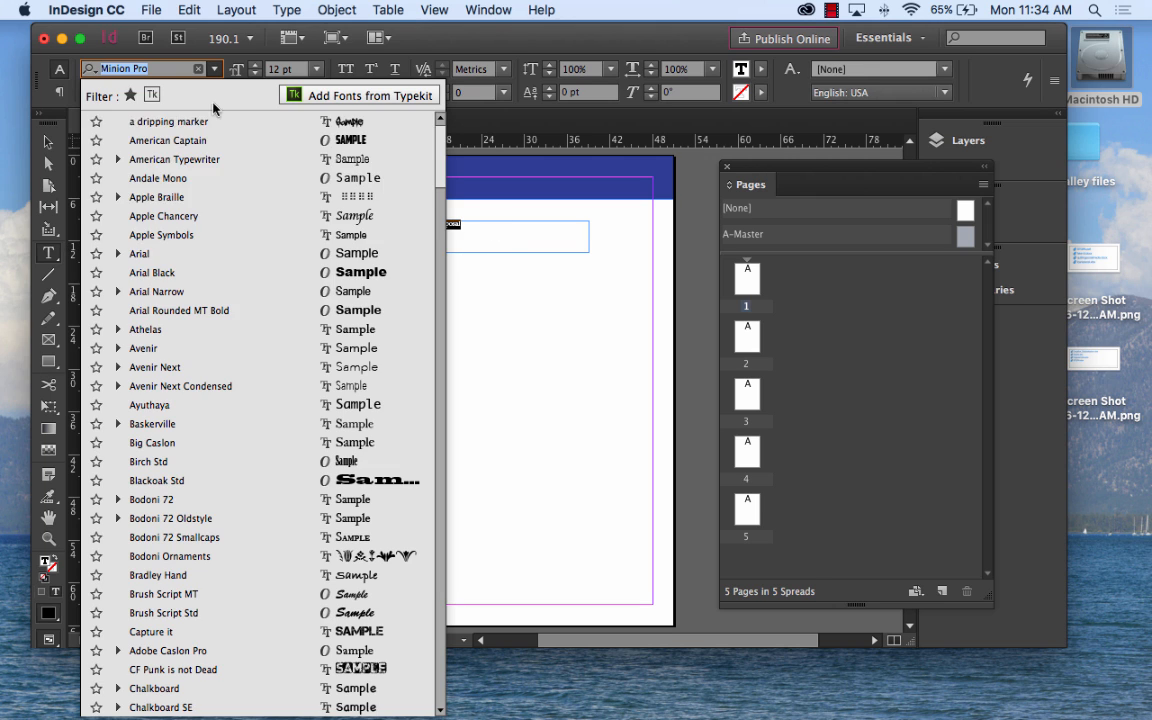
left_click(262, 272)
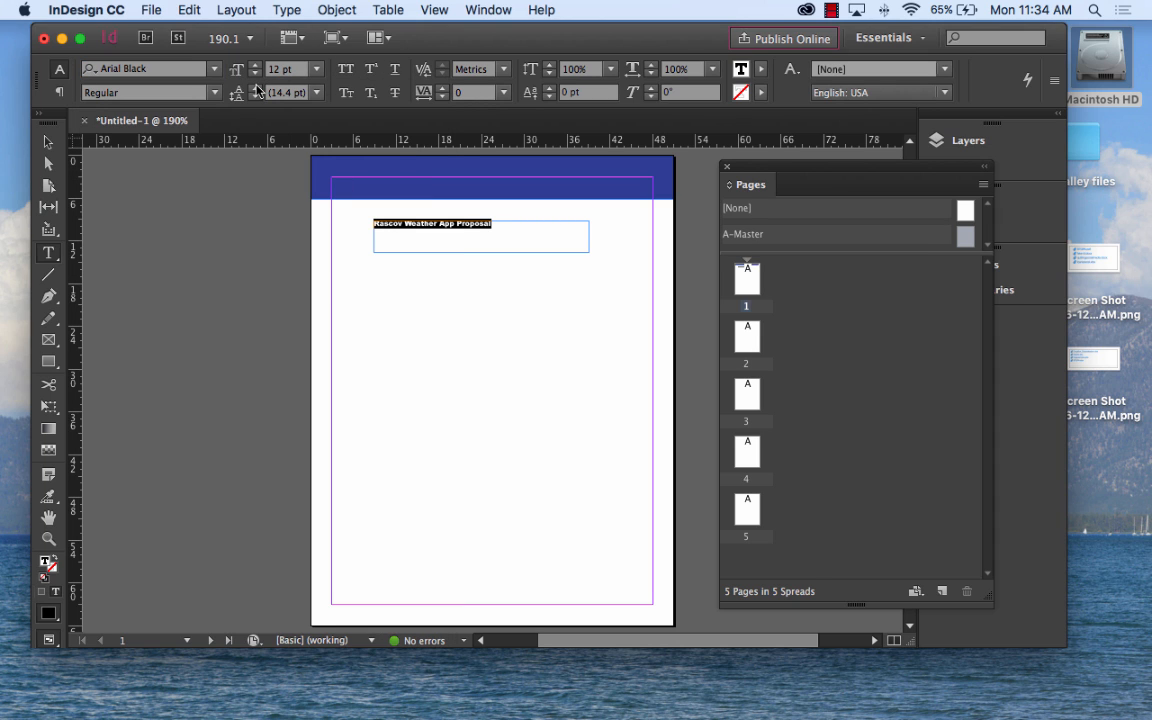
left_click(316, 69)
left_click(270, 280)
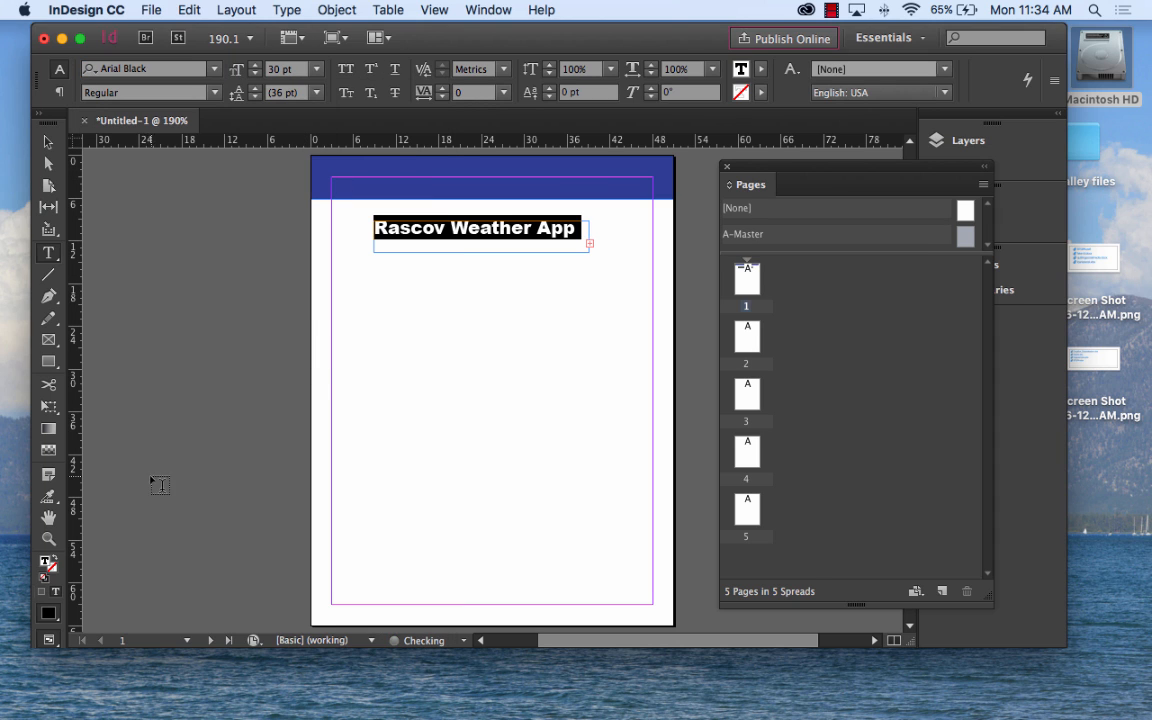
left_click(761, 69)
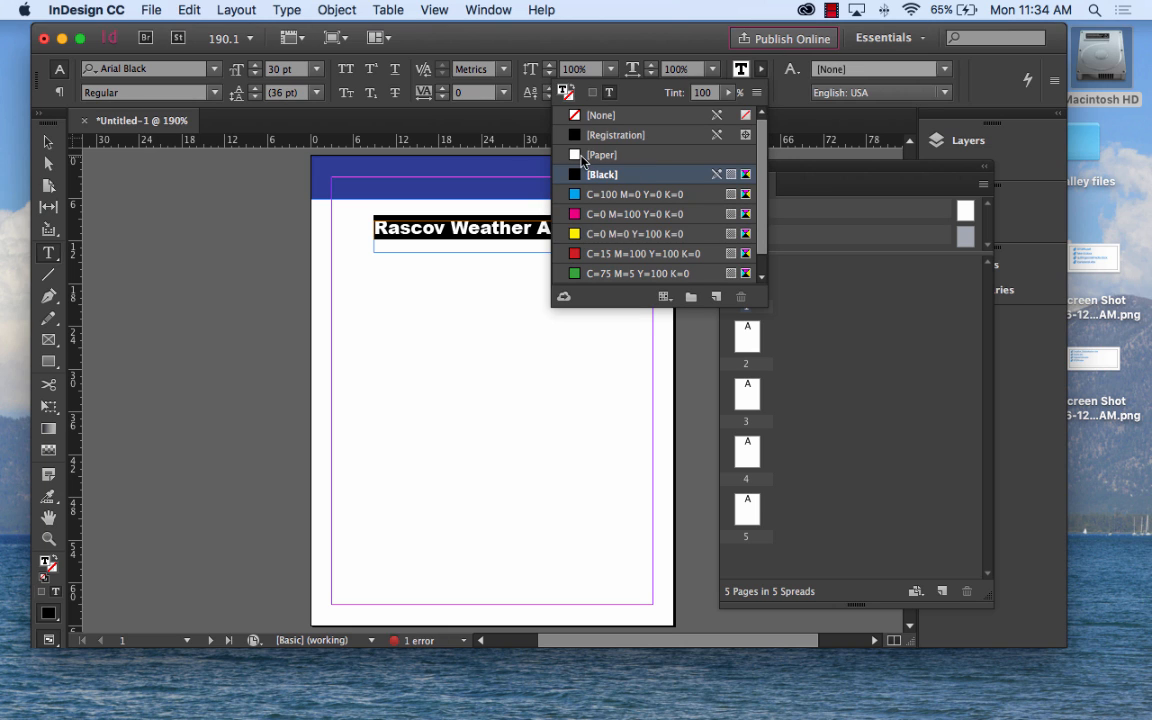
left_click(576, 156)
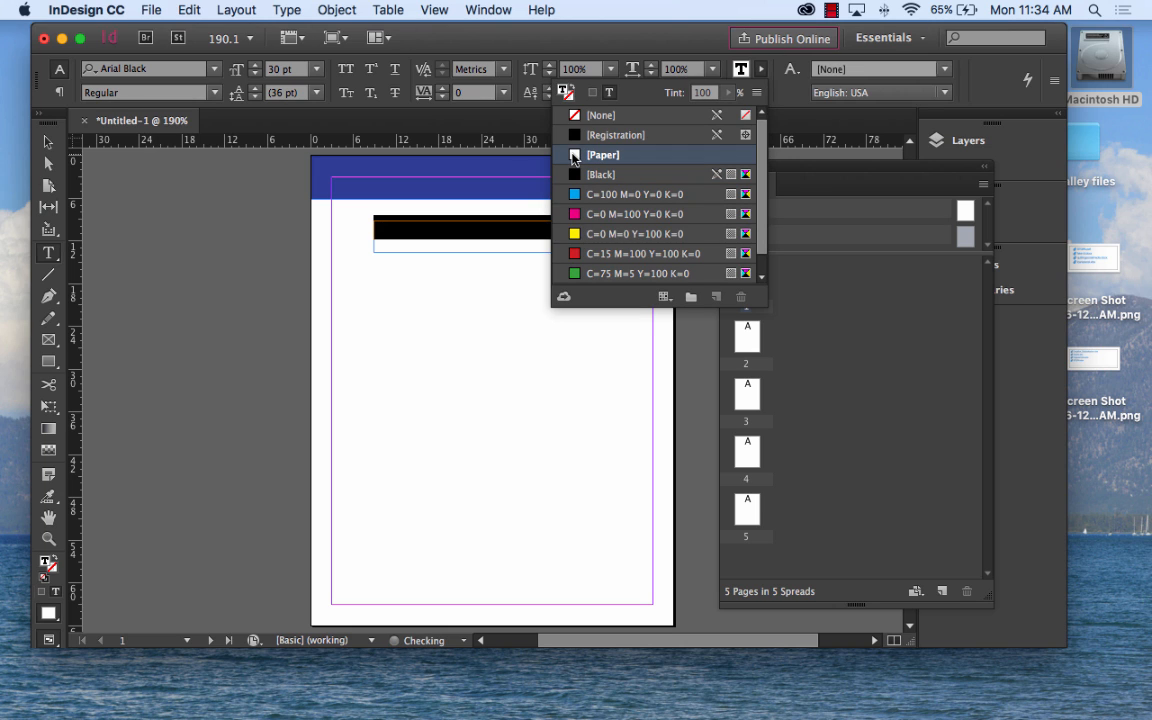
Move the title frame onto the blue band and resize it to about 45p0 by 3p5
key("Escape")
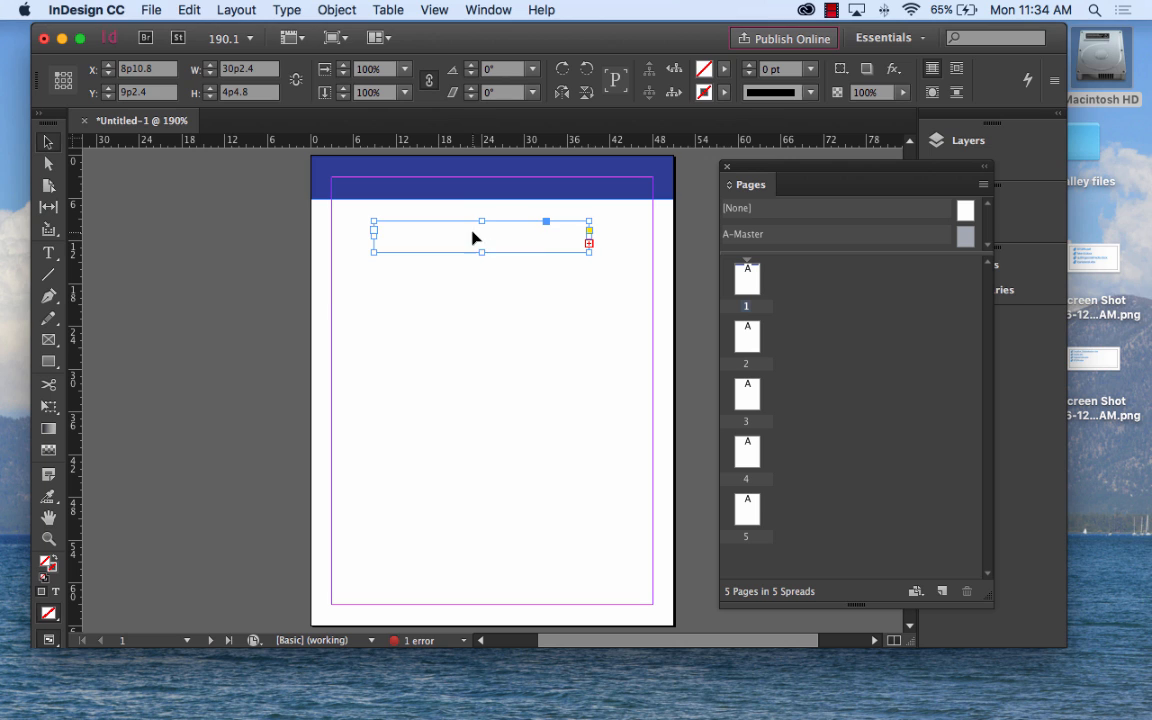
left_click_drag(470, 239, 440, 186)
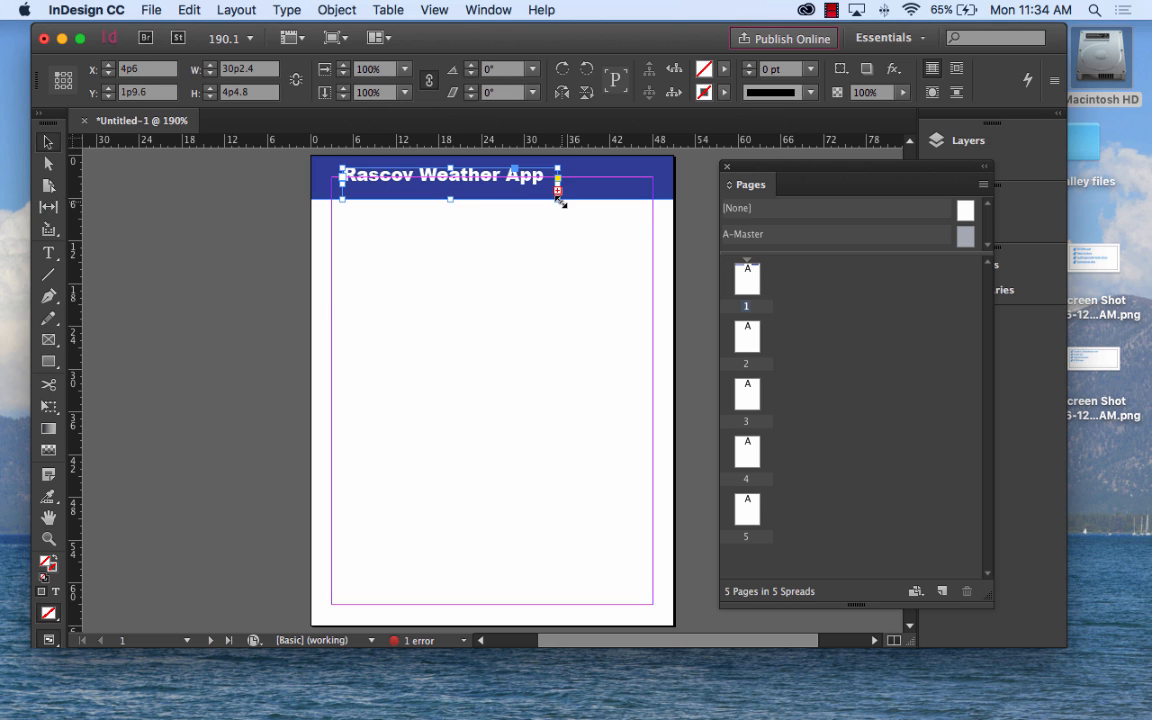
left_click_drag(557, 198, 663, 190)
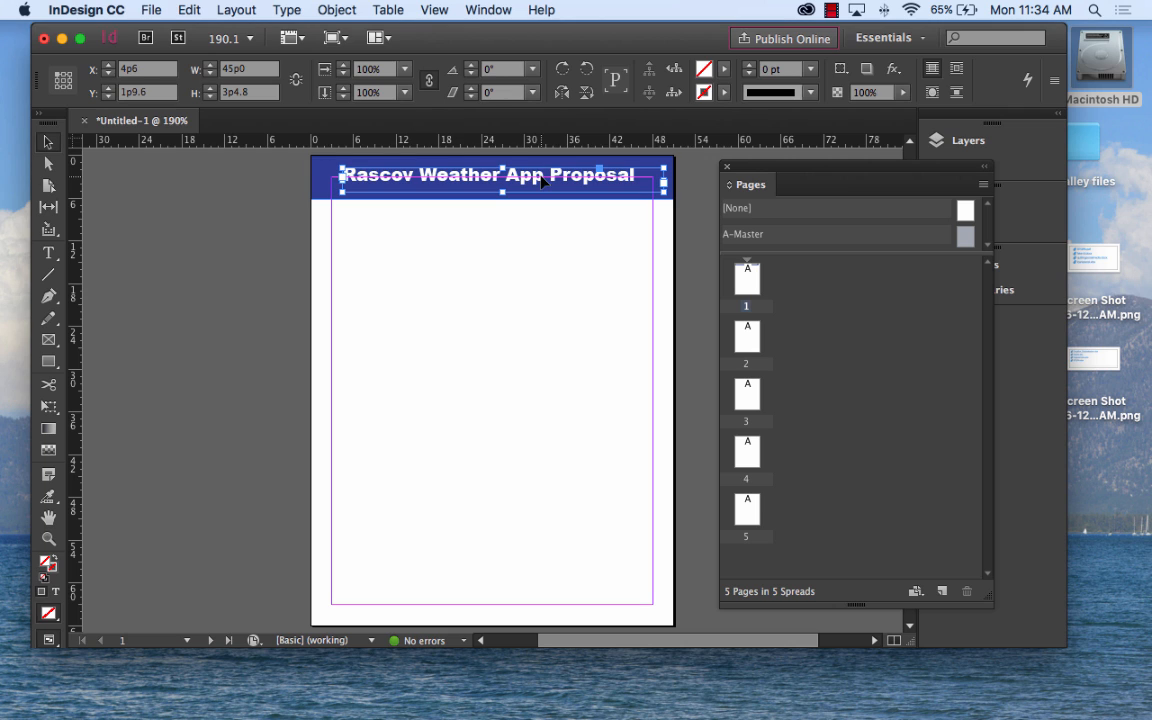
Reduce the entire title's font size to 18 pt
double_click(489, 175)
key("super+a")
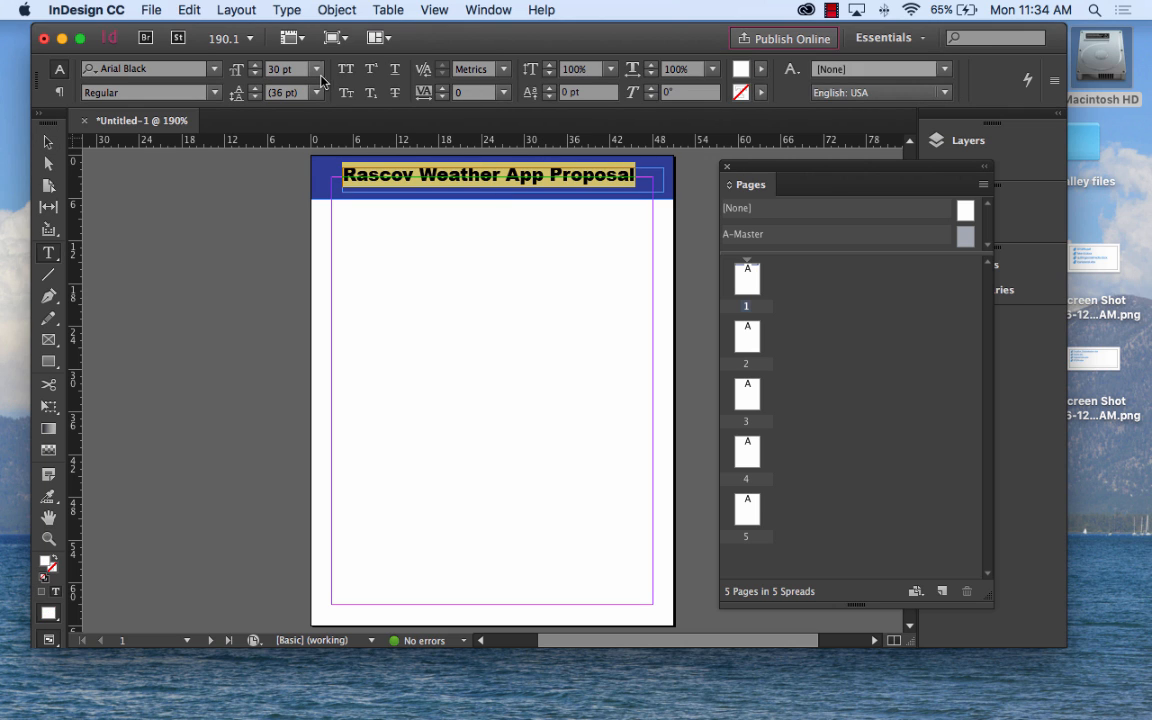
left_click(316, 69)
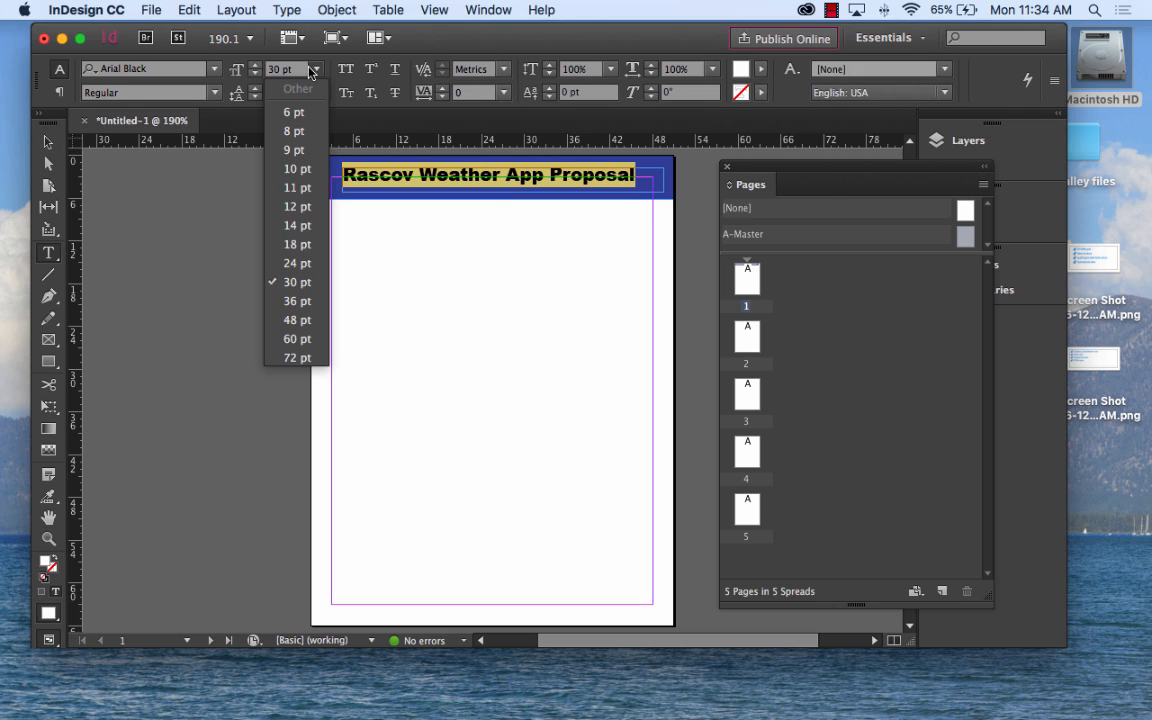
left_click(295, 243)
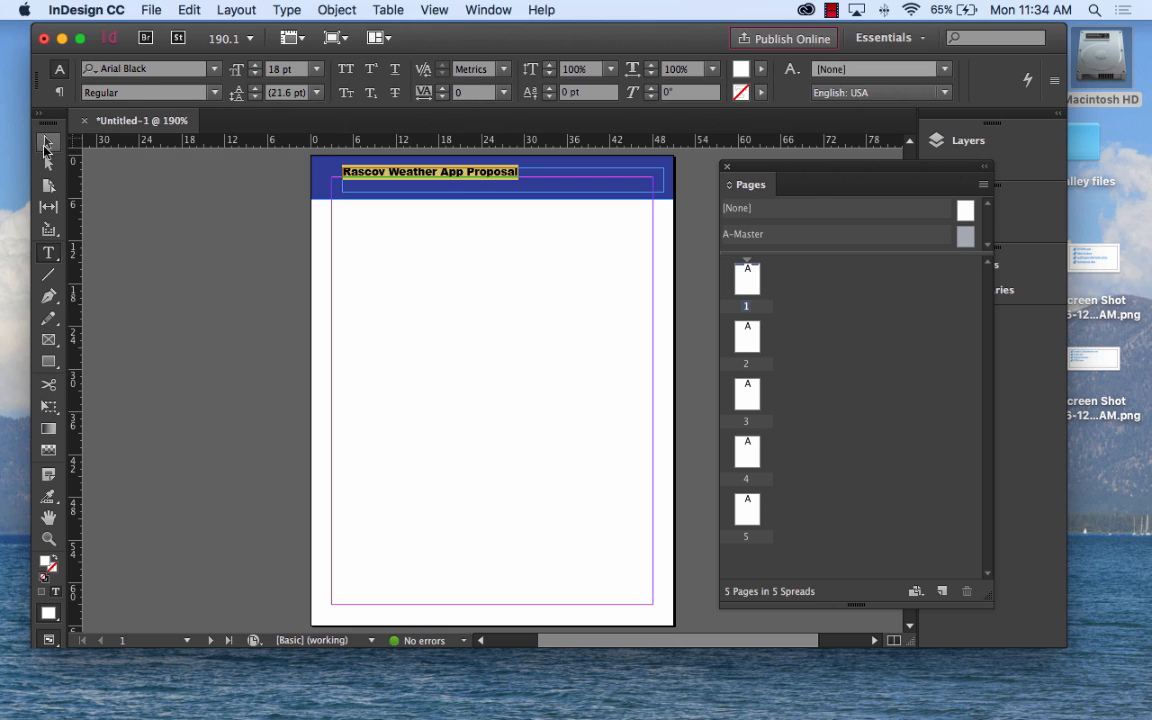
Reposition the title frame within the blue band to align with the page's left margin, then deselect it
left_click(48, 142)
left_click_drag(396, 166, 427, 190)
left_click(598, 321)
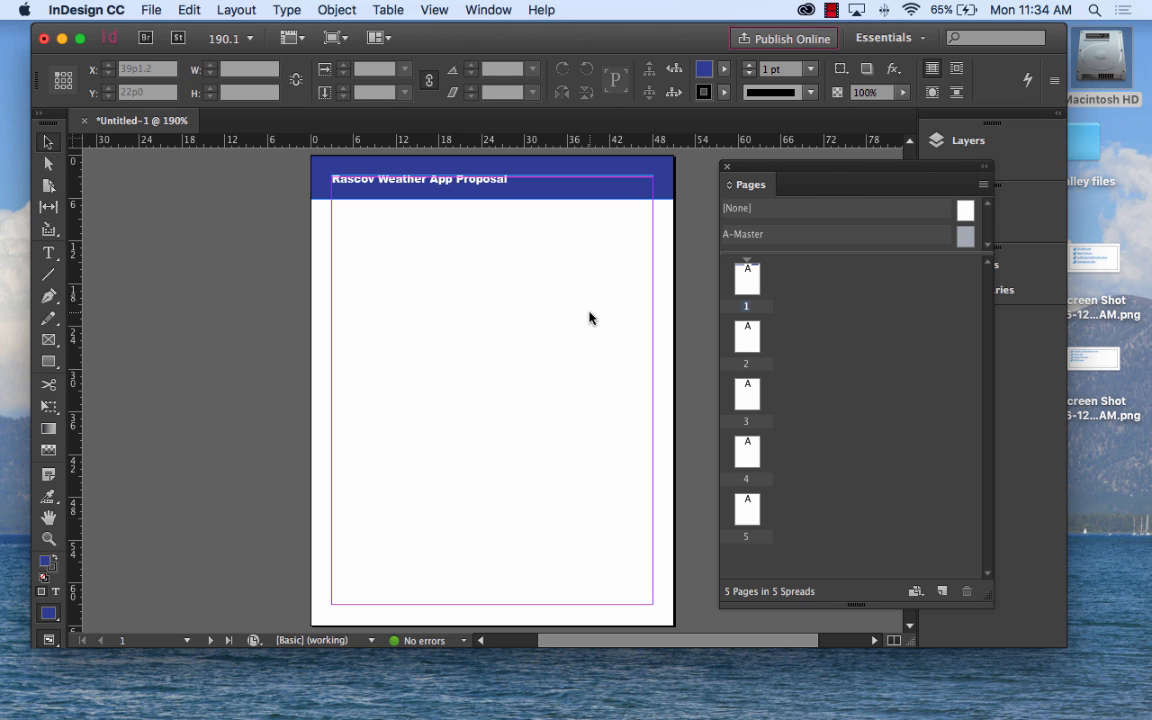
Place cloudy.ai from the Desktop at about 5p2 by 5p0 inside the blue band, to the right of the title
left_click(172, 8)
mouse_move(158, 6)
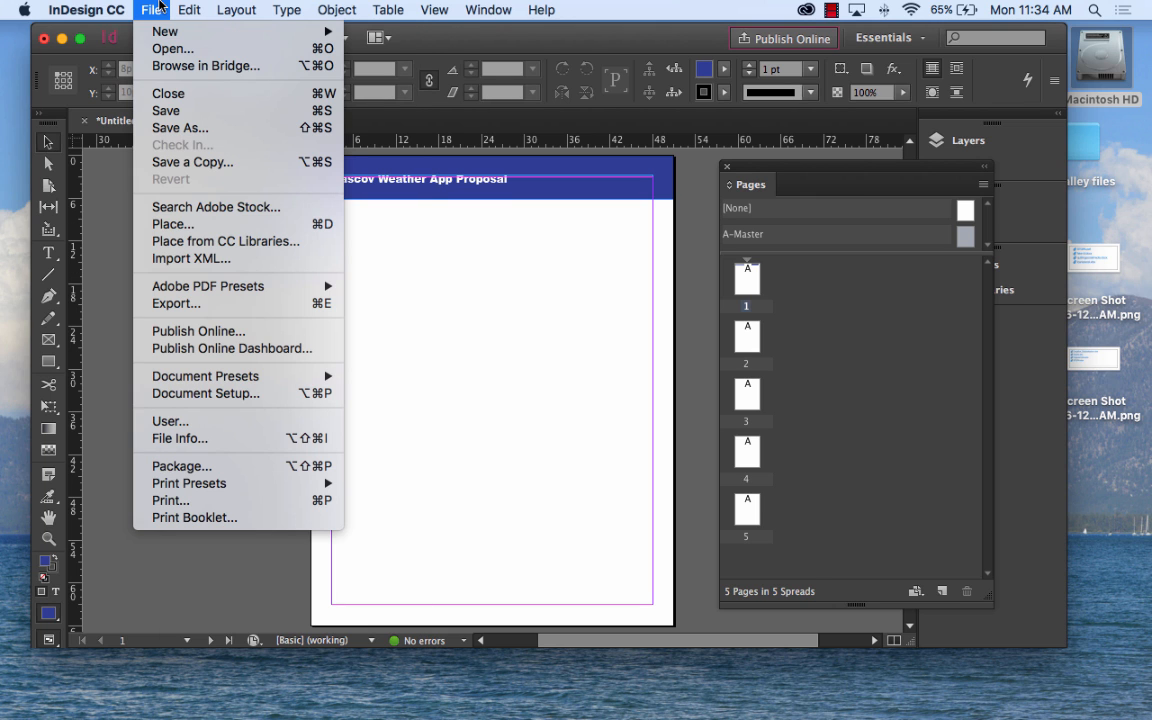
left_click(181, 225)
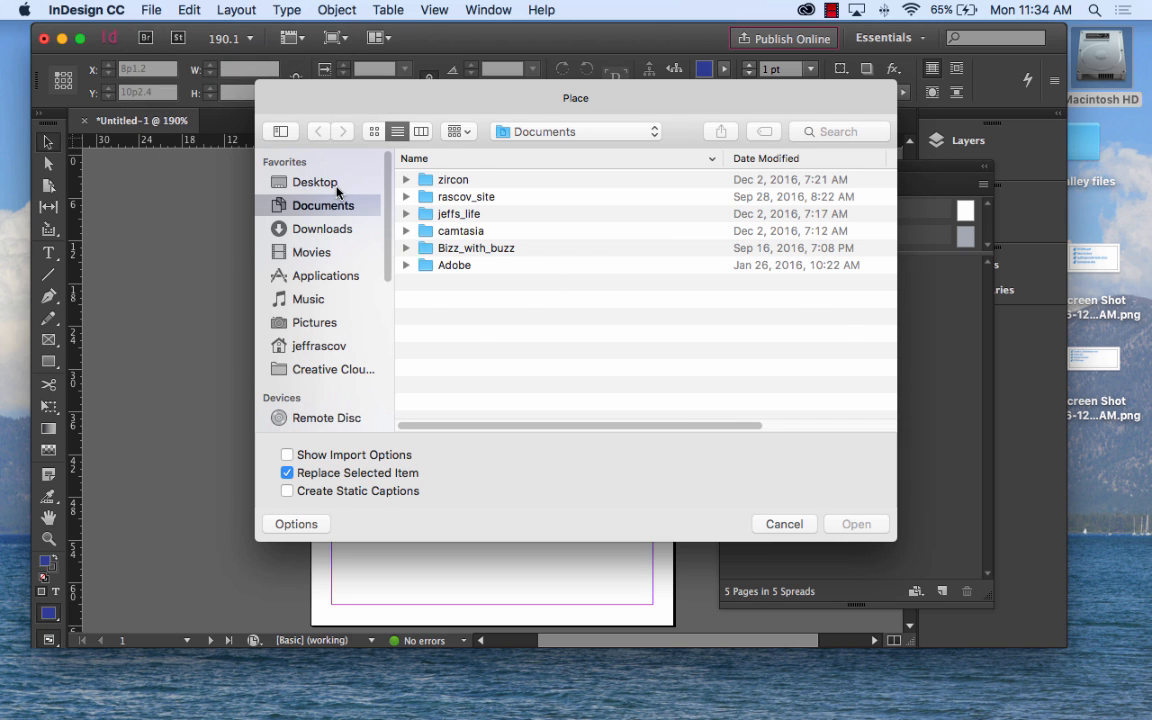
left_click(306, 180)
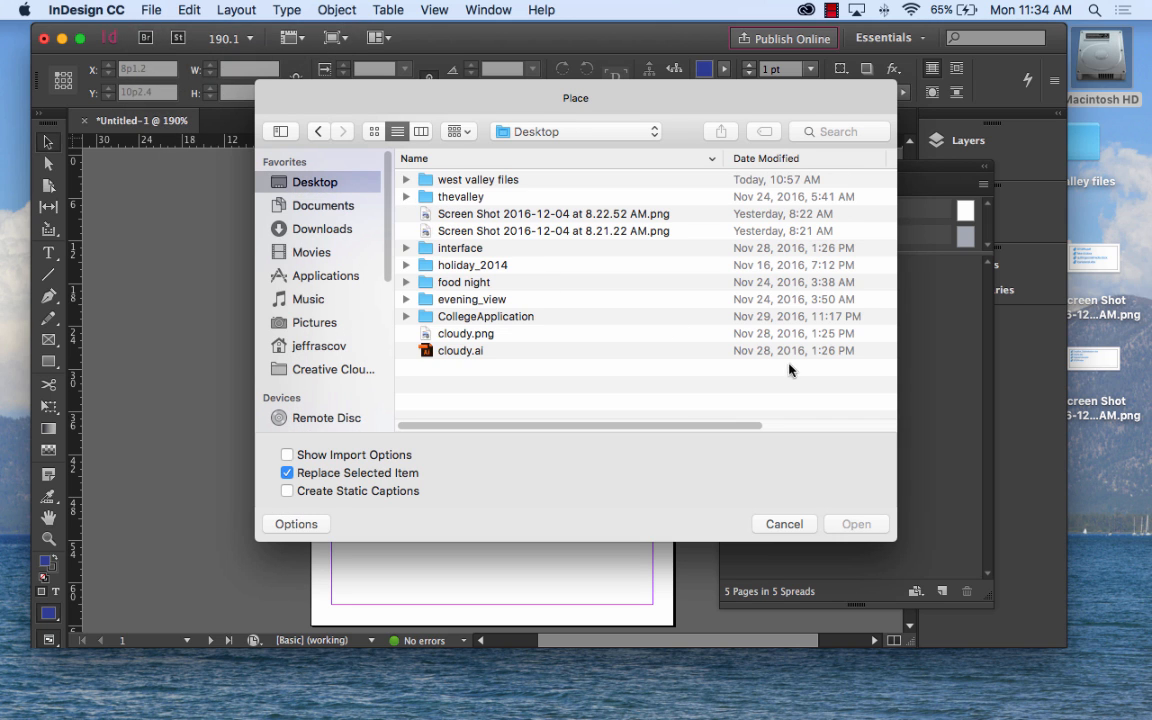
left_click(466, 352)
left_click(482, 335)
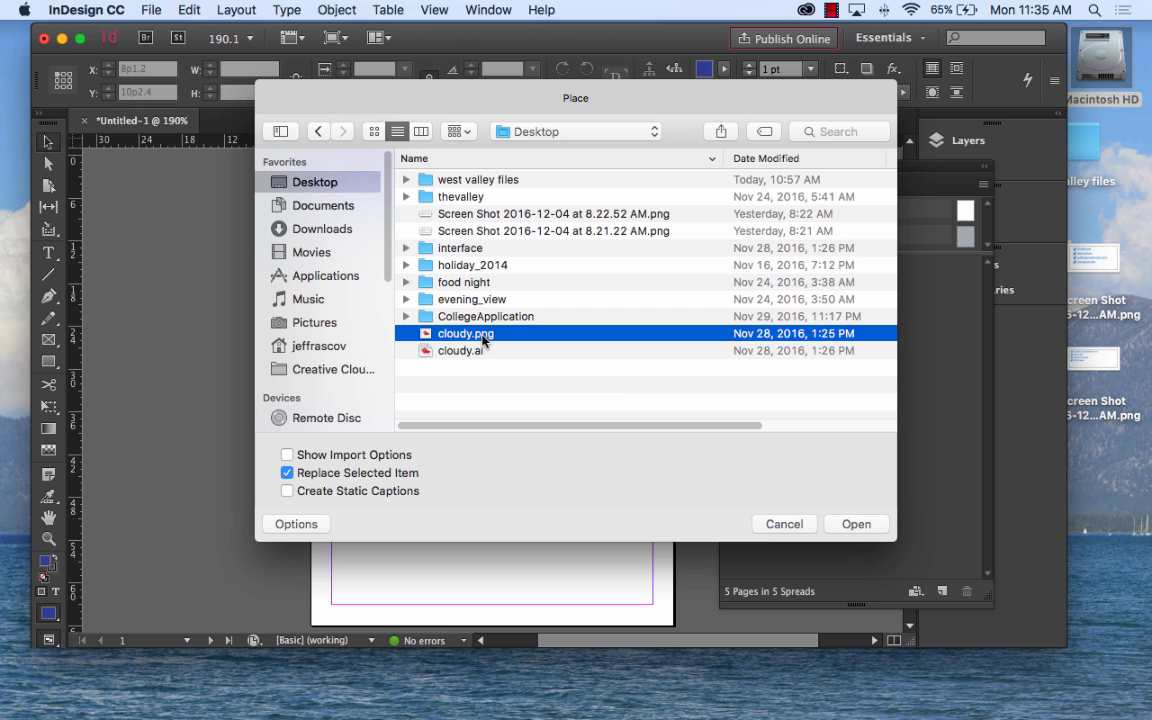
left_click(479, 352)
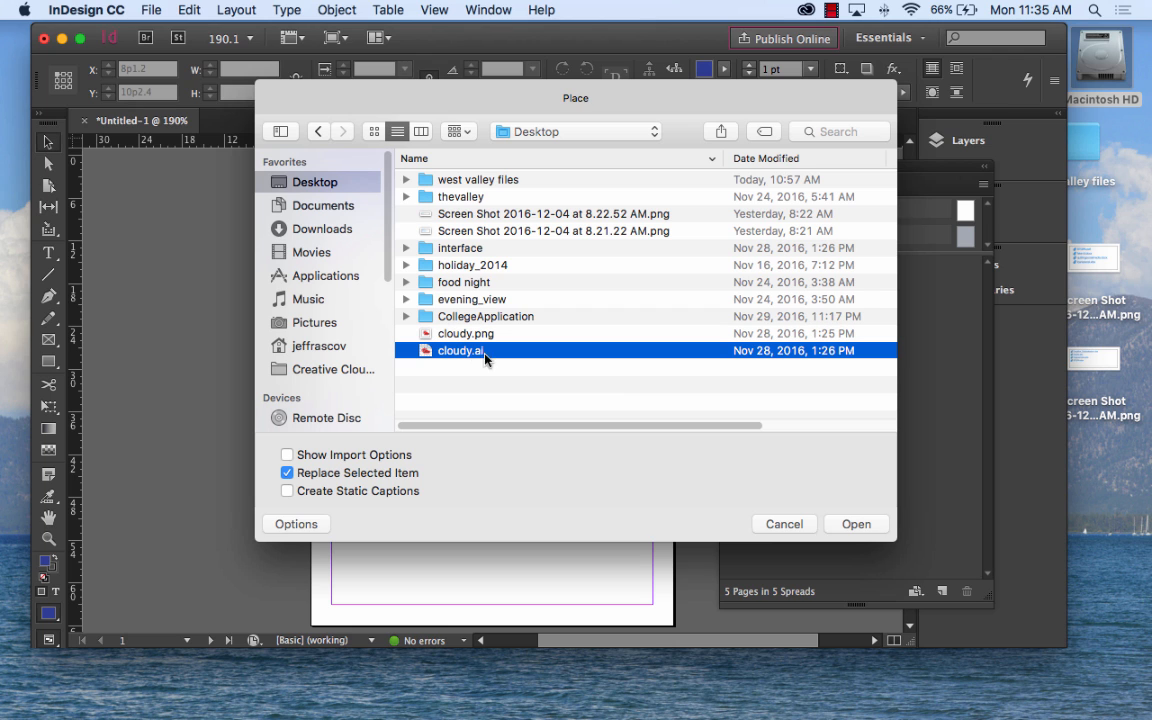
left_click(859, 525)
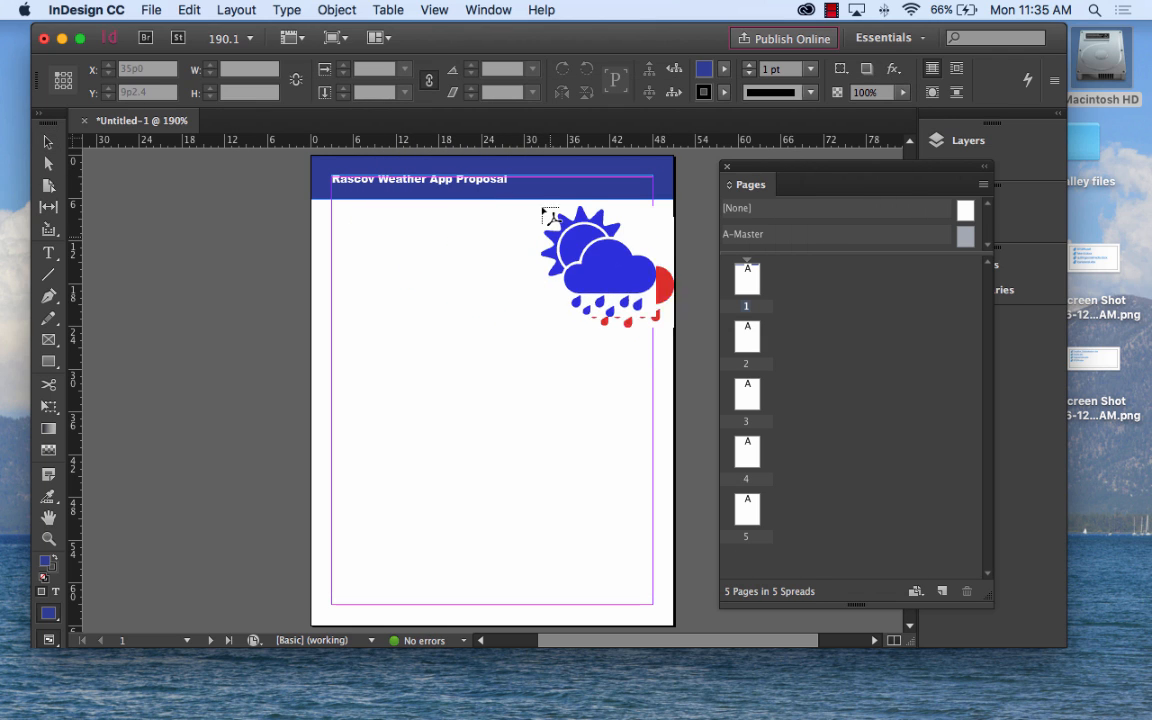
left_click_drag(533, 160, 576, 189)
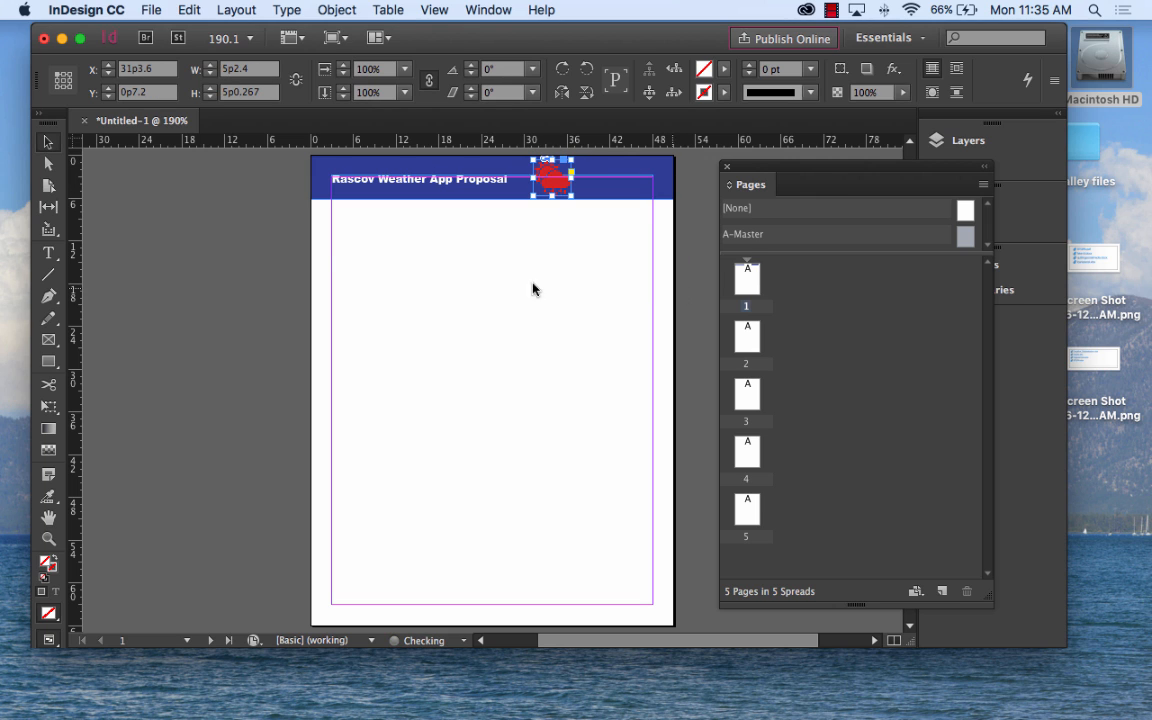
Rearrange the header so the cloud graphic sits at the page's left margin with the title frame beside it on the blue band
left_click(440, 242)
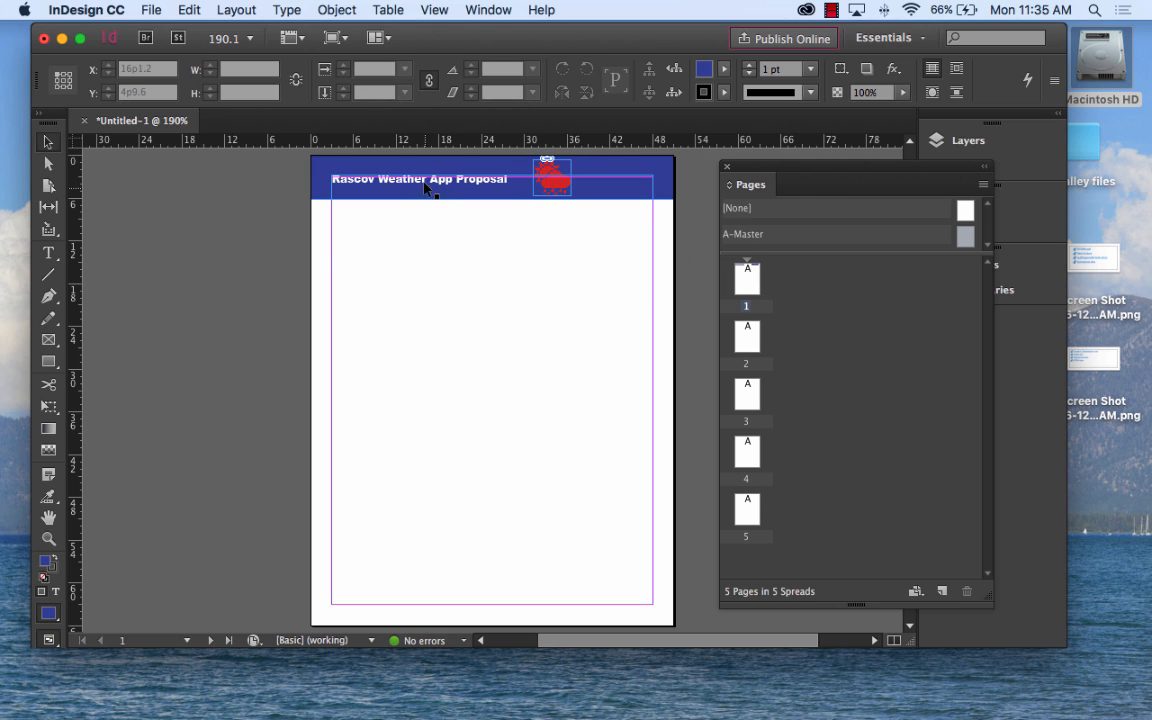
left_click_drag(481, 185, 478, 244)
left_click_drag(438, 186, 340, 188)
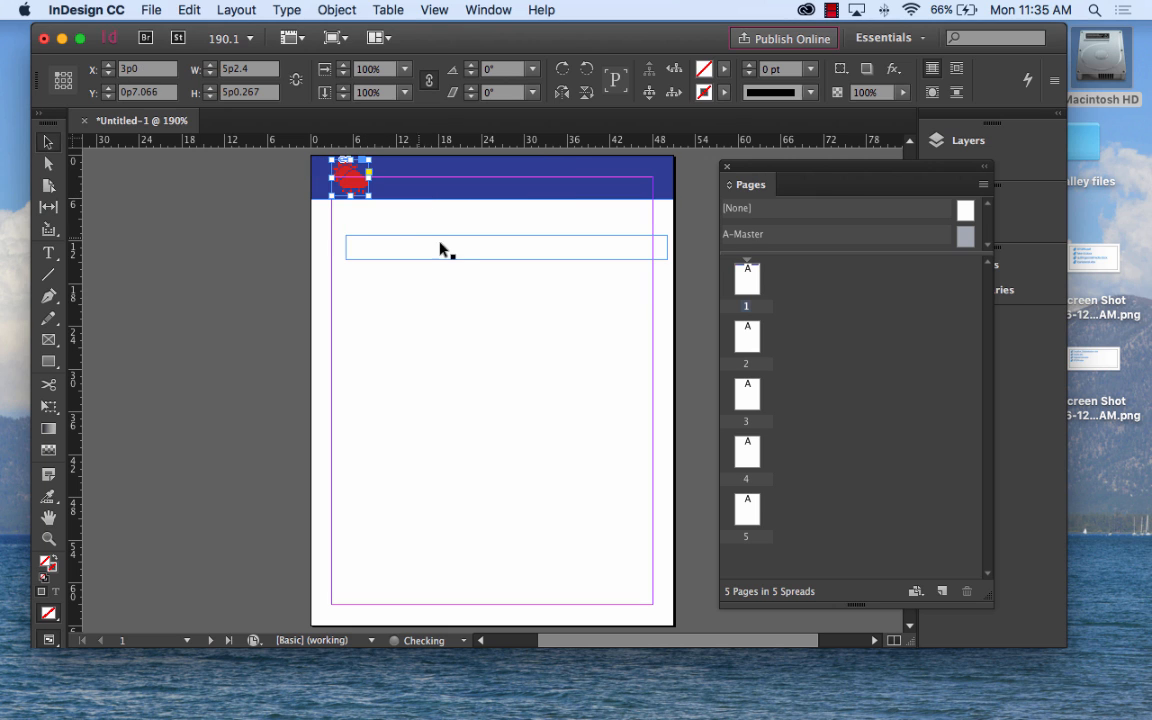
left_click_drag(440, 255, 494, 173)
left_click(483, 252)
left_click(539, 312)
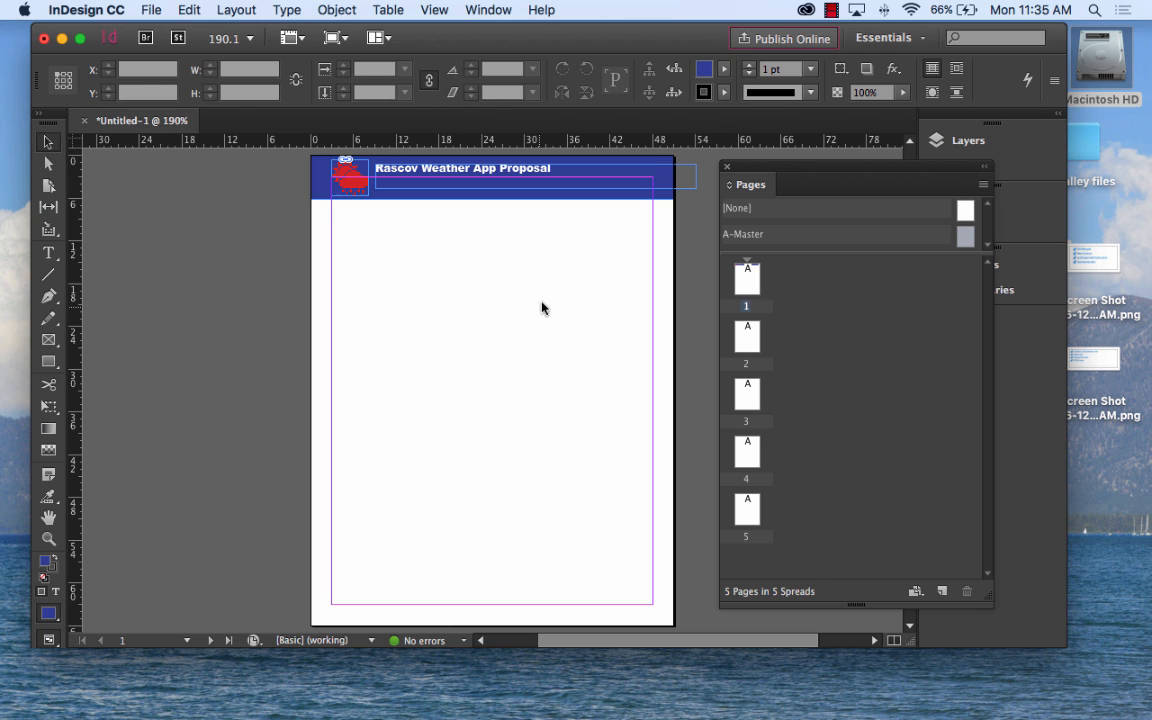
Cut the blue band, cloud graphic and title from page 1 and paste them in place on A-Master
double_click(819, 237)
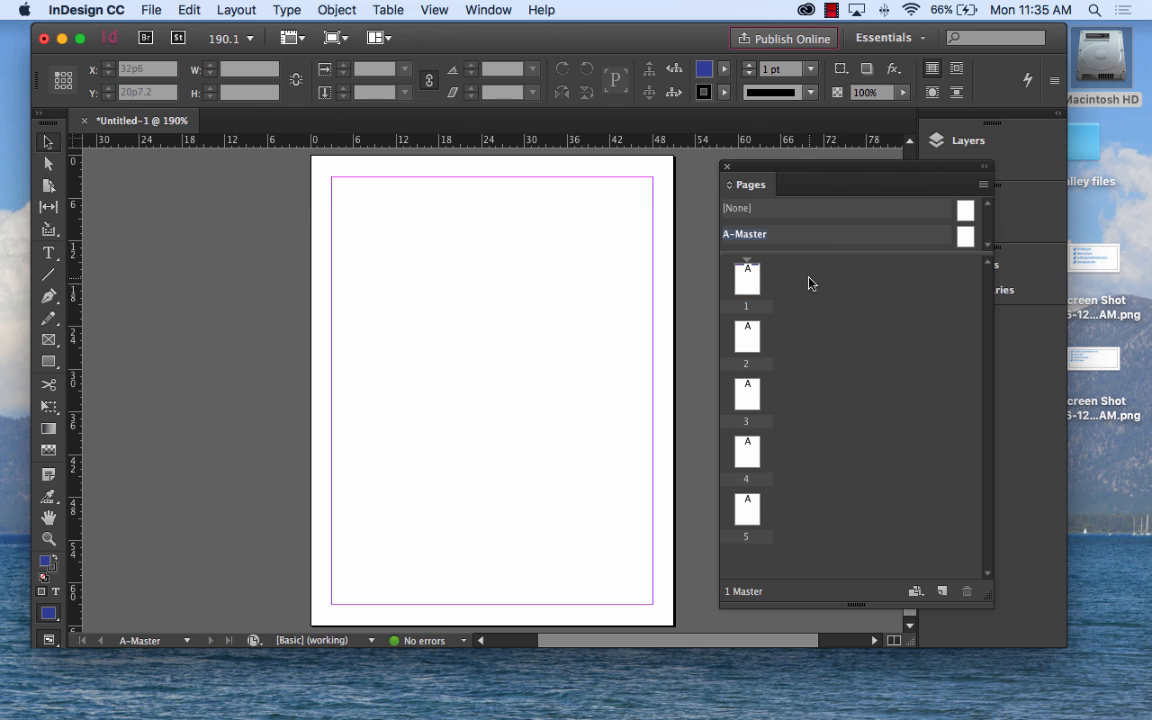
double_click(746, 289)
left_click_drag(635, 228, 297, 201)
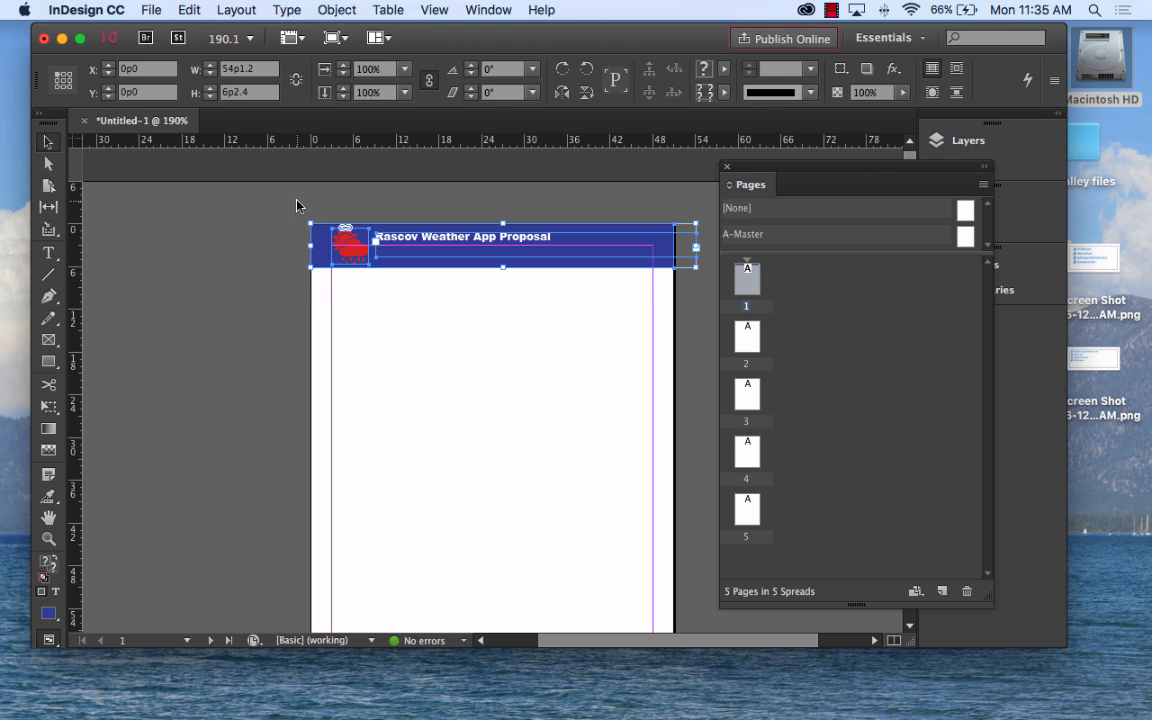
key("Delete")
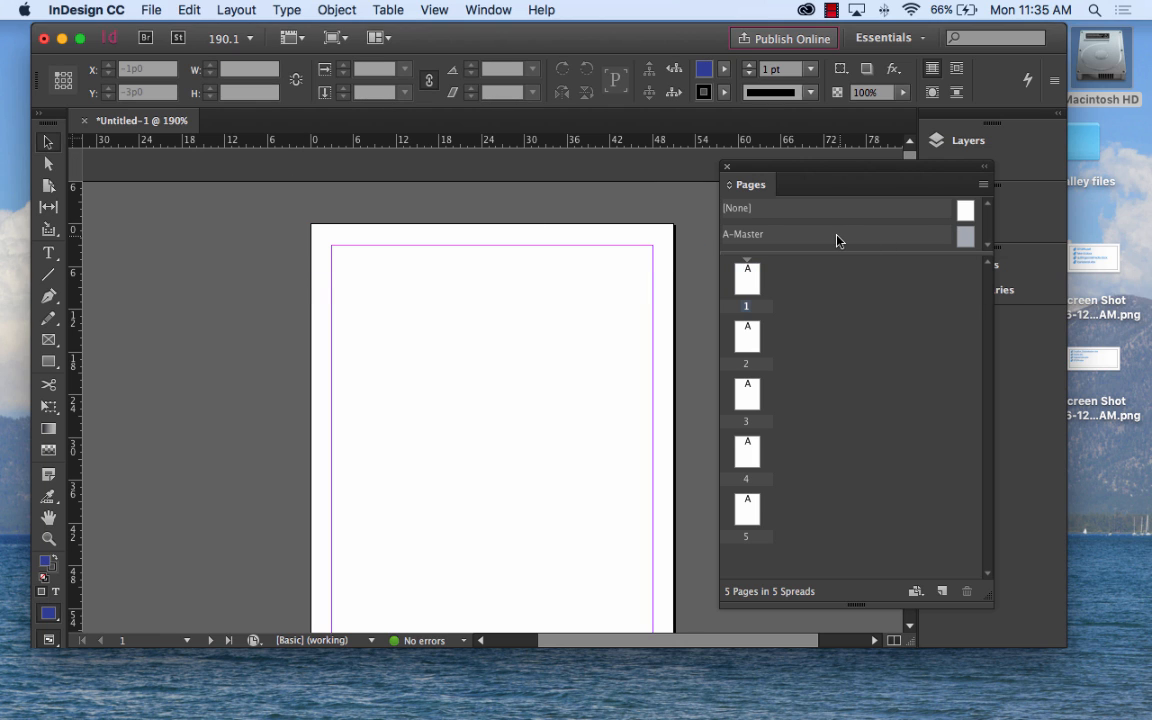
double_click(836, 240)
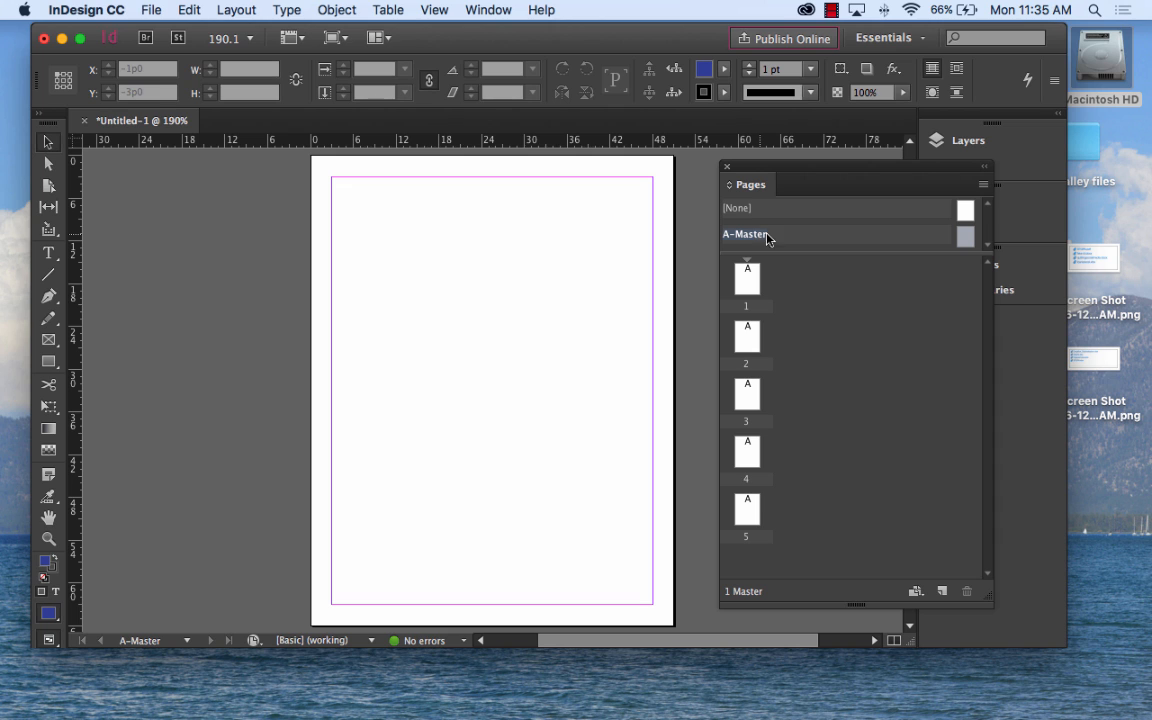
left_click(190, 10)
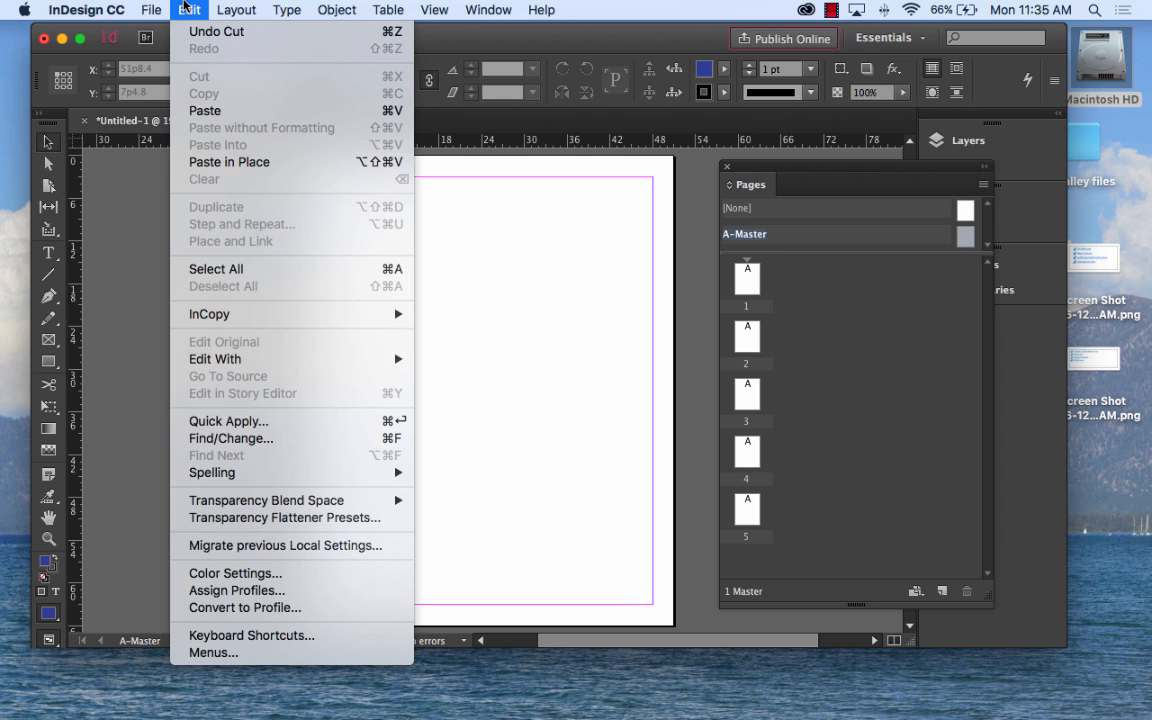
left_click(269, 165)
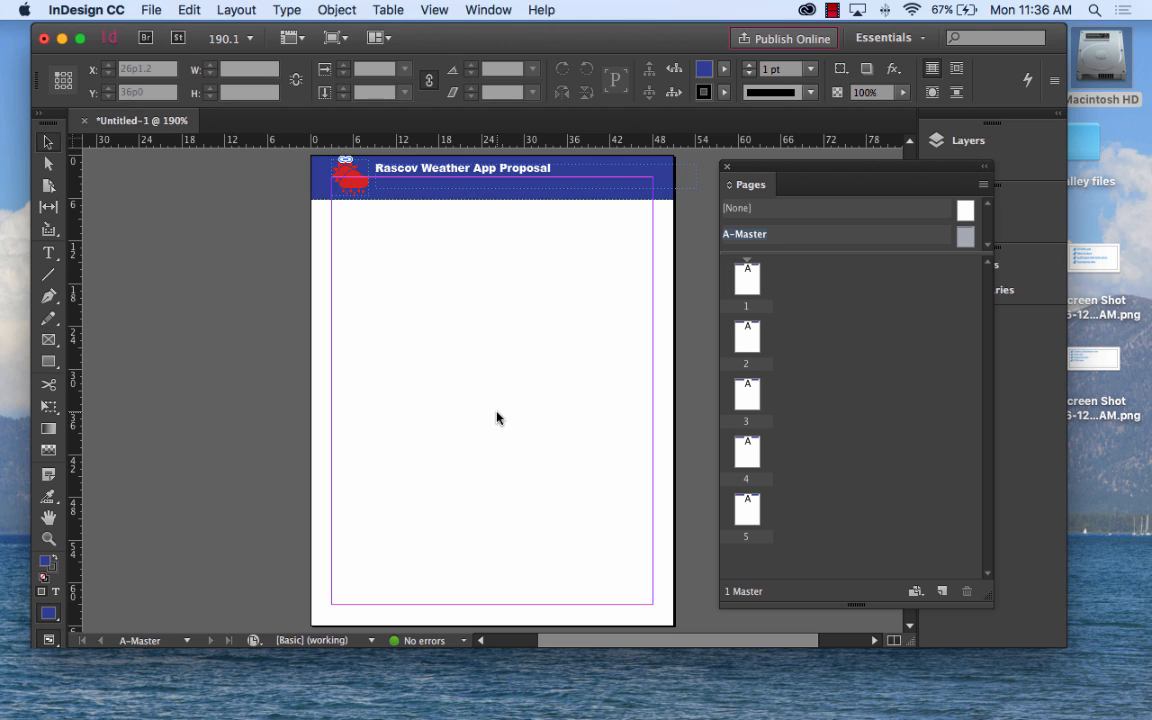
left_click(233, 9)
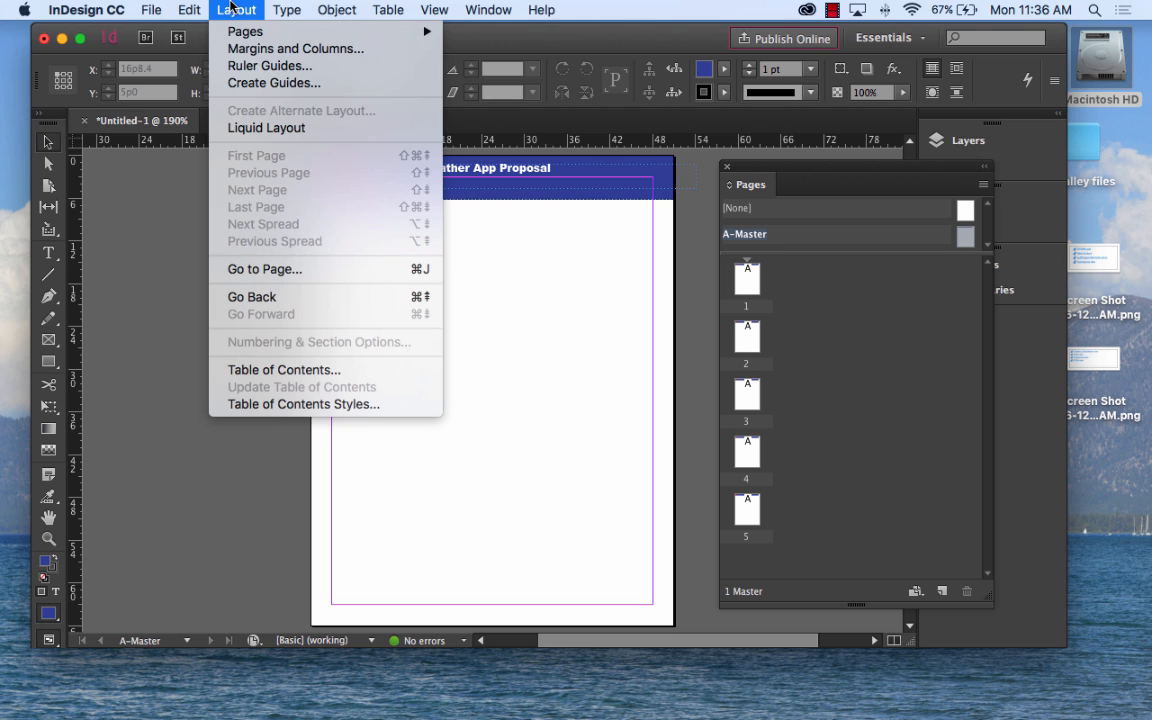
mouse_move(246, 38)
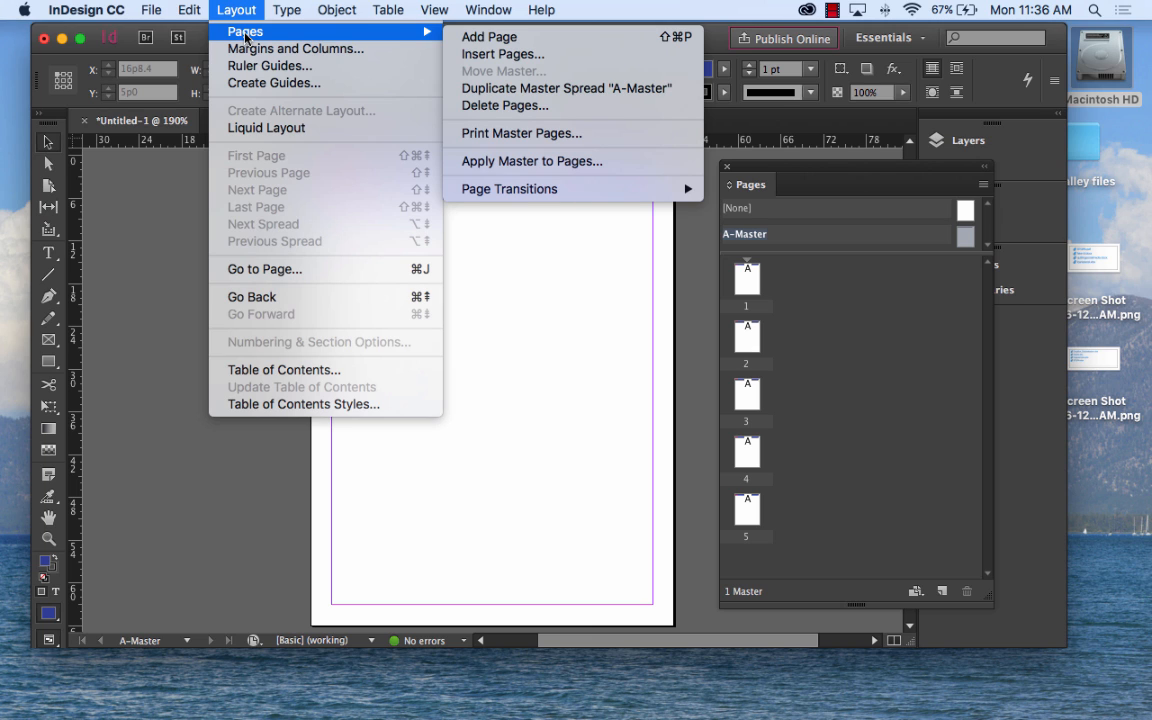
mouse_move(301, 12)
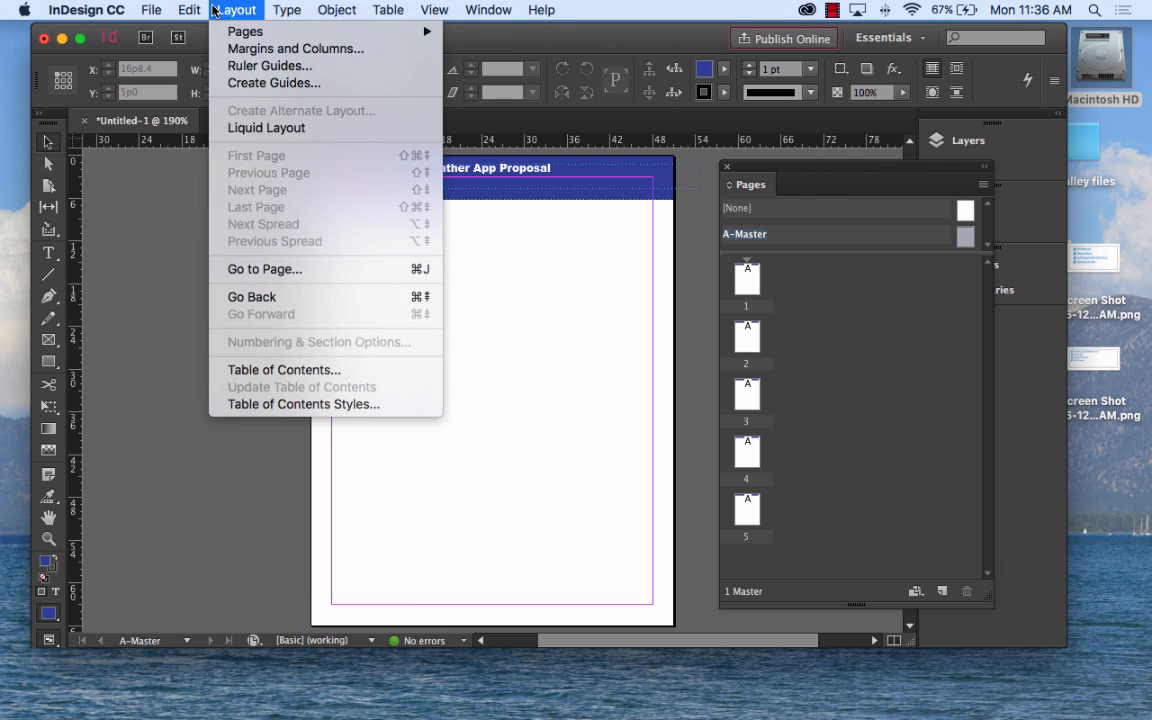
mouse_move(193, 10)
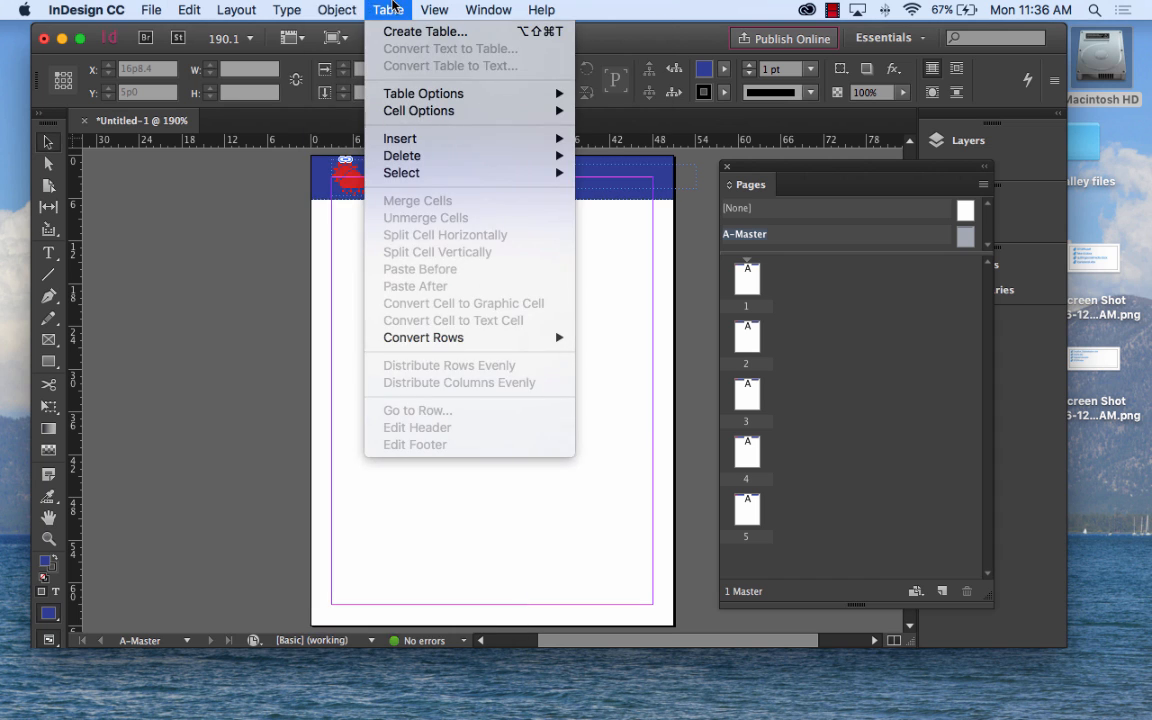
mouse_move(416, 6)
mouse_move(266, 8)
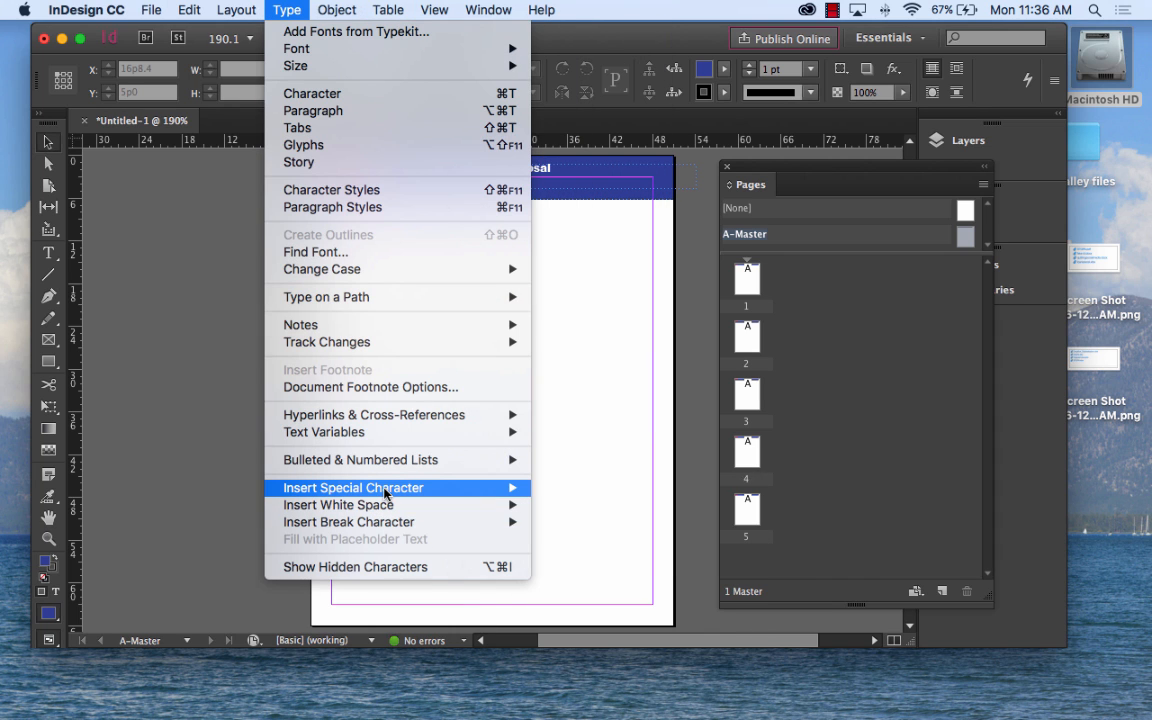
mouse_move(385, 492)
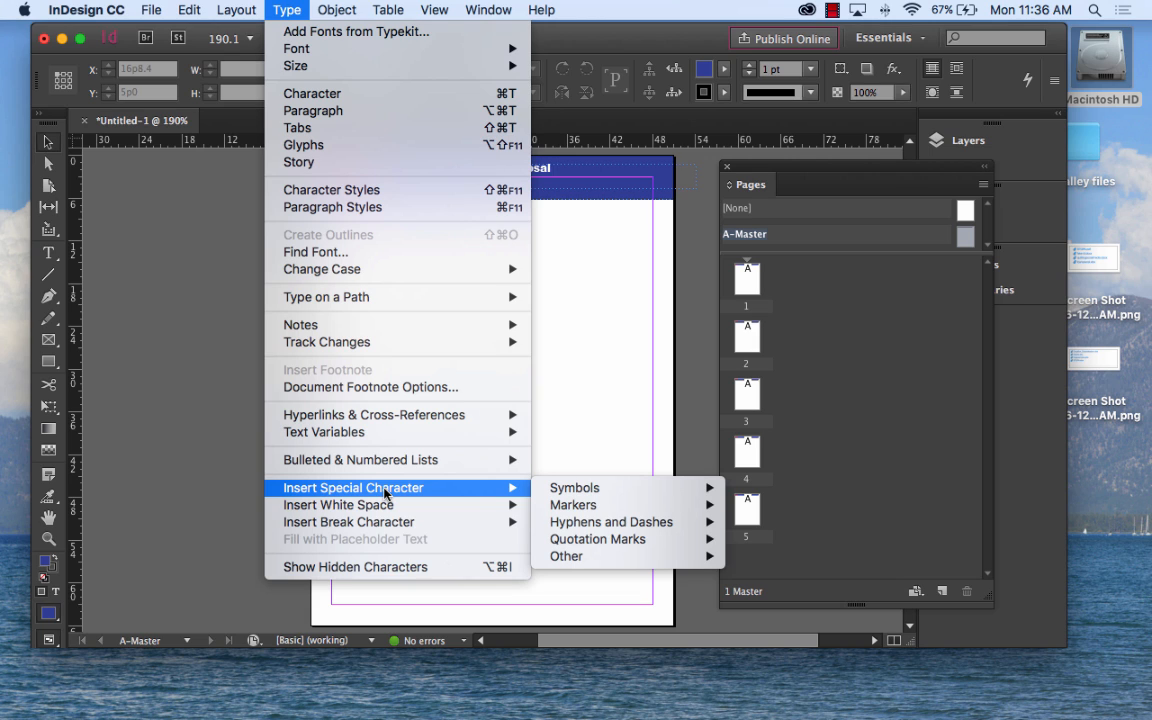
mouse_move(612, 494)
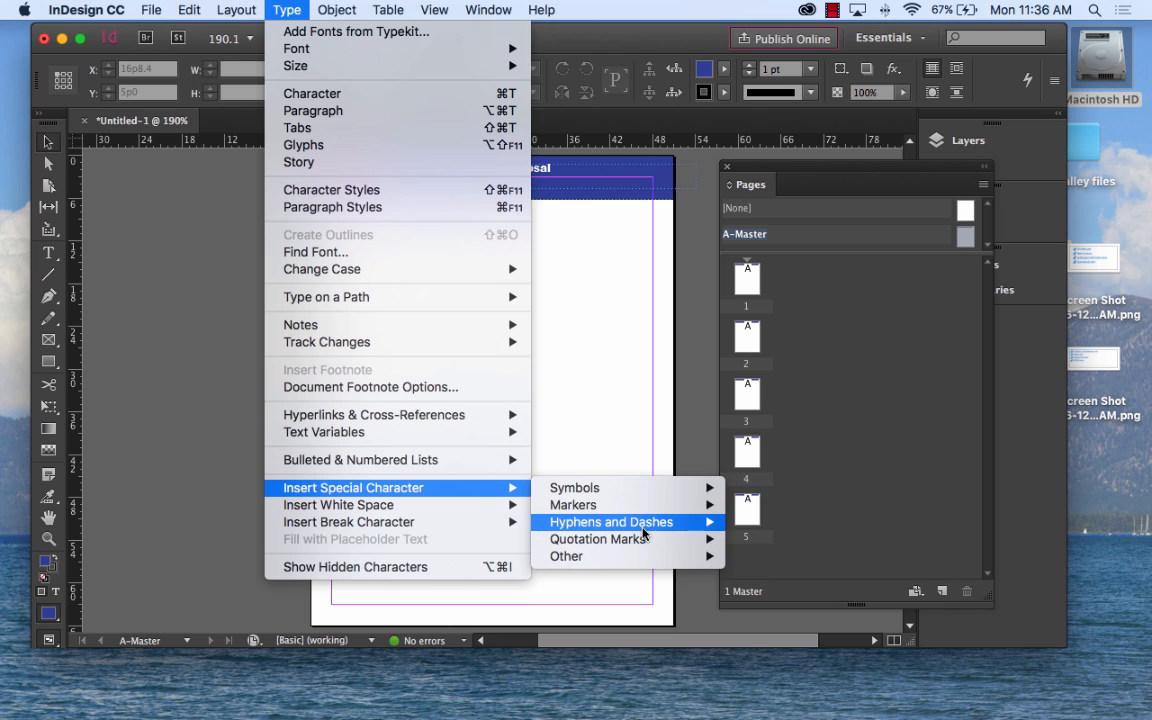
mouse_move(655, 523)
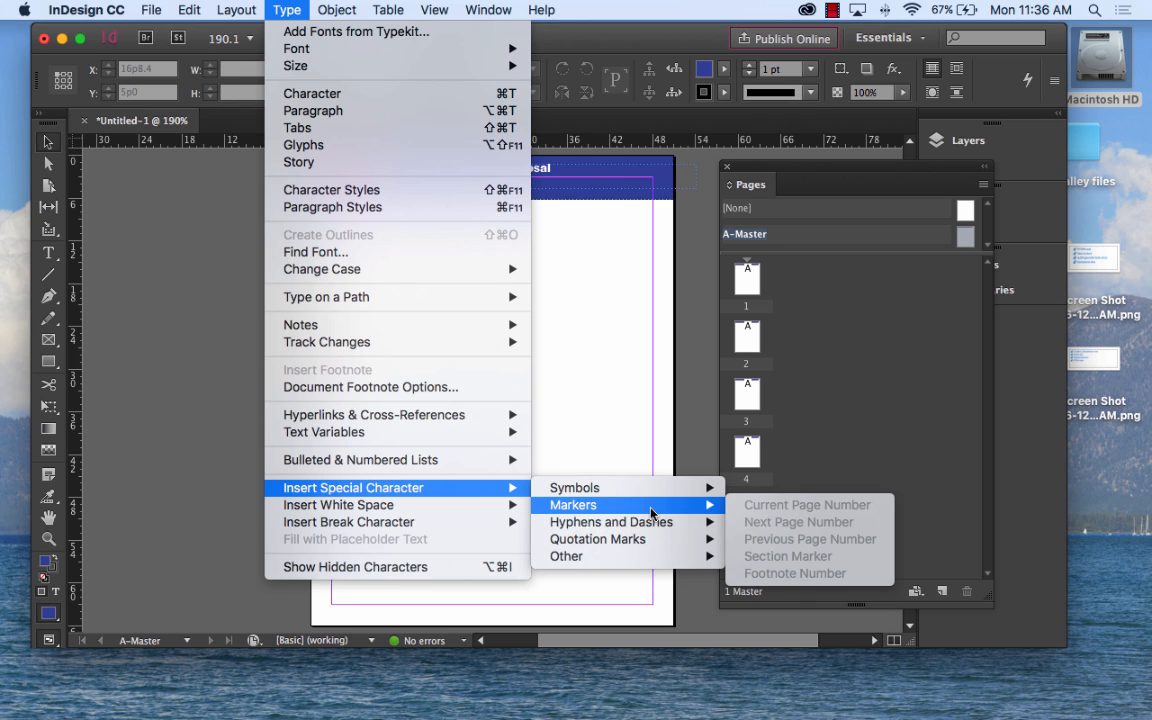
left_click(620, 448)
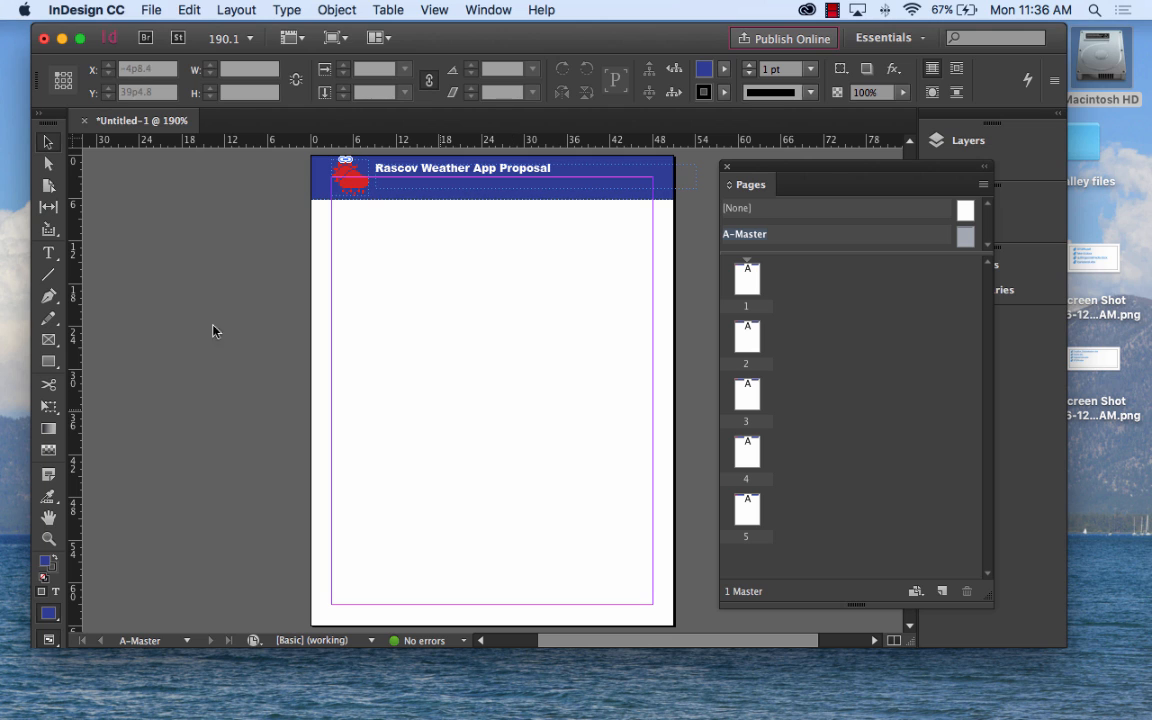
Add a small text frame below the master page's bottom-right margin corner and insert a Current Page Number marker in it
left_click(50, 256)
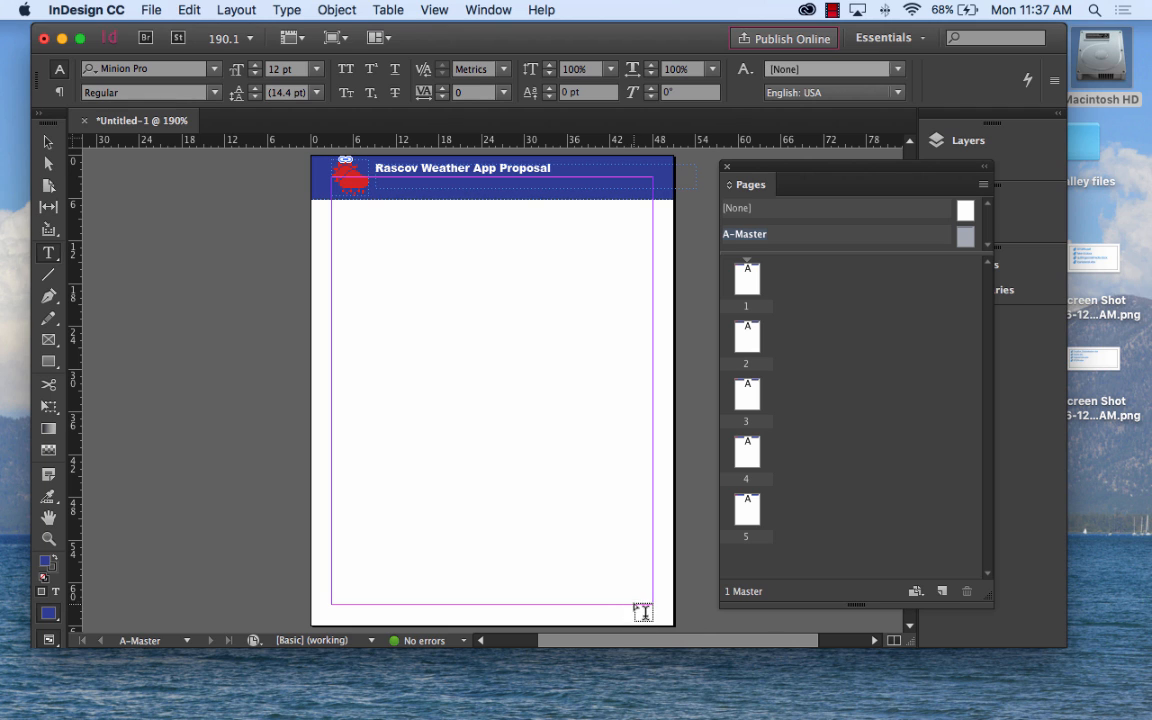
left_click_drag(631, 605, 657, 622)
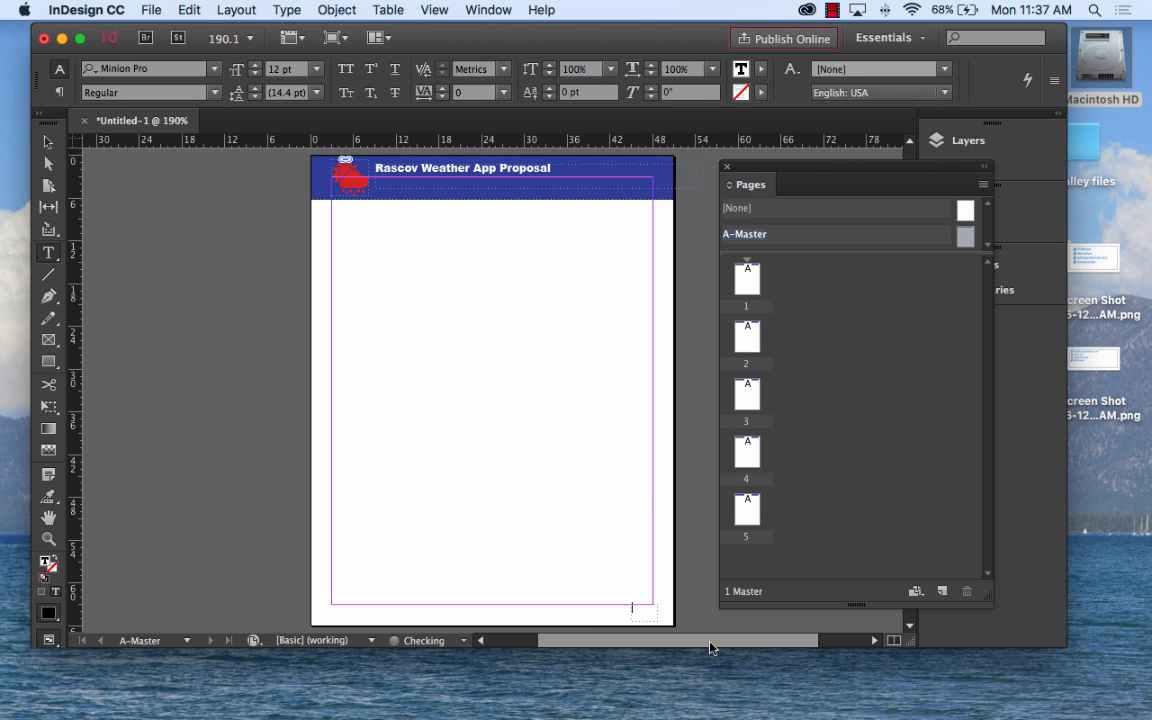
left_click(287, 10)
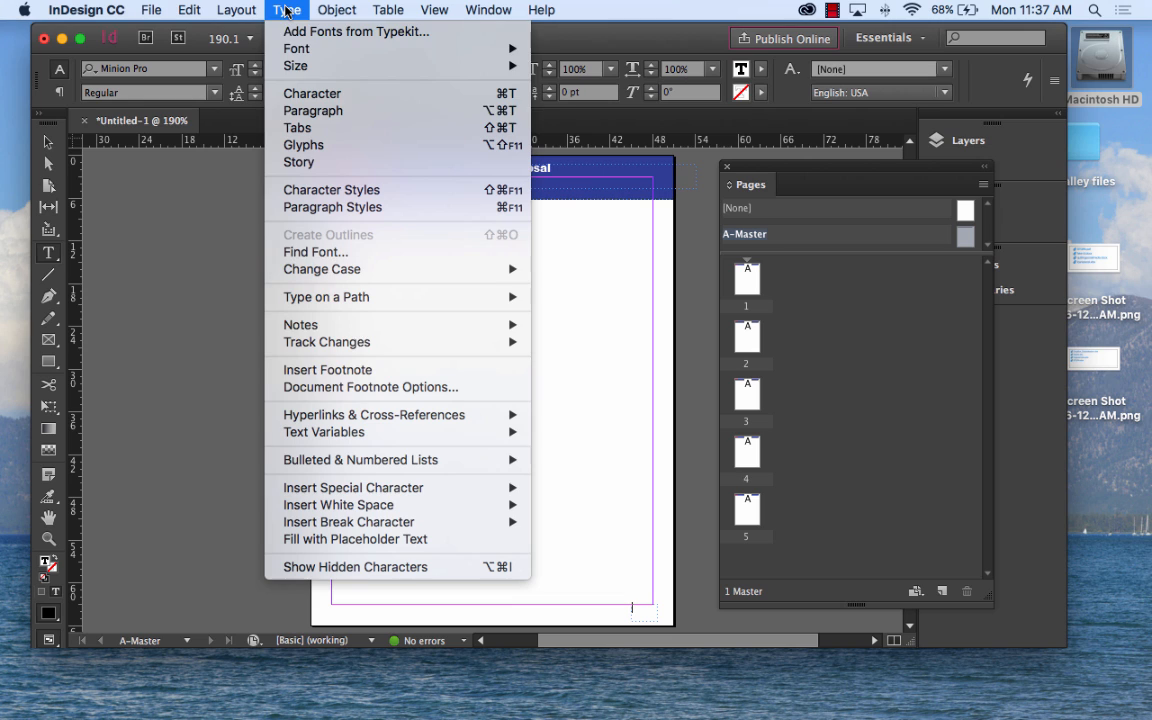
mouse_move(381, 490)
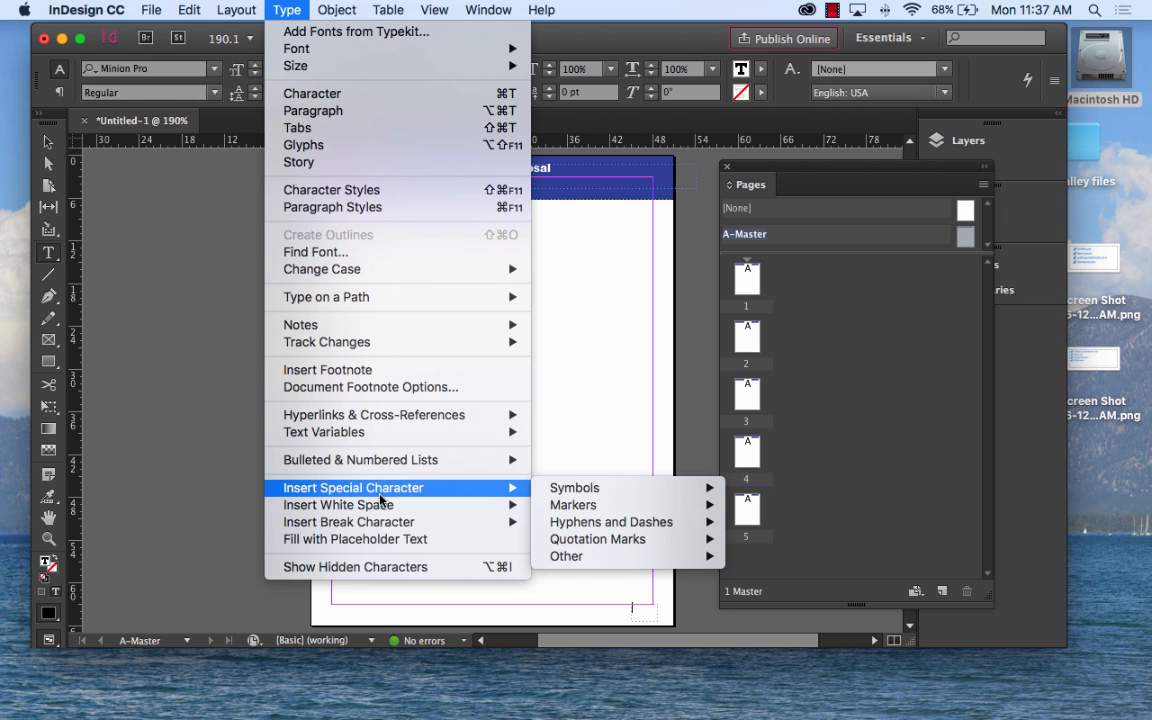
mouse_move(592, 507)
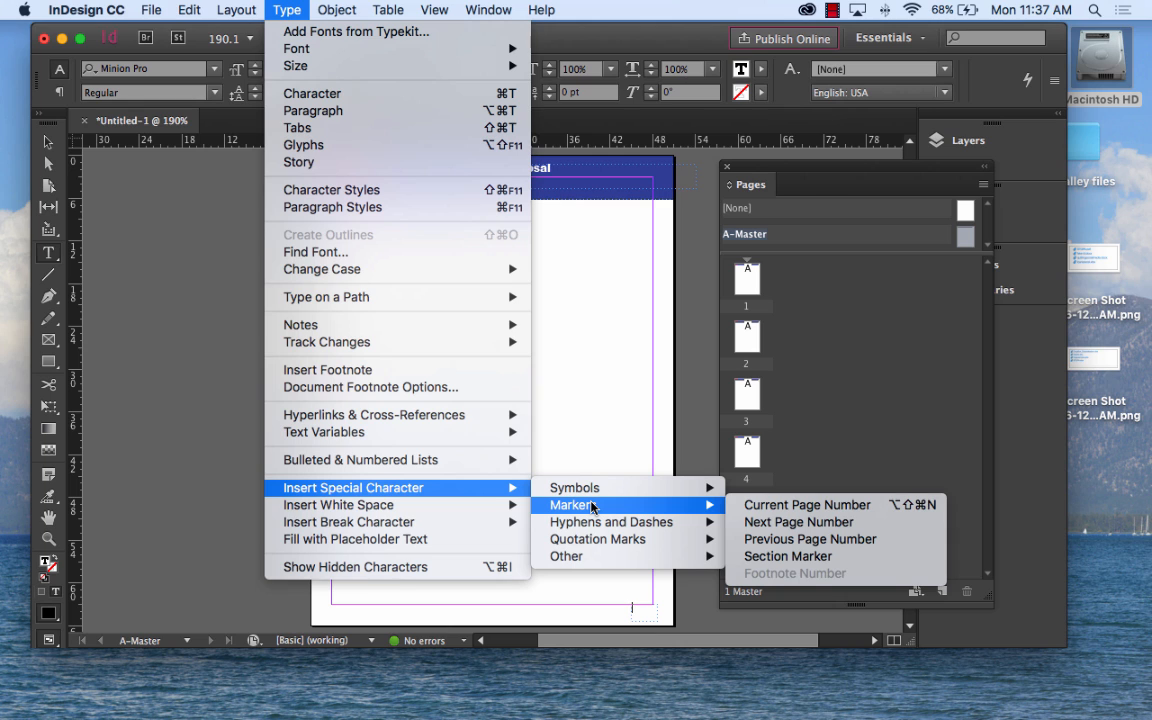
left_click(845, 505)
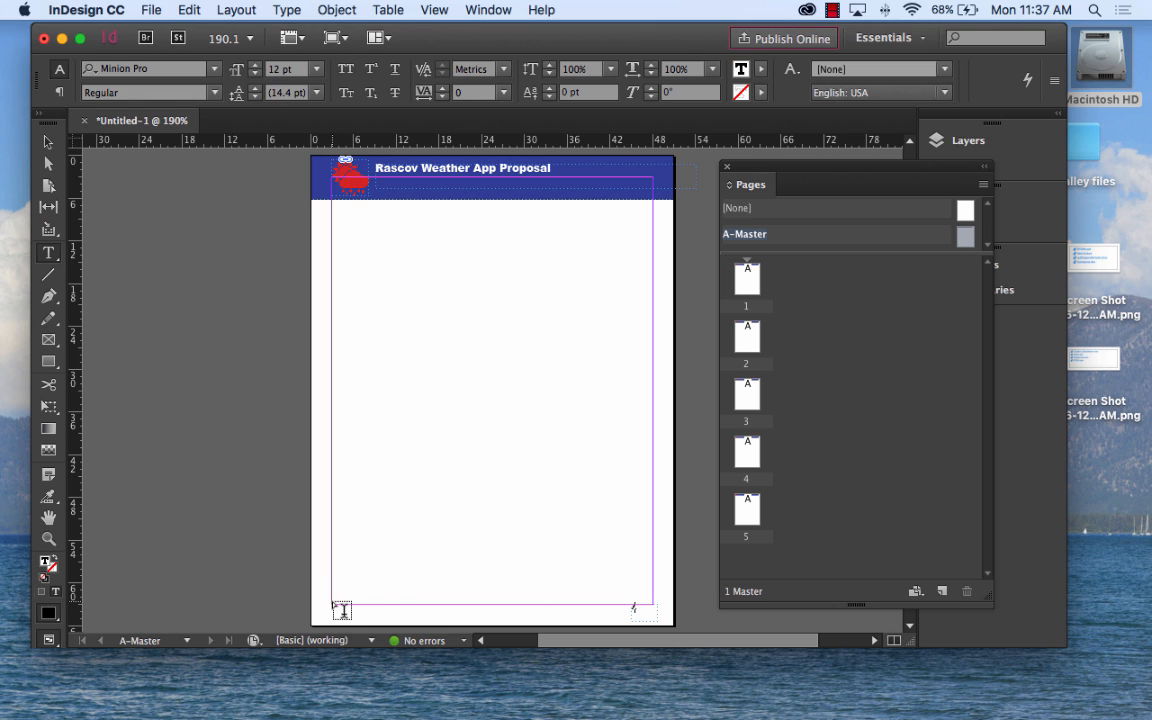
Add a wide text frame below the master page's bottom margin at the left and insert a copyright symbol in it
left_click_drag(342, 610, 492, 617)
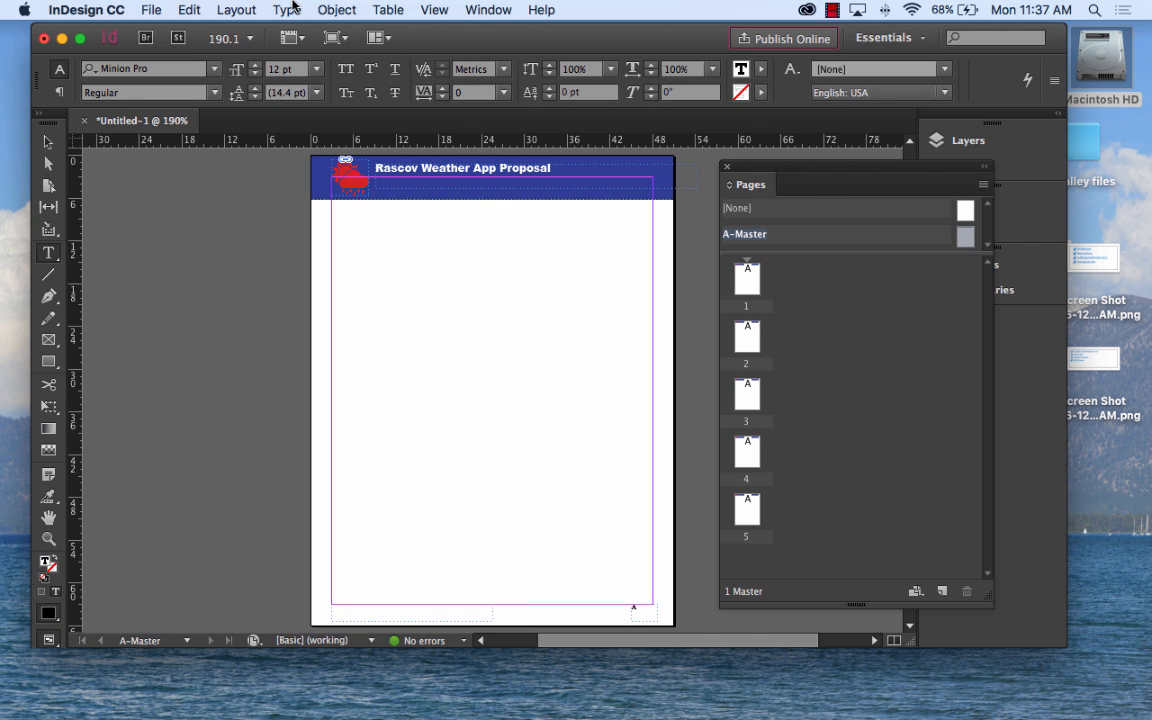
left_click(294, 9)
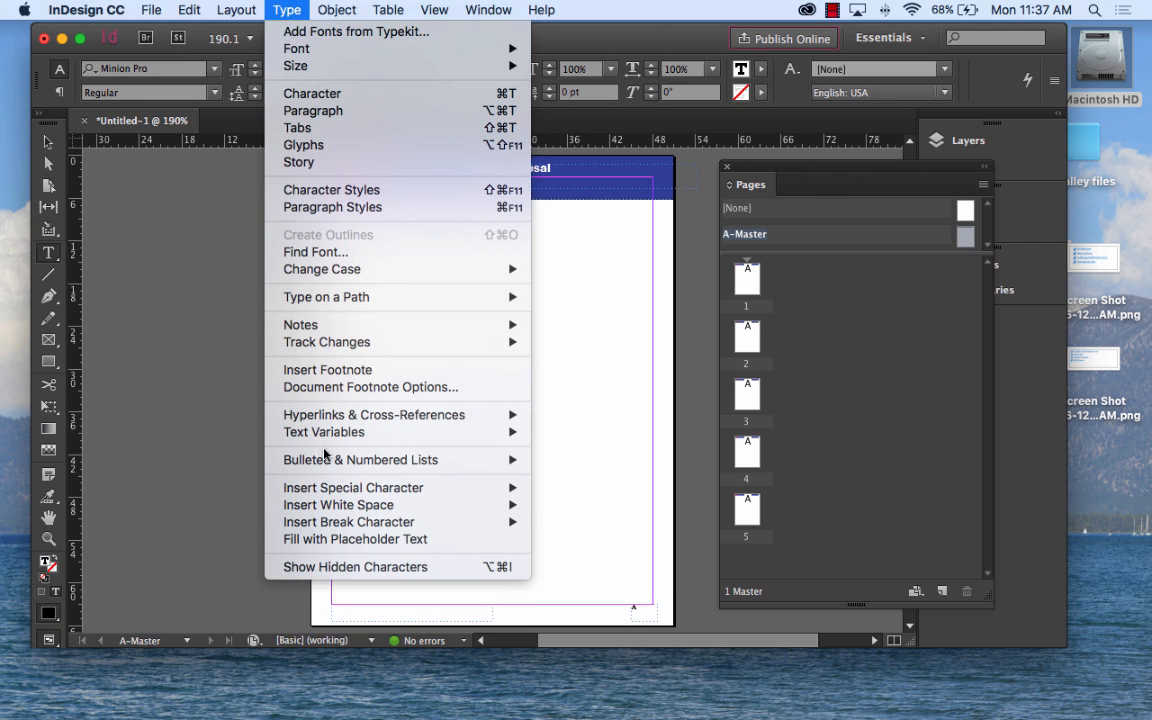
mouse_move(586, 487)
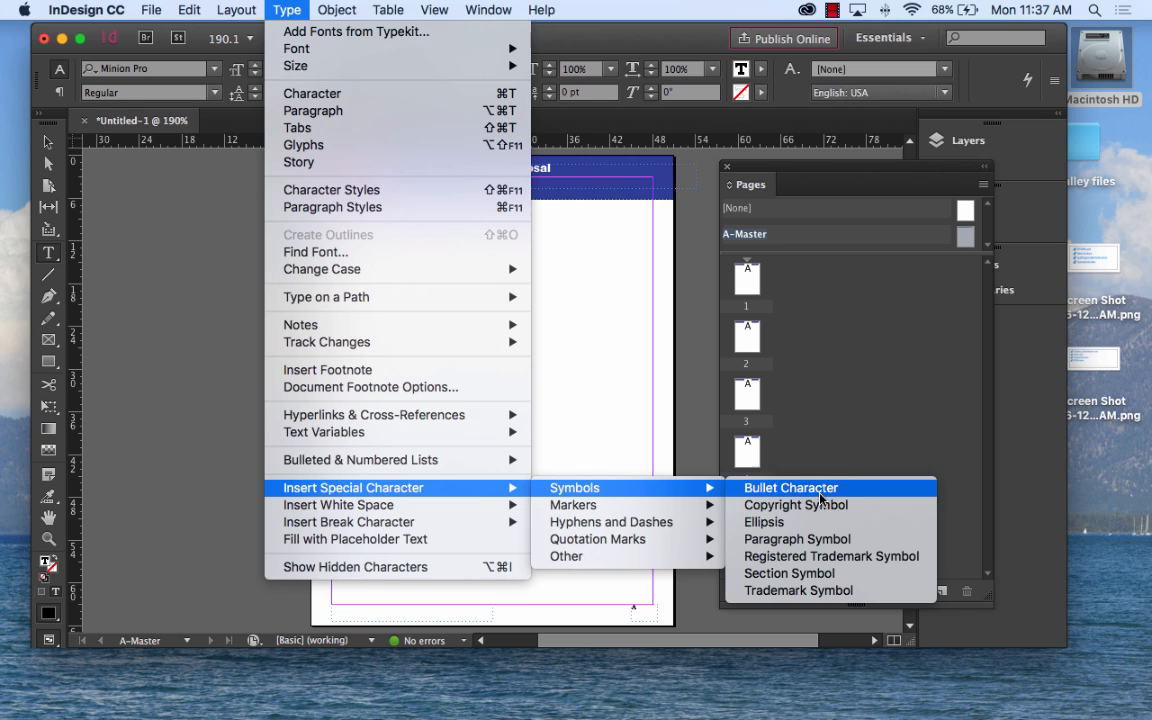
left_click(845, 505)
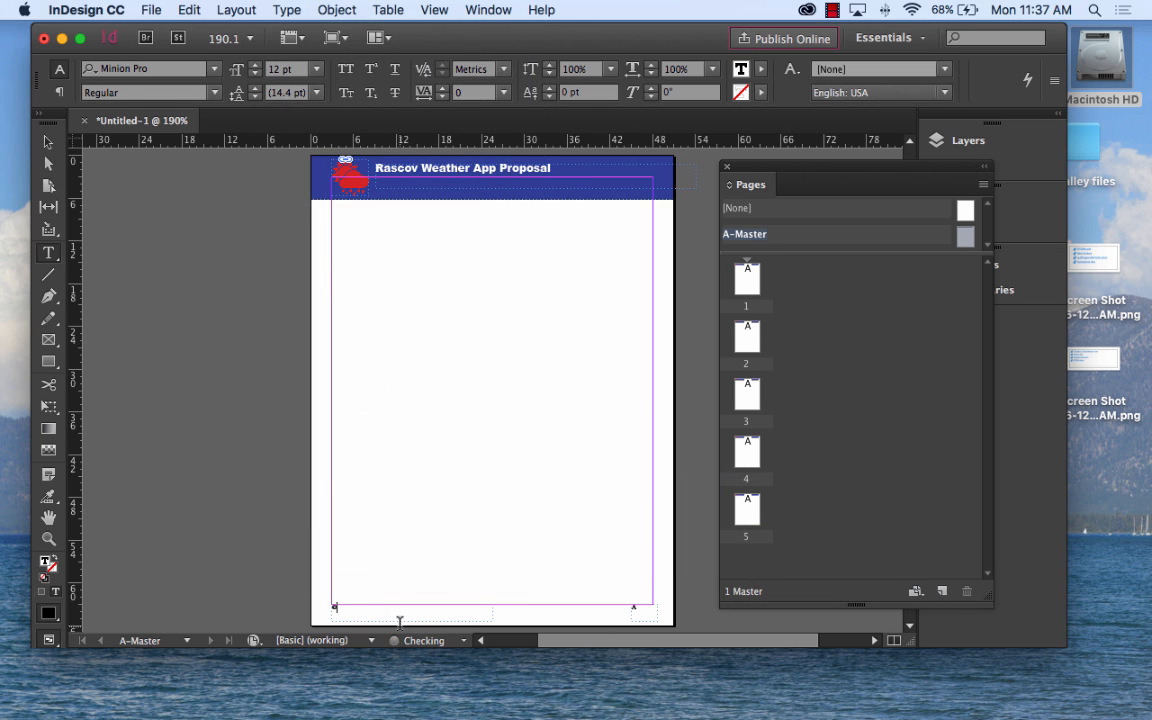
Complete the master page's copyright footer with the author's name and the year 2016
type("Jeff Rascov")
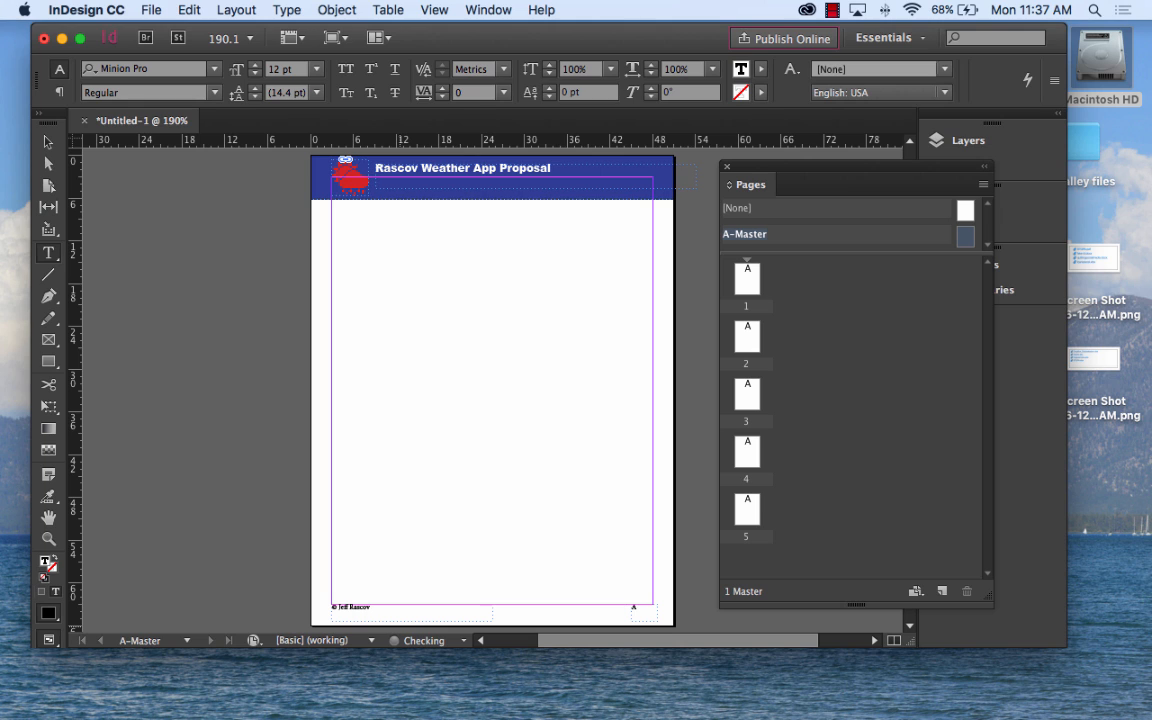
type(" 2016")
left_click(47, 142)
left_click(136, 234)
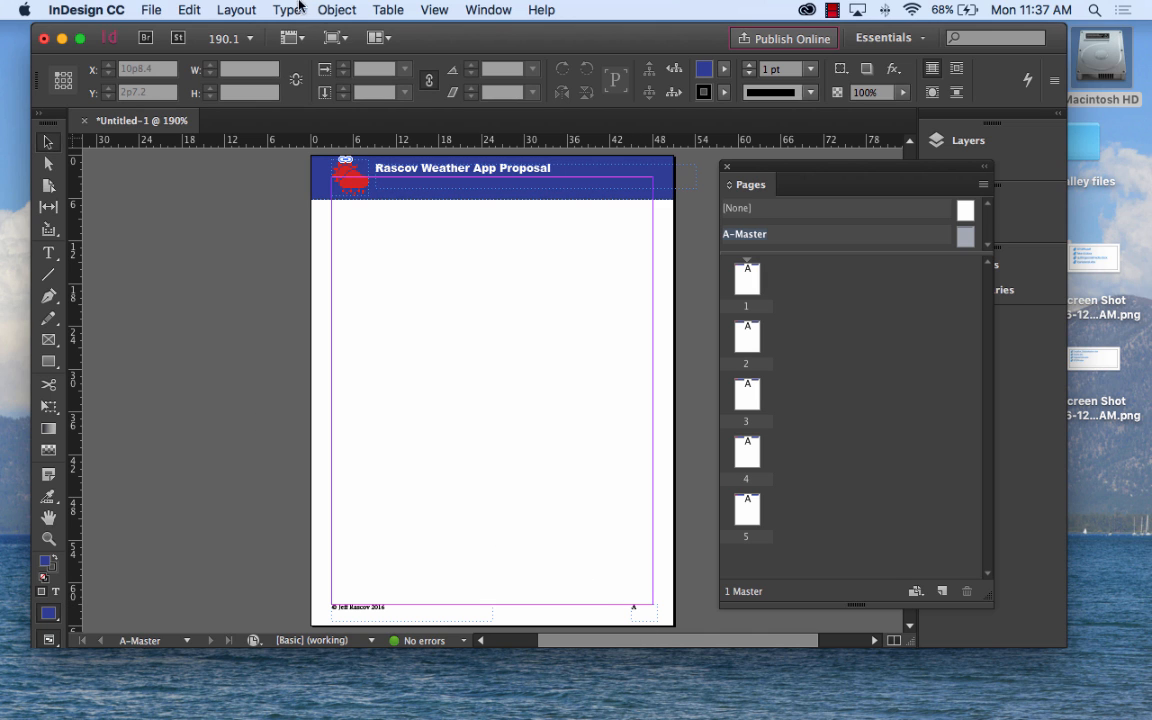
Examine the special characters available for insertion, including the symbols and markers groups
left_click(232, 9)
mouse_move(315, 9)
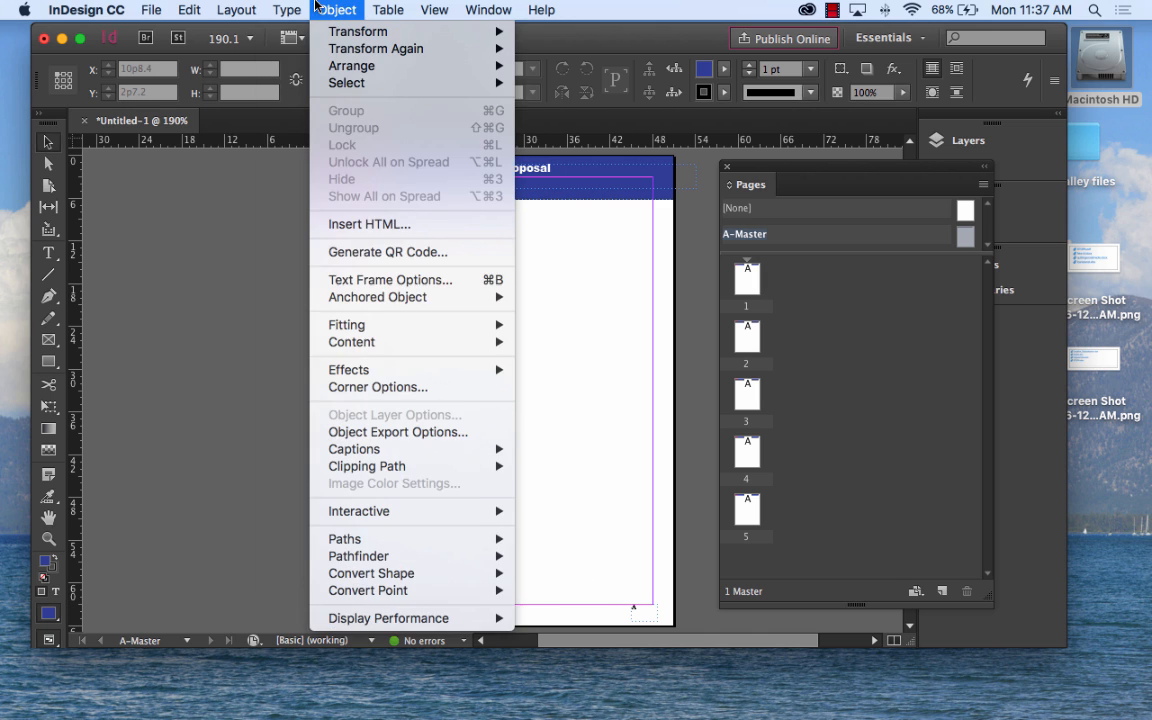
mouse_move(522, 490)
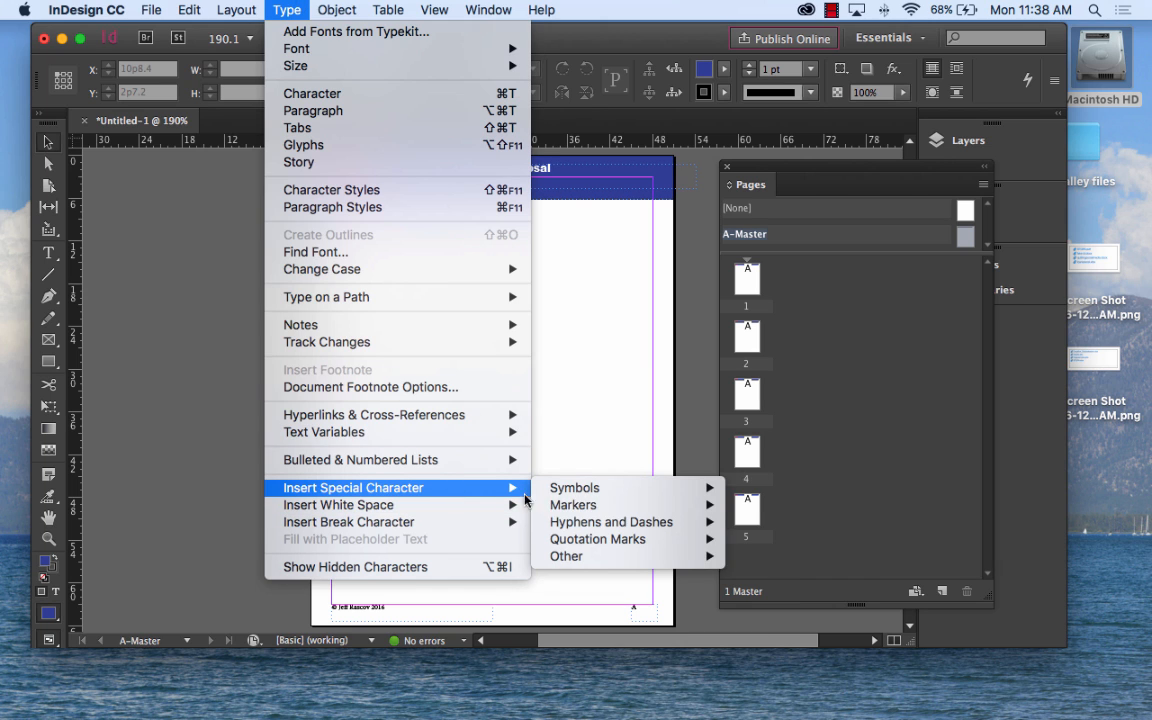
mouse_move(610, 505)
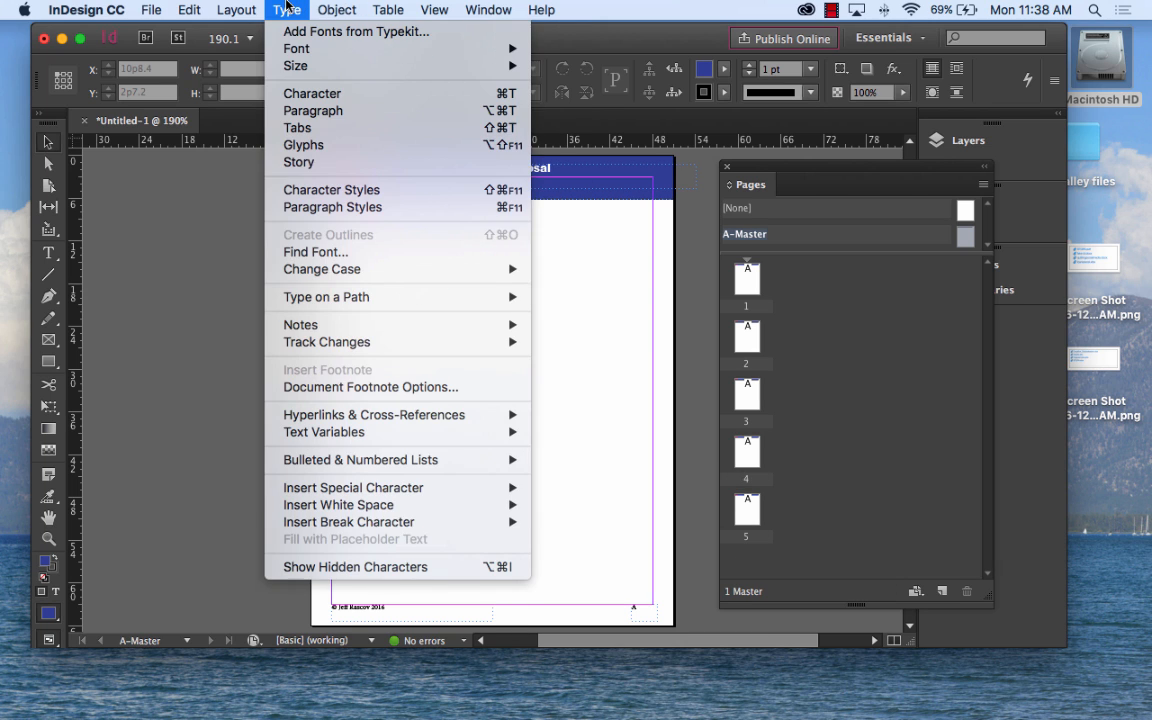
left_click(287, 9)
left_click(287, 9)
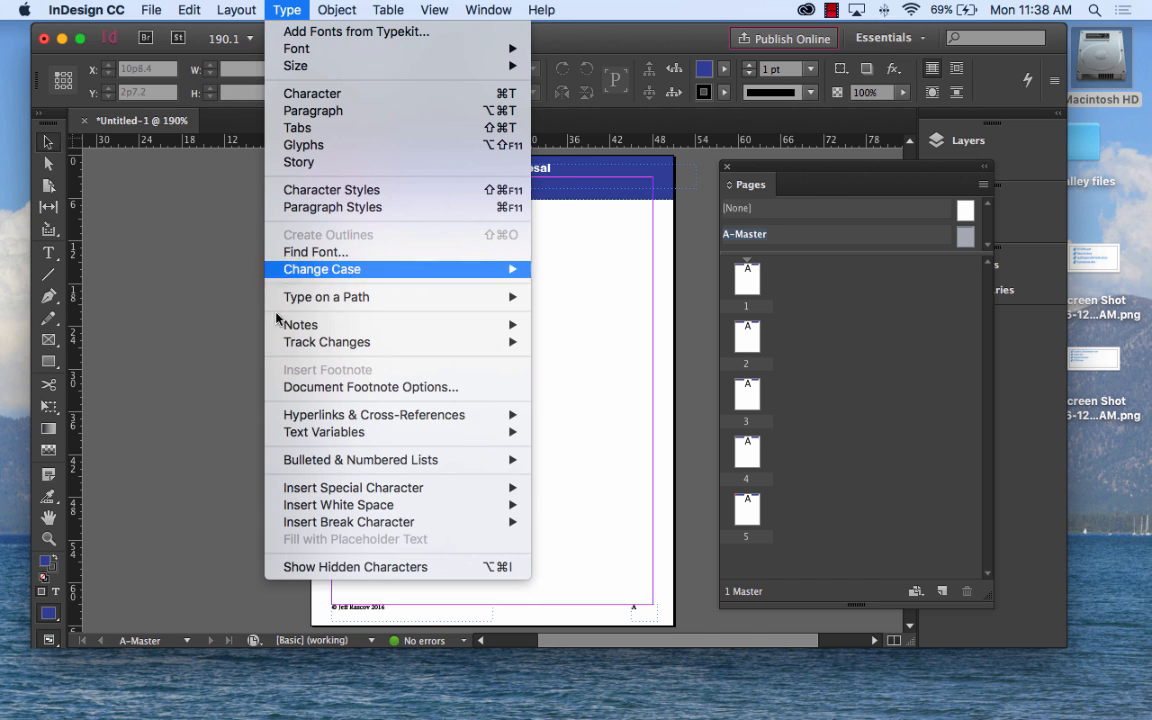
mouse_move(437, 490)
mouse_move(660, 507)
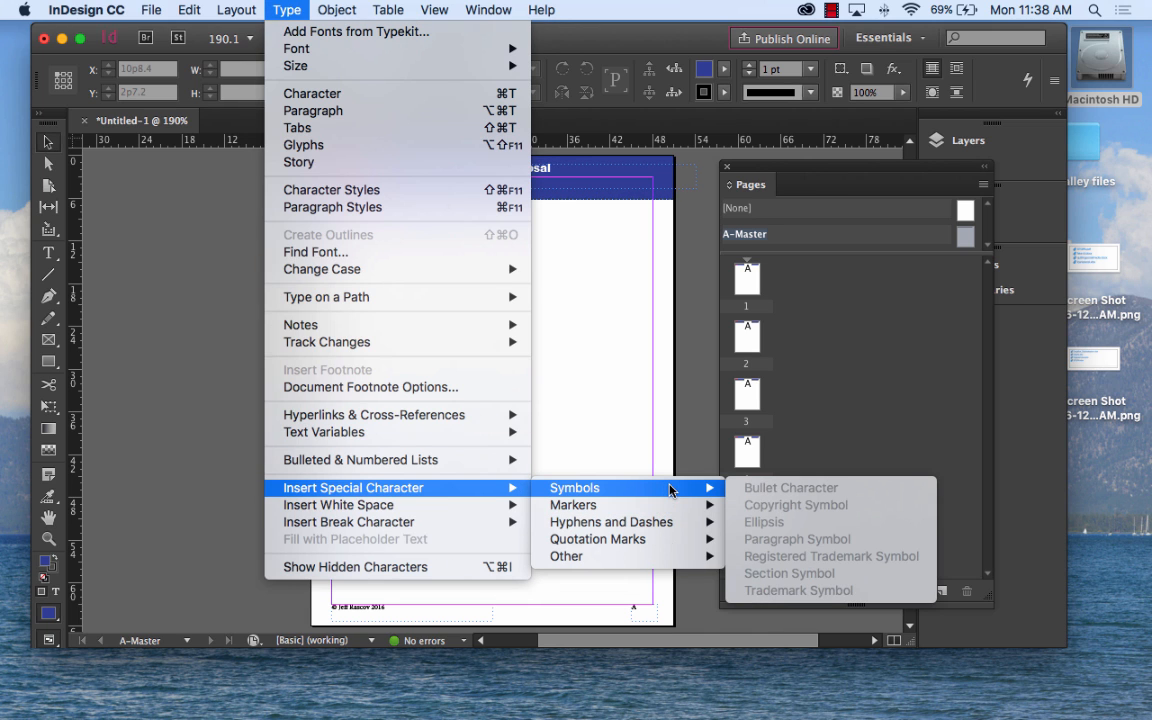
left_click(600, 322)
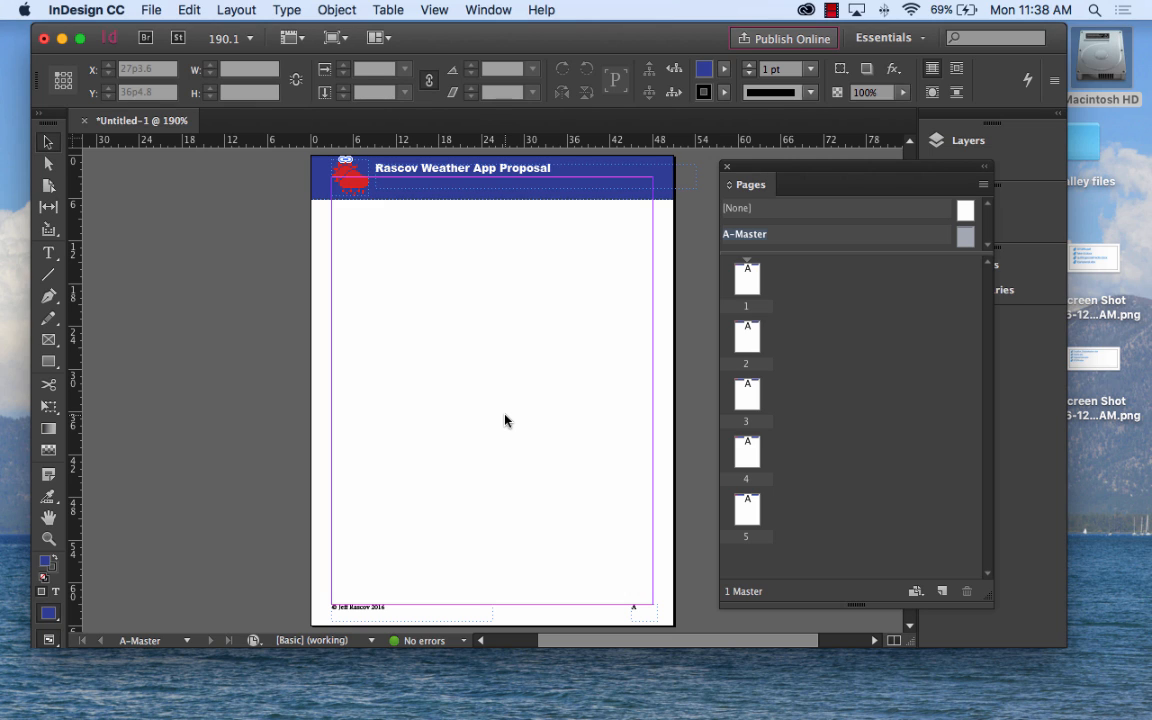
Add a wide text frame mid-page on page 1 reading "Weather App Proposal for the Mac IOS", "by" and the author's name on separate lines
left_click(752, 284)
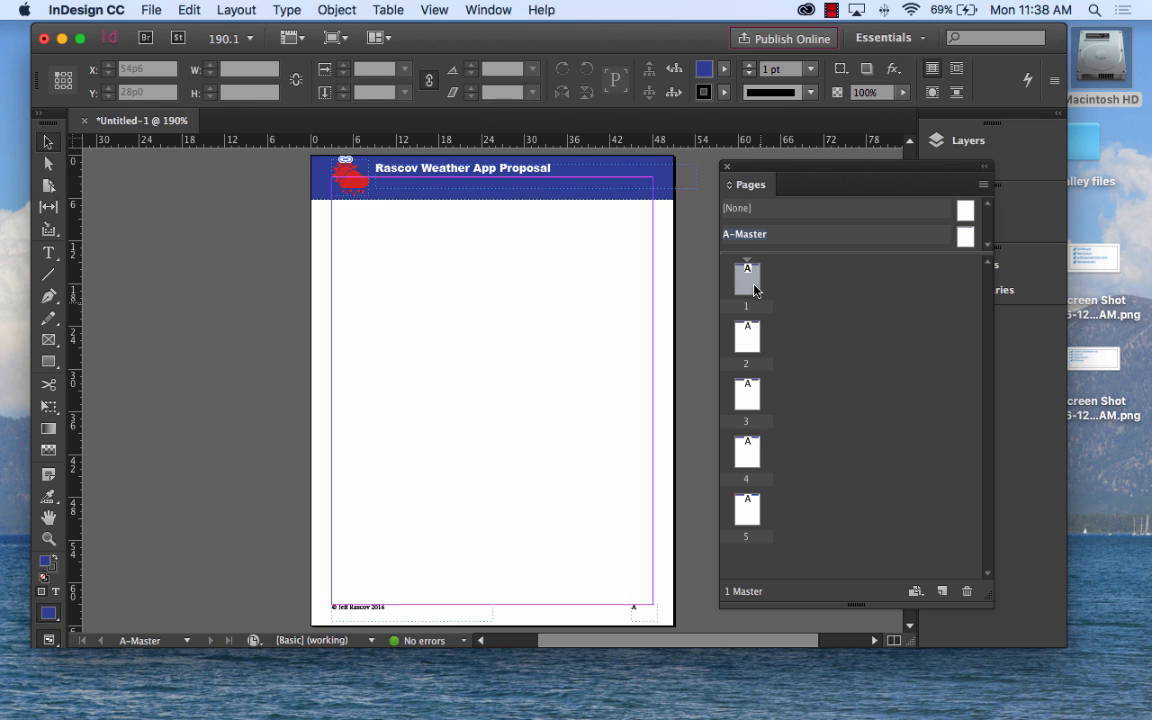
double_click(754, 289)
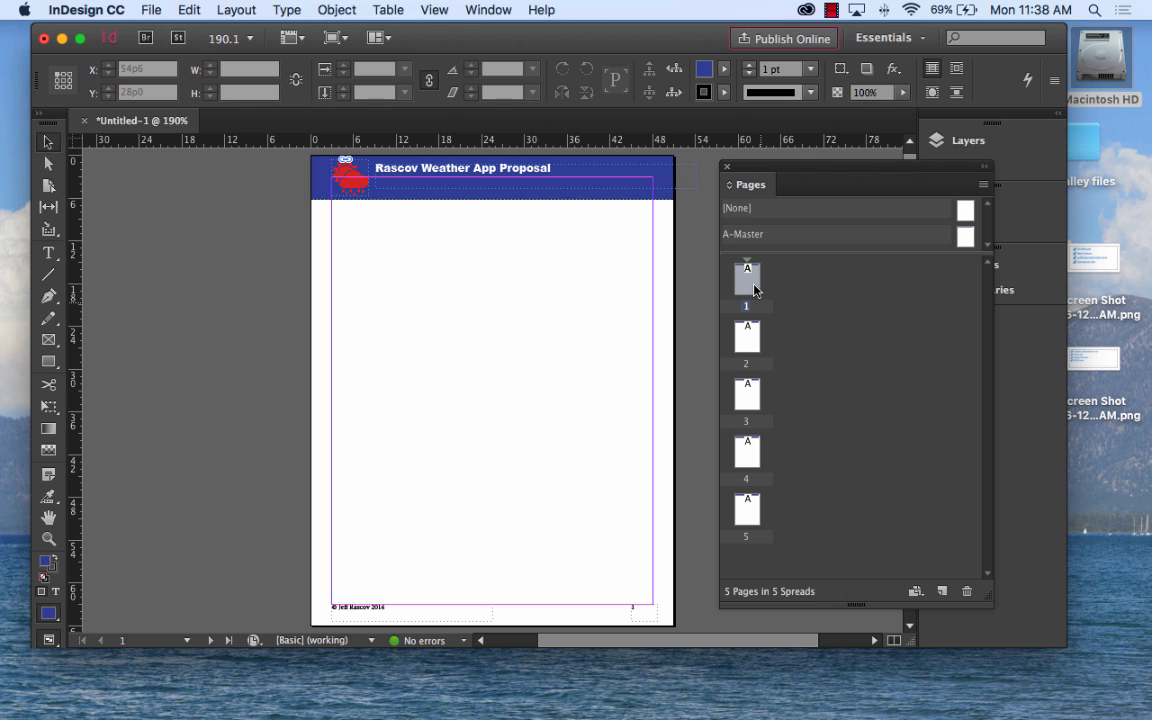
left_click(48, 253)
left_click_drag(368, 307, 634, 423)
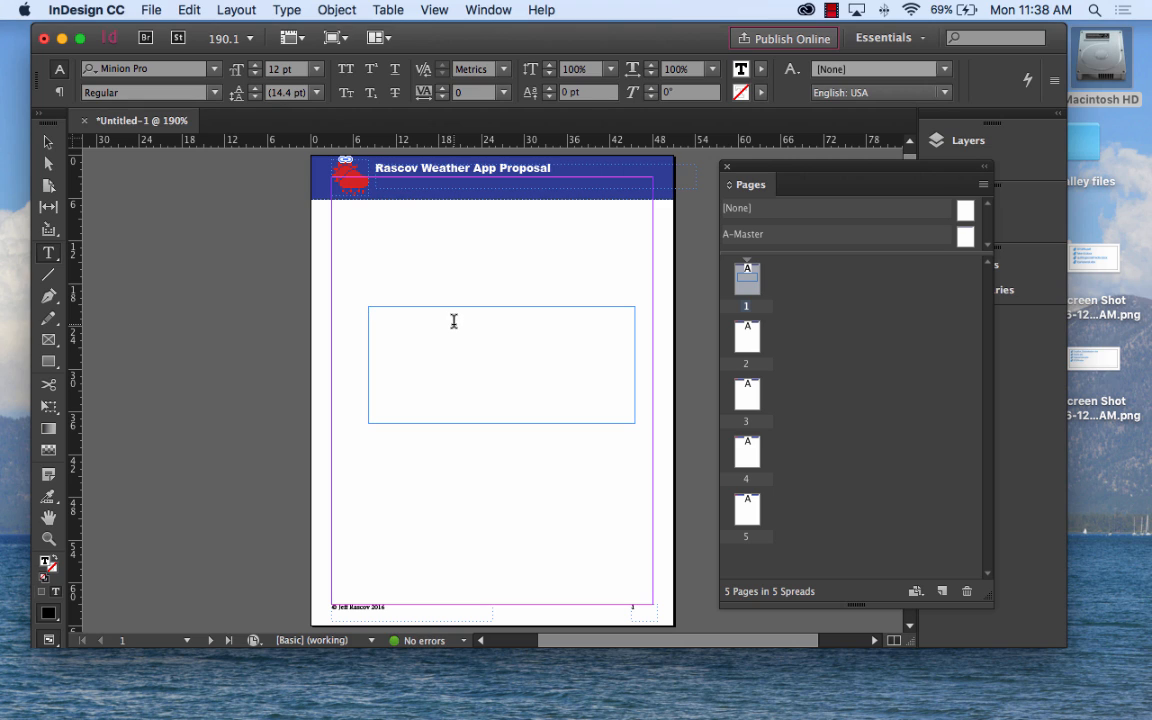
type("Weather")
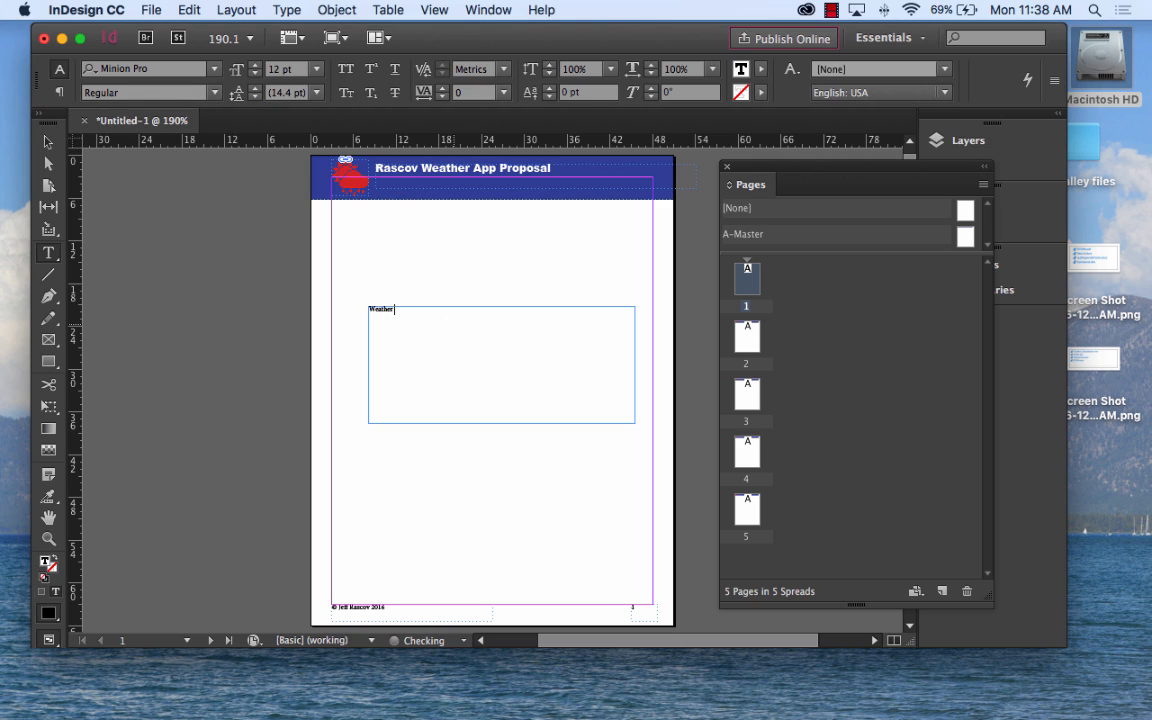
type(" App Proposal for the Mac IOS")
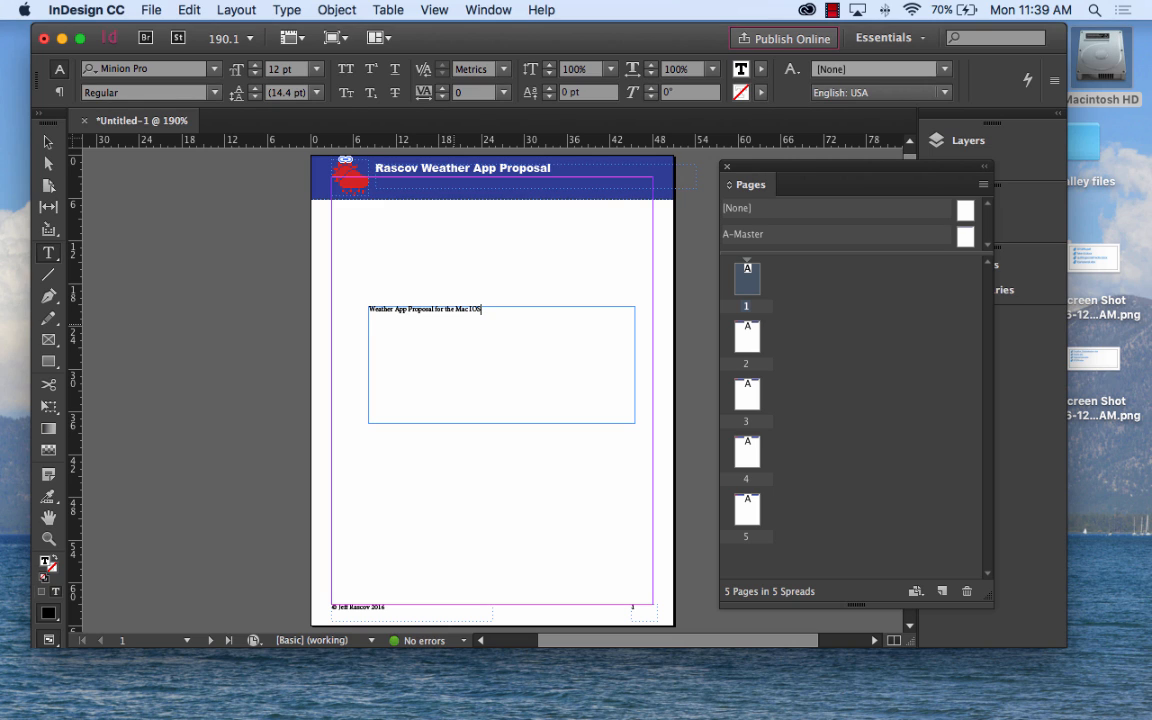
key("Return")
type("by ")
type("J")
type("eff Rascov")
Format all the cover text on page 1 in American Typewriter at 30 pt
left_click_drag(447, 345, 393, 146)
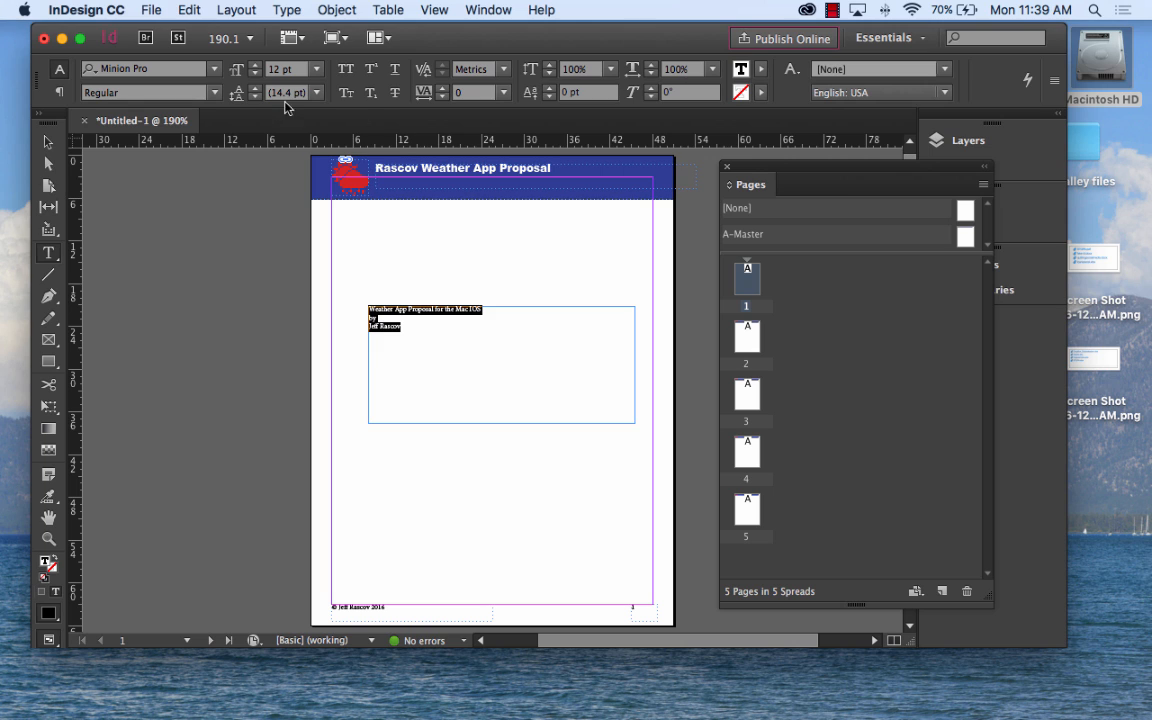
left_click(316, 69)
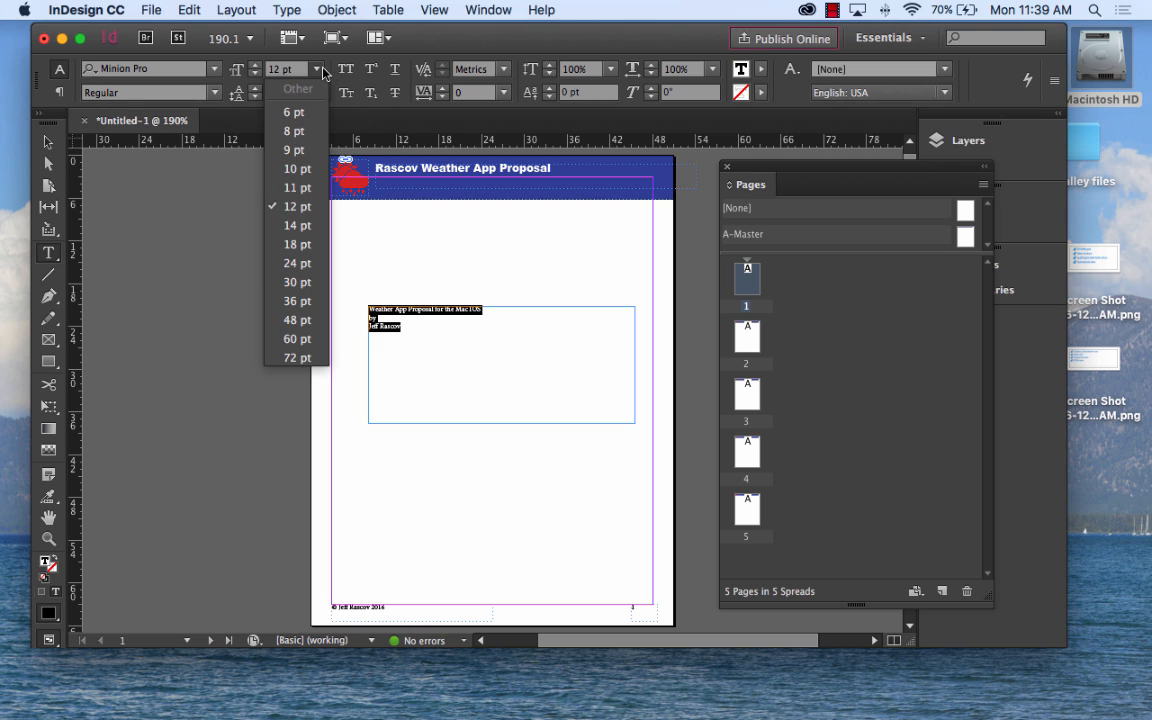
left_click(314, 283)
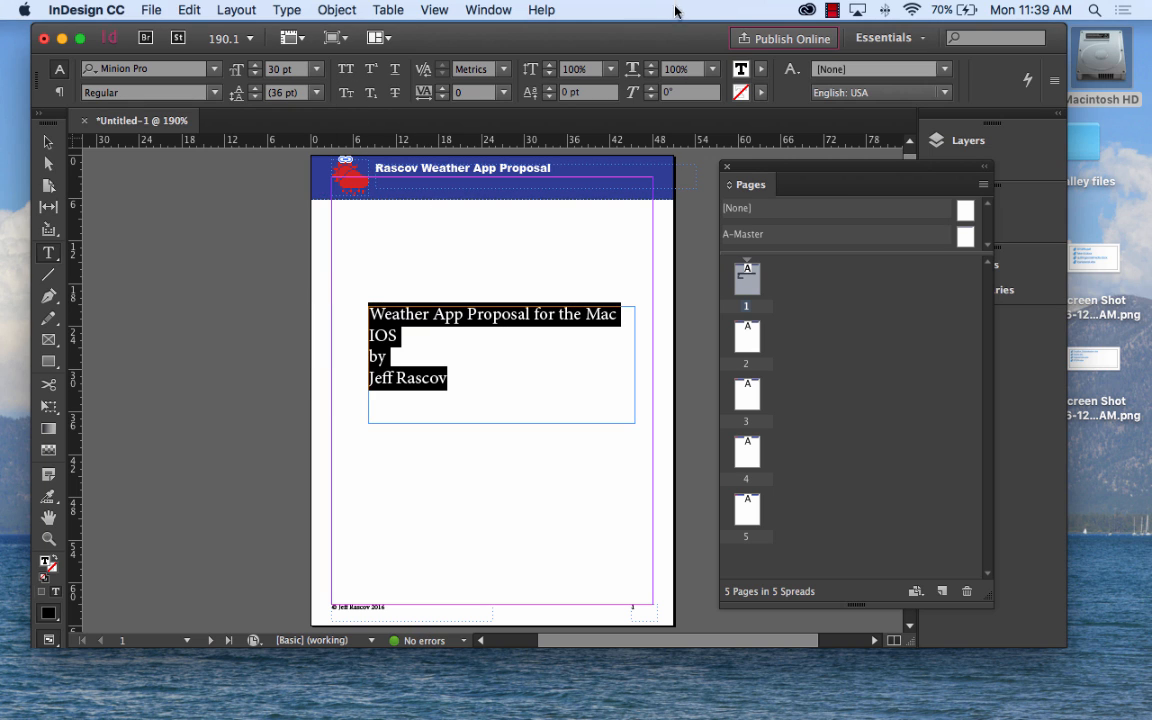
left_click(213, 70)
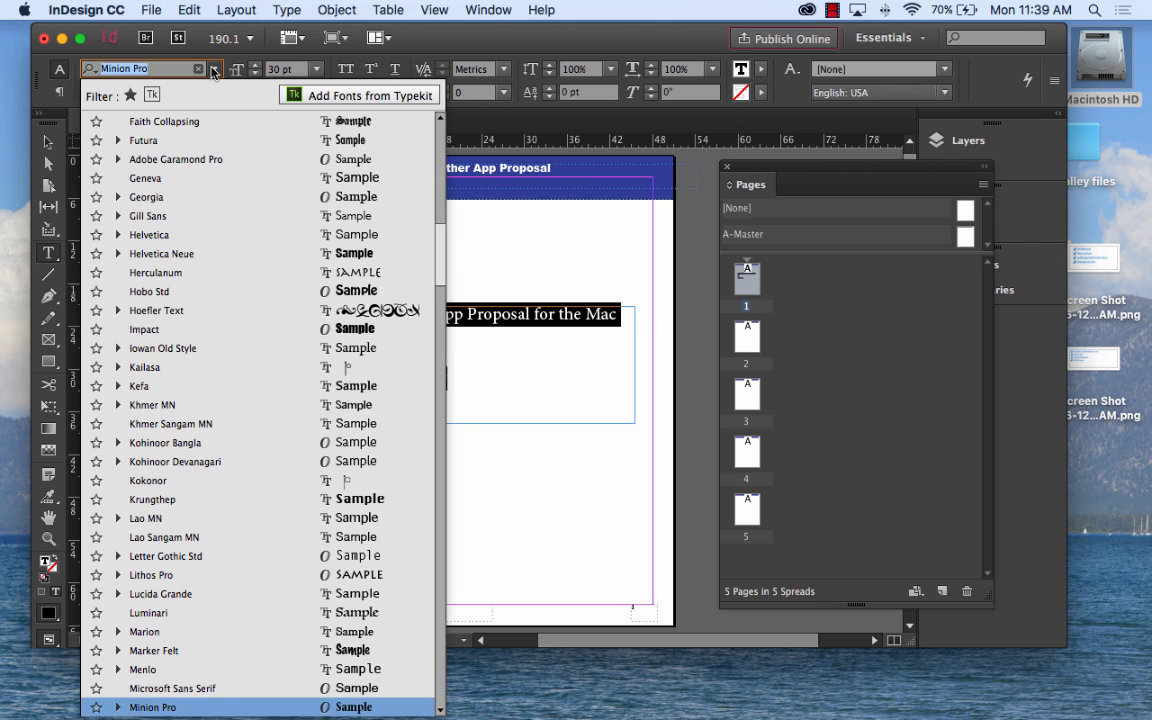
left_click(262, 147)
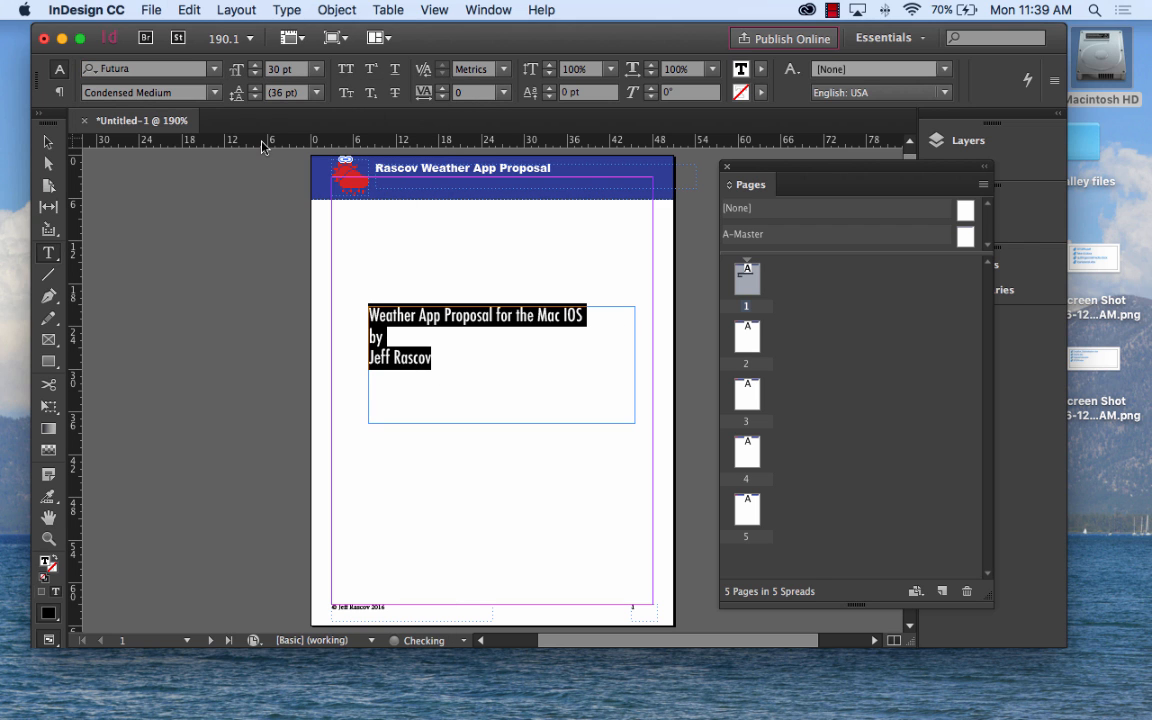
left_click(216, 70)
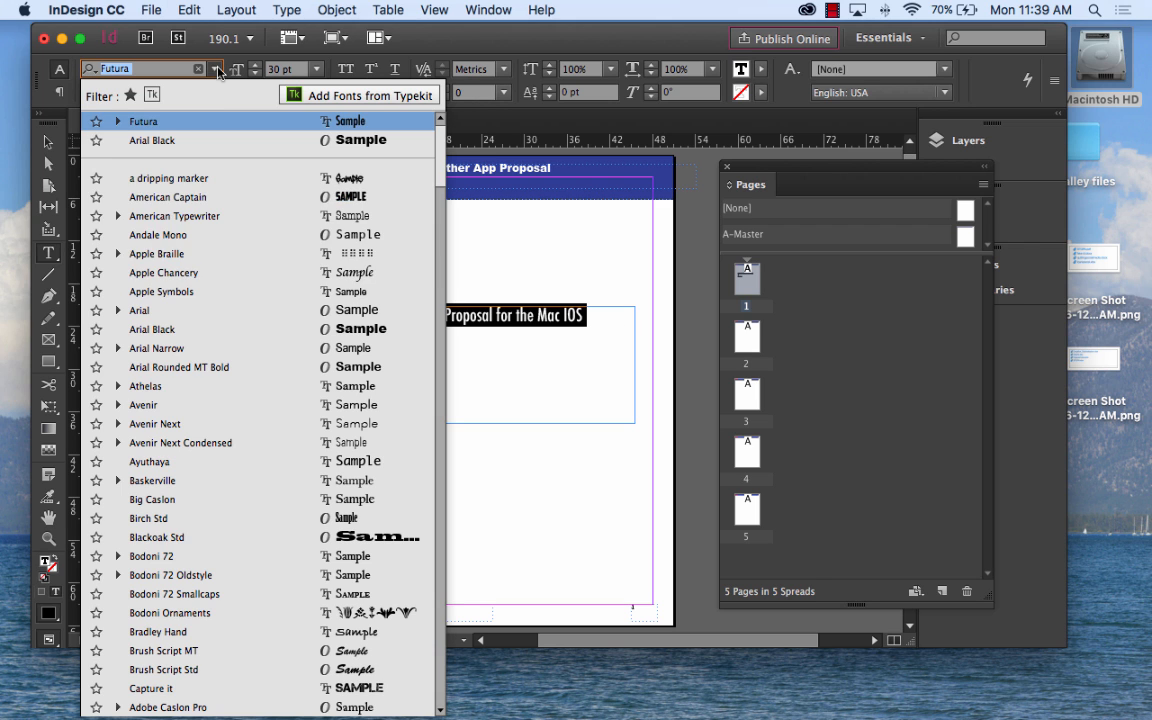
left_click(246, 216)
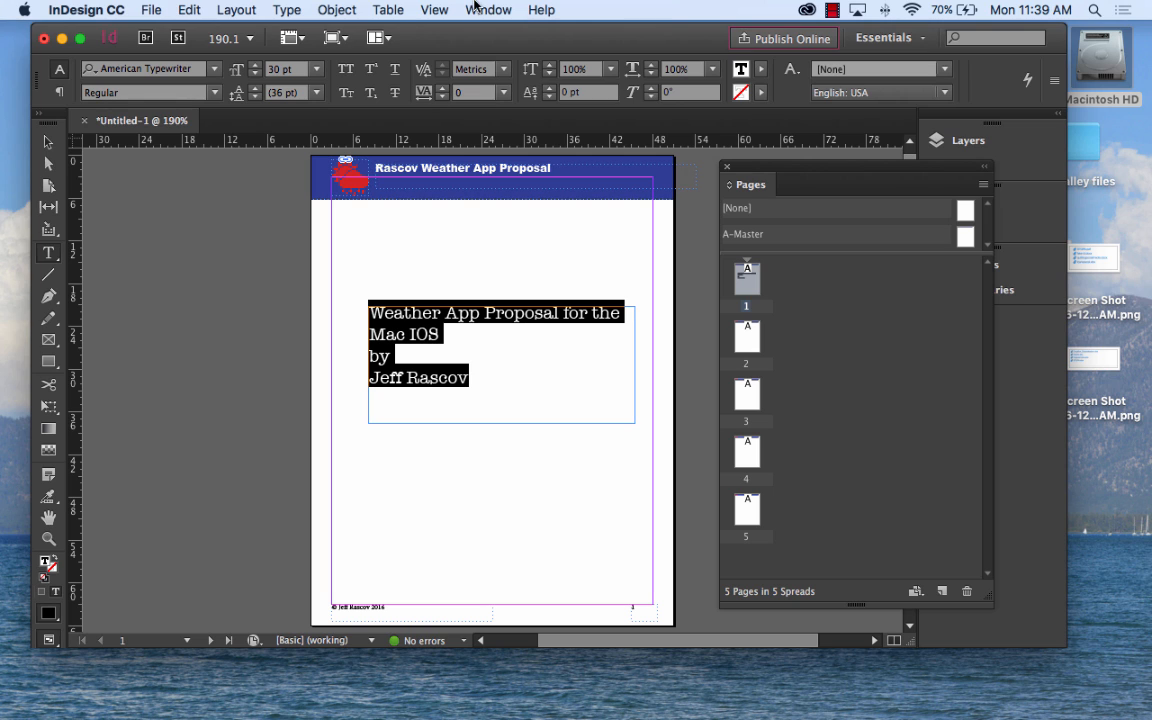
Group the Character and Paragraph panels together beside the page and center-align the cover text
left_click(300, 9)
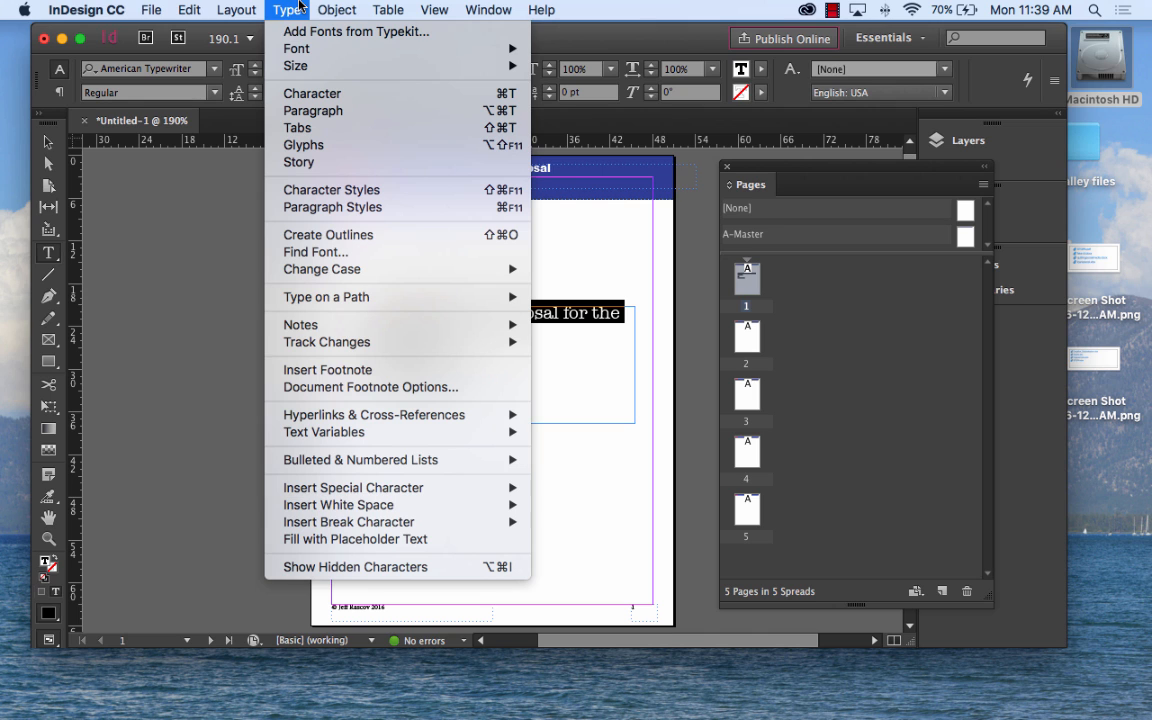
left_click(313, 93)
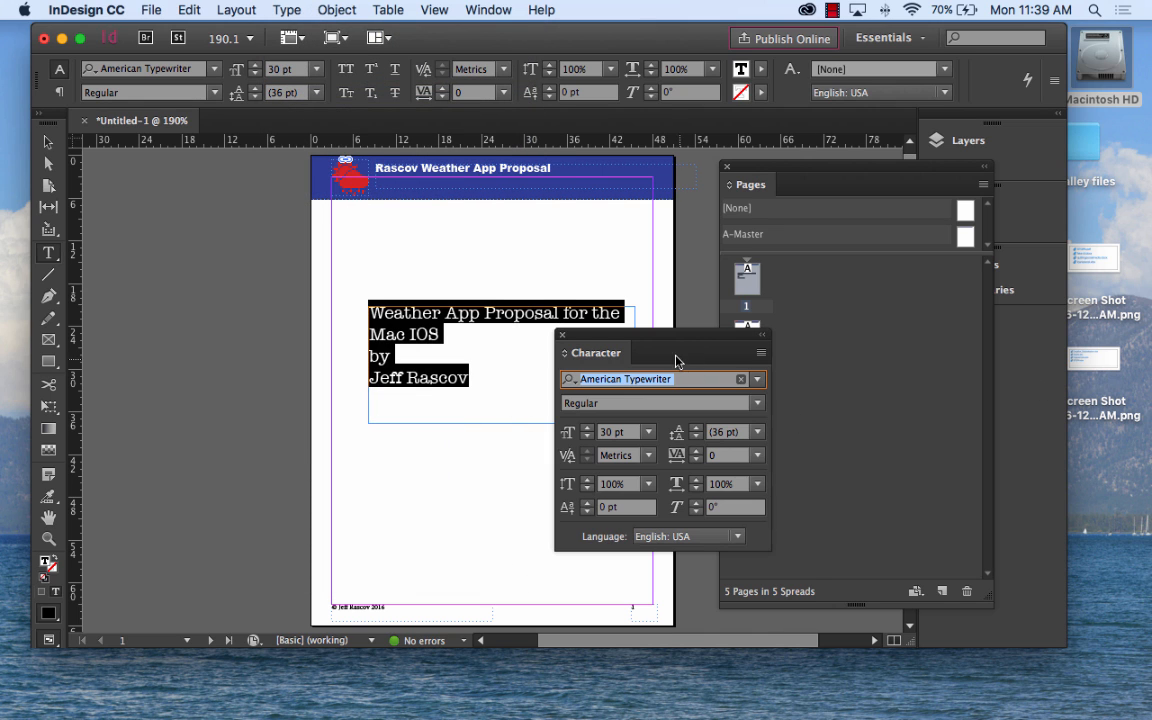
left_click_drag(657, 342, 214, 221)
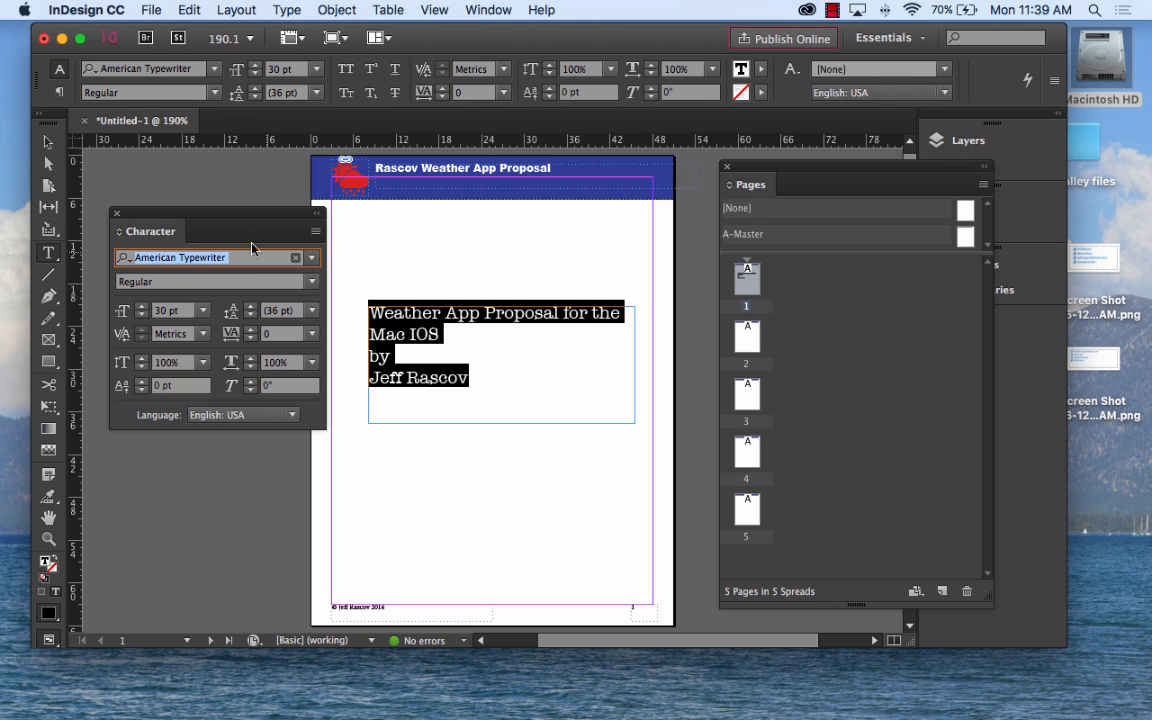
left_click(308, 9)
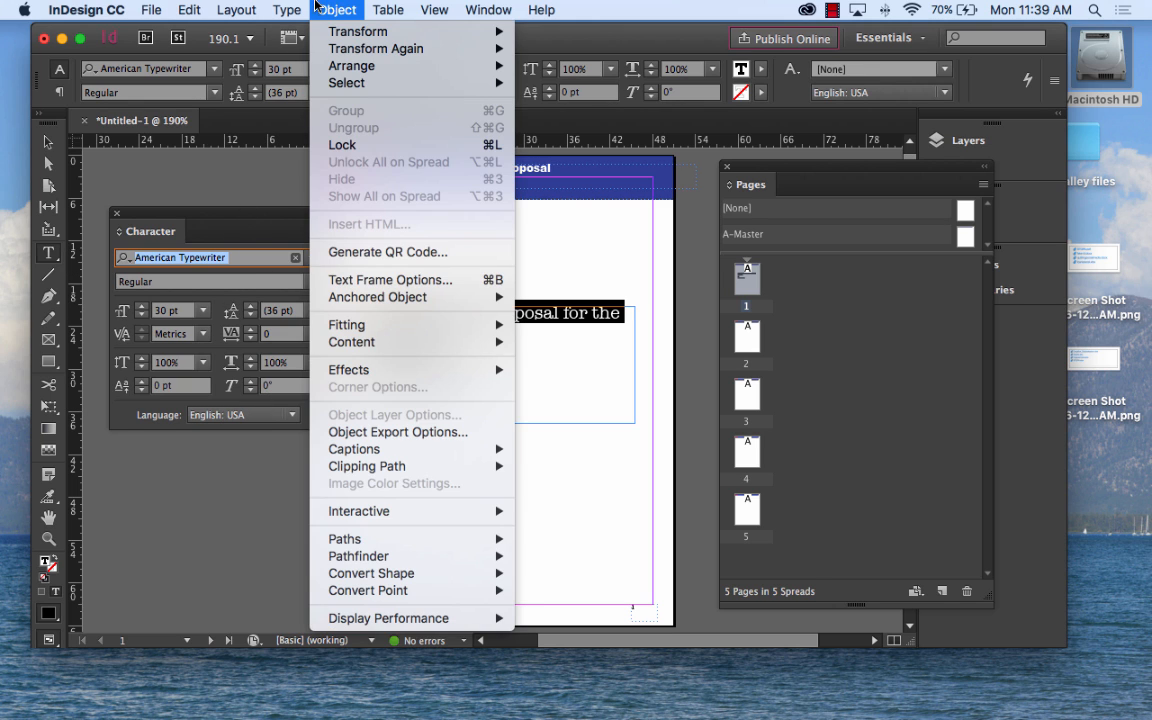
mouse_move(296, 6)
left_click(290, 108)
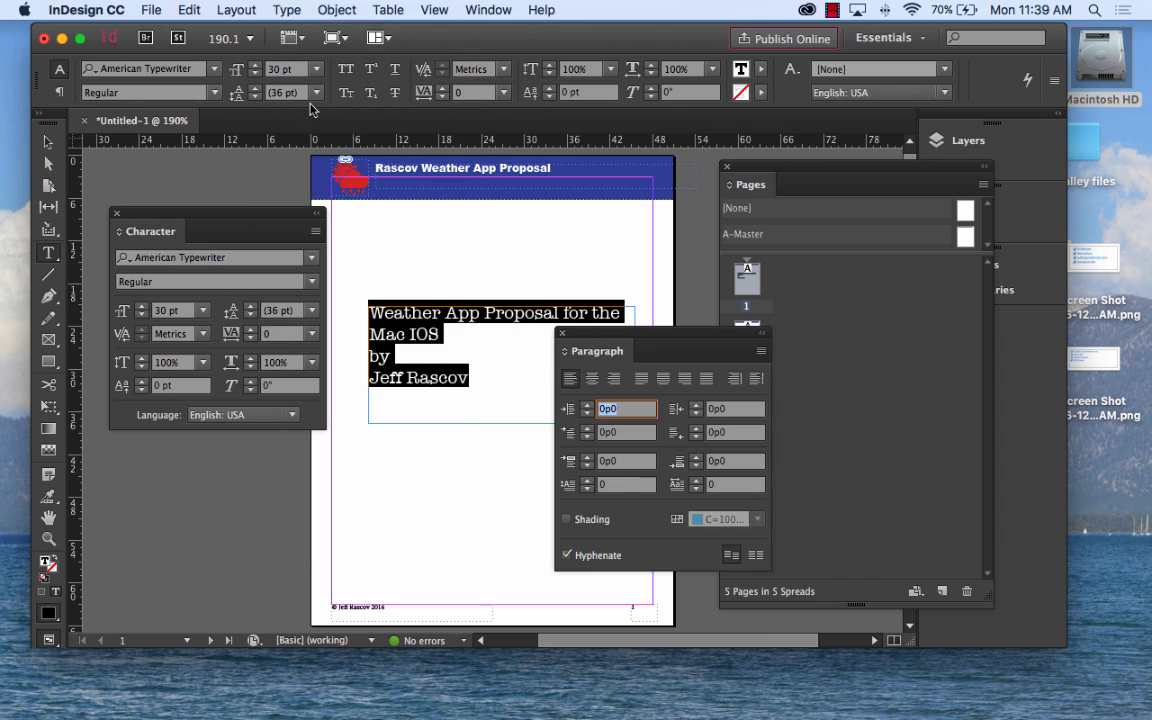
left_click_drag(650, 334, 203, 238)
left_click(146, 259)
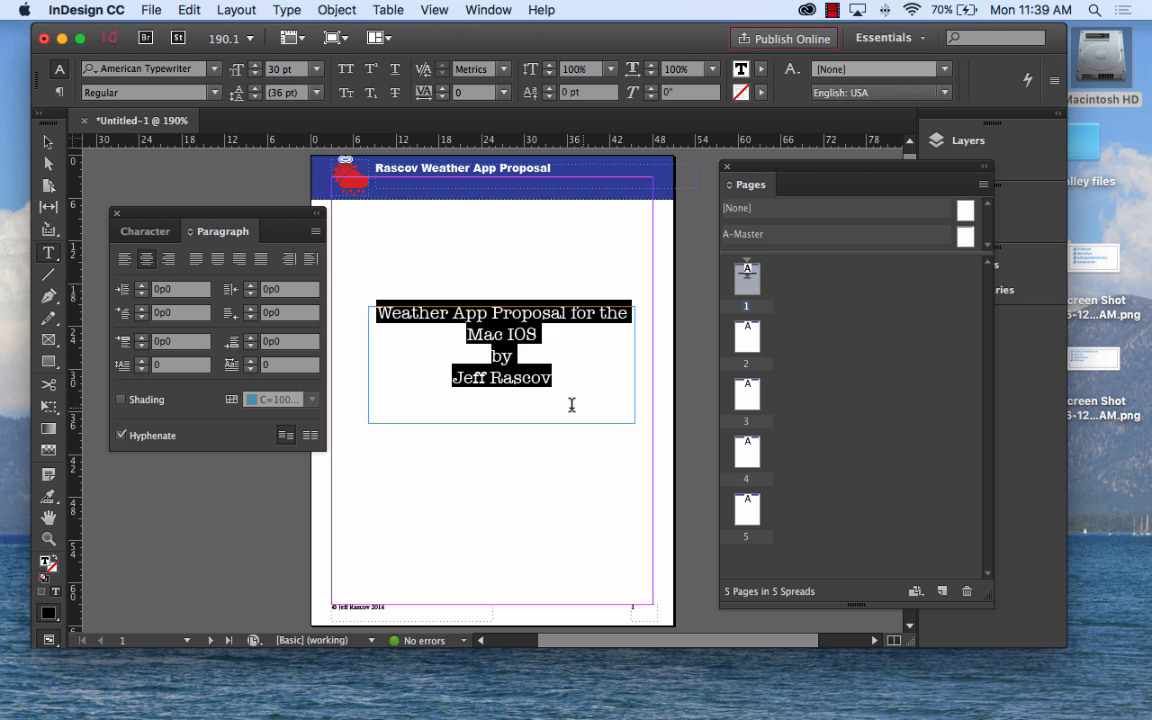
Widen the cover text frame to span both page margins, about 45p0 wide and 18p4.8 high
left_click(47, 142)
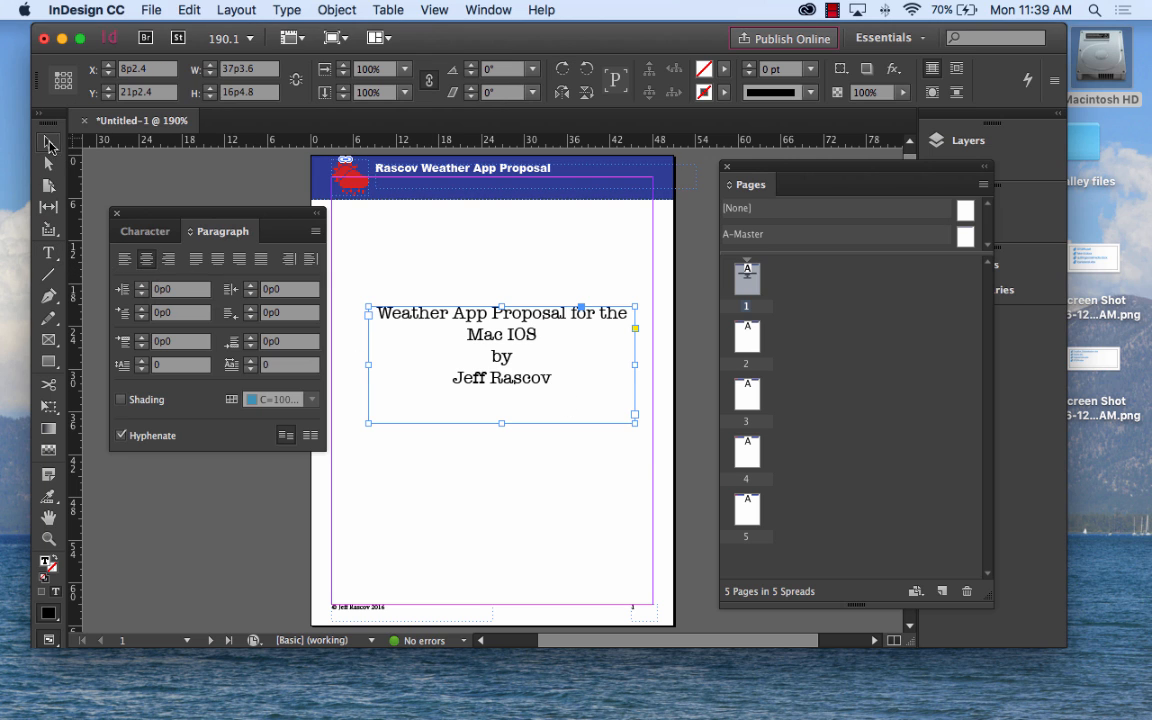
left_click_drag(634, 414, 653, 428)
left_click_drag(369, 429, 331, 437)
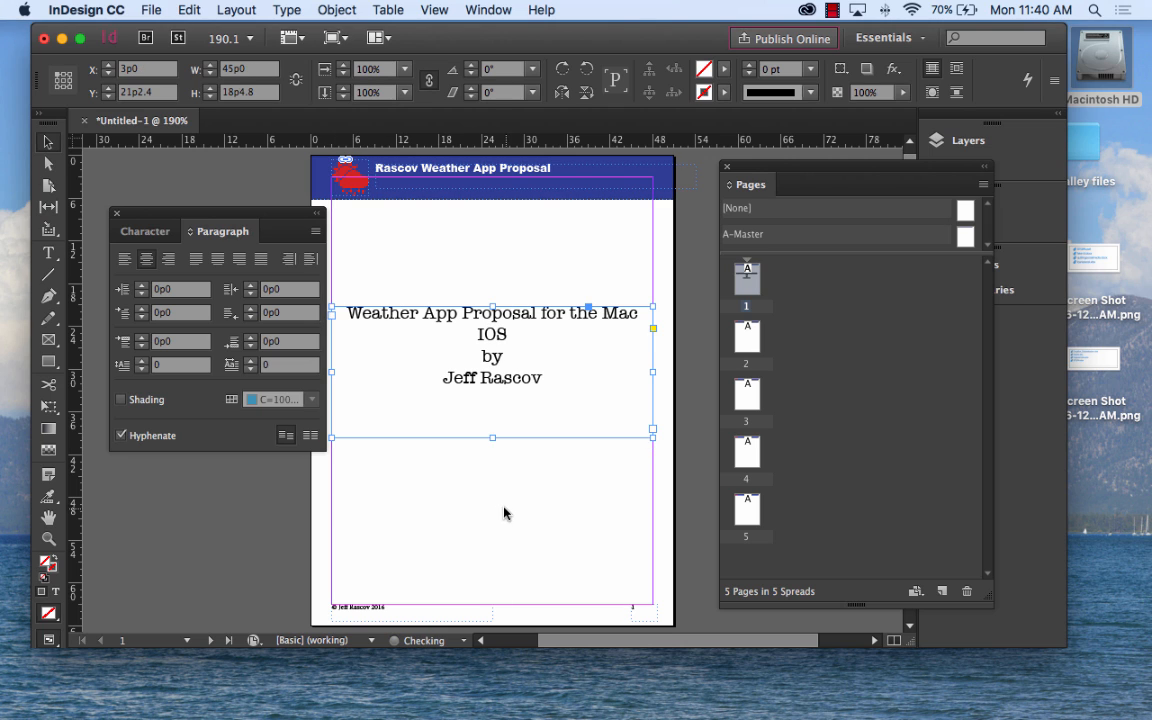
left_click(494, 510)
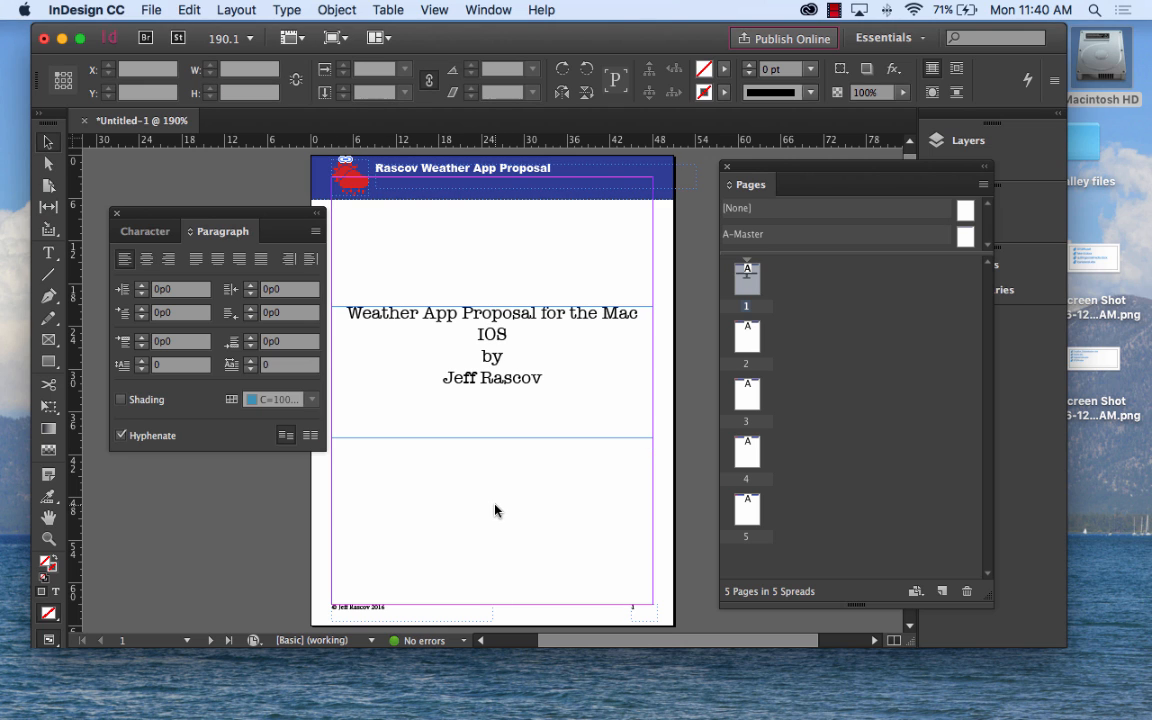
Set all the cover text to 24 pt and deselect the frame
double_click(507, 340)
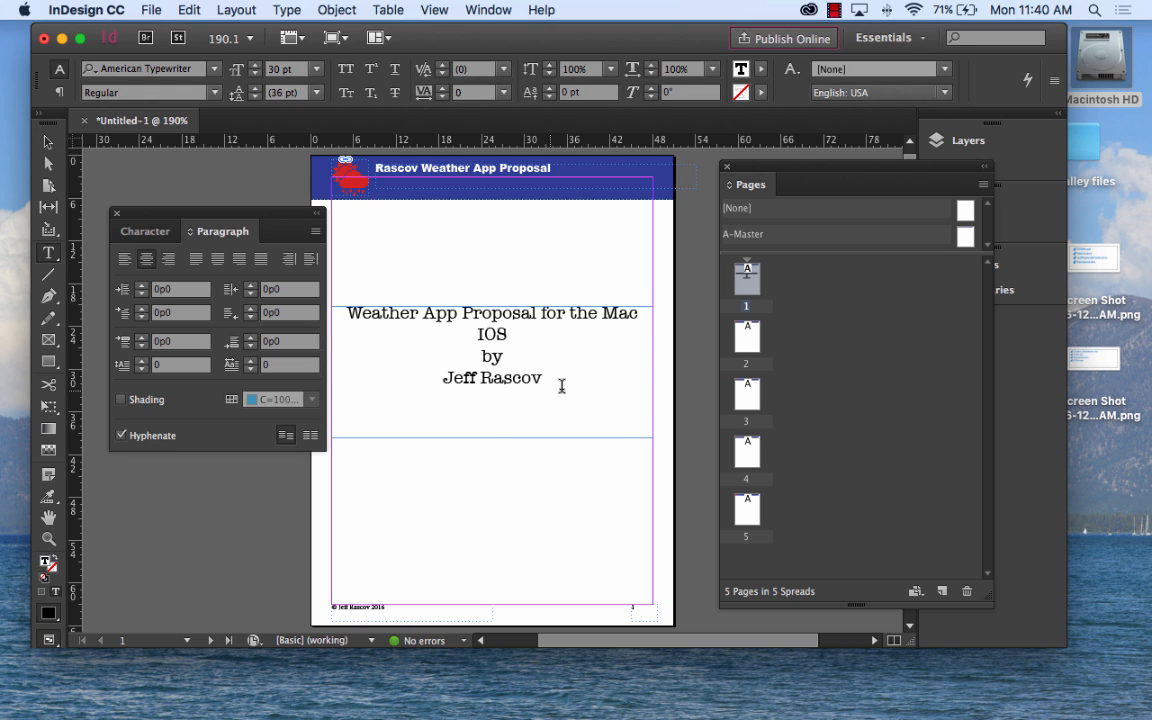
left_click_drag(560, 386, 337, 303)
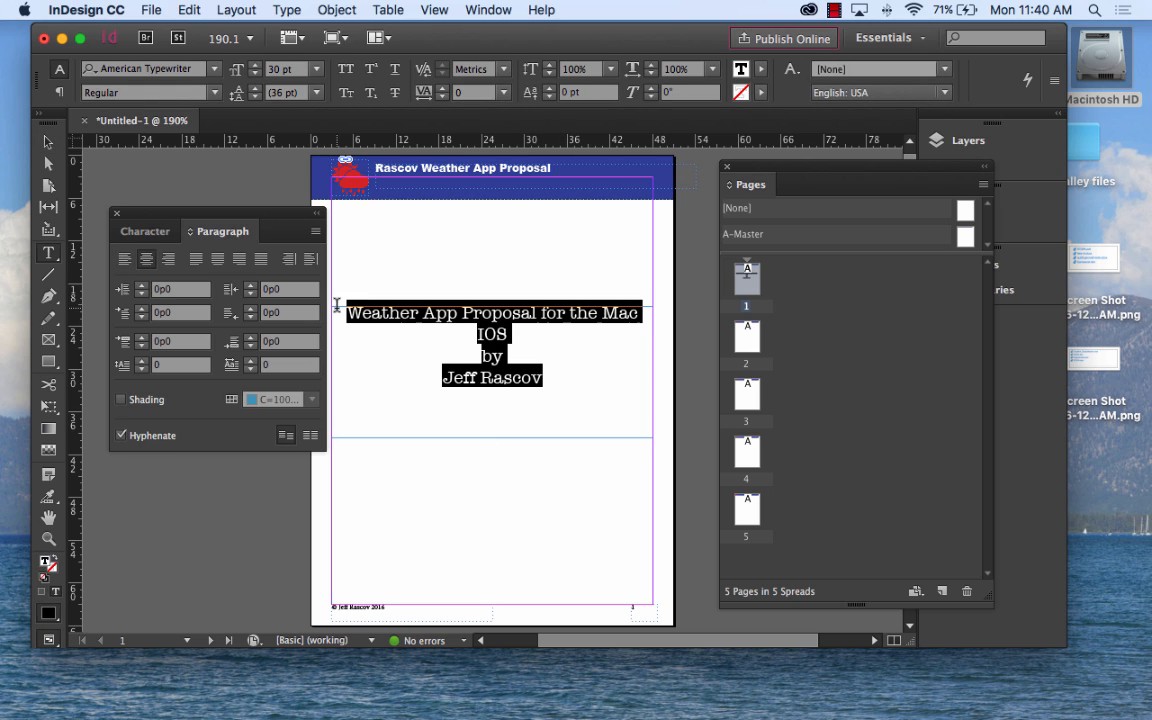
left_click(151, 233)
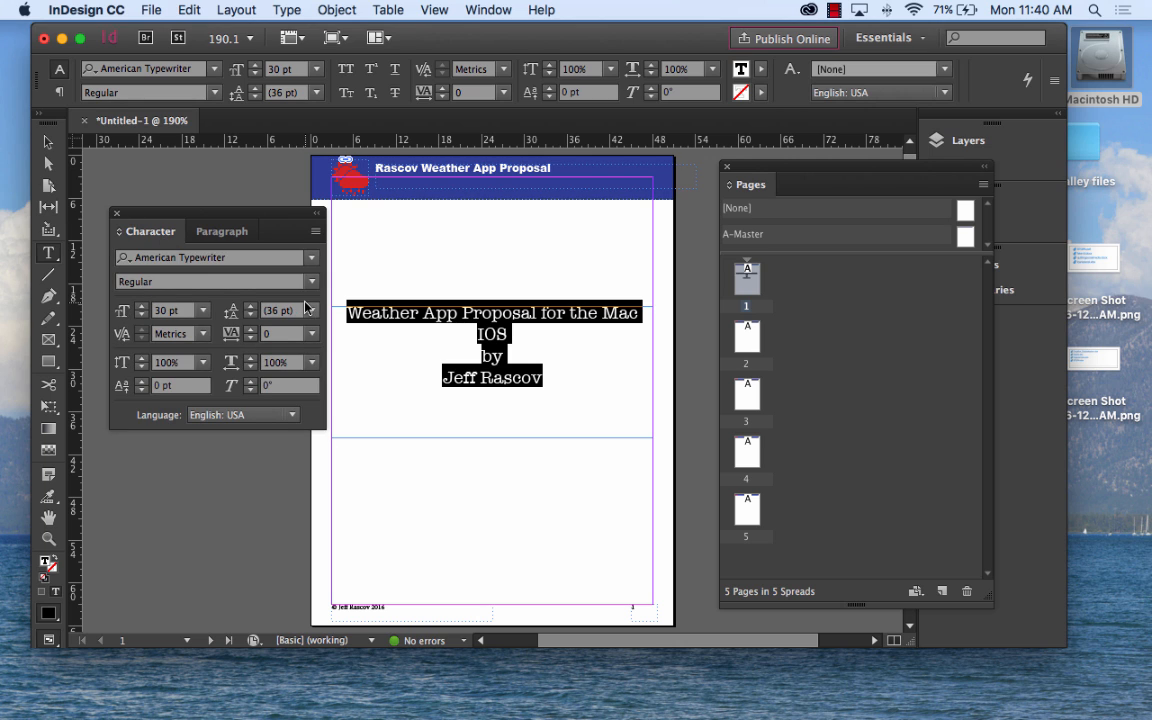
left_click(203, 310)
left_click(190, 504)
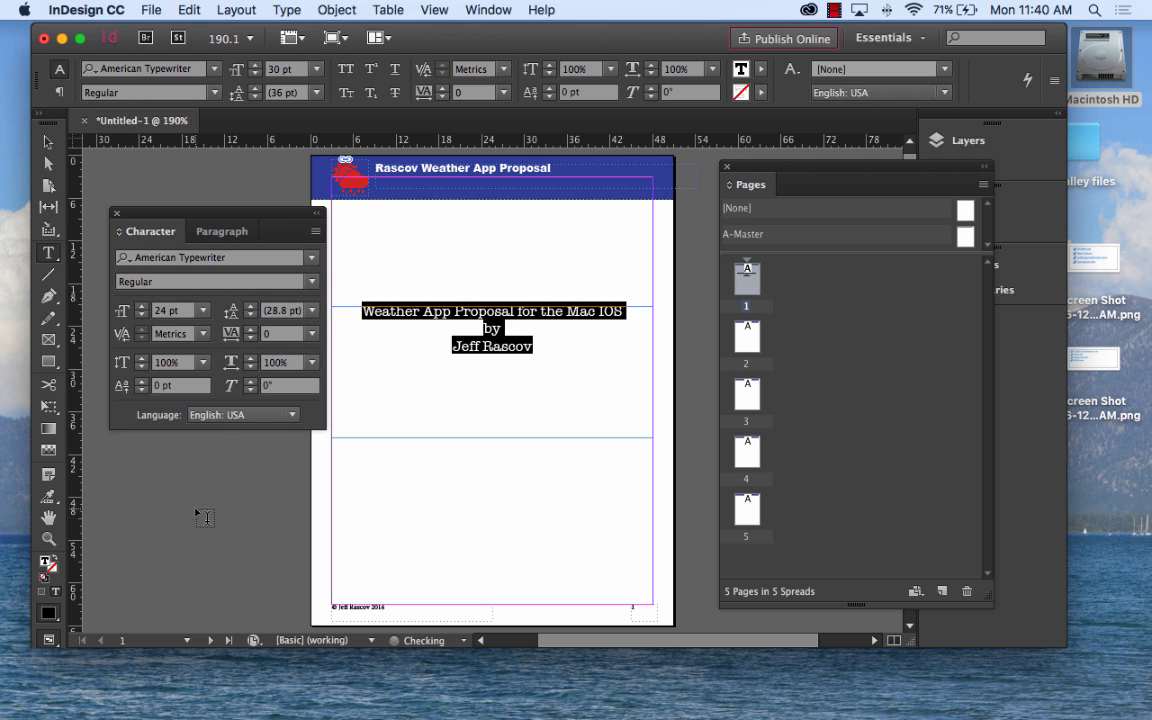
left_click(47, 141)
left_click(480, 210)
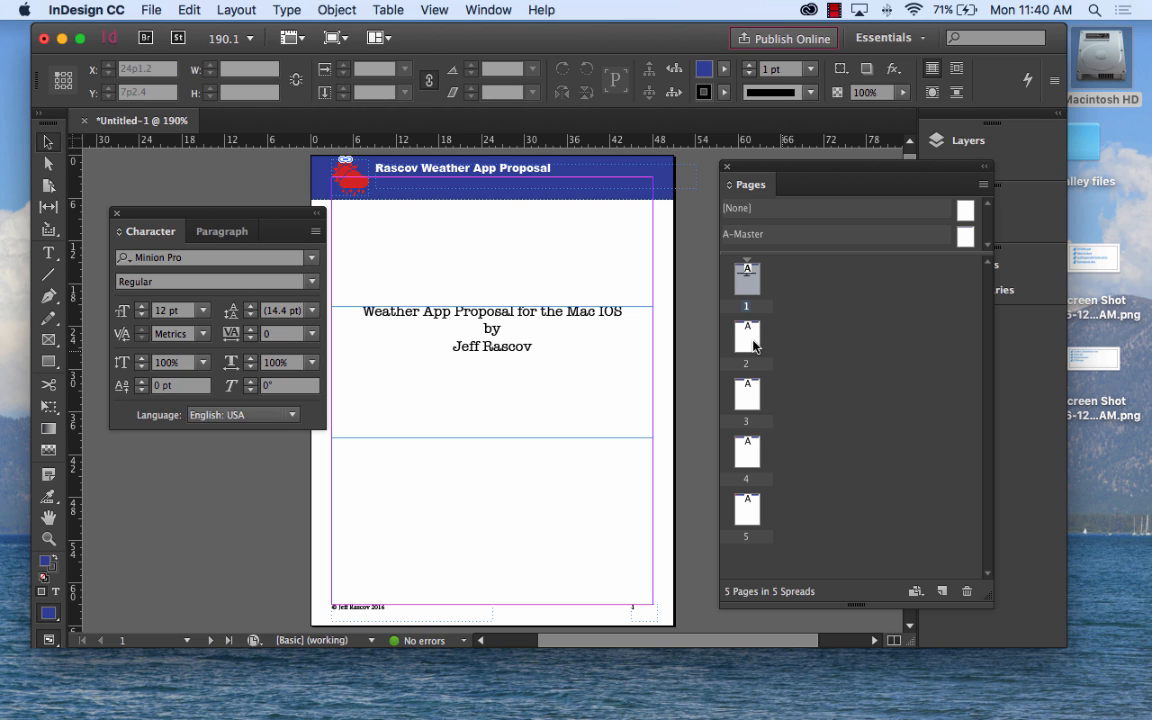
Add a text frame about 29p6 wide and 3p4.8 high below the header on page 2, reading "Project Overview"
double_click(752, 344)
left_click_drag(152, 213, 146, 323)
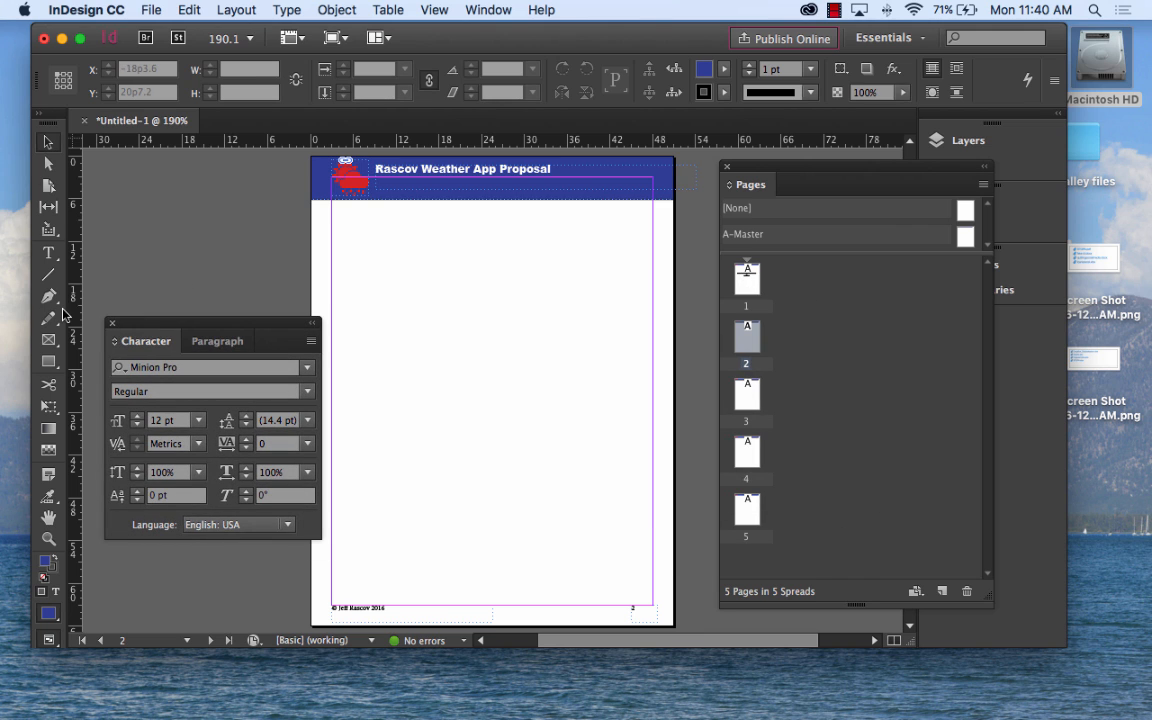
left_click(48, 253)
left_click_drag(332, 207, 542, 231)
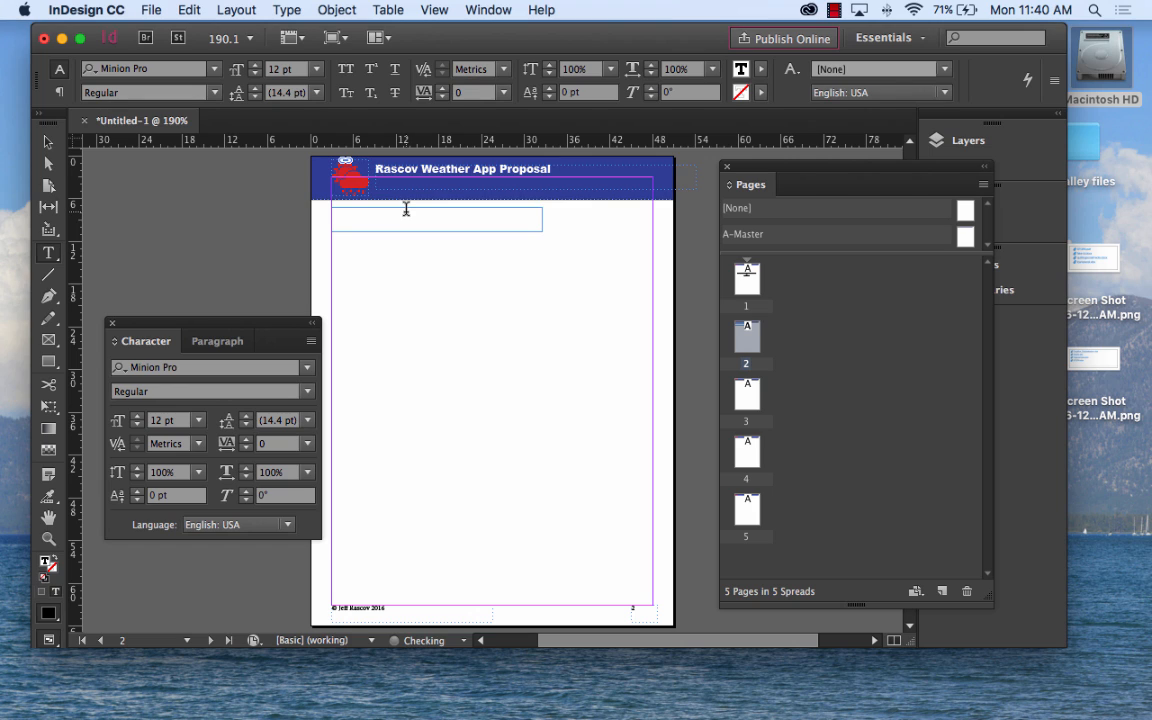
type("Pro")
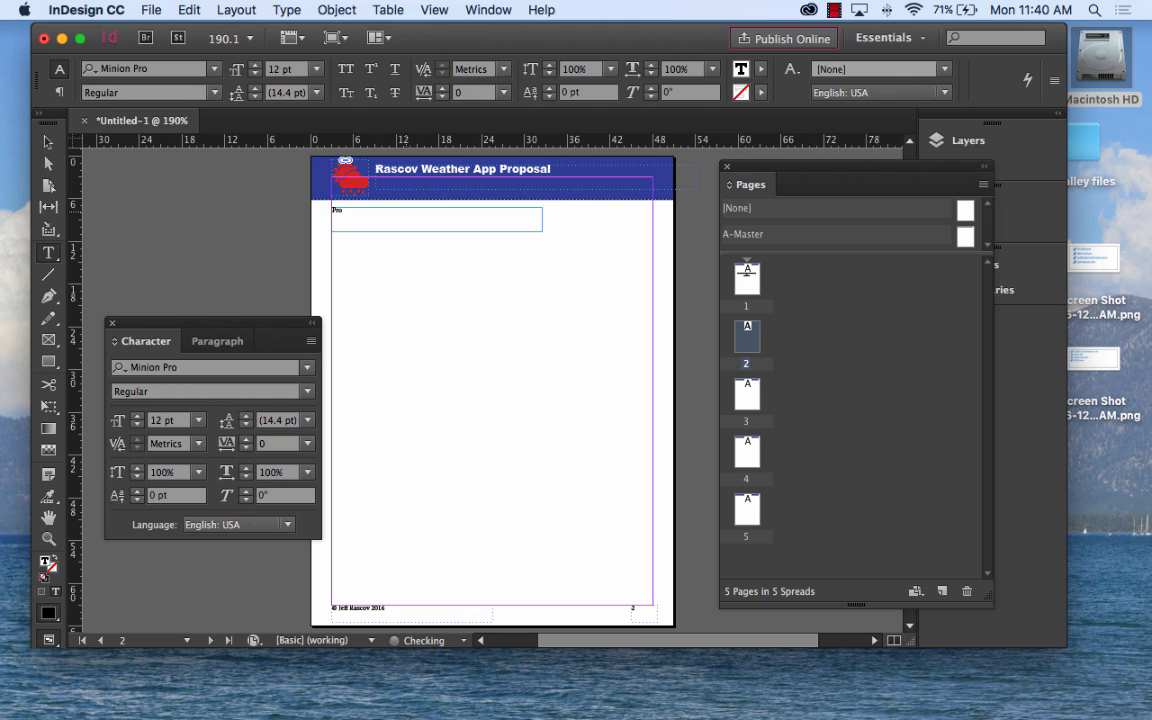
type("ject Overview")
key("Escape")
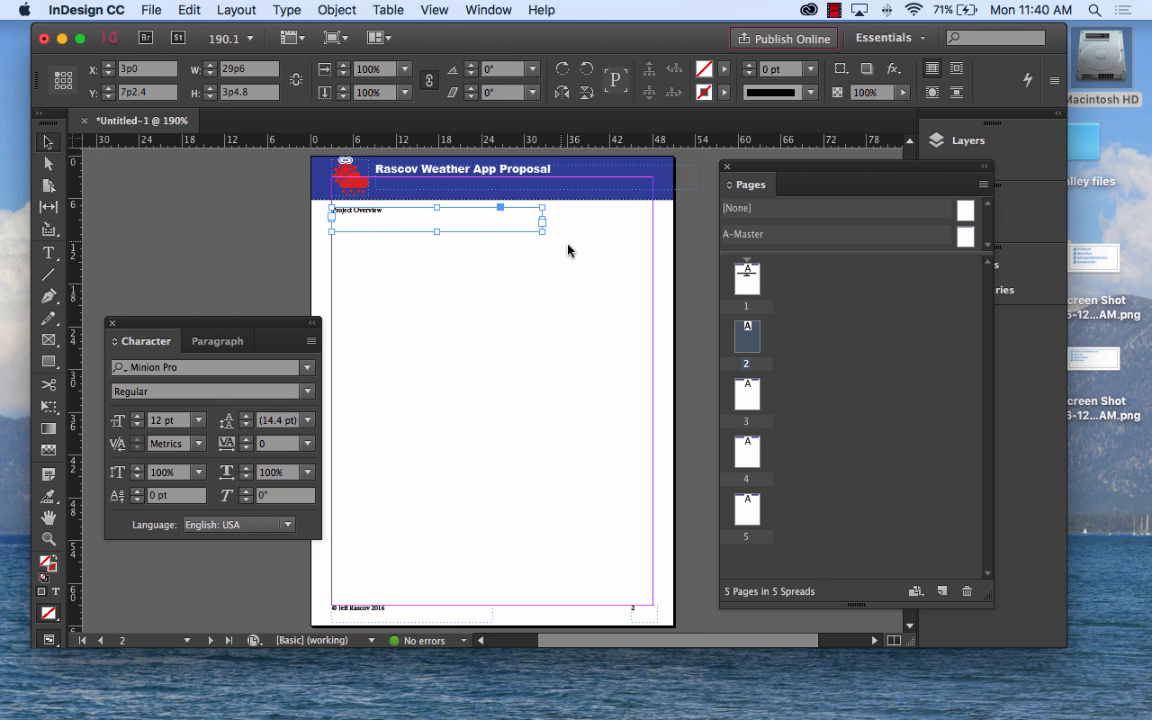
Set the "Project Overview" heading to 24 pt and shrink its frame slightly to fit the text more closely
double_click(398, 213)
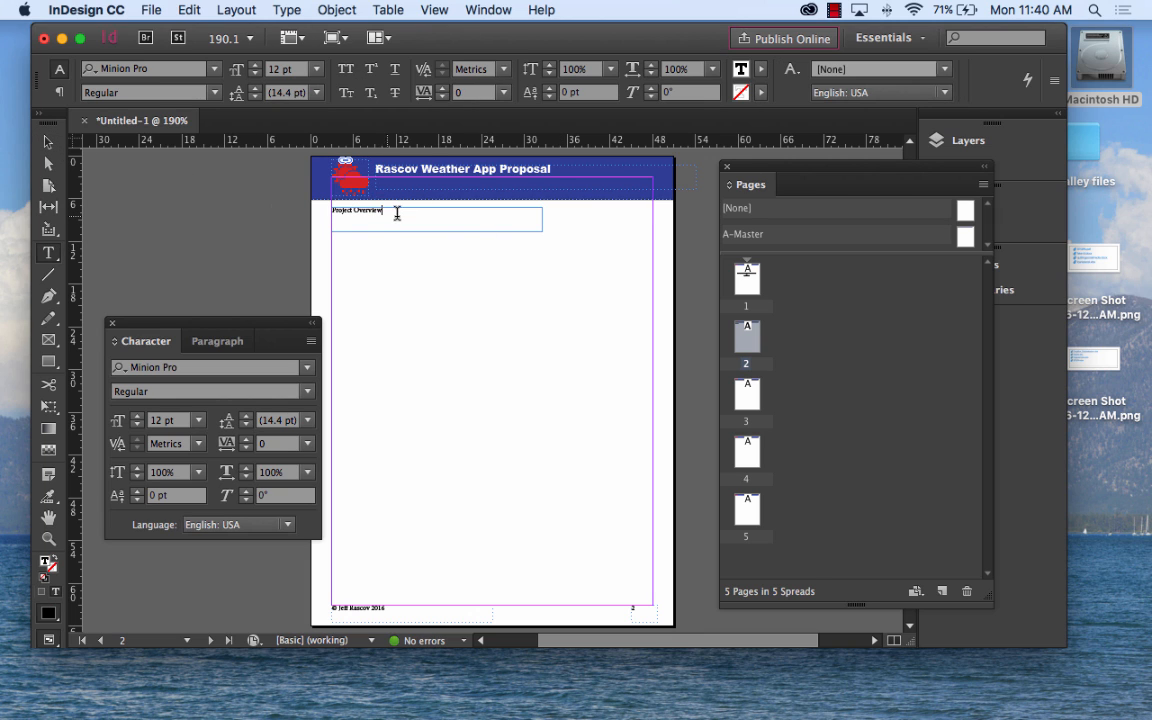
left_click_drag(396, 208, 335, 210)
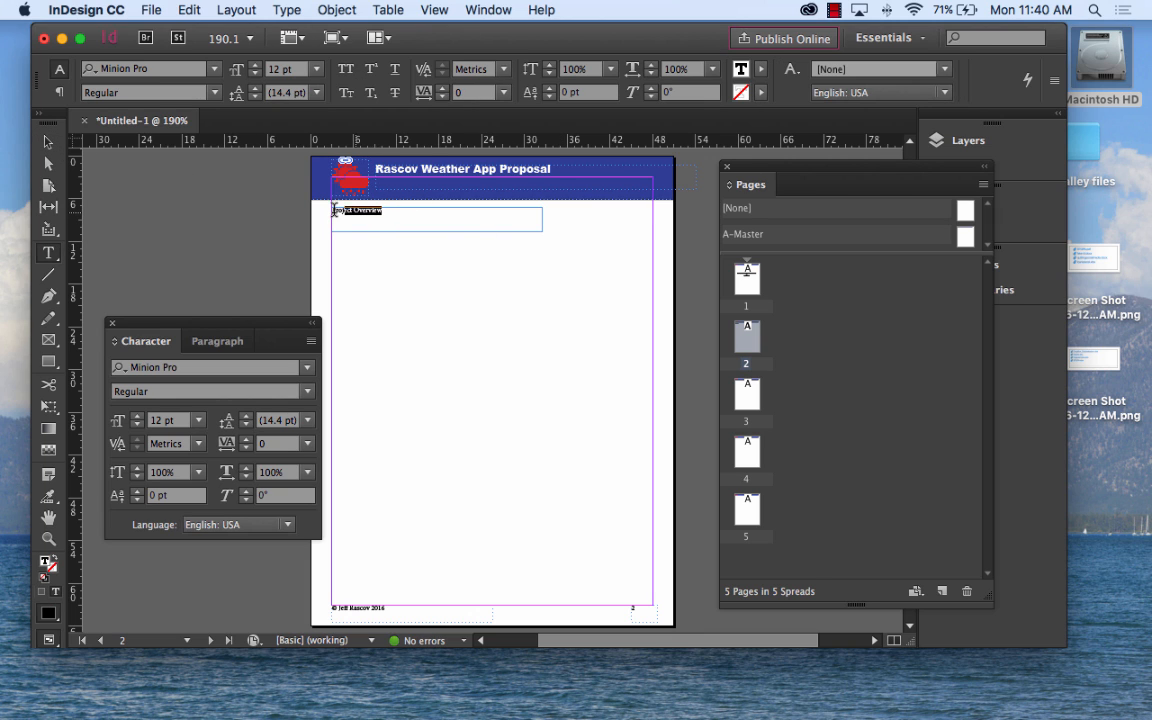
left_click(316, 69)
left_click(292, 263)
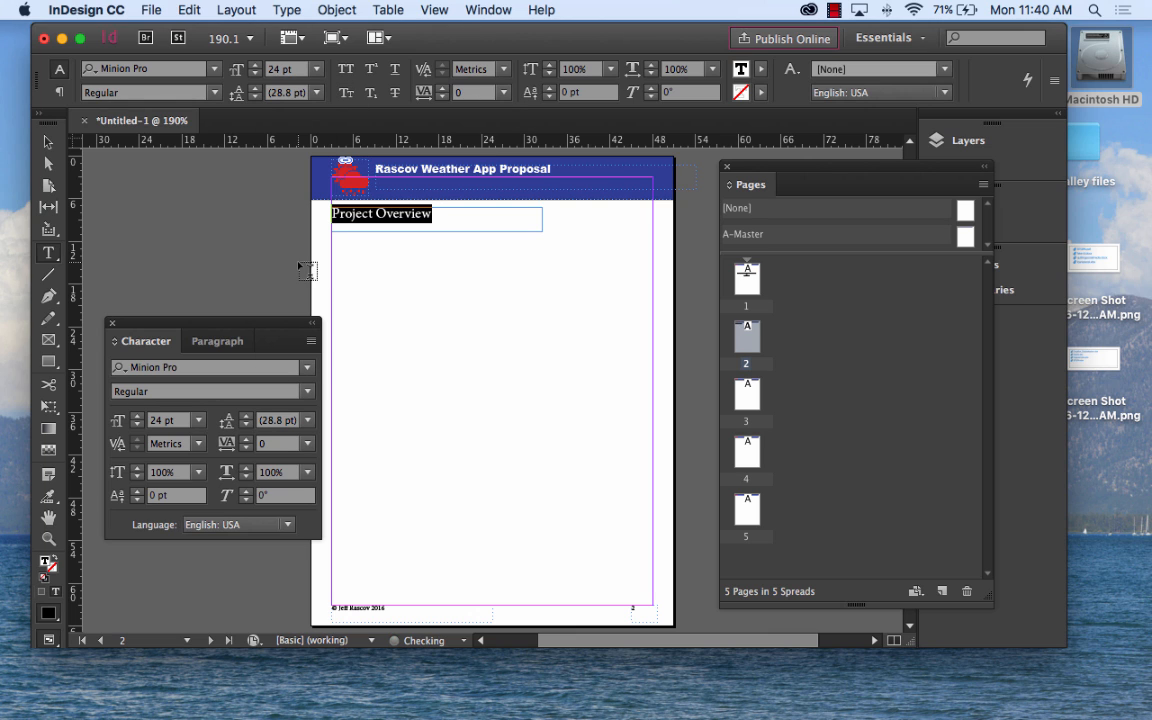
left_click(48, 141)
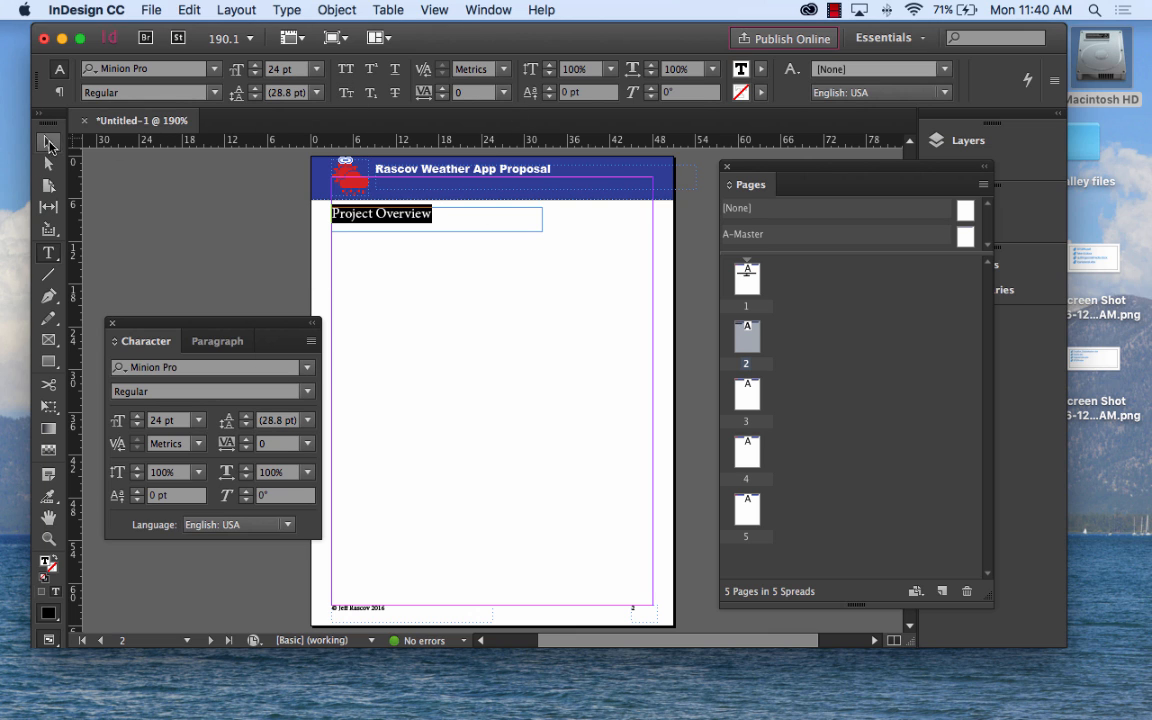
left_click(465, 296)
left_click(531, 232)
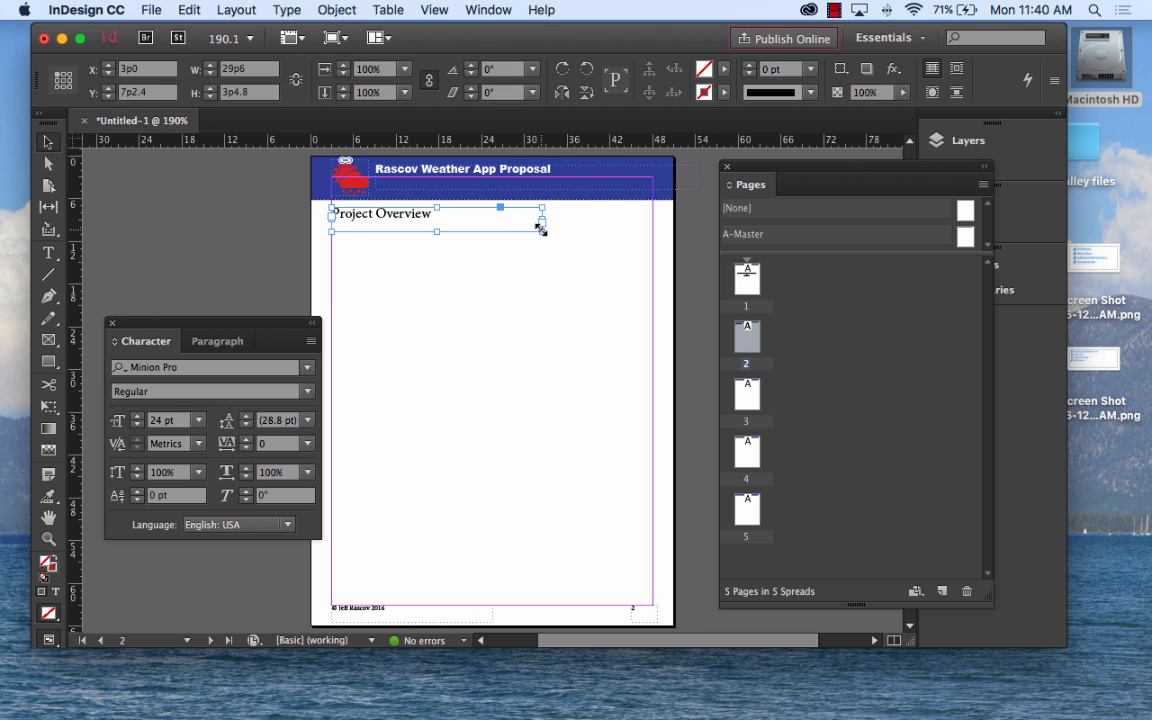
left_click_drag(541, 230, 540, 224)
left_click(553, 263)
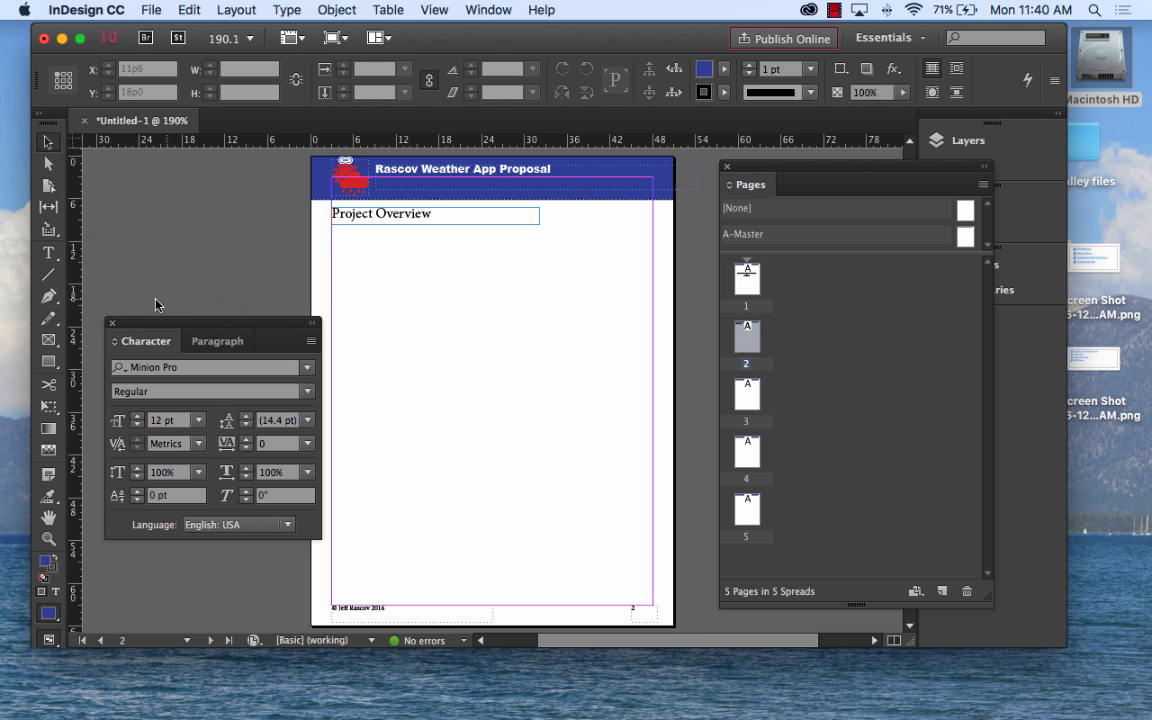
Draw an empty body text frame about 43p0 wide and 27p0 high below the heading
left_click(48, 253)
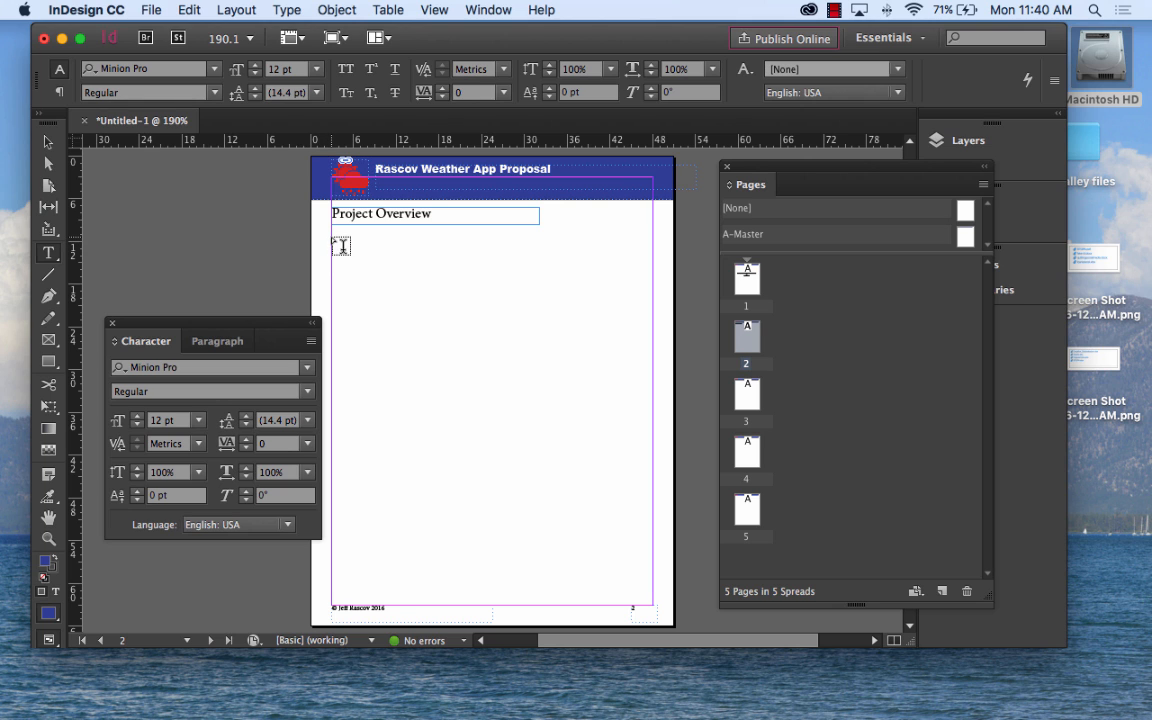
left_click_drag(334, 238, 638, 429)
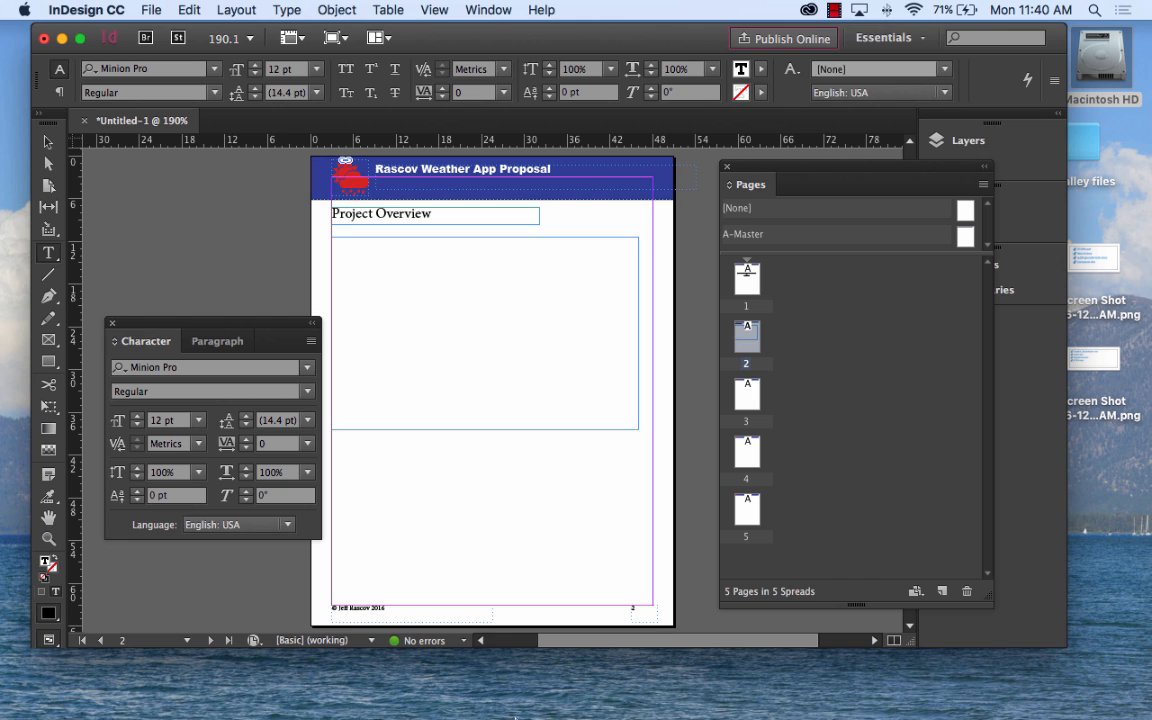
Switch to Firefox and open the Wikipedia article on weather in a new window
mouse_move(495, 710)
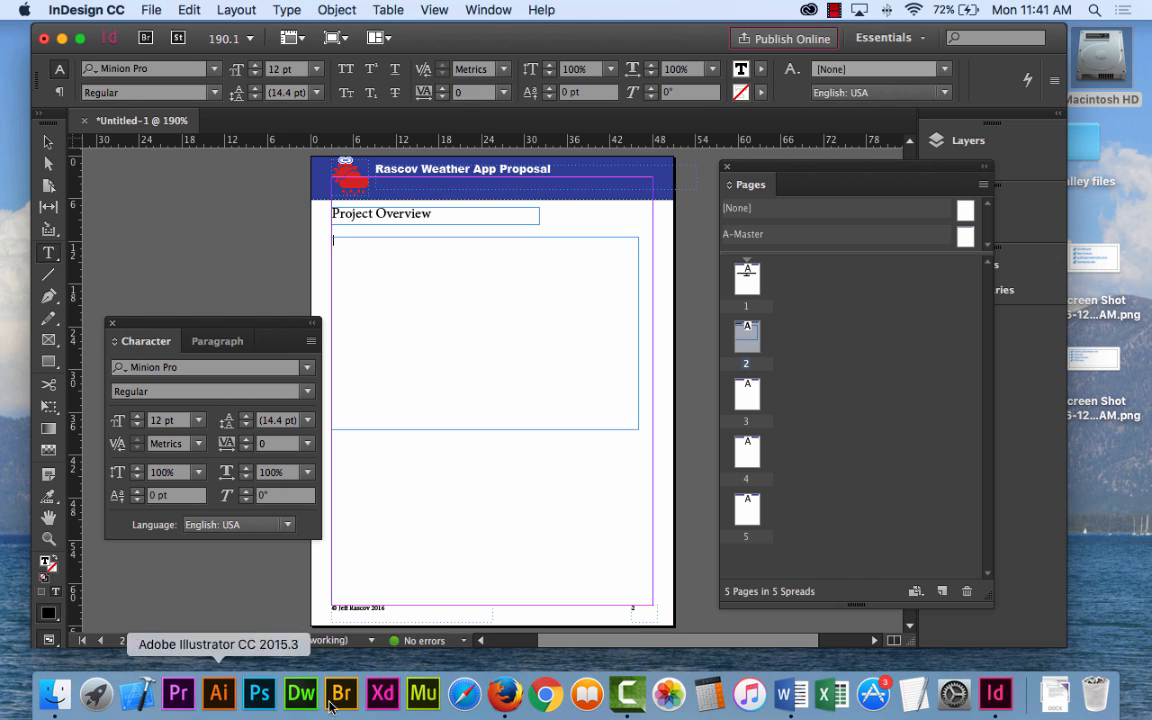
left_click(504, 694)
left_click(118, 9)
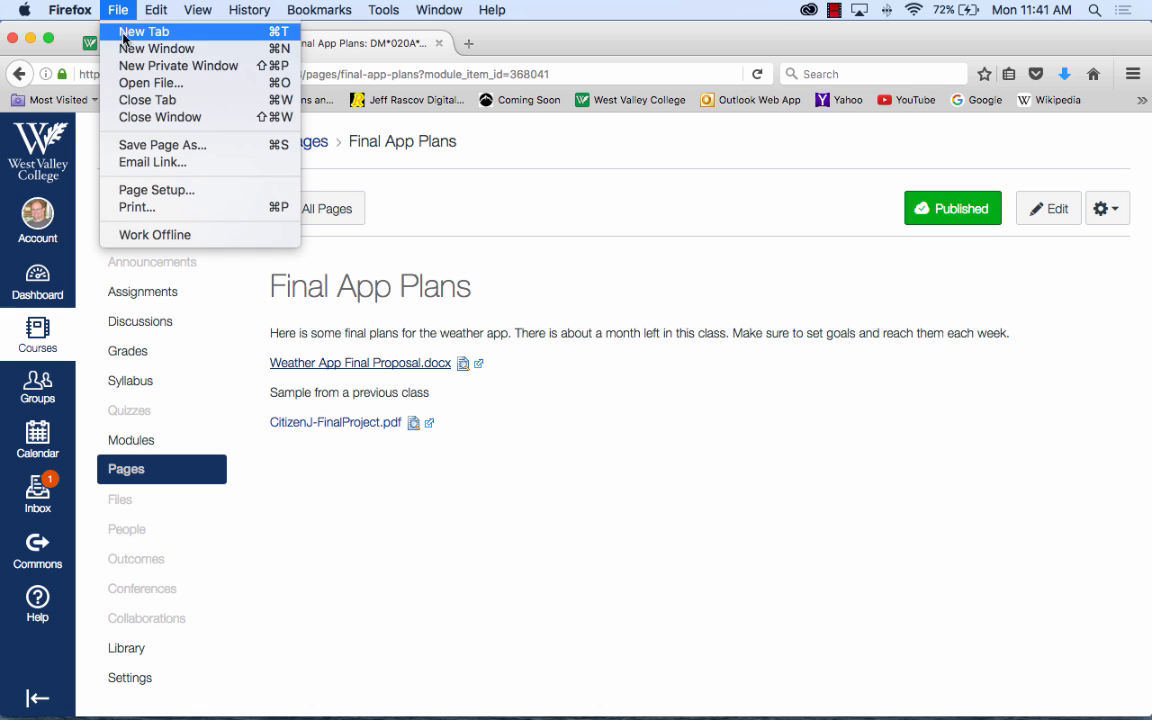
left_click(130, 49)
left_click(384, 75)
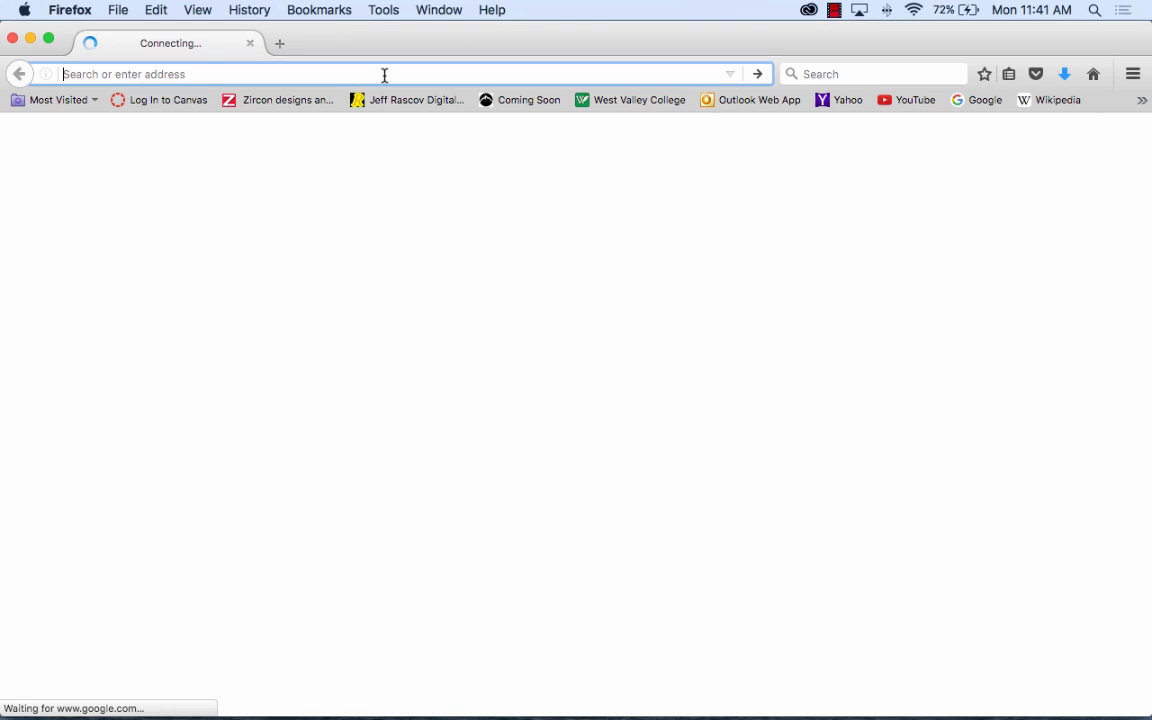
type("wikipedi")
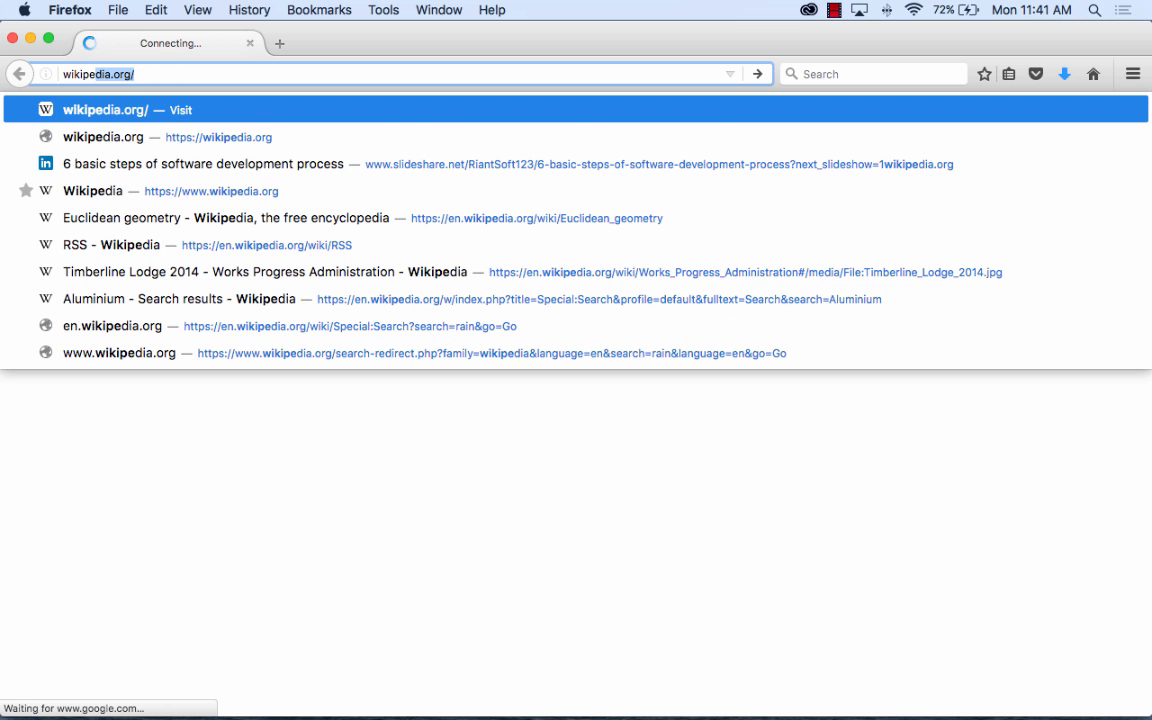
type("a")
key("Return")
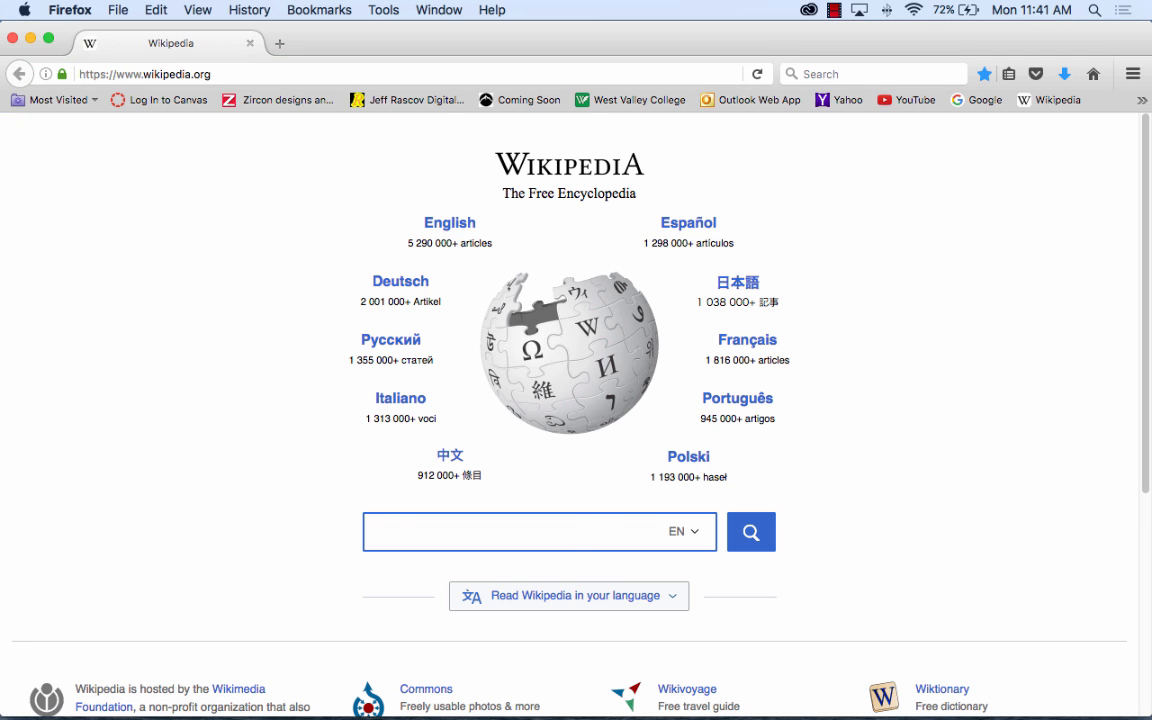
type("weather")
key("Return")
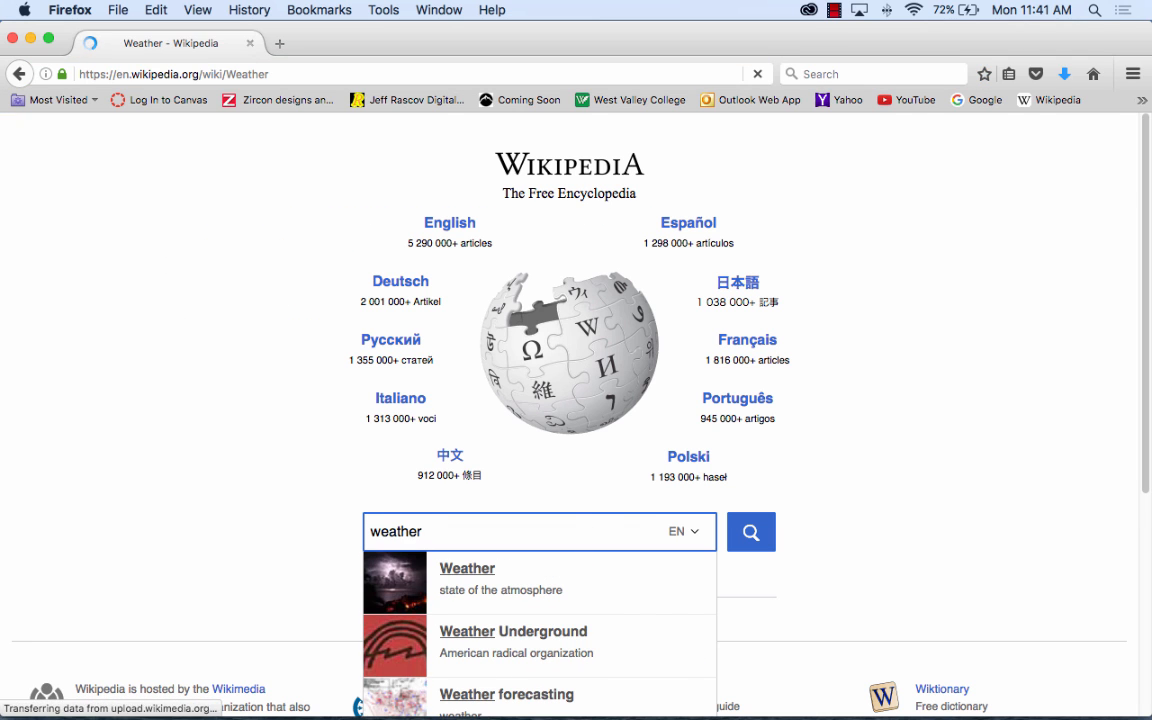
Copy the first two introductory paragraphs of the Weather article and shift the browser window aside
scroll(704, 618, "down", 5)
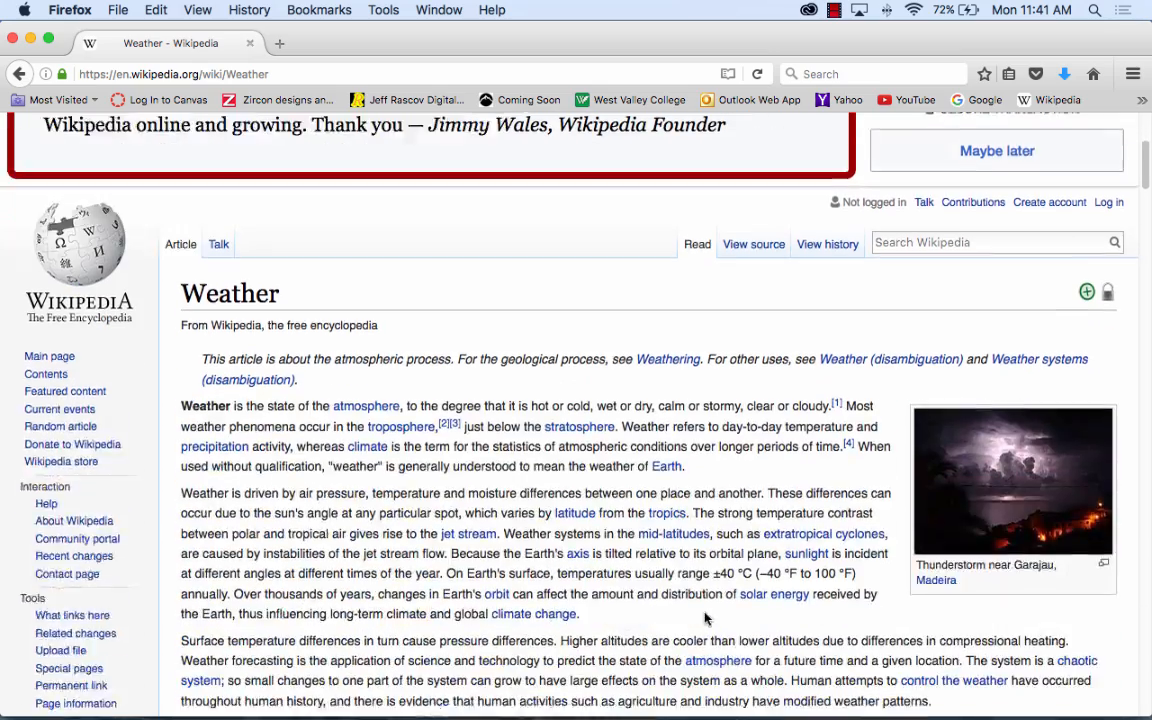
scroll(704, 618, "down", 2)
left_click_drag(582, 514, 185, 303)
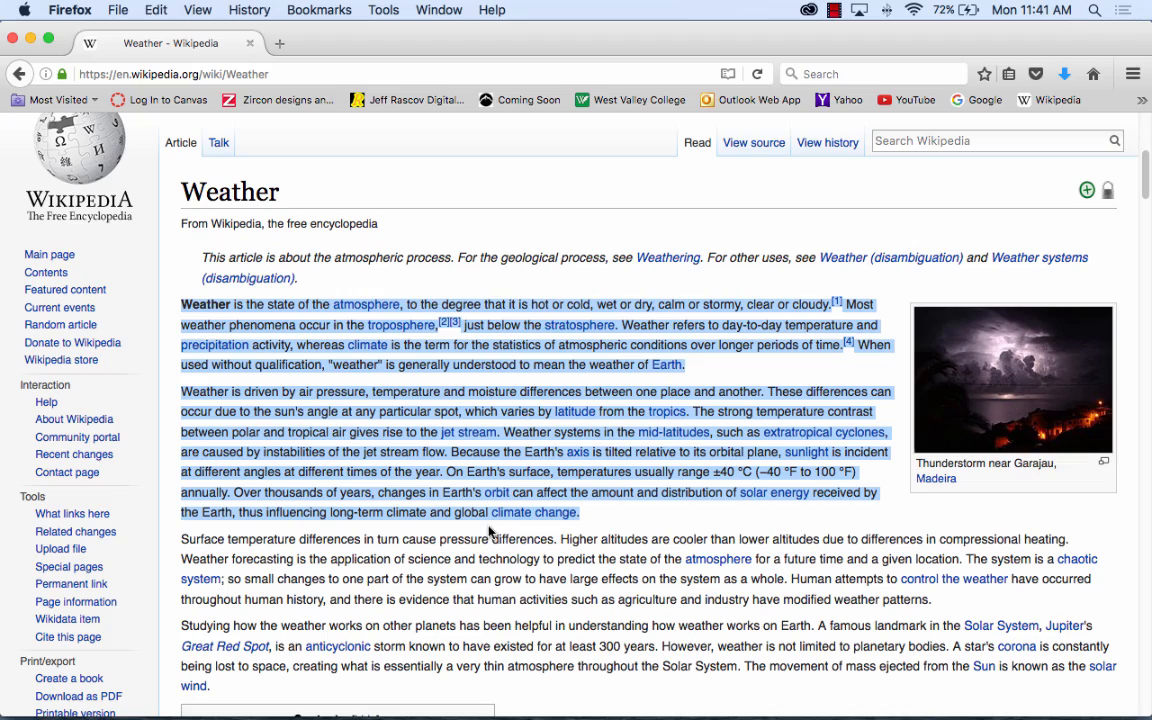
left_click_drag(261, 37, 526, 199)
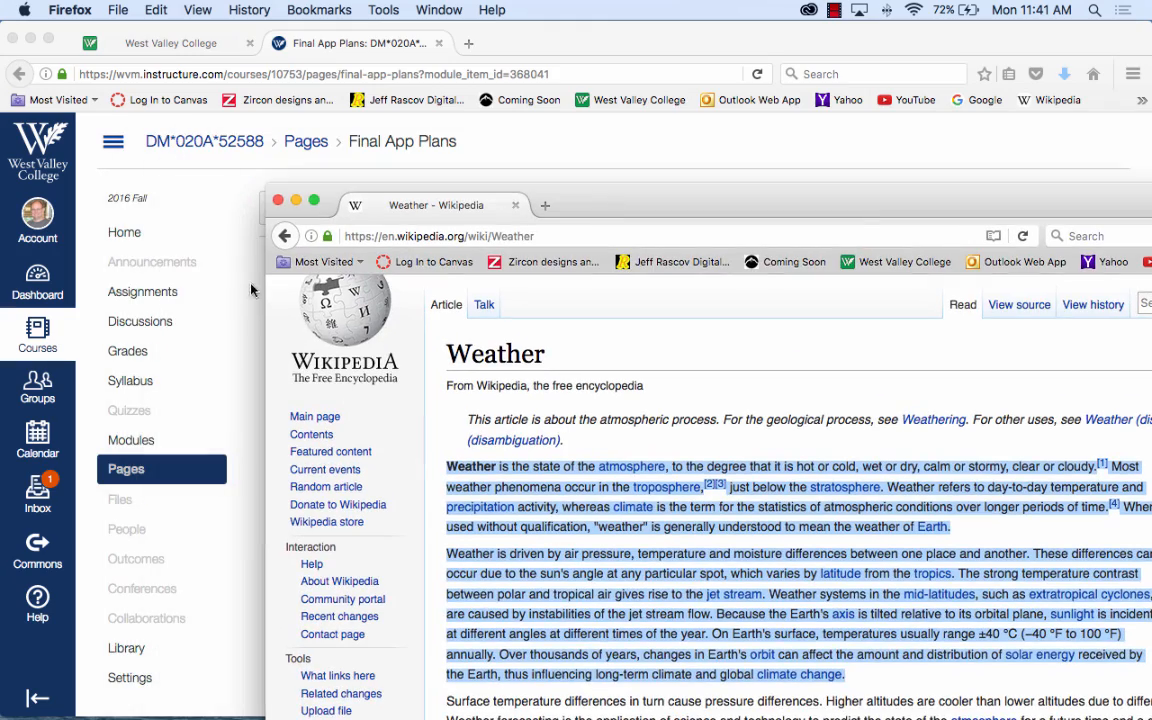
double_click(825, 192)
Switch to InDesign, paste the copied paragraphs into the page 2 body frame and shrink it to about 41p3.6 by 22p2.4
mouse_move(615, 712)
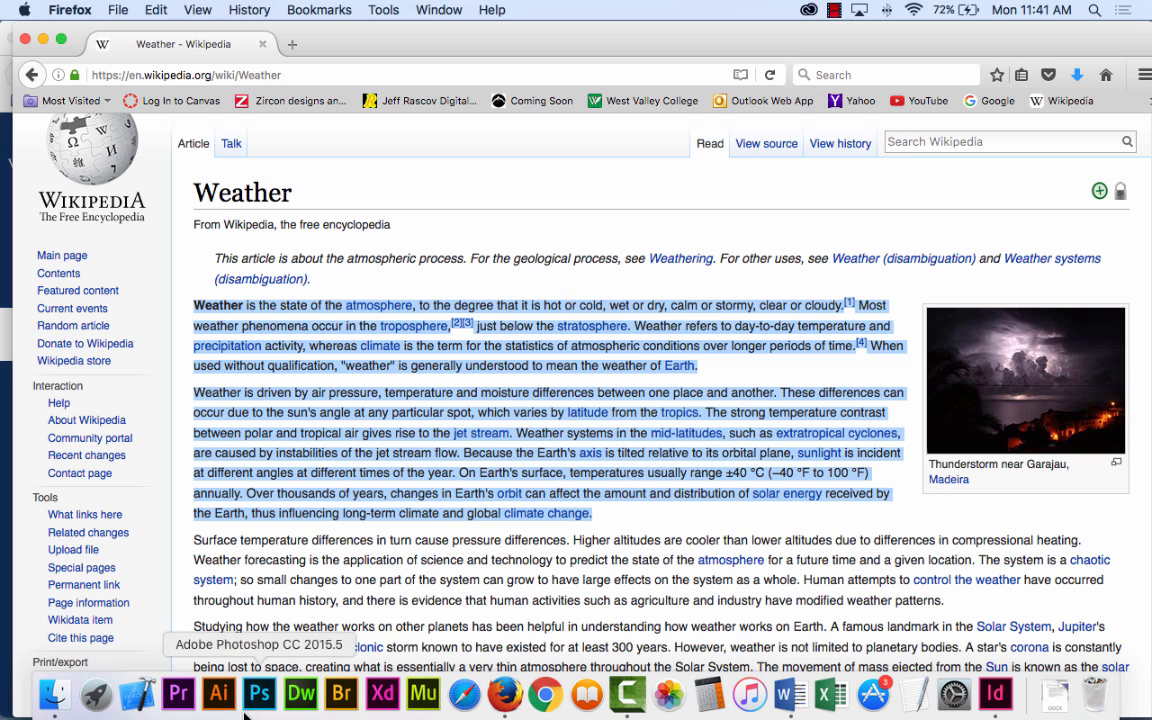
left_click(995, 693)
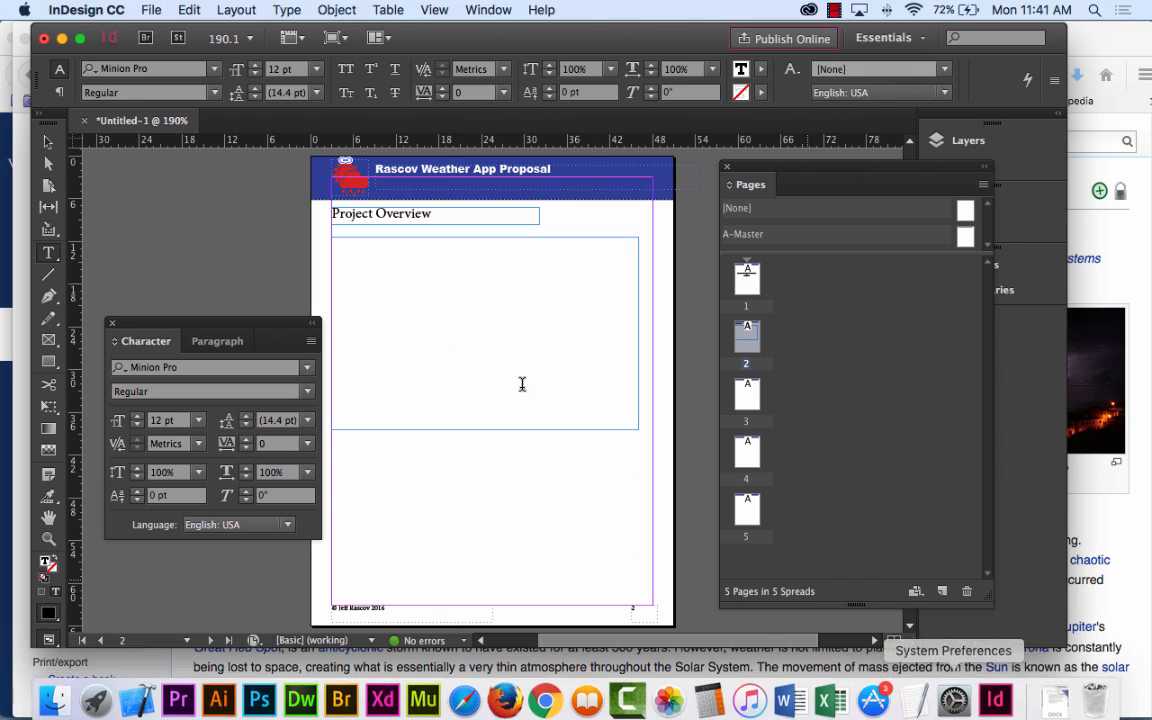
left_click(458, 343)
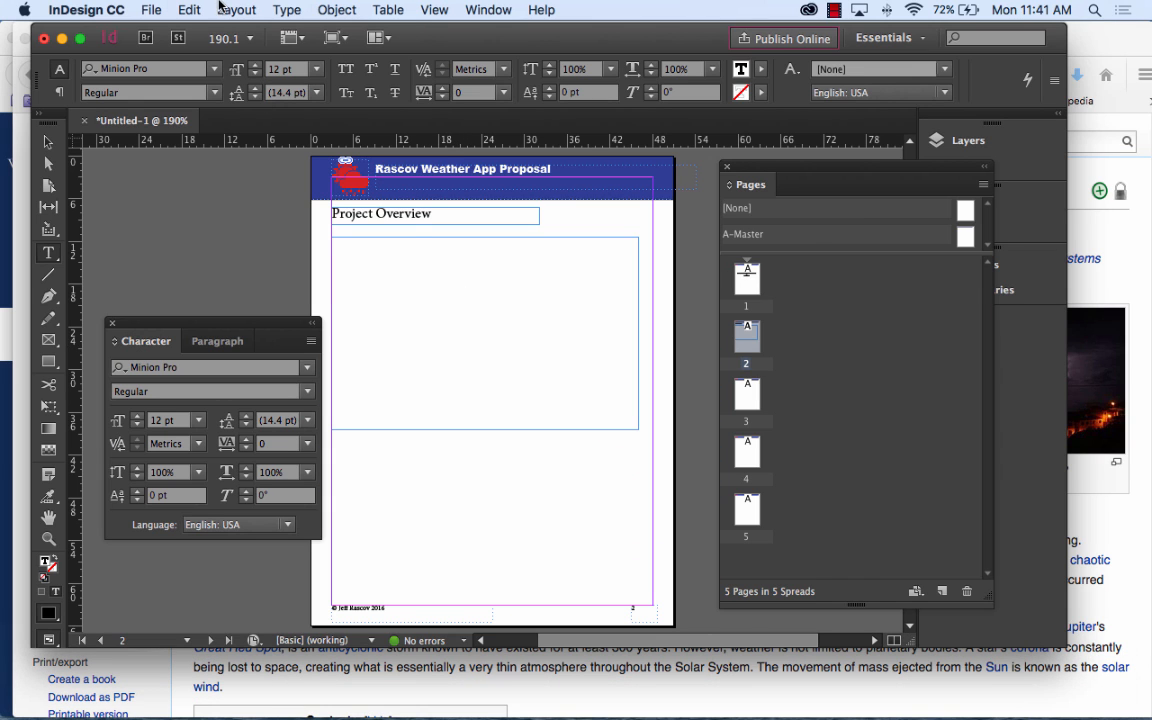
left_click(186, 9)
left_click(226, 109)
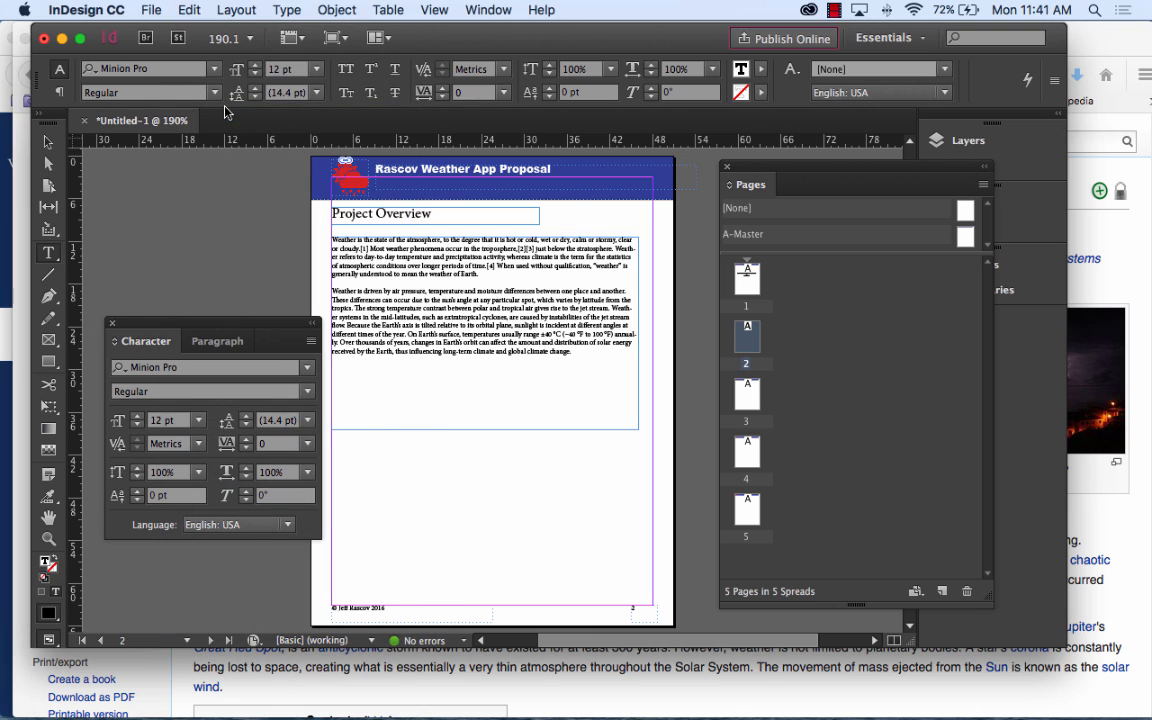
left_click(46, 141)
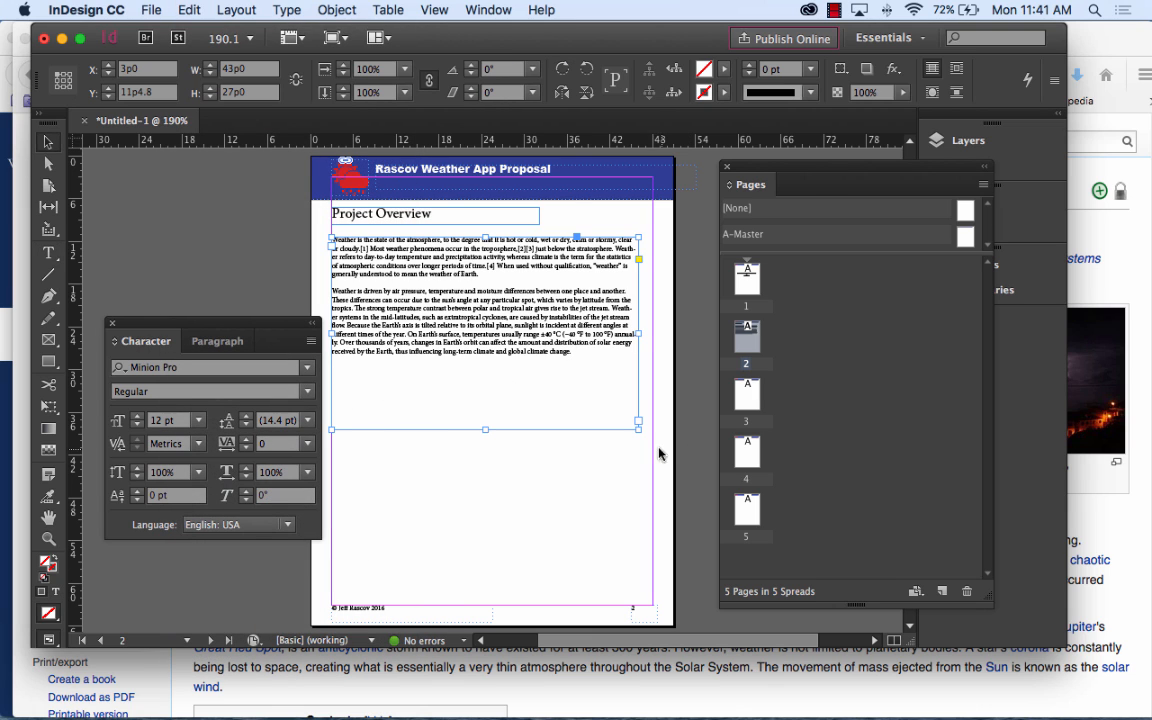
left_click_drag(638, 429, 626, 387)
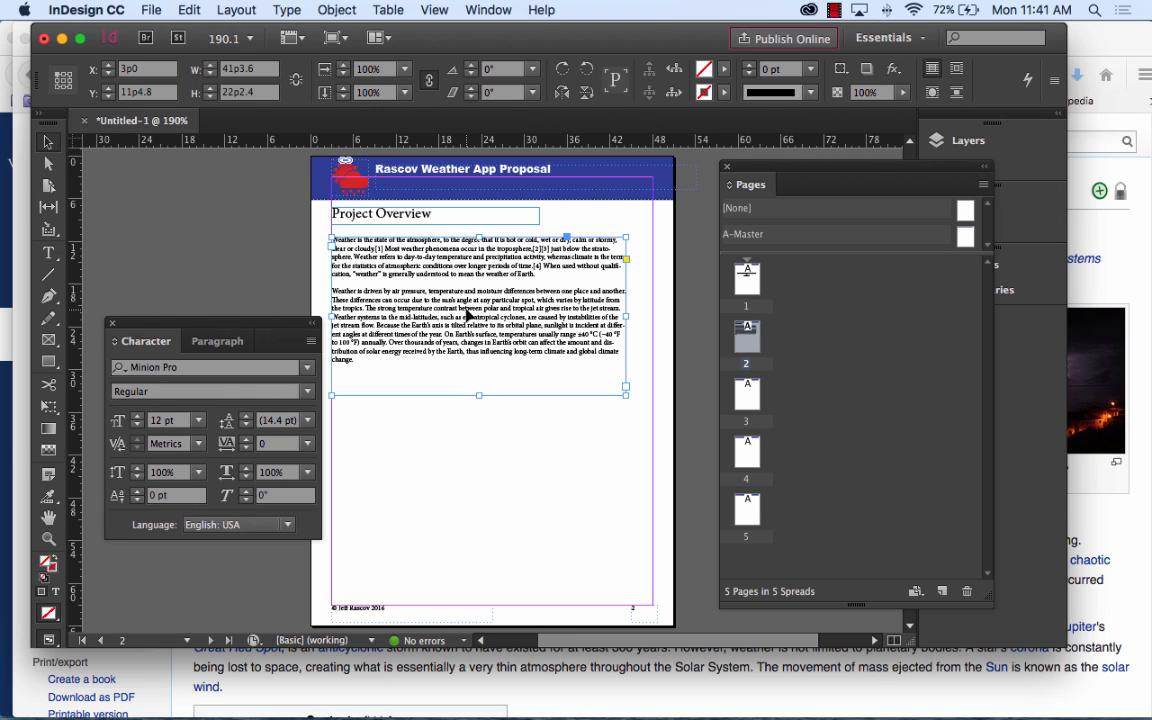
Try to place Summer Design.png from the interface folder on page 2 while the body text frame is selected, and undo the placement
left_click(57, 343)
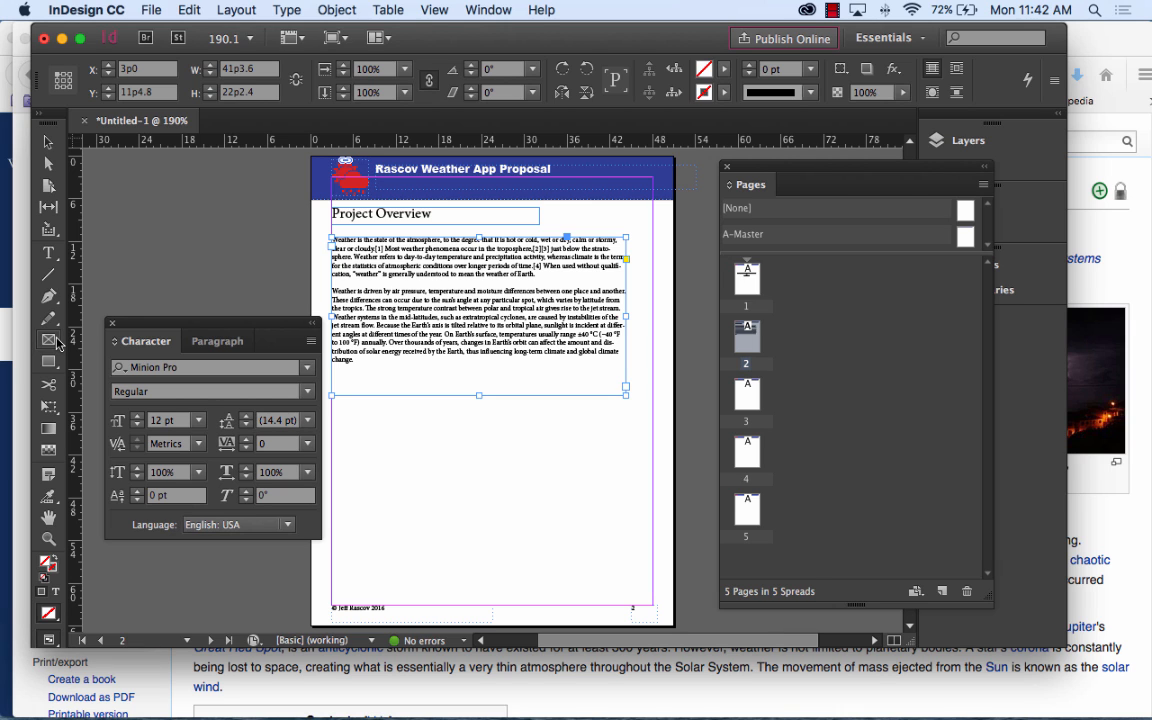
left_click(150, 9)
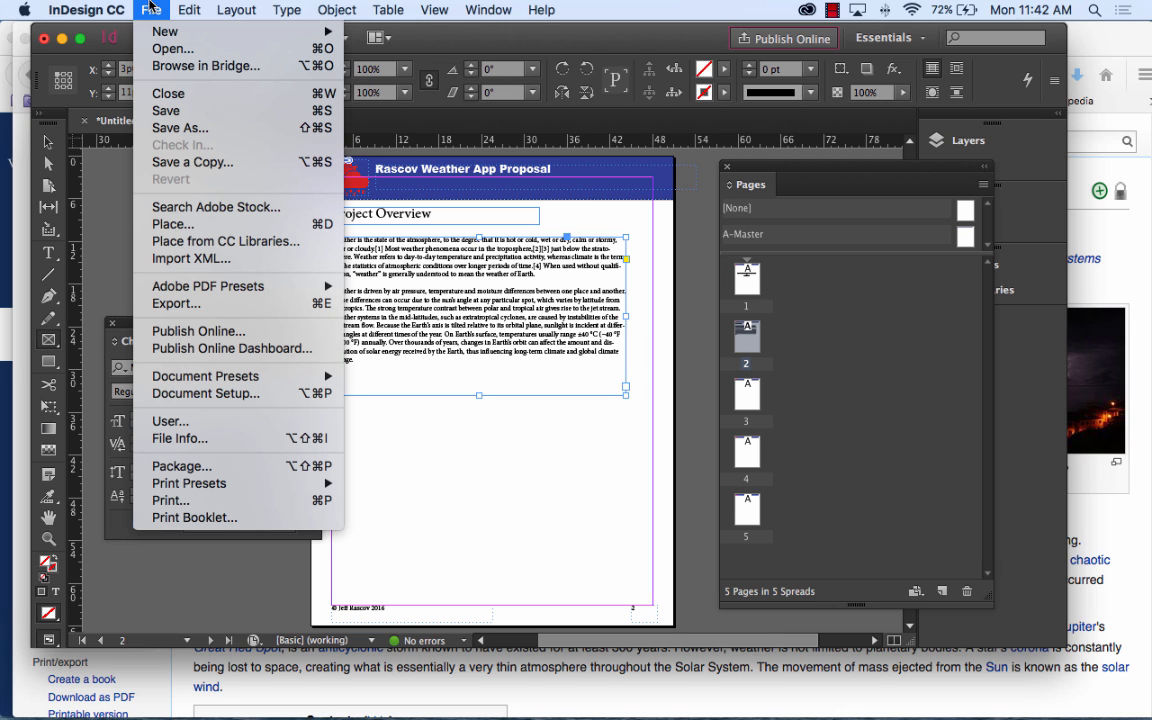
left_click(168, 224)
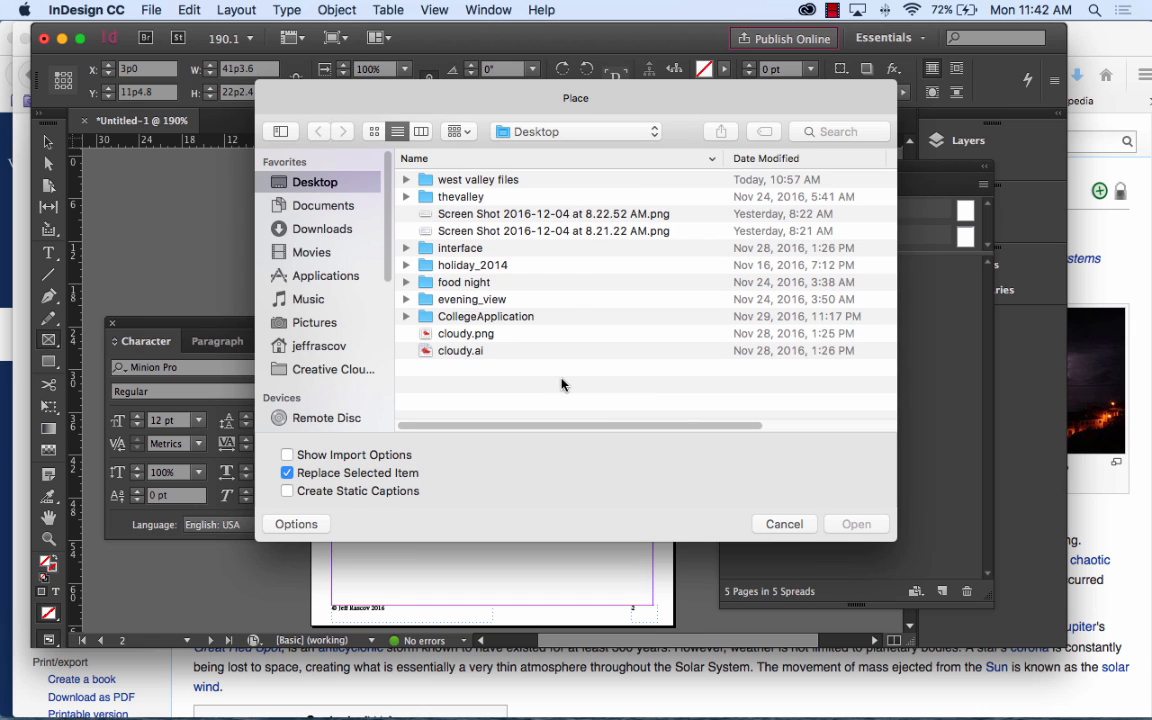
double_click(445, 247)
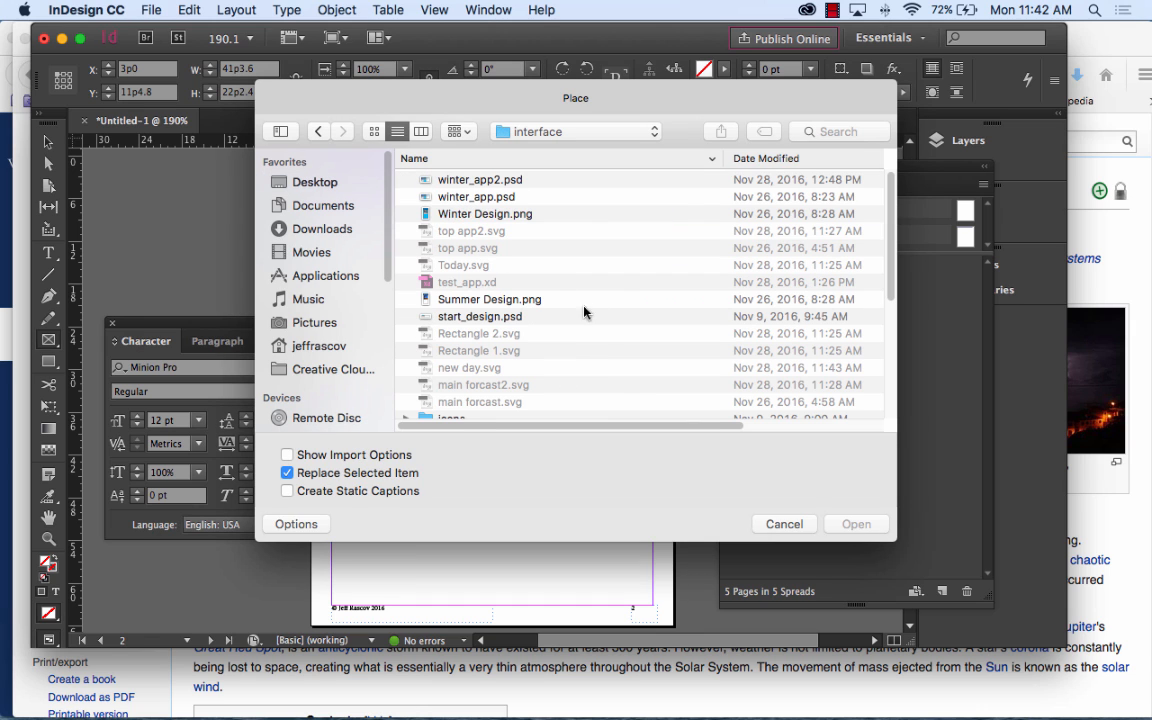
left_click(503, 182)
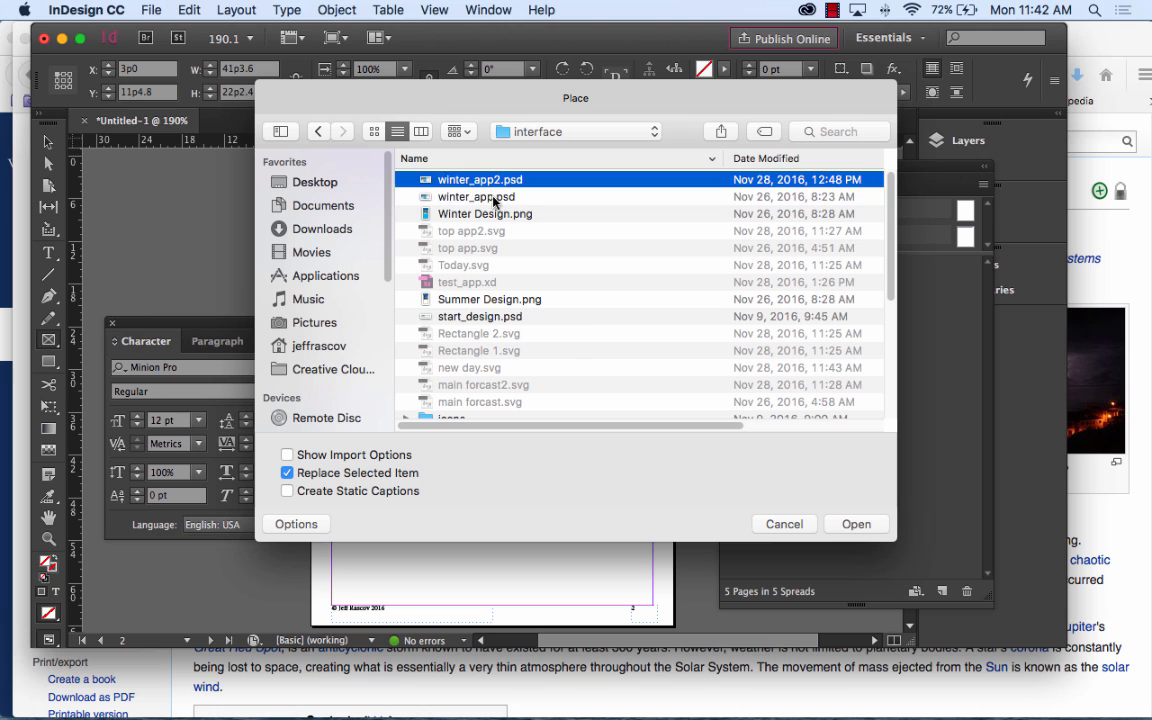
left_click(489, 197)
left_click(490, 300)
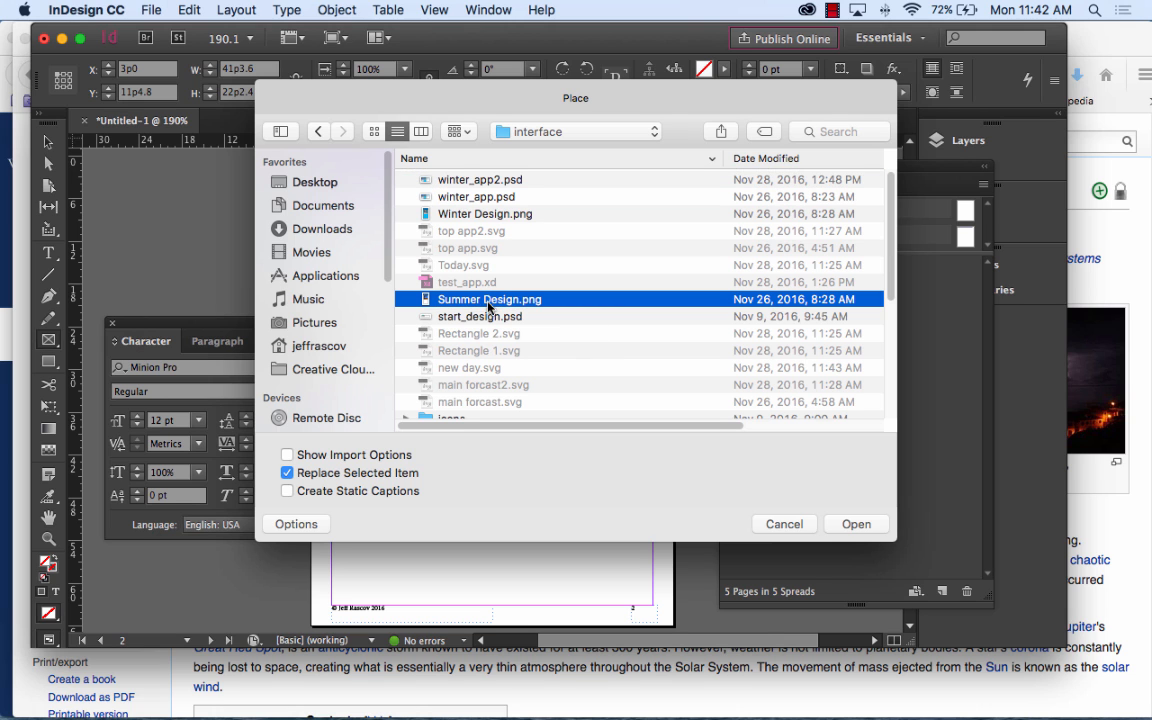
left_click(828, 524)
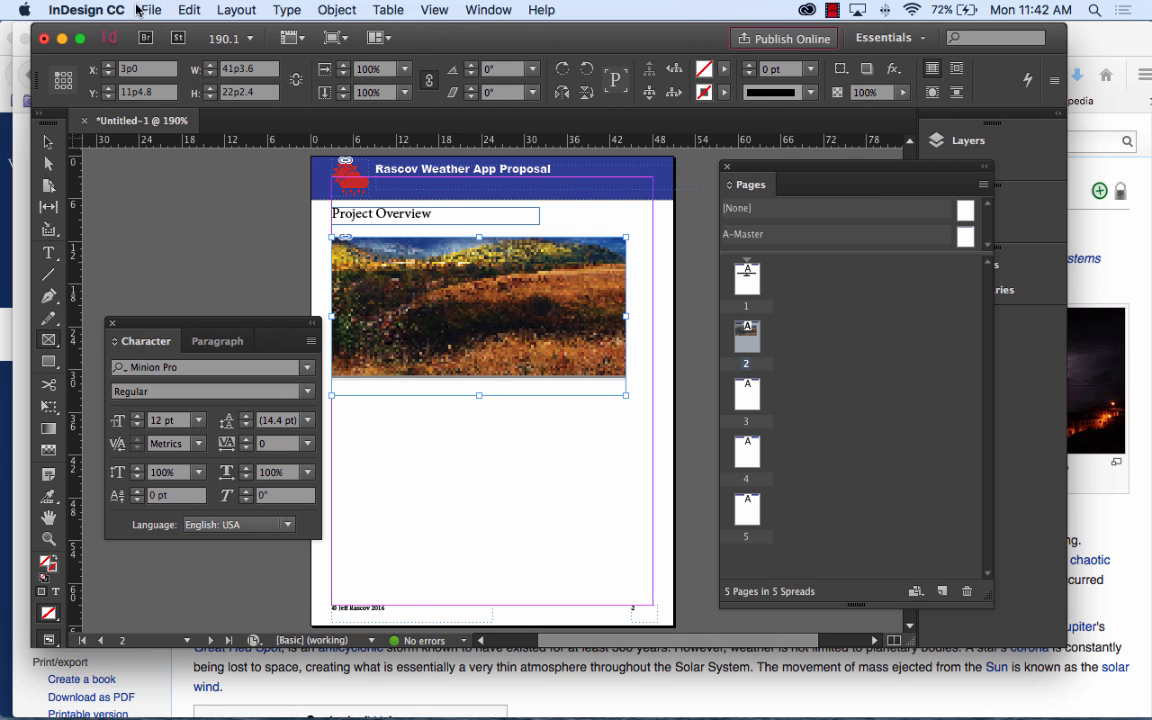
left_click(189, 10)
left_click(189, 30)
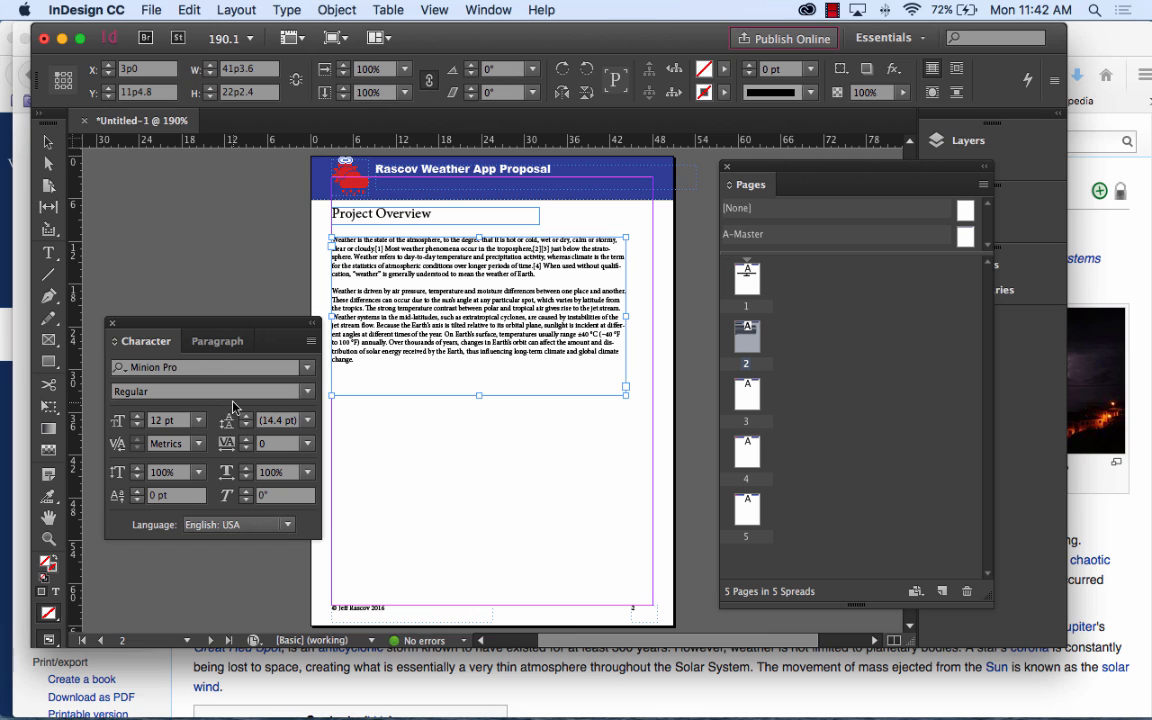
Deselect the text frame and place Winter Design.png on page 2 over the body text's left side, about 19p9.6 by 35p2.4
left_click(48, 163)
left_click(514, 464)
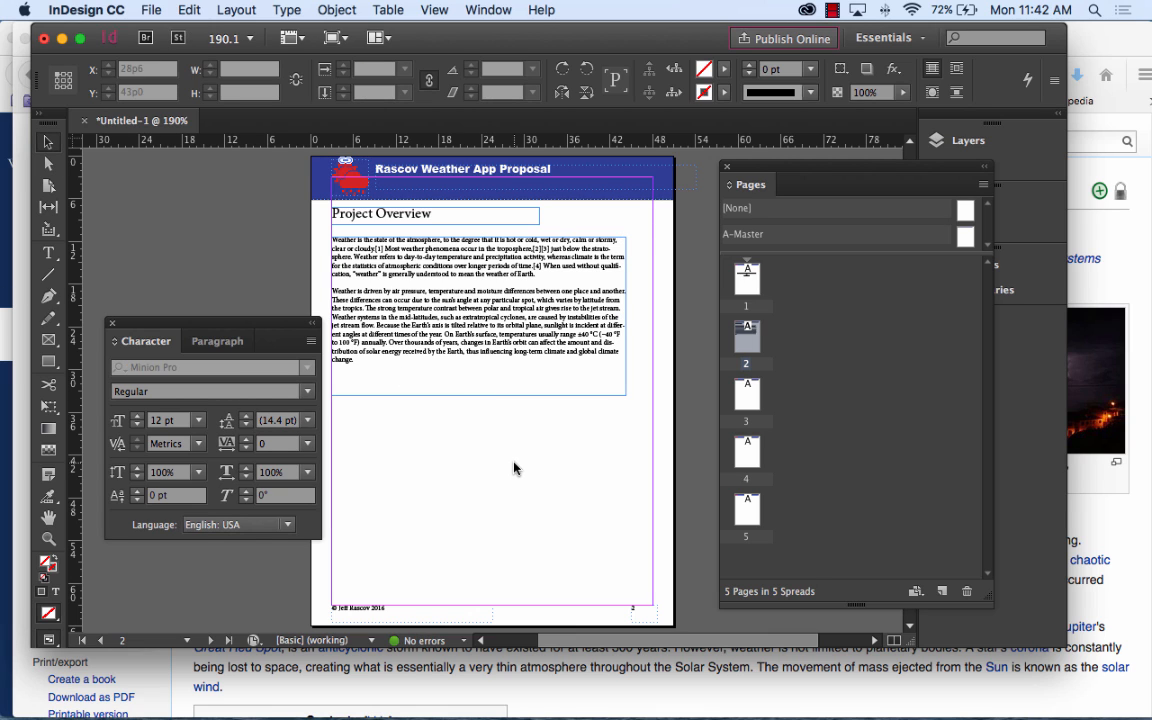
left_click_drag(190, 323, 106, 369)
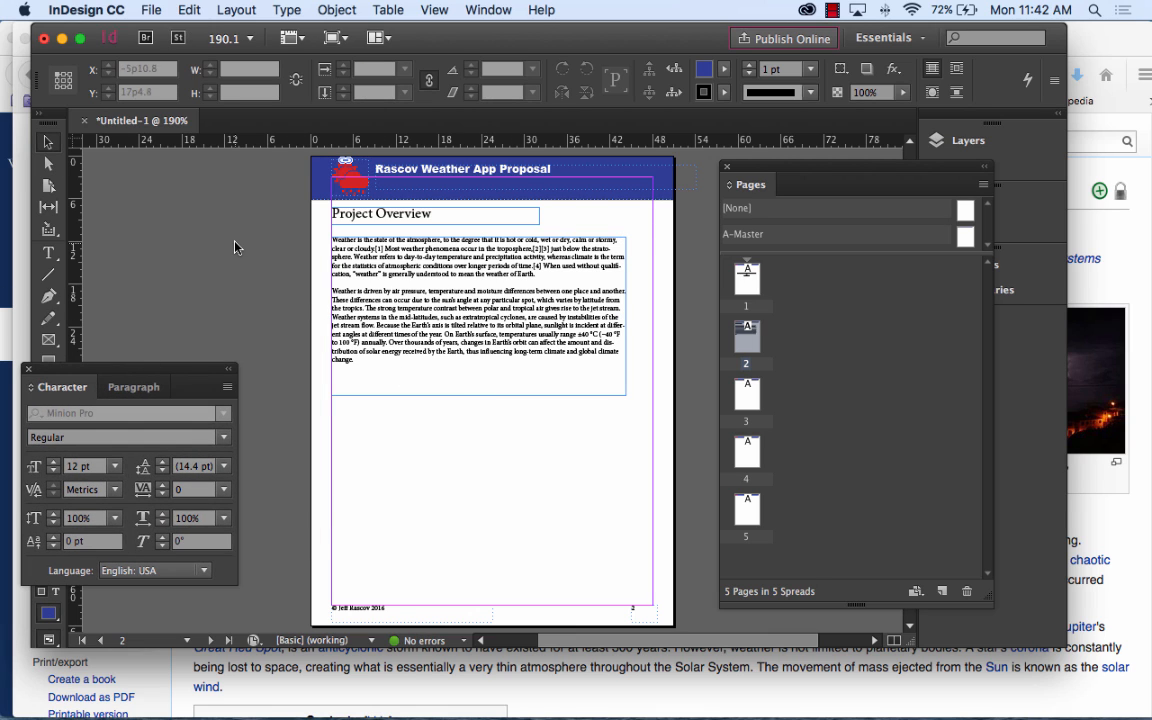
left_click(148, 9)
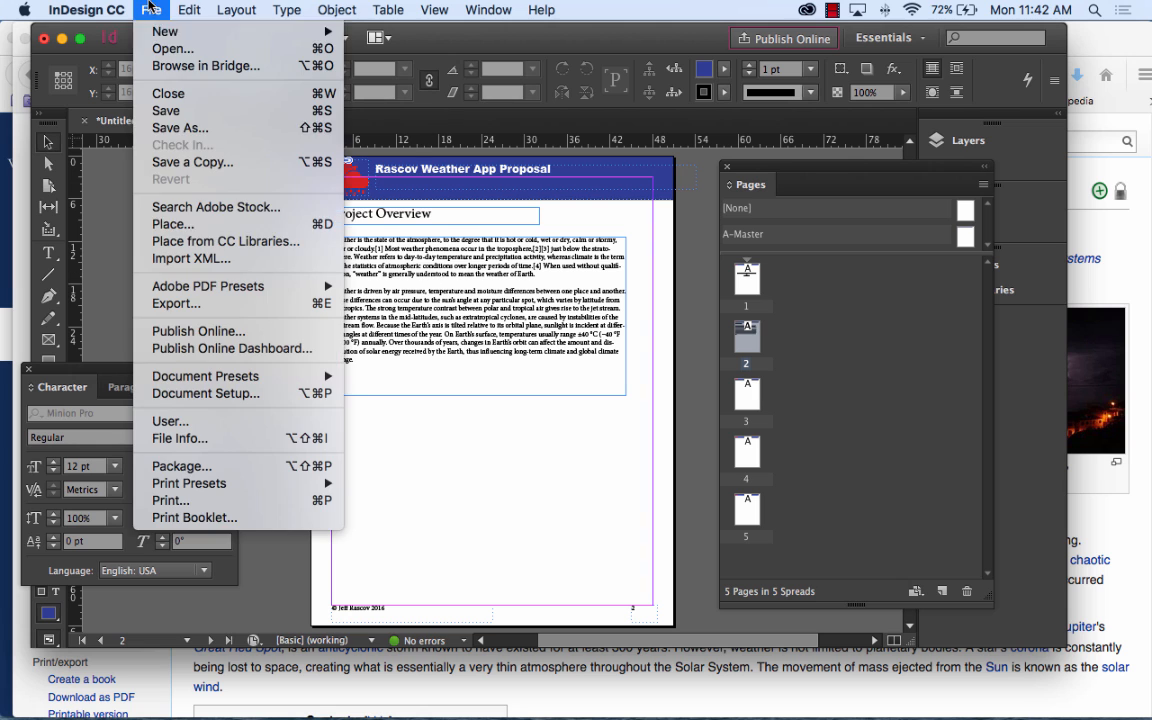
left_click(168, 203)
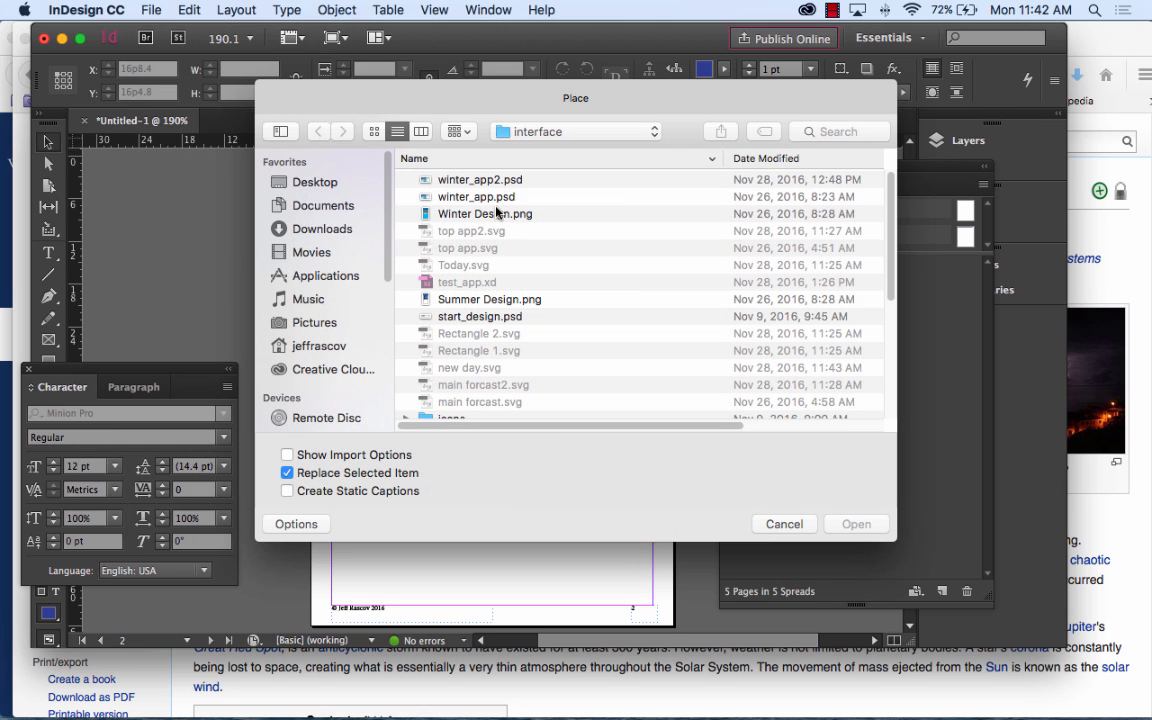
left_click(449, 212)
left_click(881, 517)
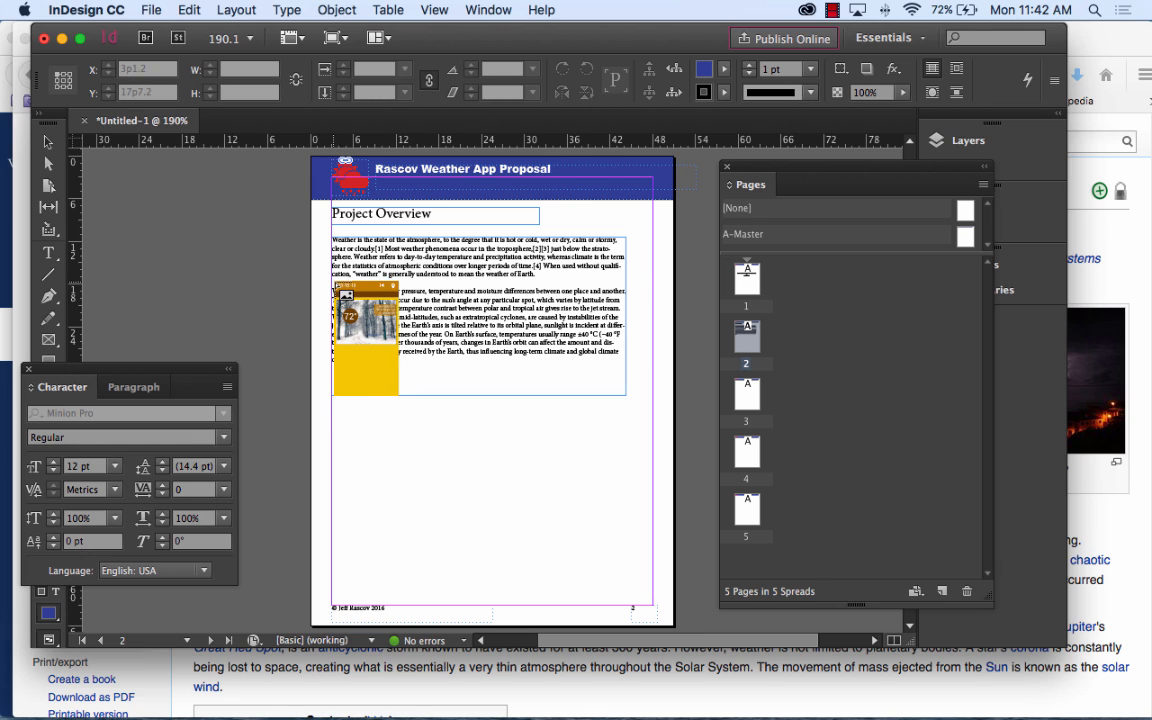
left_click_drag(332, 283, 532, 538)
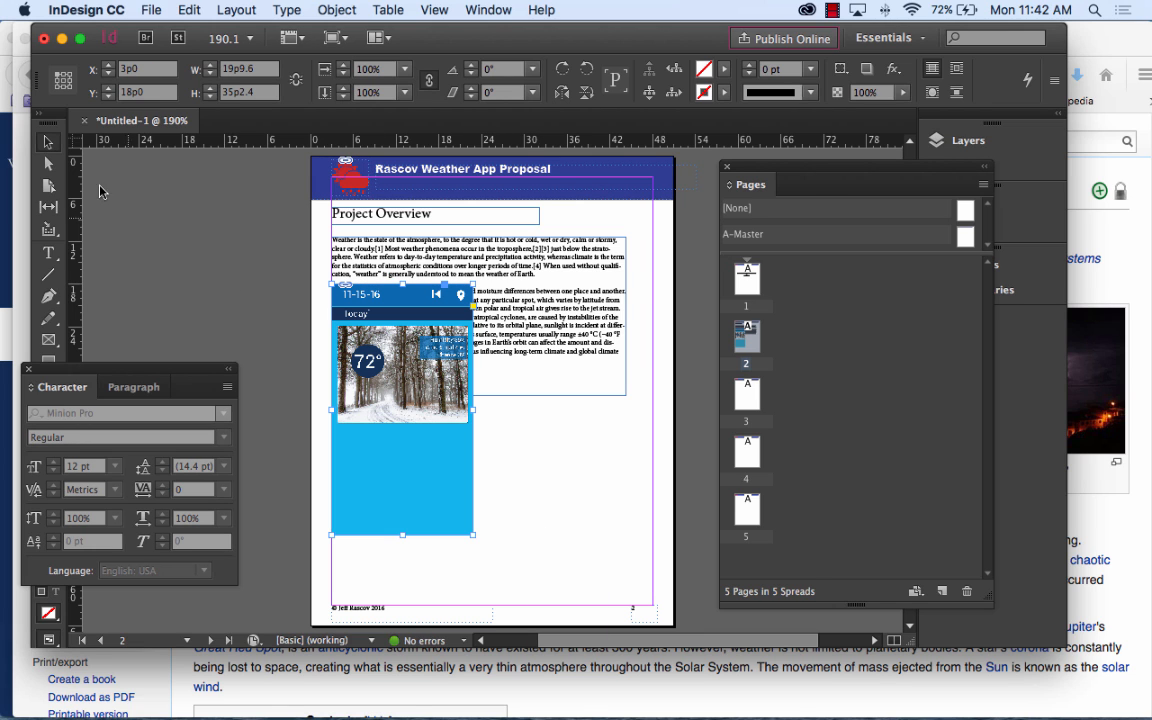
Select the page 2 body text frame together with the winter image
left_click(576, 340)
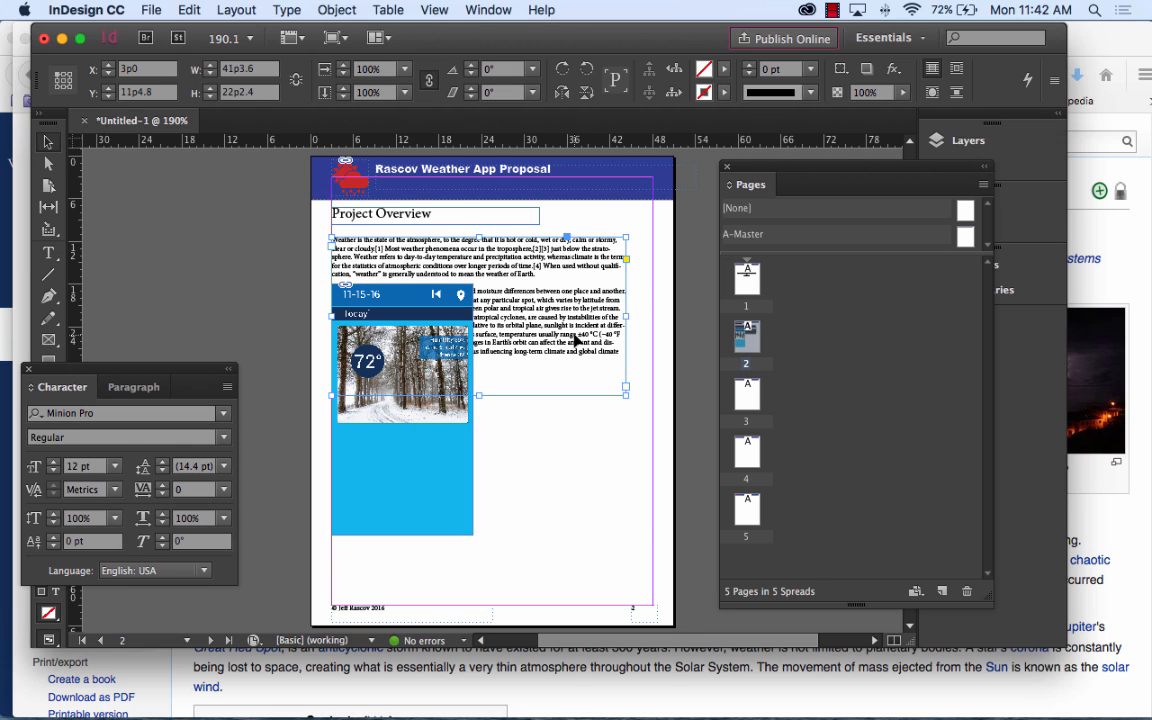
left_click(399, 480, "shift")
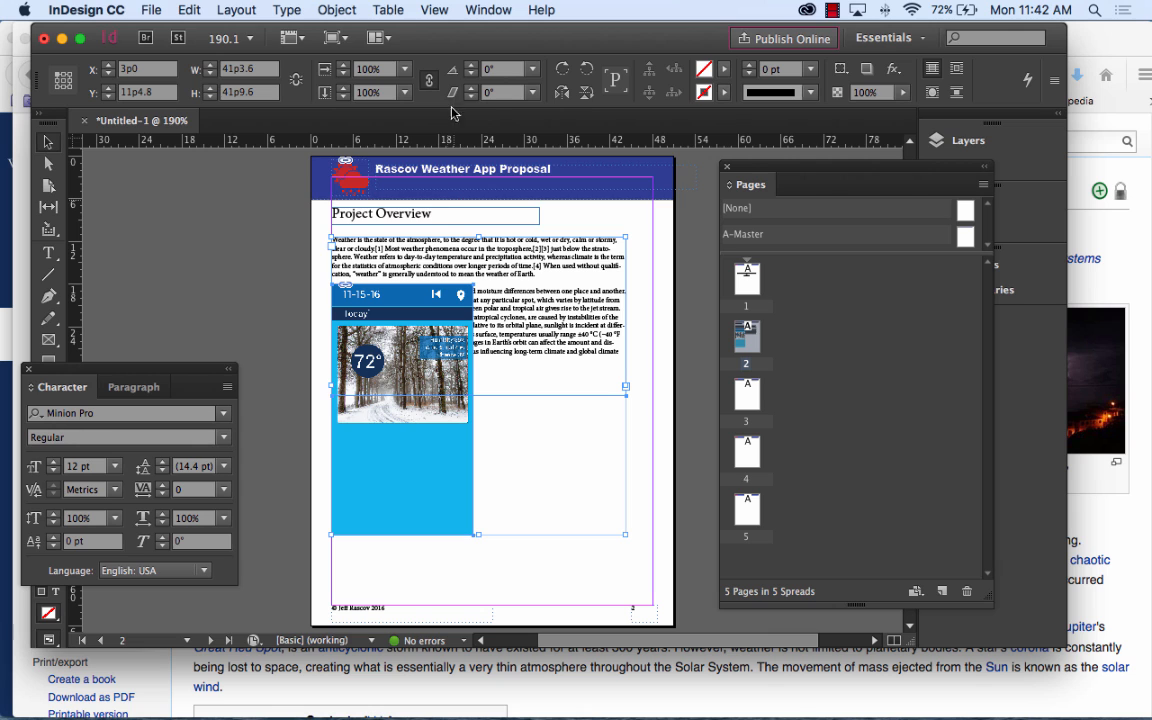
left_click(222, 9)
mouse_move(289, 9)
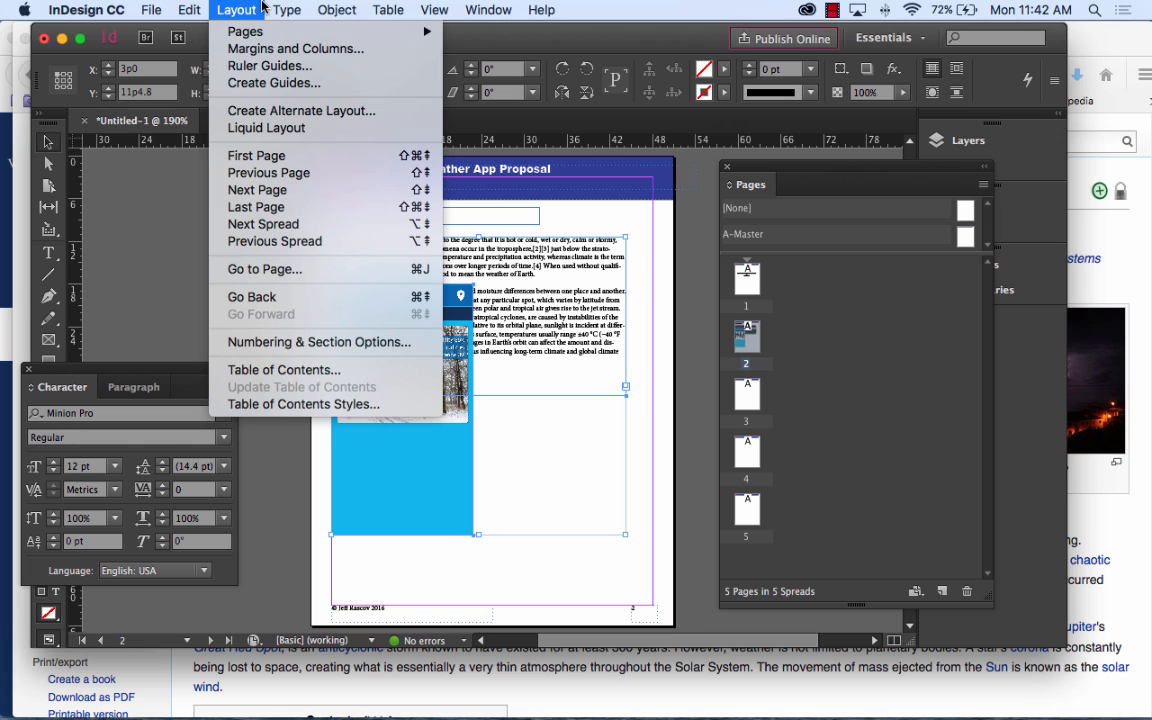
mouse_move(190, 8)
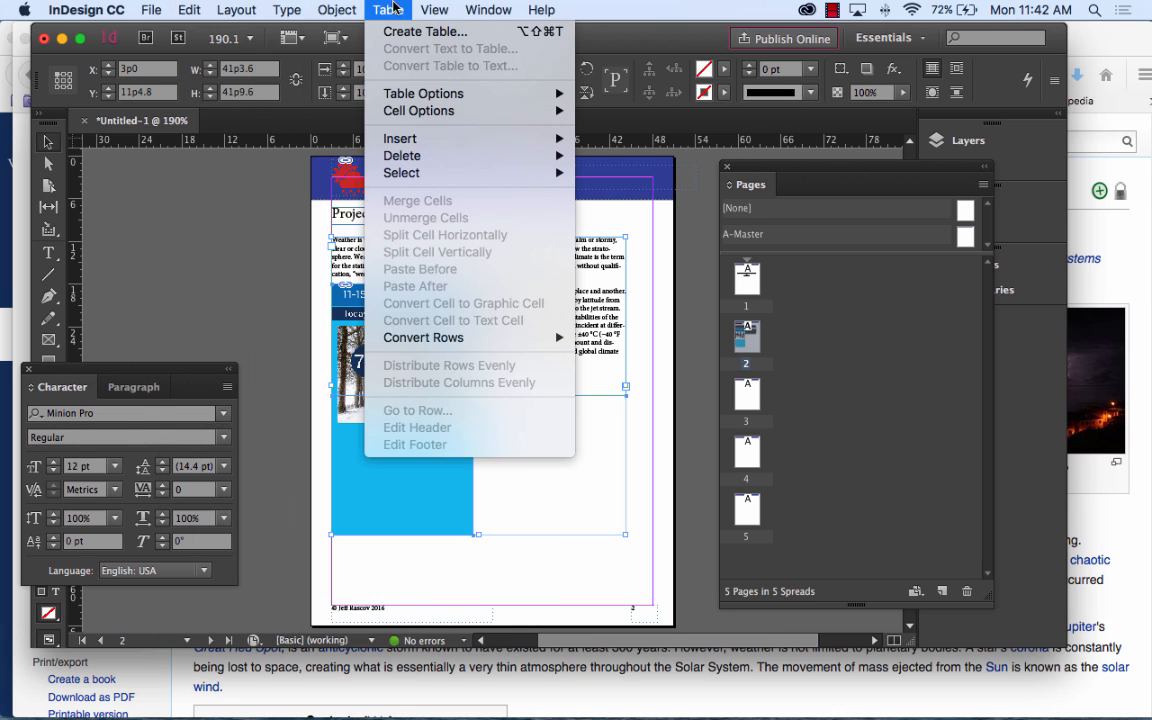
mouse_move(332, 8)
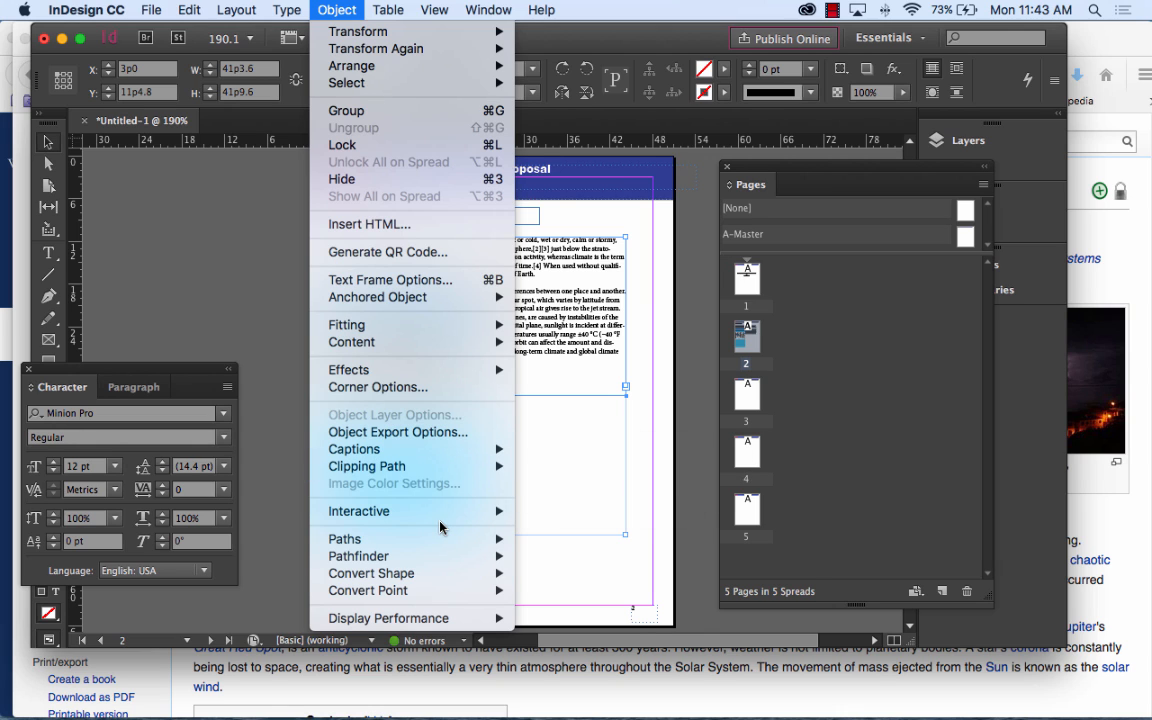
mouse_move(437, 582)
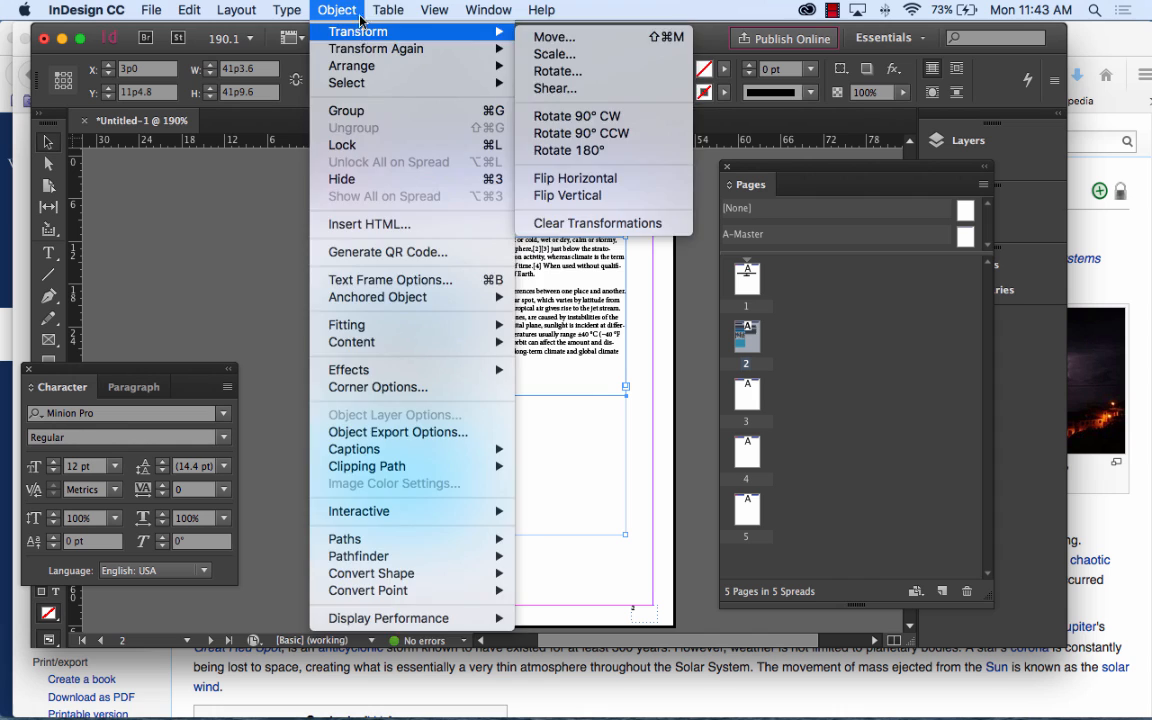
mouse_move(388, 9)
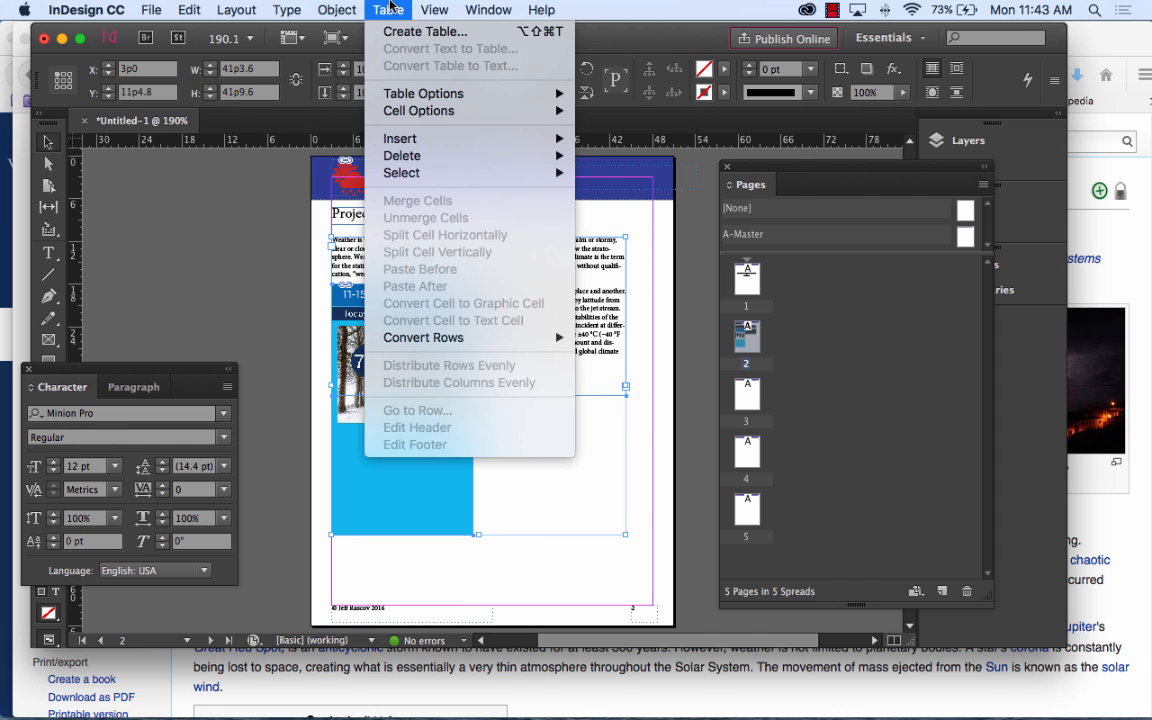
mouse_move(435, 12)
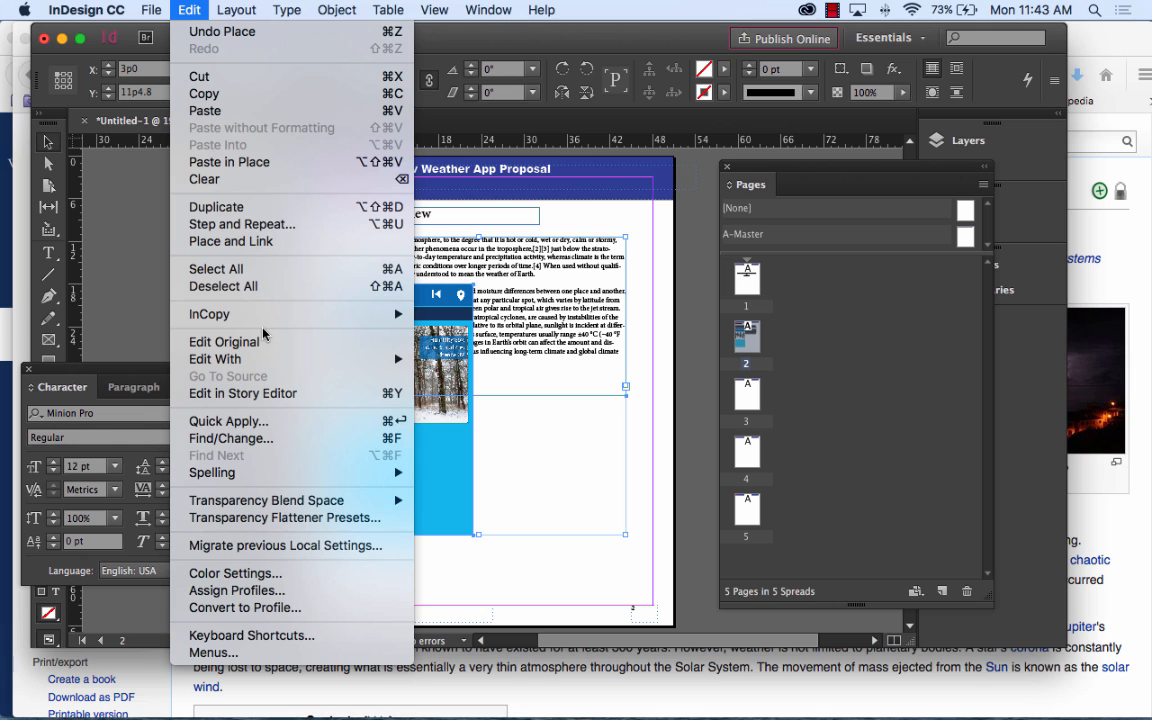
mouse_move(214, 6)
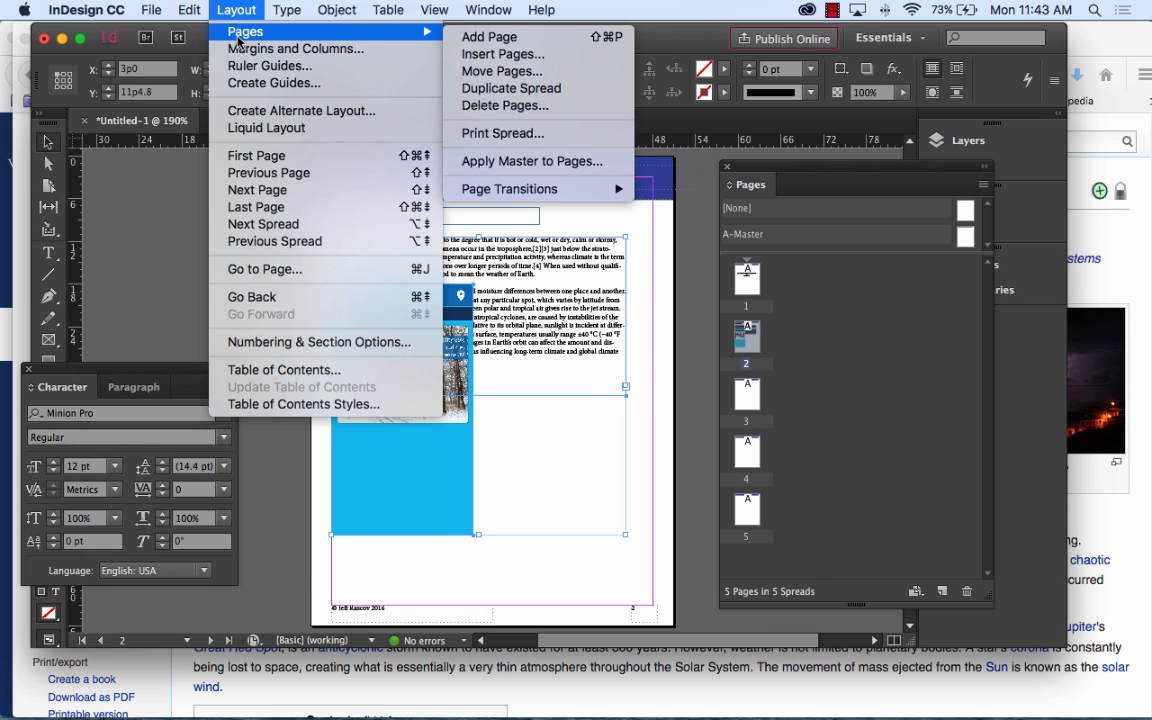
mouse_move(289, 10)
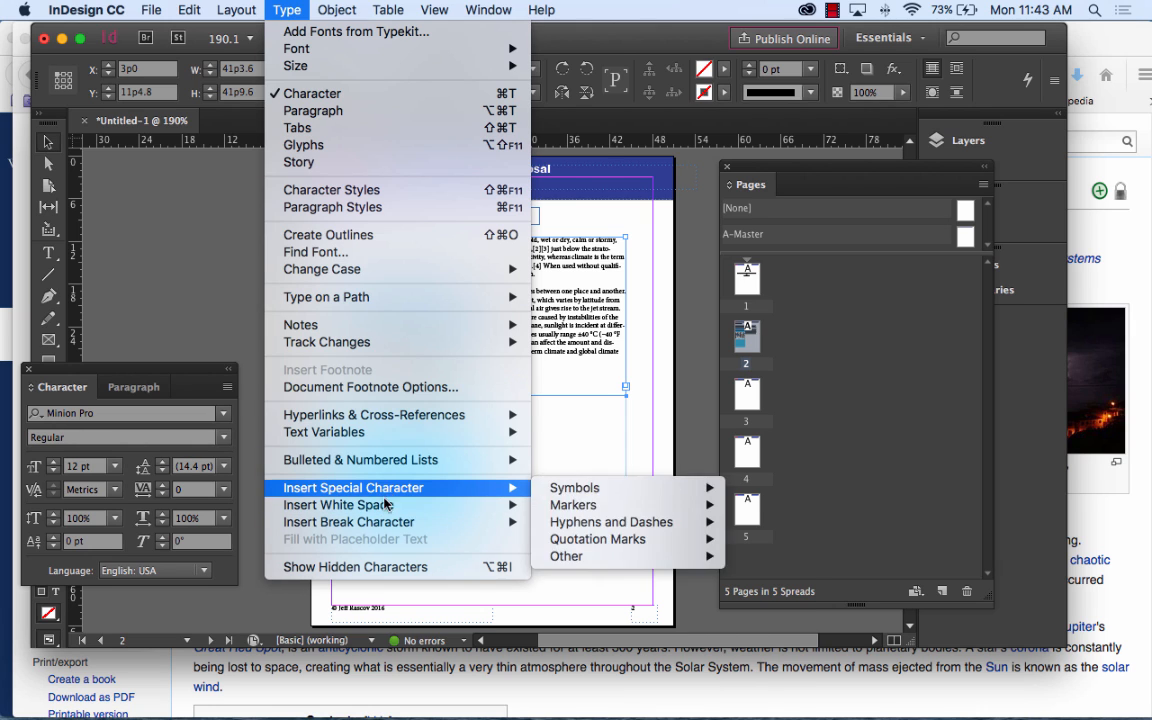
mouse_move(392, 496)
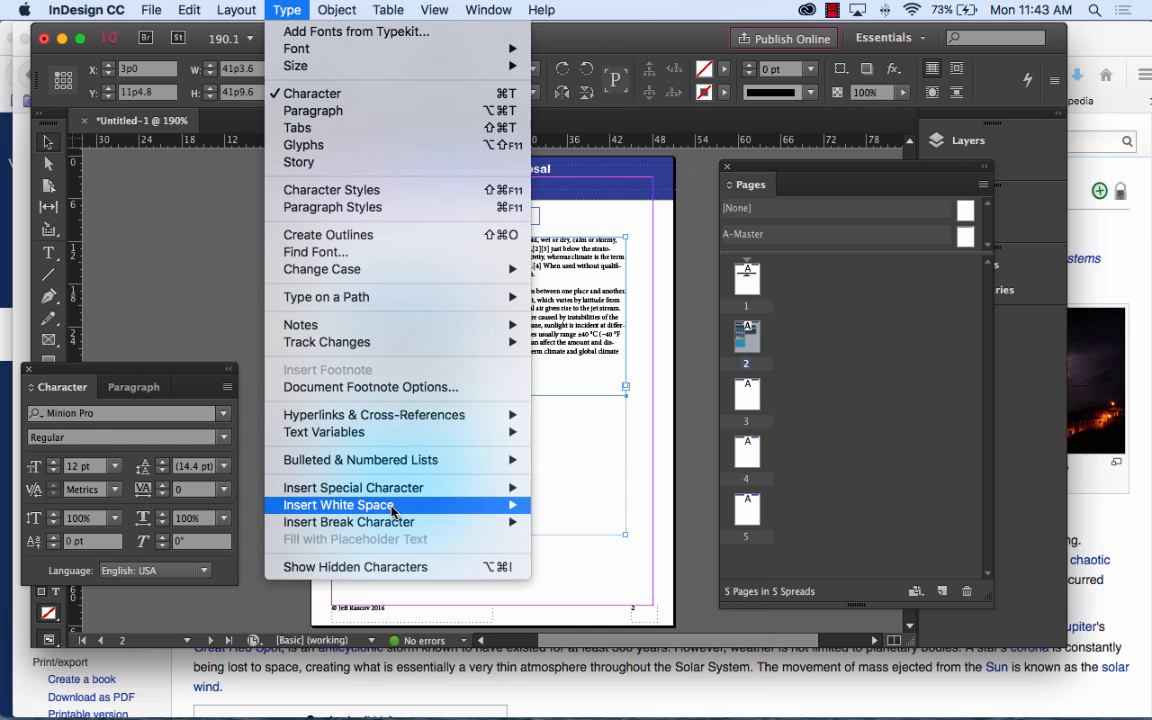
mouse_move(393, 418)
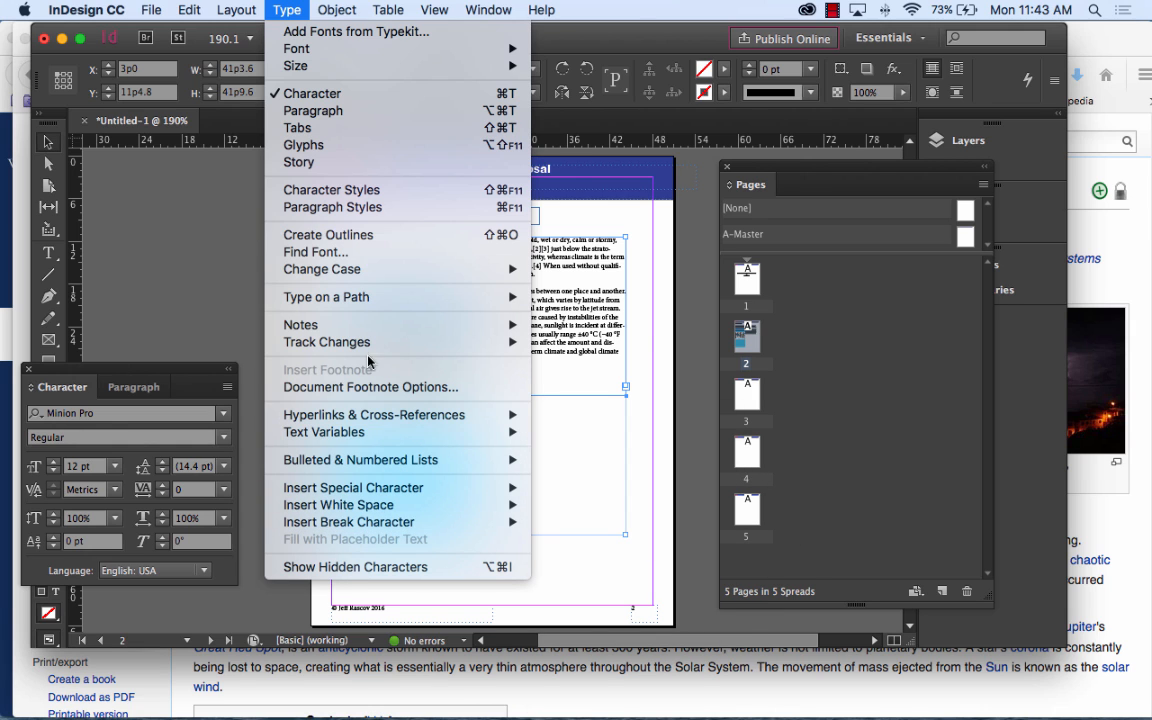
Show the Text Wrap options and apply wrapping around the bounding box to the selected text frame and image
mouse_move(368, 272)
mouse_move(500, 9)
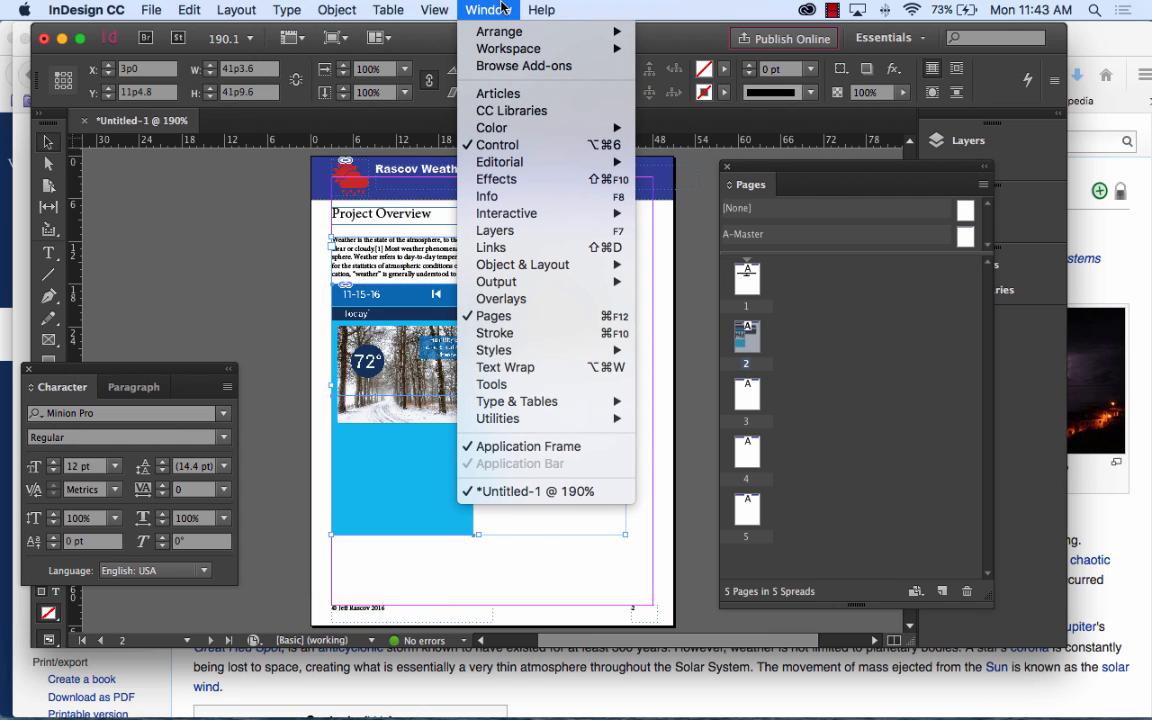
mouse_move(531, 405)
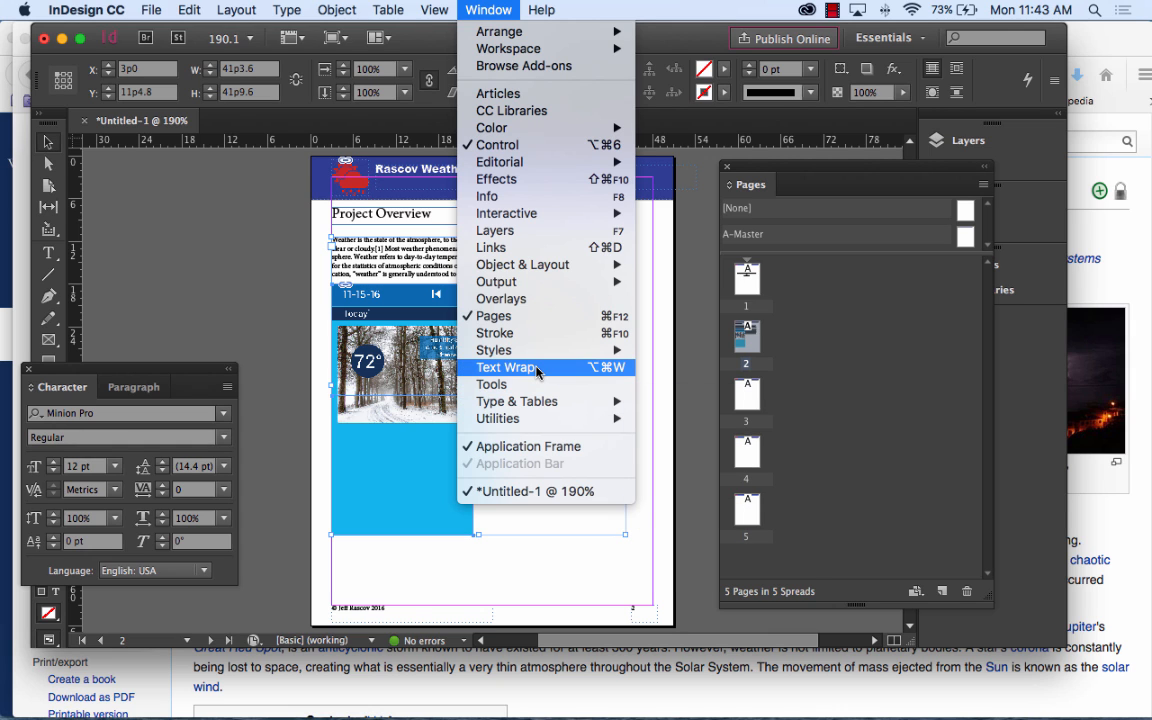
left_click(537, 370)
left_click_drag(636, 328, 714, 204)
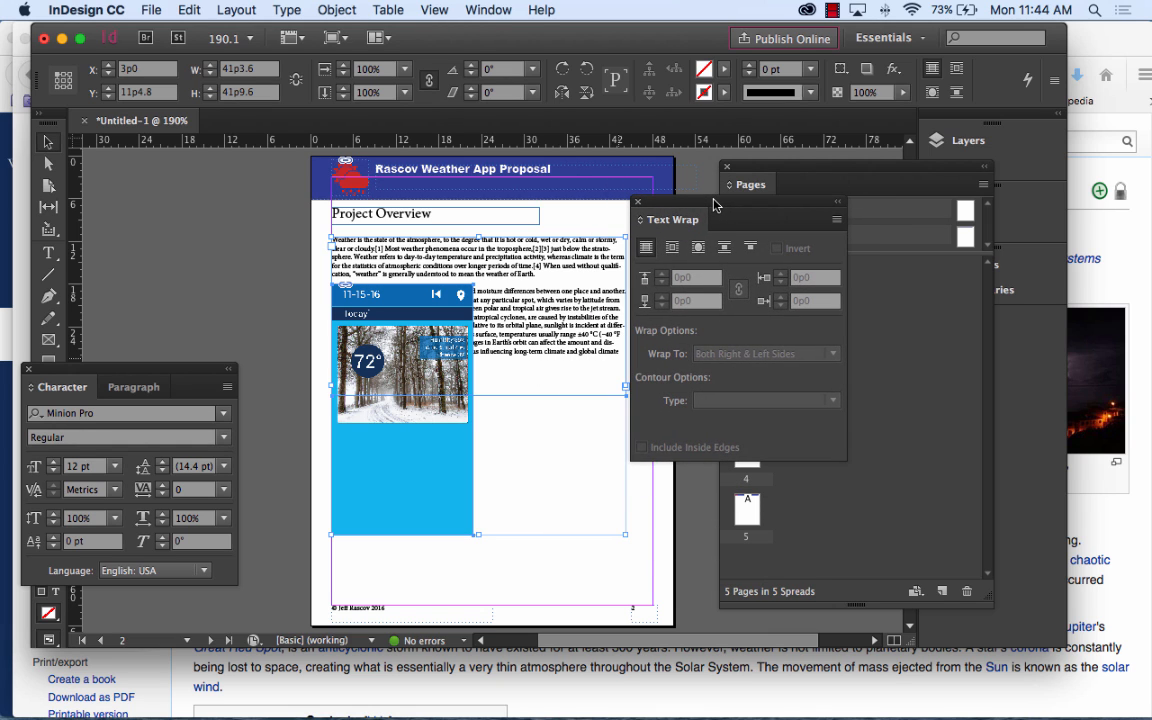
left_click(673, 248)
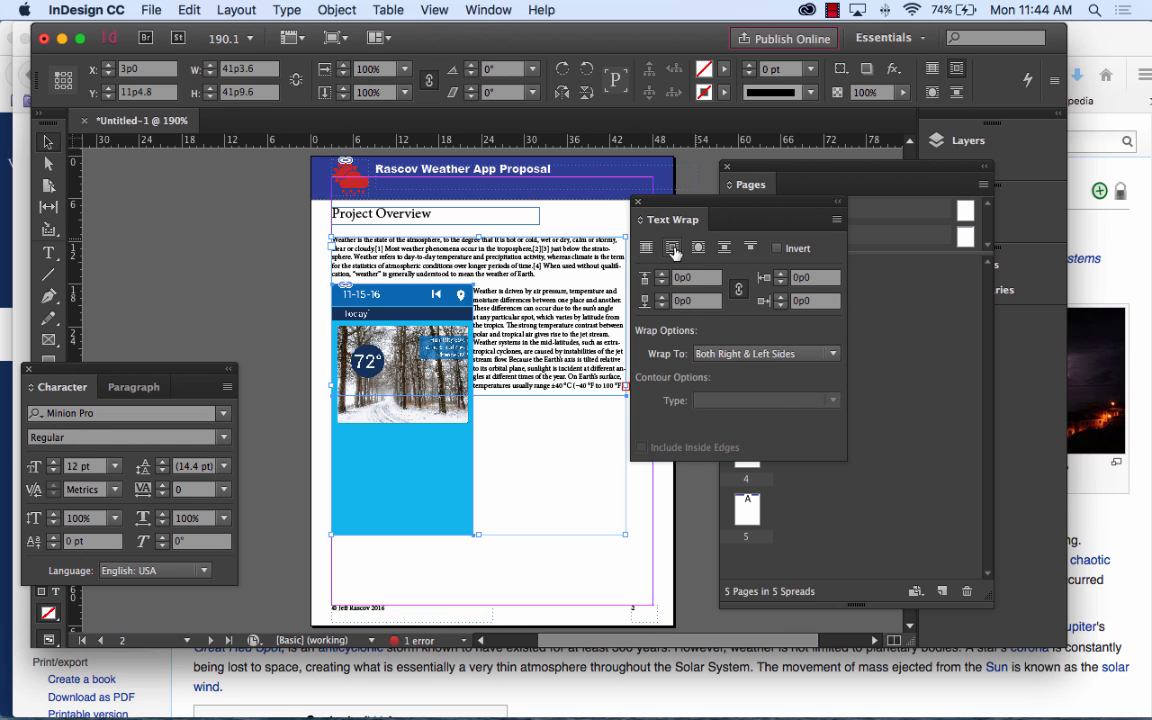
Set the text wrap offsets to 1p2 on all four sides and deselect the objects
left_click(781, 297)
left_click(781, 297)
left_click(781, 297)
left_click(781, 297)
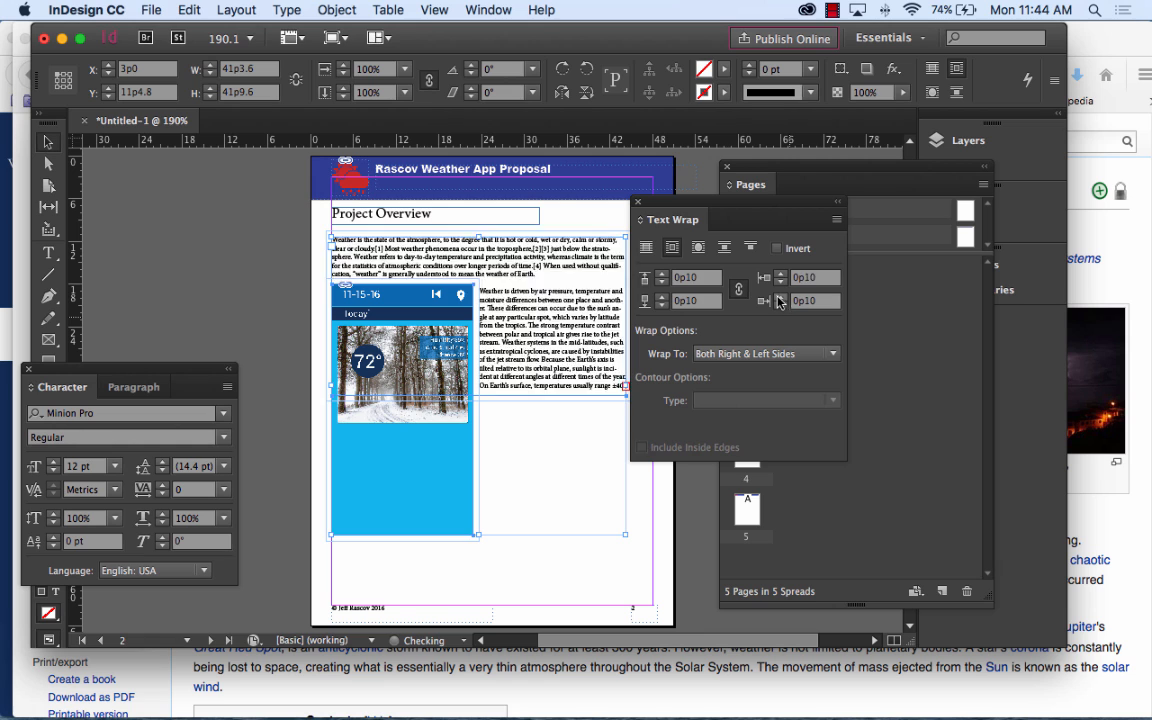
left_click(778, 302)
left_click(778, 302)
left_click(778, 302)
left_click(778, 302)
left_click(624, 567)
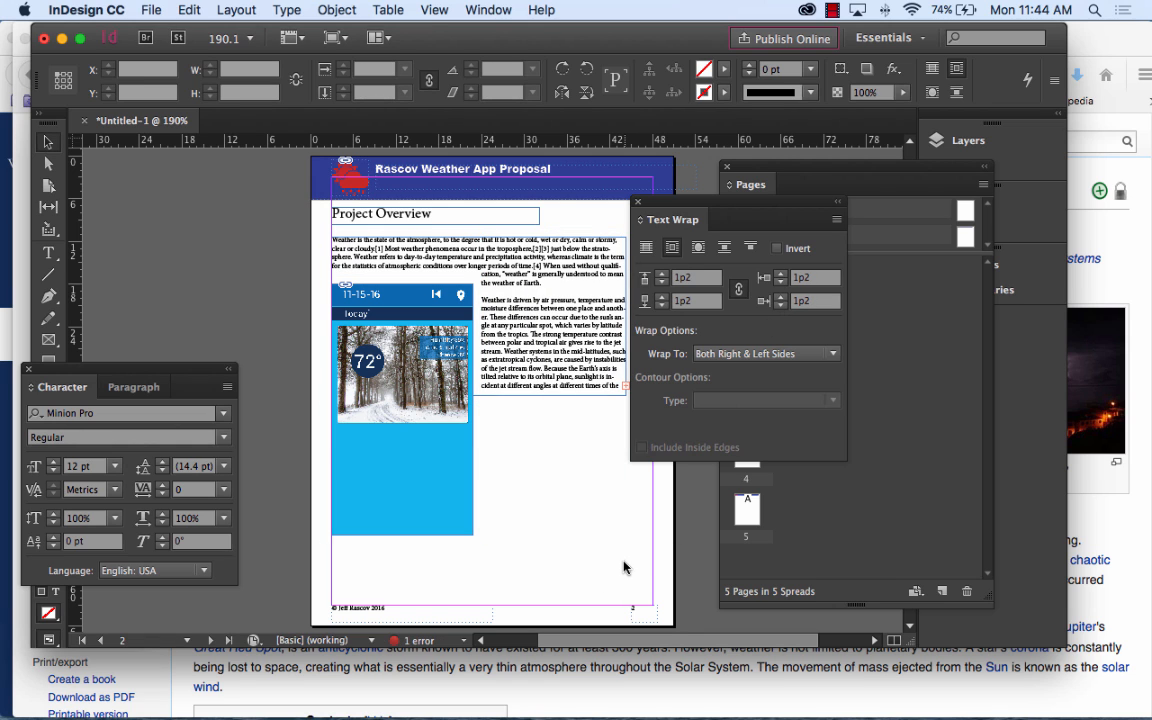
Extend the page 2 body text frame downward to a height of about 36p7.2, keeping the Text Wrap panel clear of the page
left_click_drag(658, 206, 785, 218)
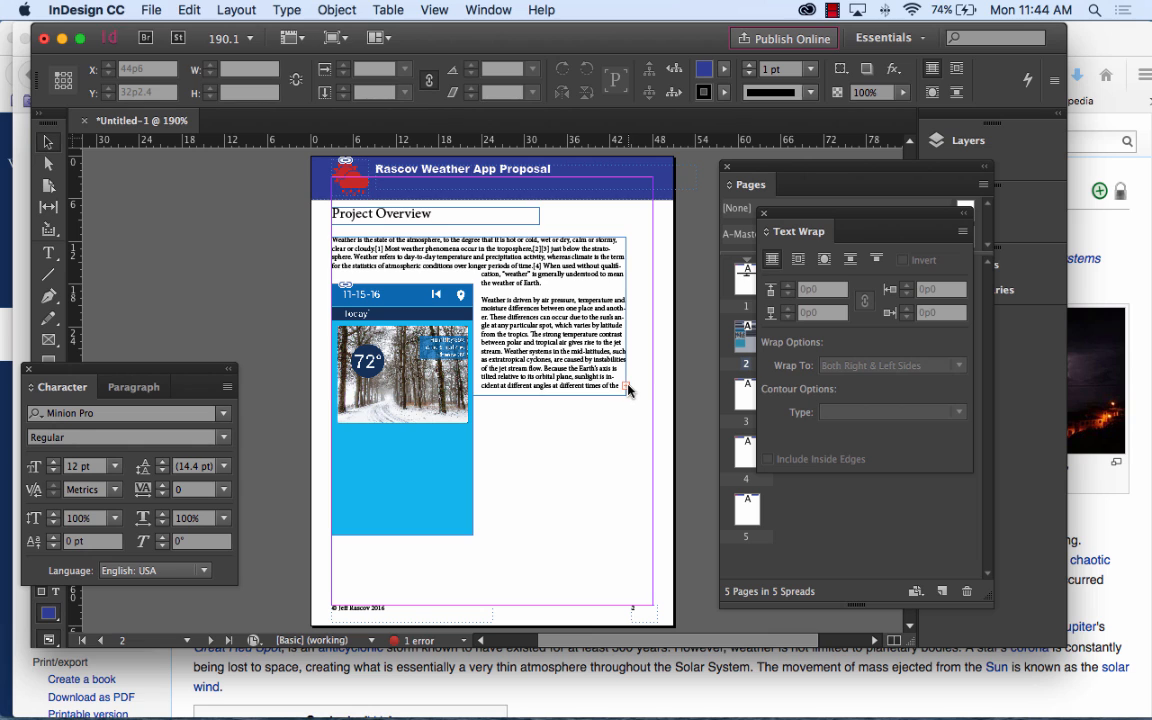
left_click(573, 398)
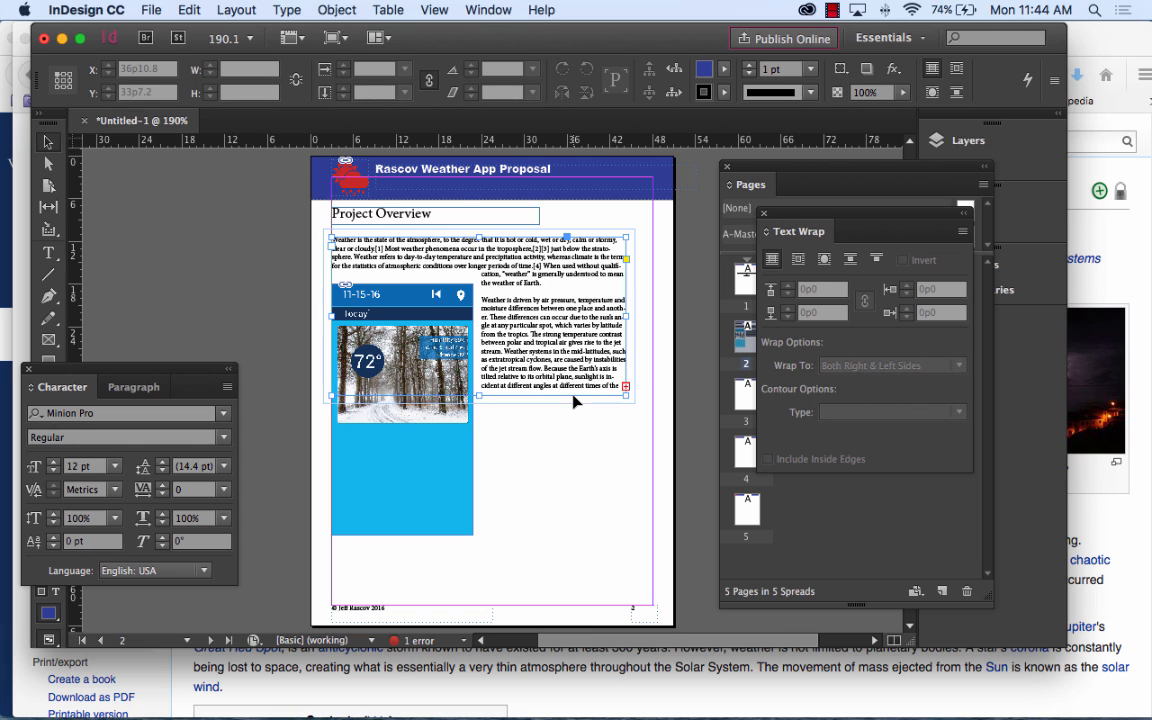
left_click_drag(482, 397, 477, 498)
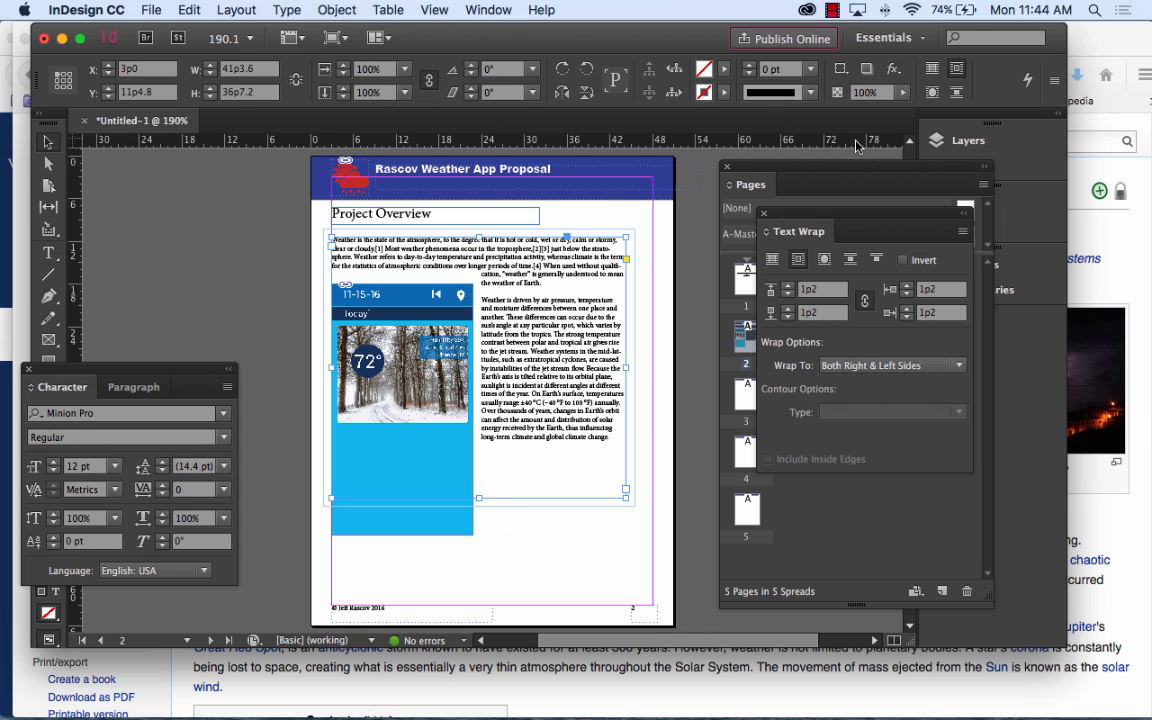
left_click_drag(780, 214, 873, 253)
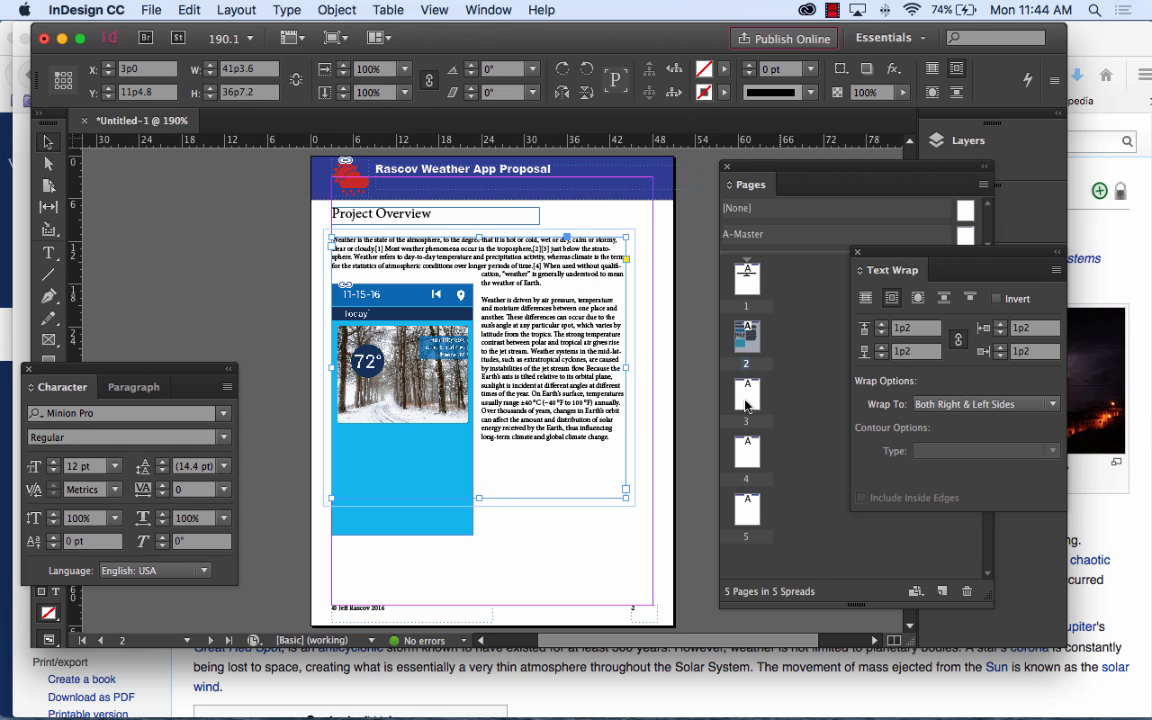
Copy the heading and body text frames from page 2 and paste them in place on page 3
double_click(749, 396)
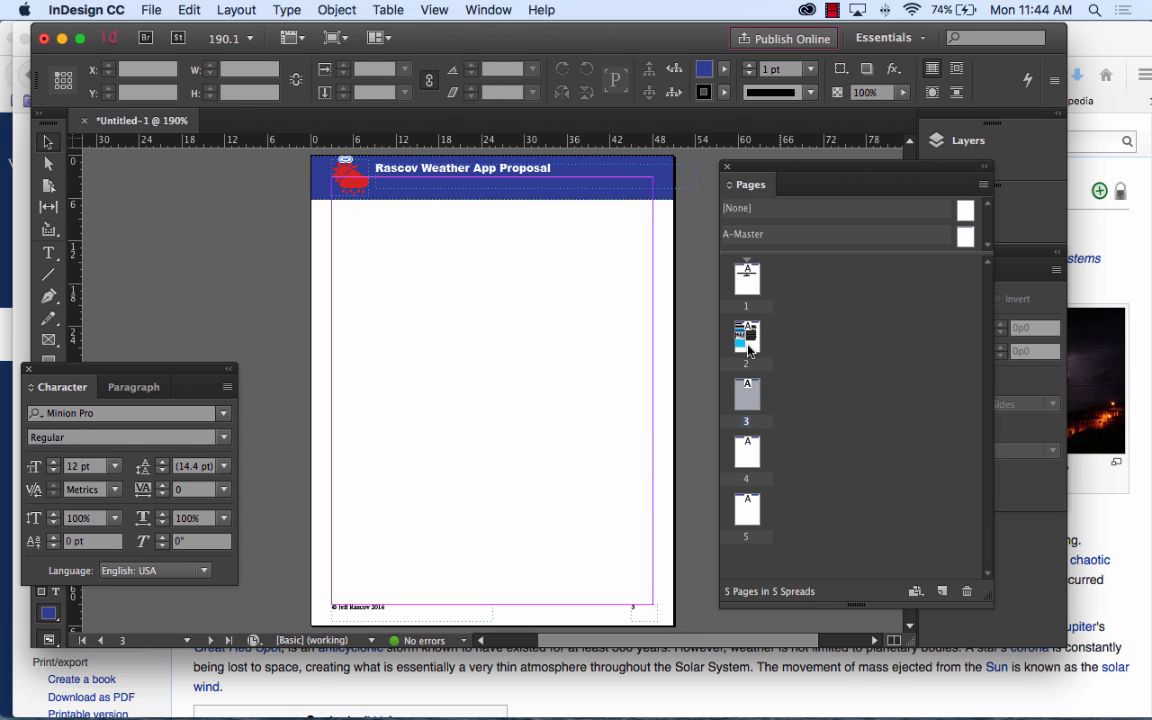
left_click(749, 340)
double_click(749, 340)
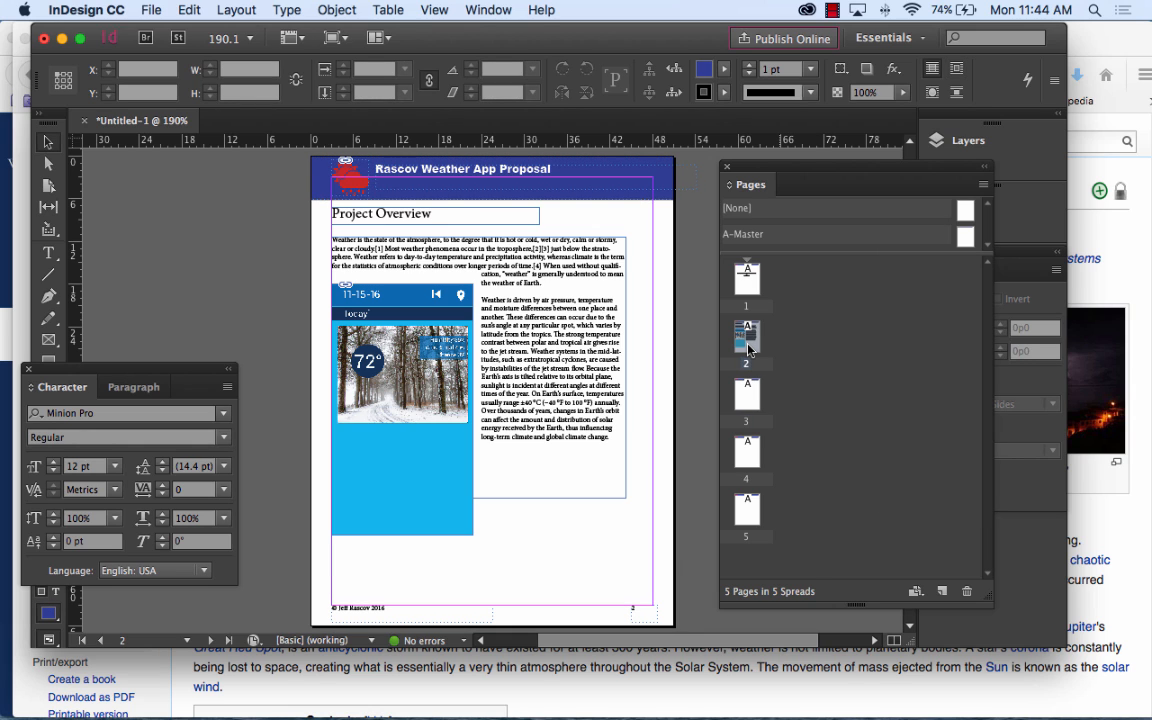
left_click(449, 222)
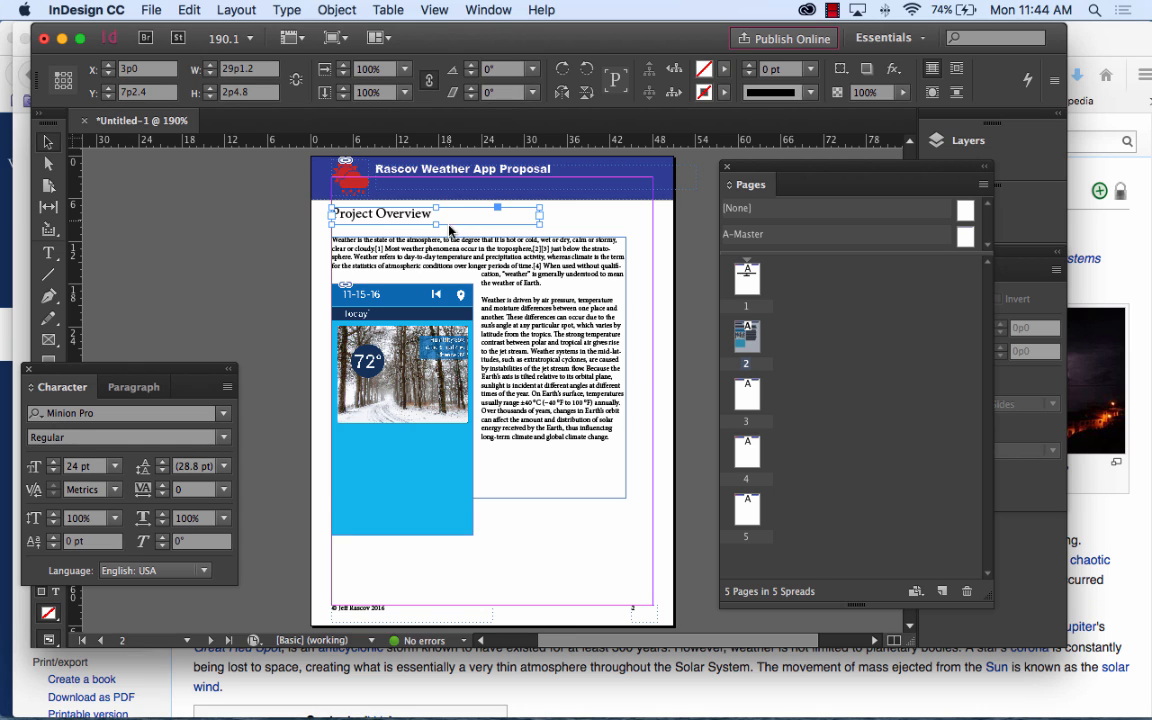
left_click(493, 255, "shift")
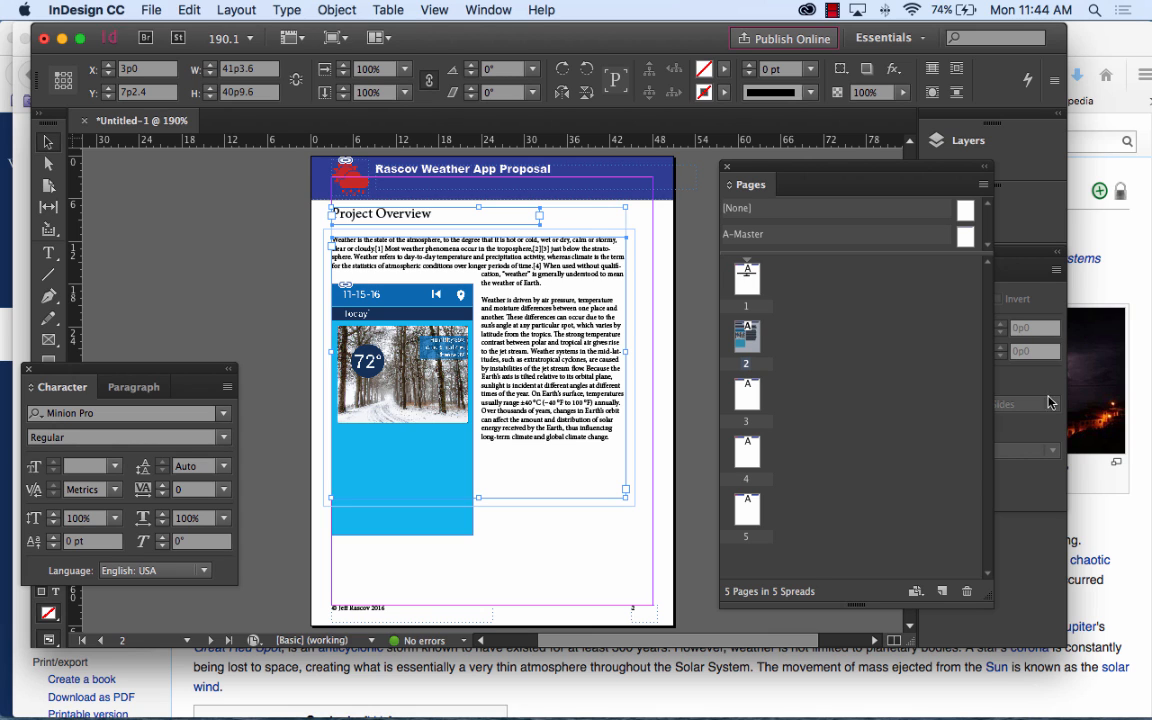
double_click(747, 397)
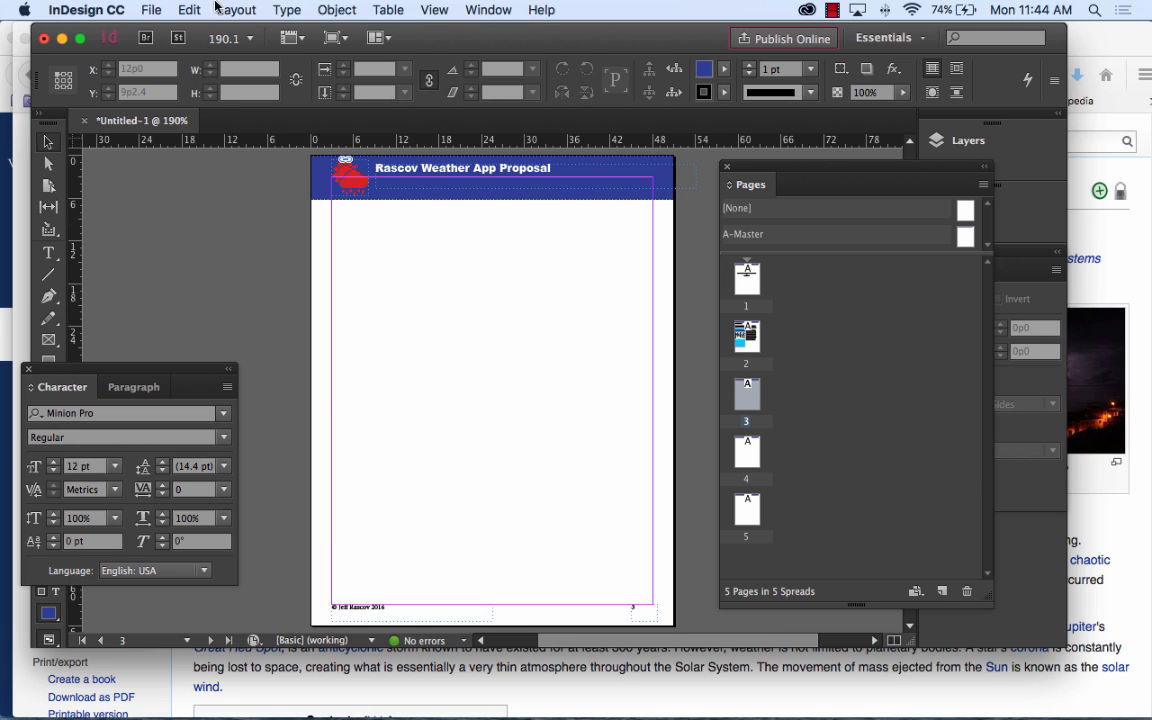
left_click(183, 9)
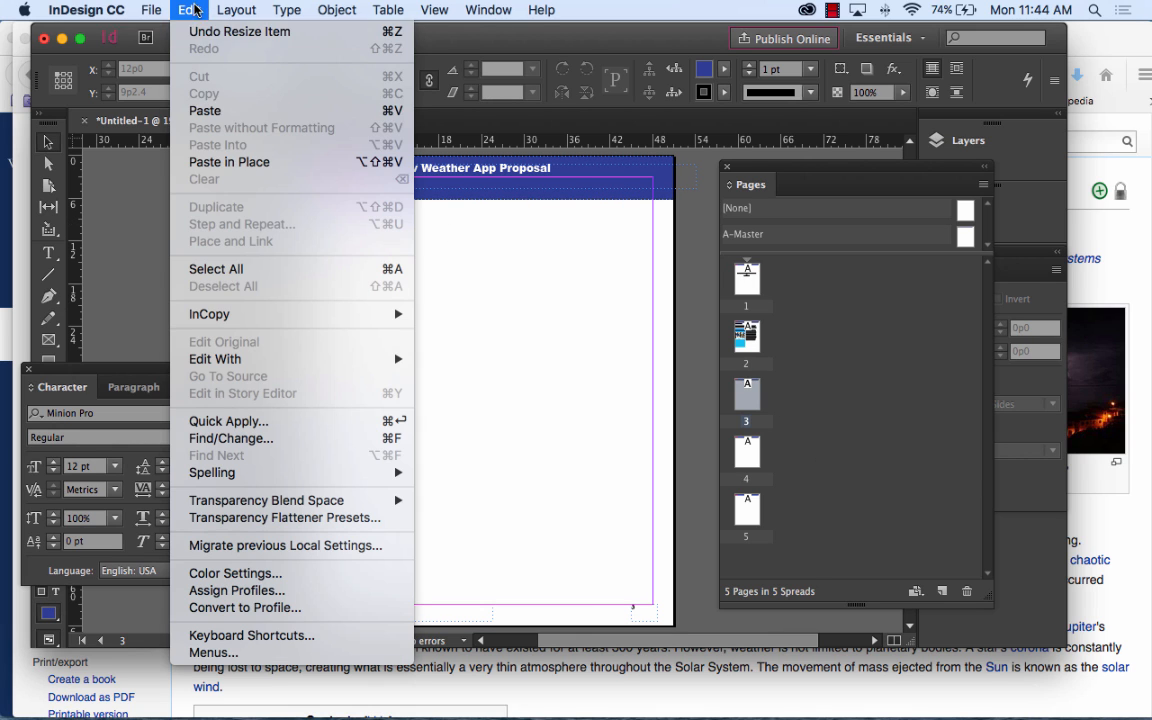
left_click(221, 162)
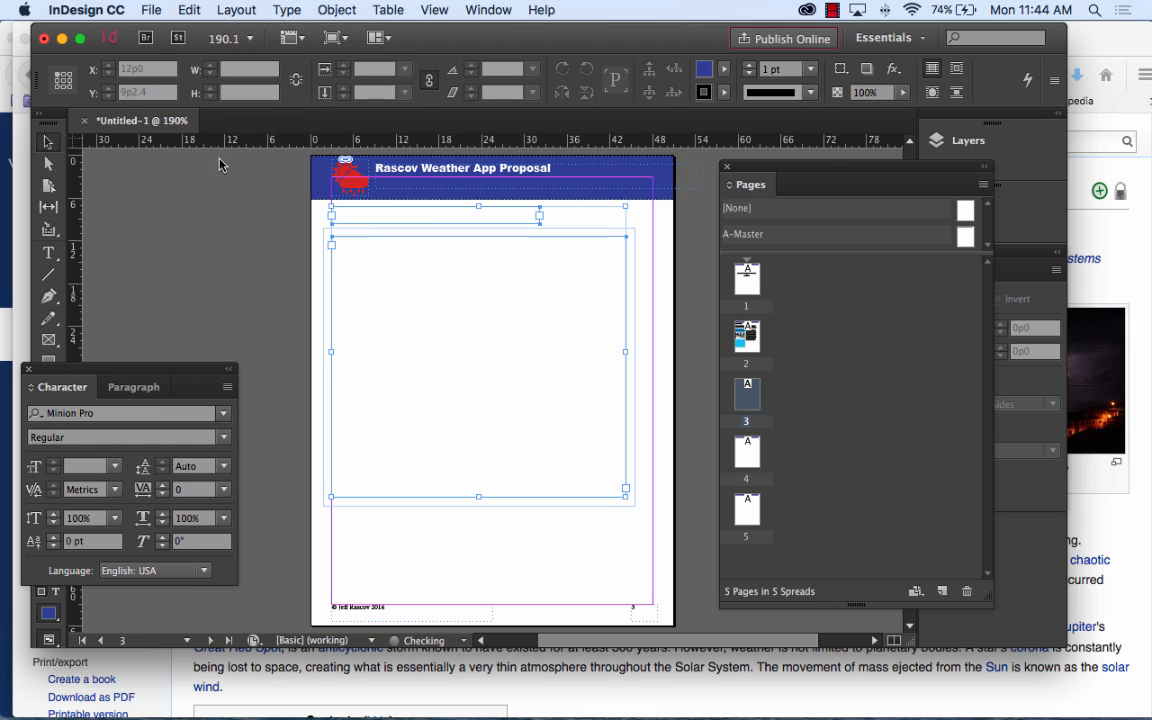
Replace the "Project Overview" heading copied onto page 3 with "Research"
double_click(421, 210)
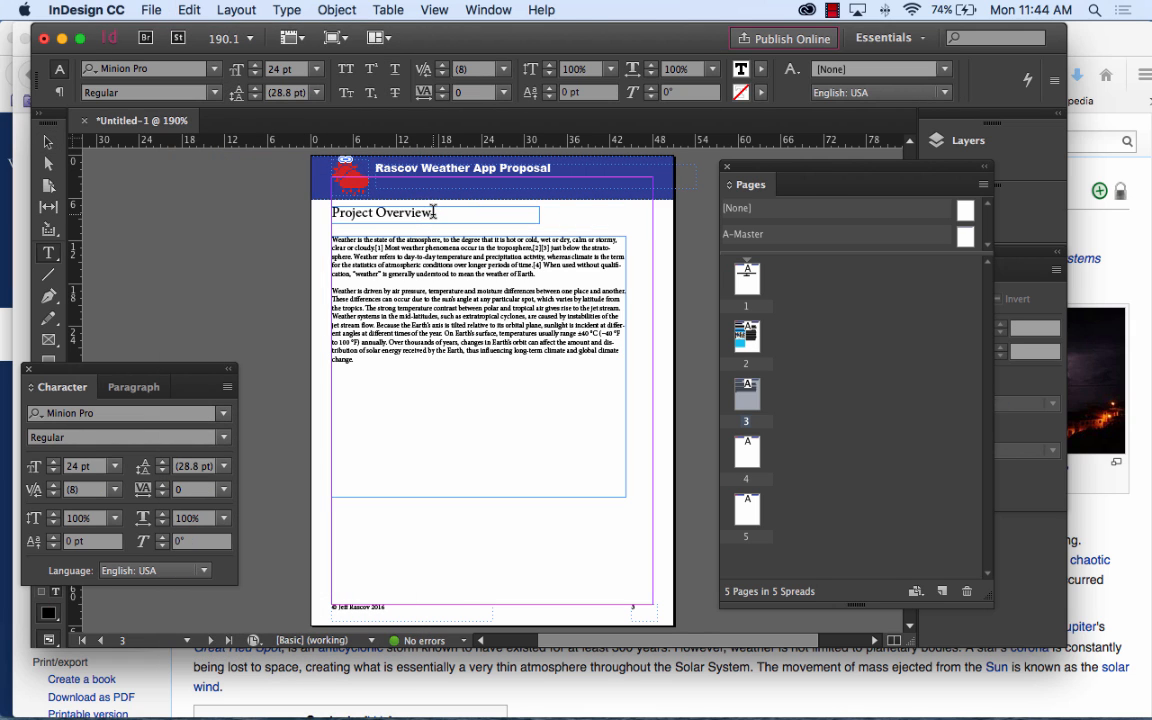
left_click_drag(421, 210, 267, 210)
type("Resea")
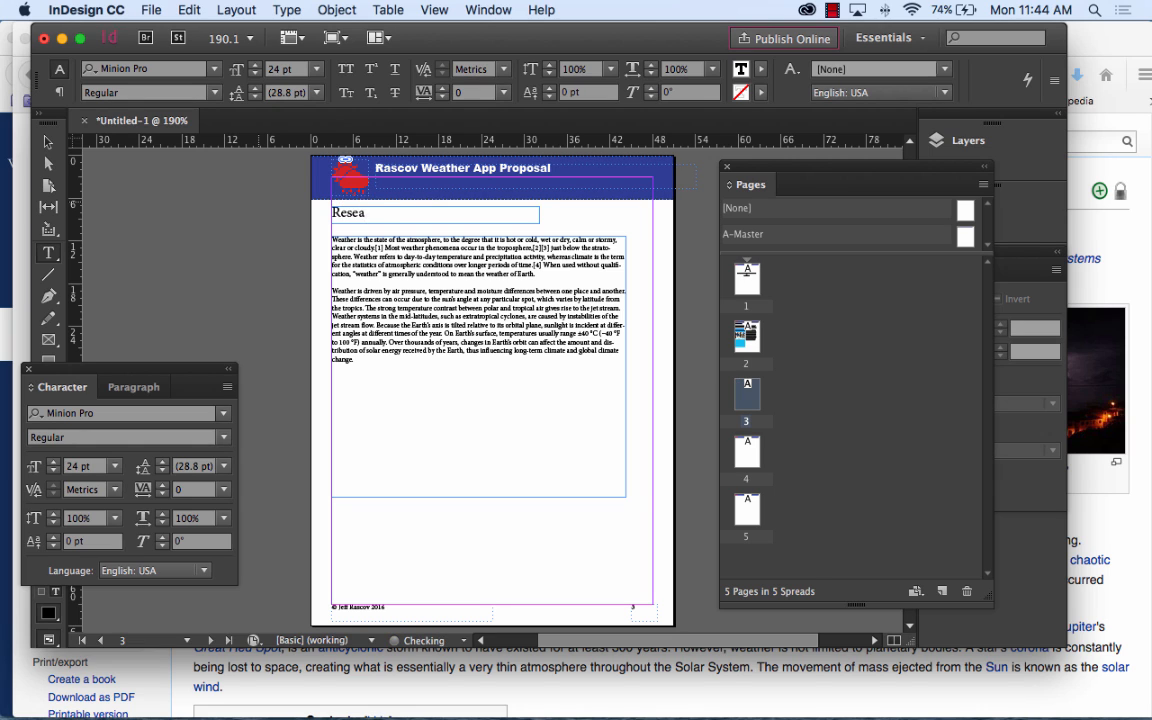
type("rch")
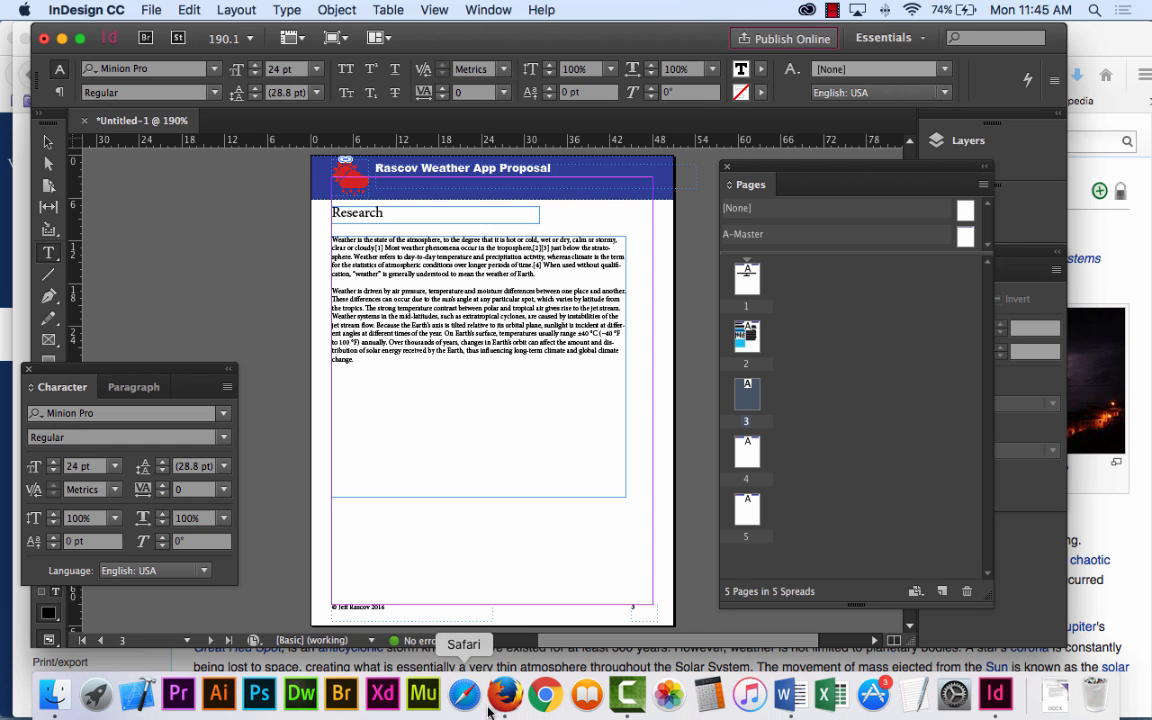
Switch to Firefox, try to open Google, and connect the Wi-Fi to the phone's personal hotspot
left_click(502, 690)
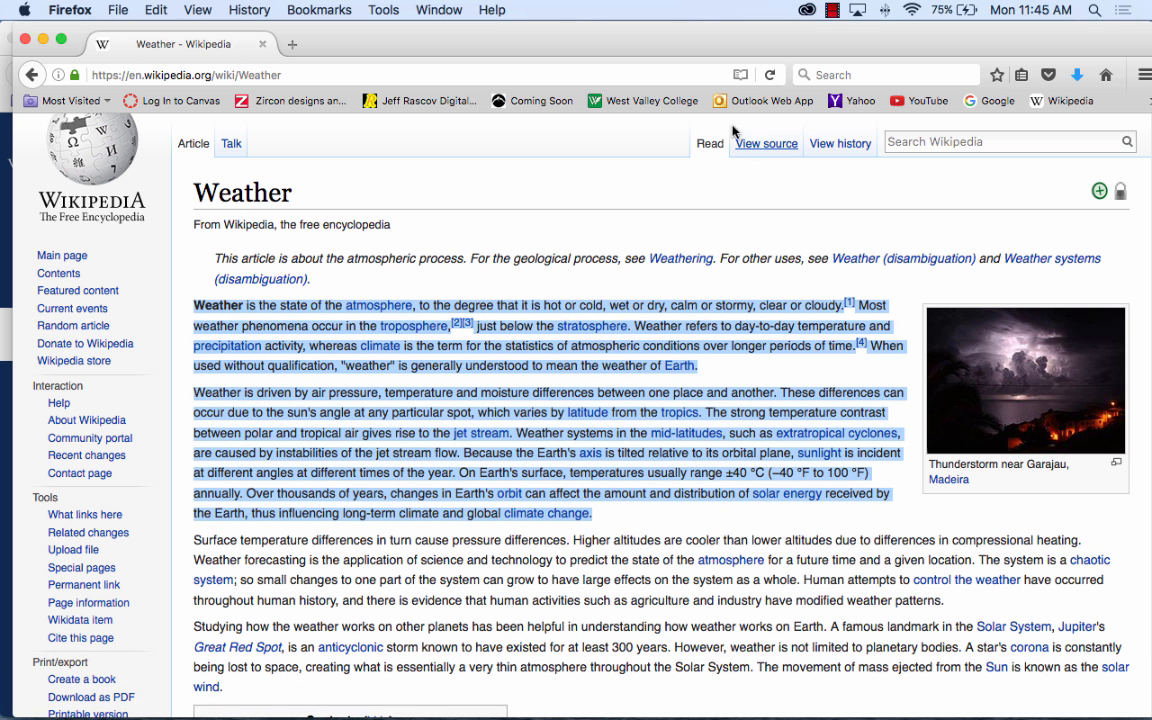
left_click(988, 101)
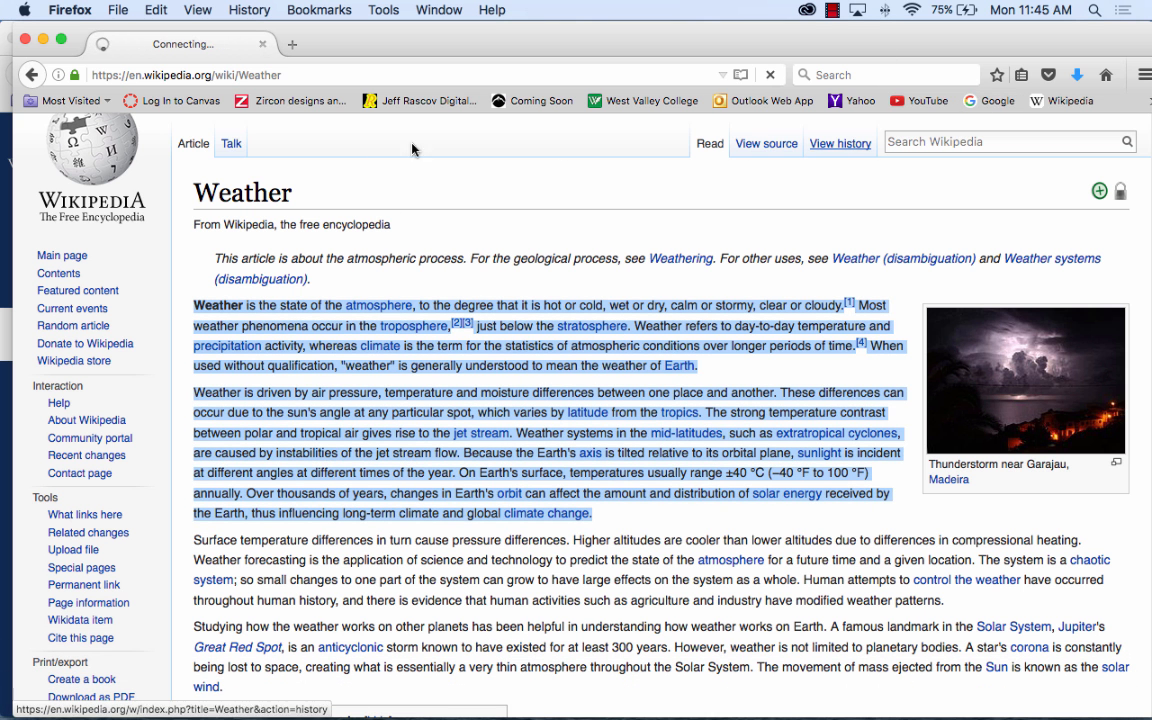
left_click(303, 100)
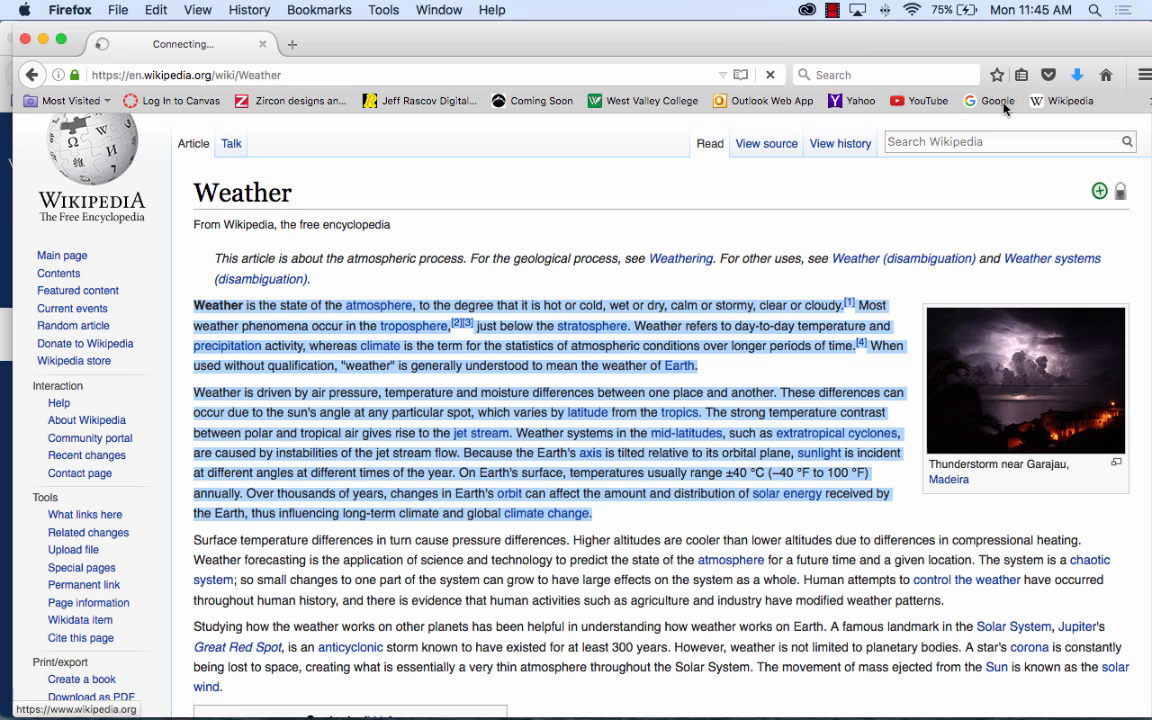
left_click(912, 10)
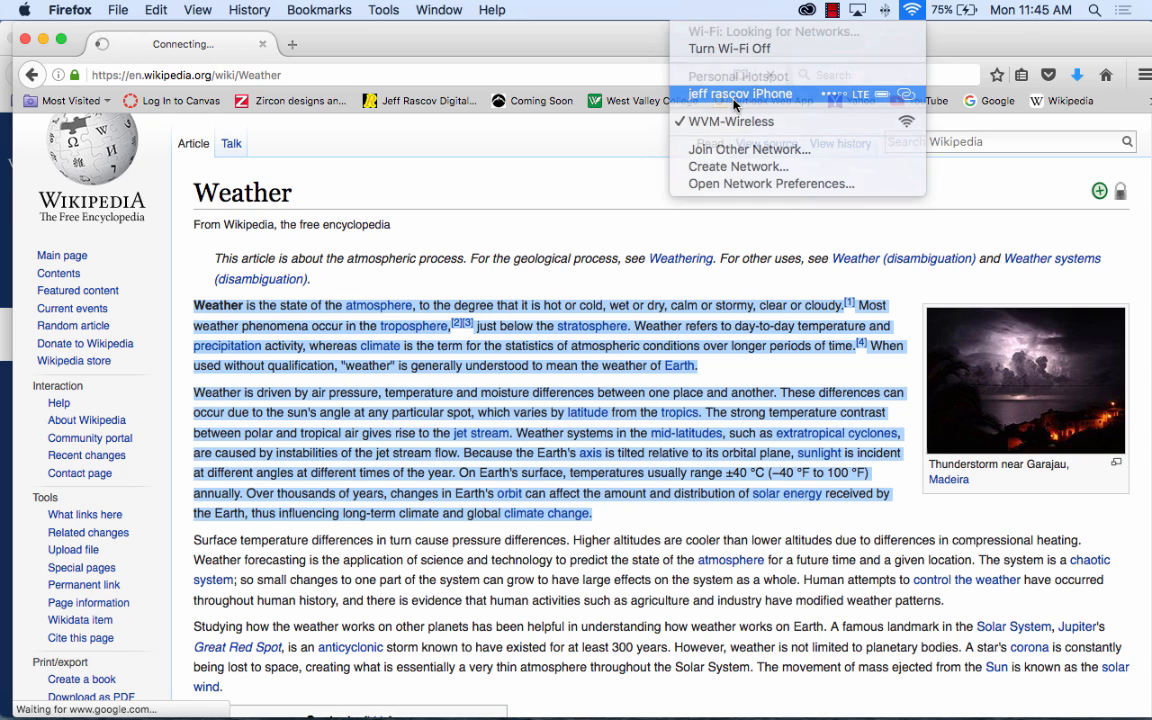
left_click(665, 93)
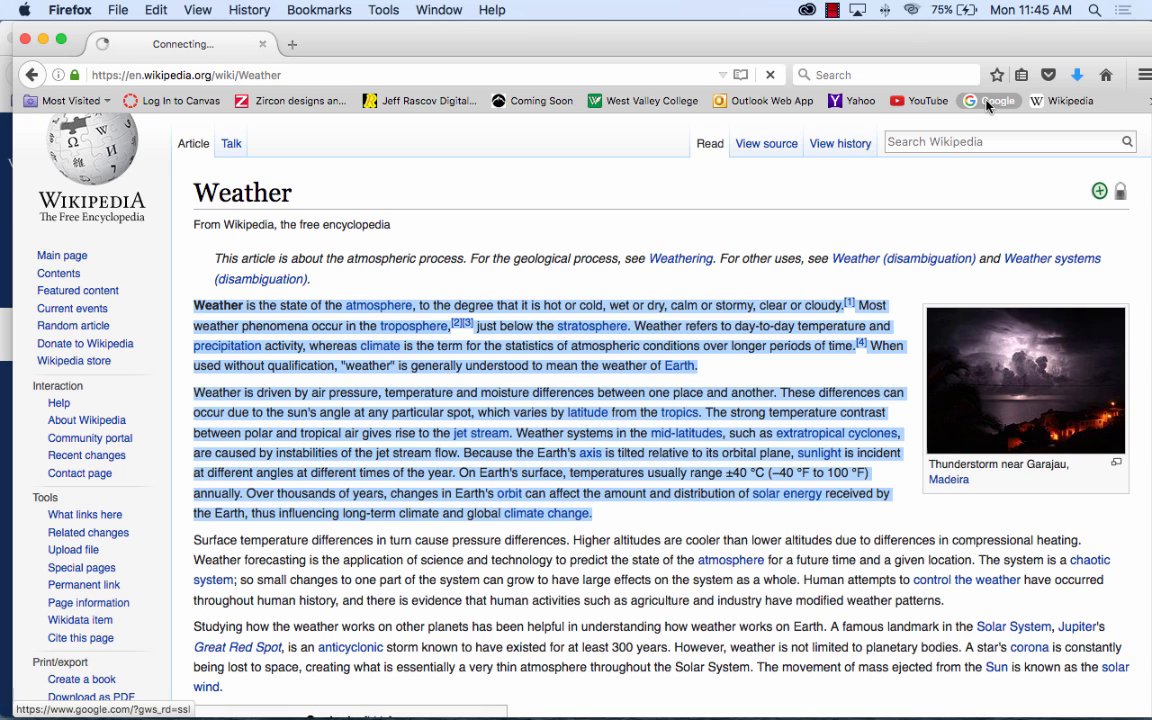
mouse_move(471, 35)
left_mouse_down()
mouse_move(474, 172)
mouse_move(460, 32)
left_mouse_up()
left_click(832, 9)
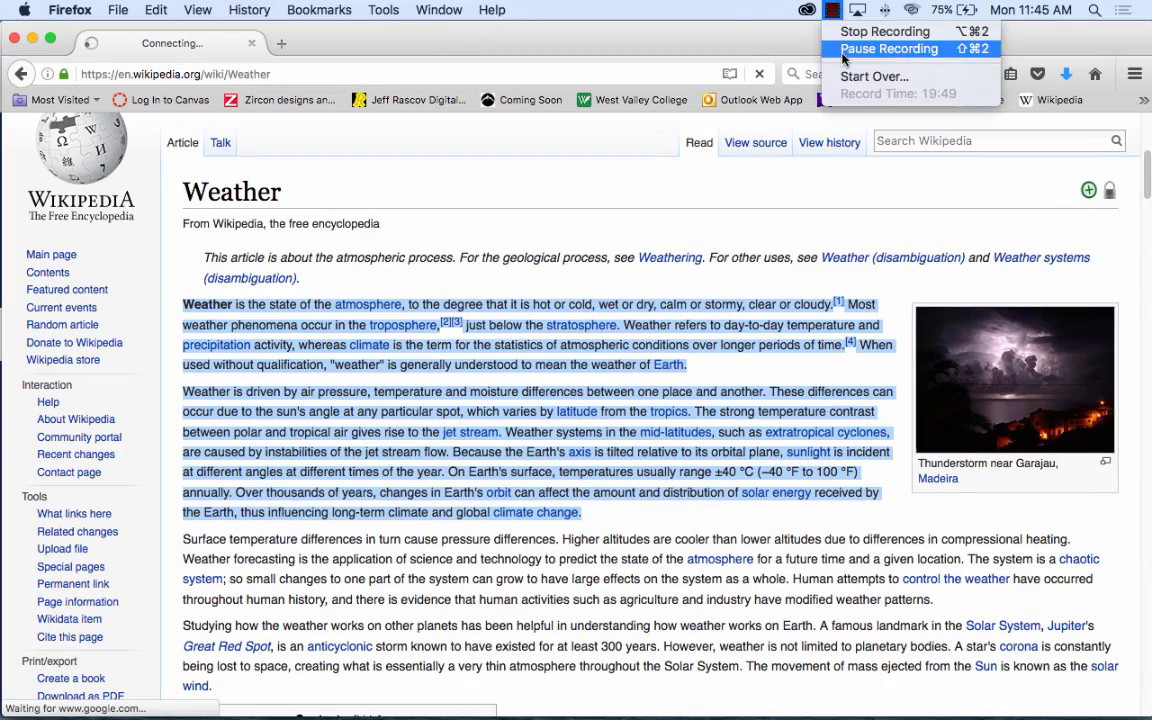
left_click(890, 48)
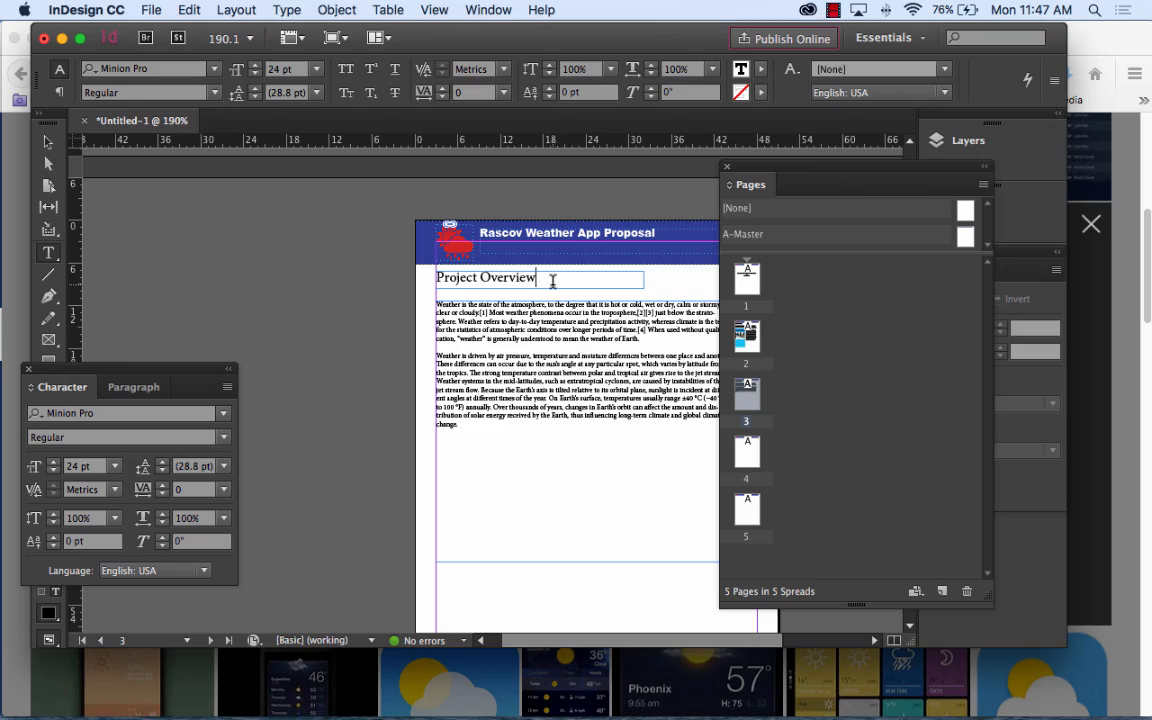
Change the page 3 heading text to "Research" and finish editing the text
left_click_drag(553, 280, 418, 289)
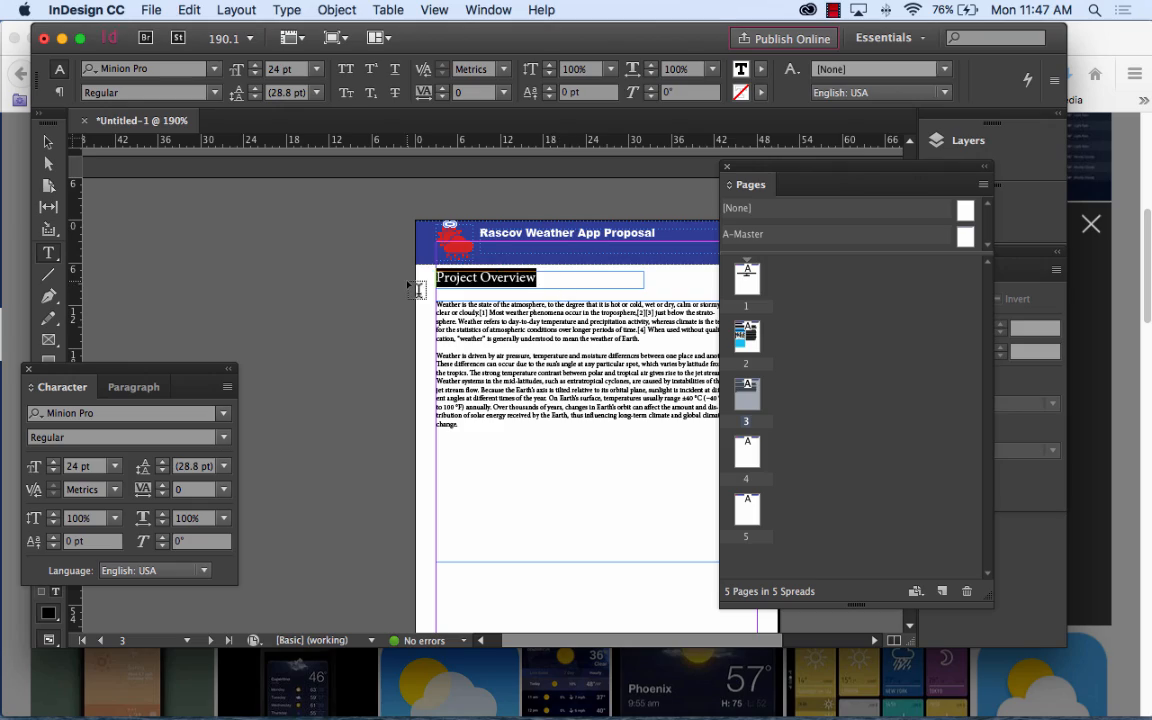
type("Research")
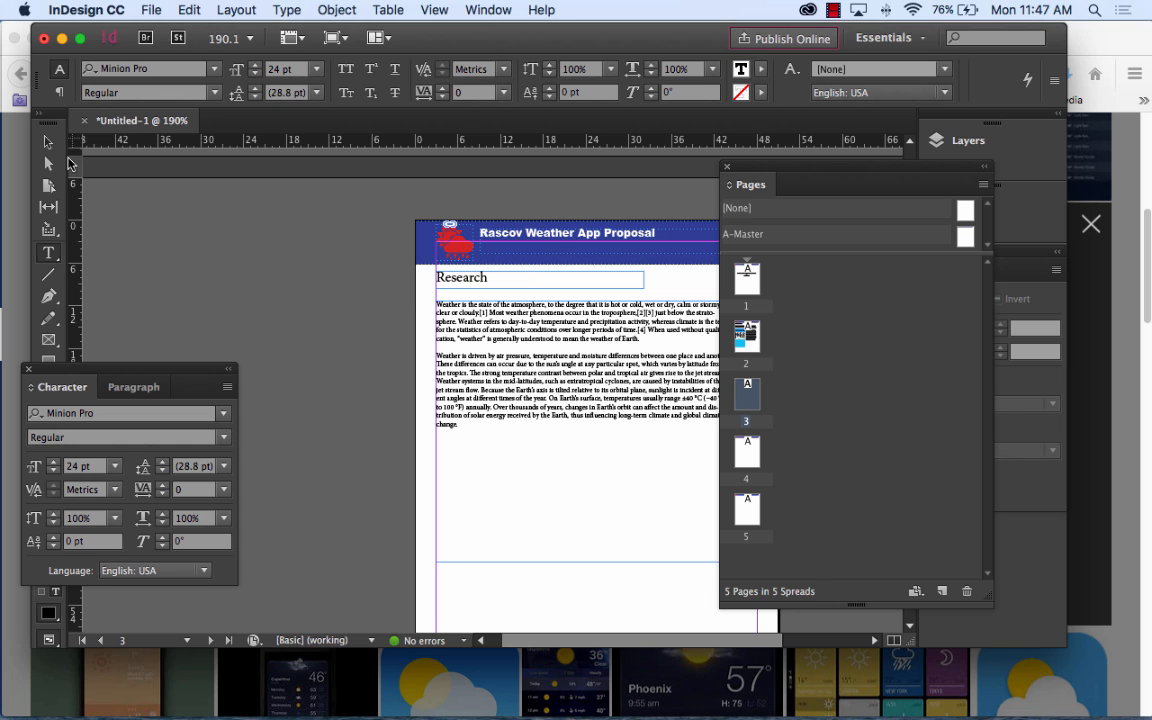
key("Escape")
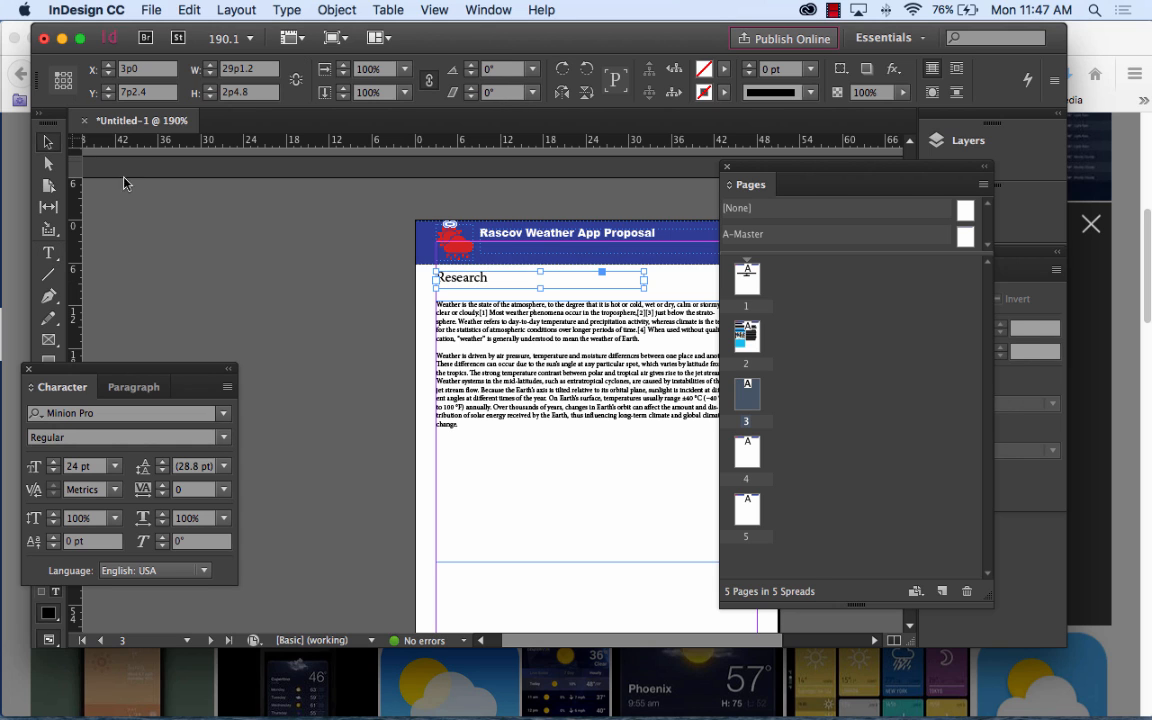
Clear the panels away from page 3 and draw an empty image frame of about 22p6 by 25p0 below the body paragraphs
left_click_drag(797, 172, 943, 185)
left_click(778, 348)
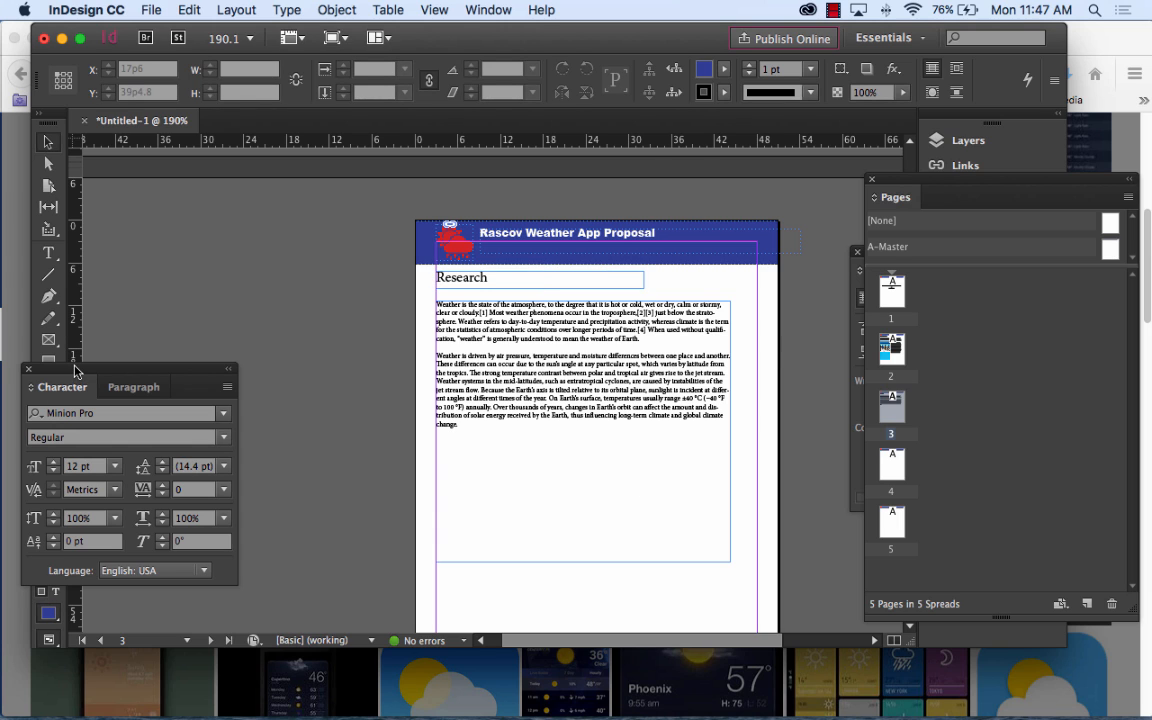
left_click_drag(80, 370, 217, 283)
left_click(47, 340)
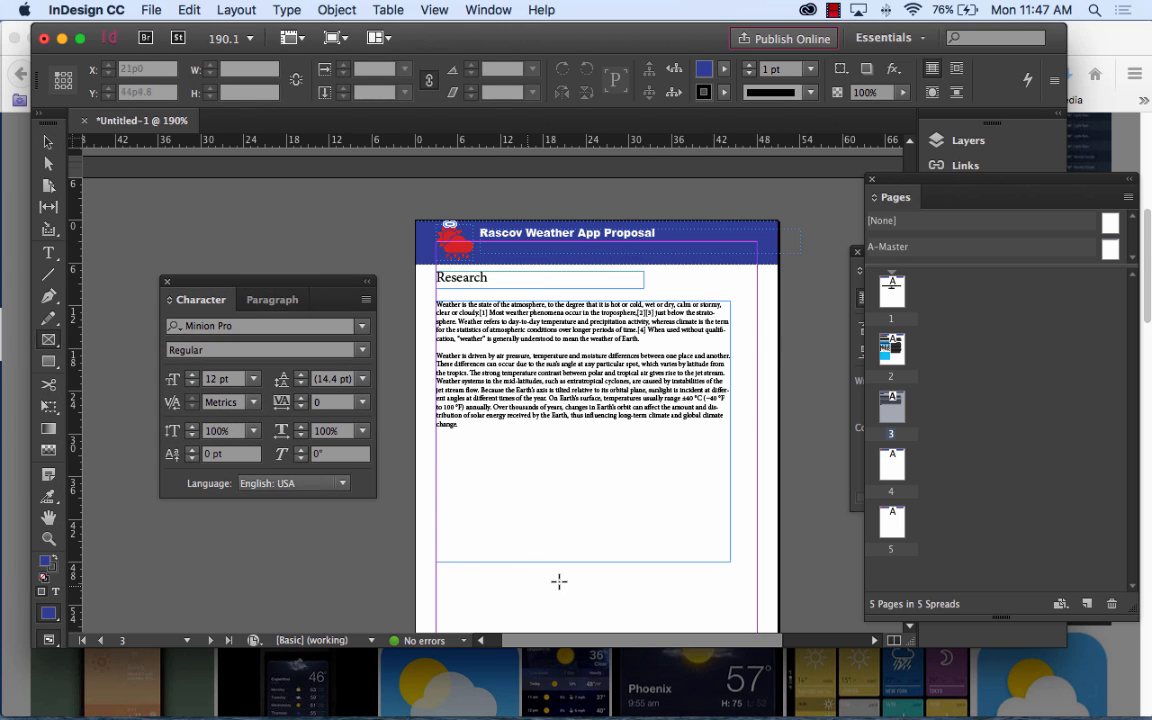
left_click_drag(437, 444, 598, 621)
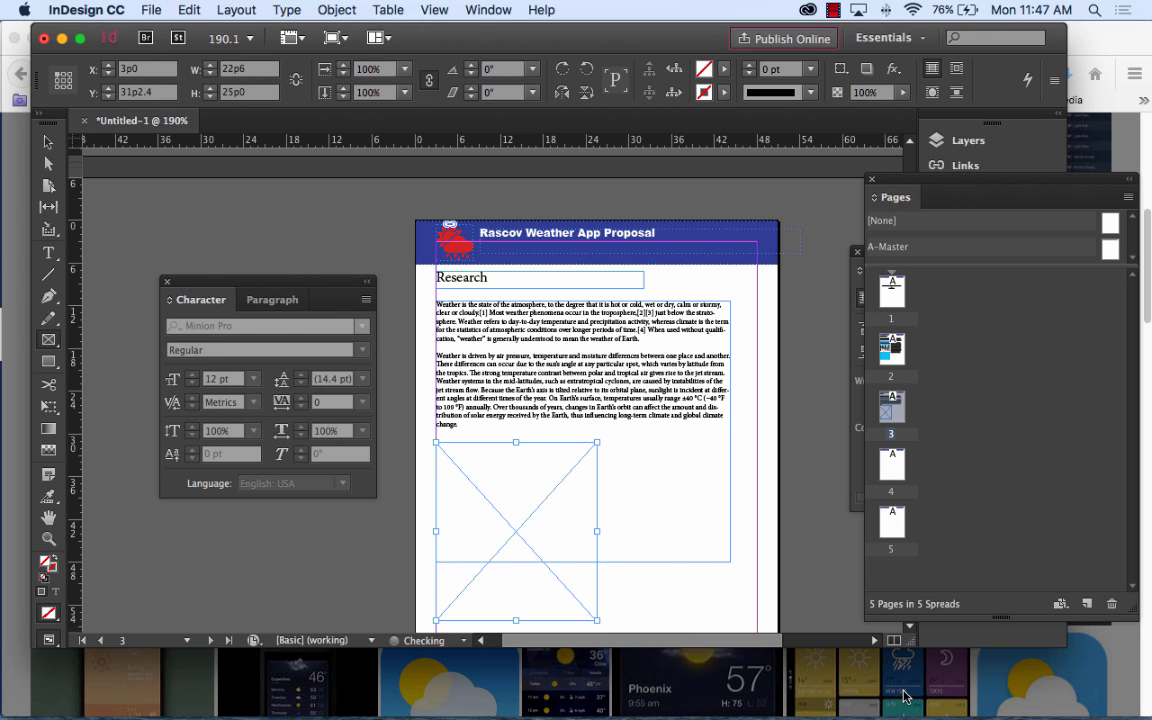
Switch to Firefox and copy the San Francisco hourly weather app image from the search results
left_click(1093, 652)
right_click(395, 436)
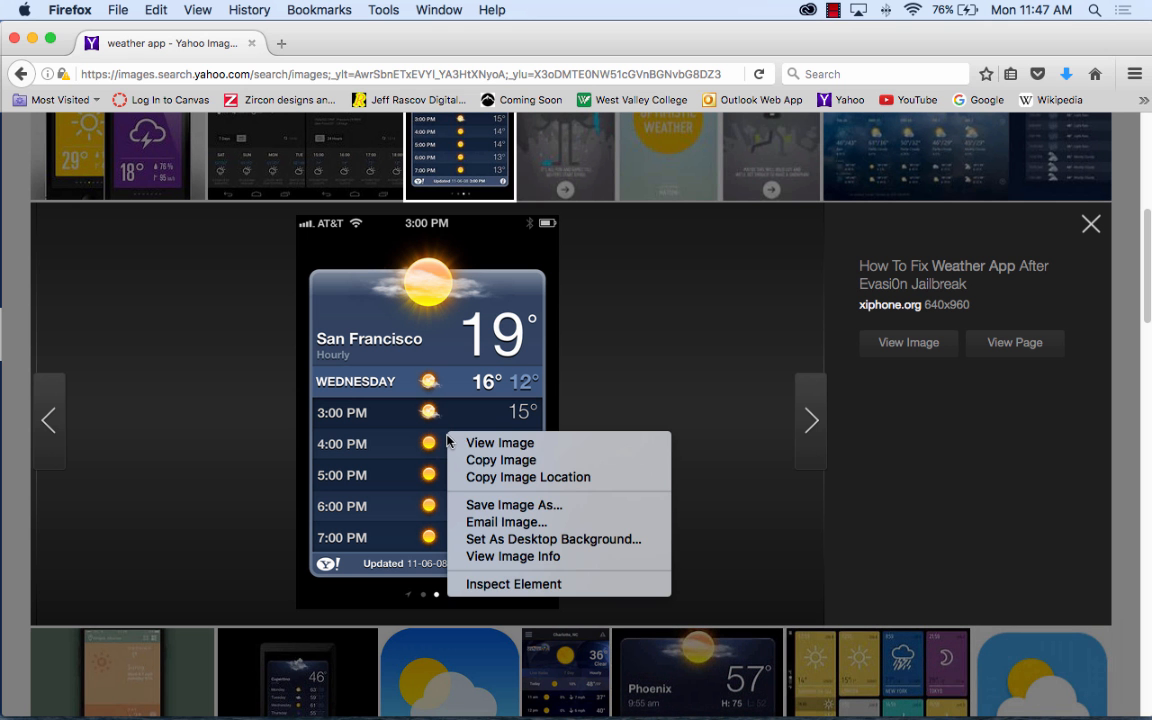
left_click(450, 460)
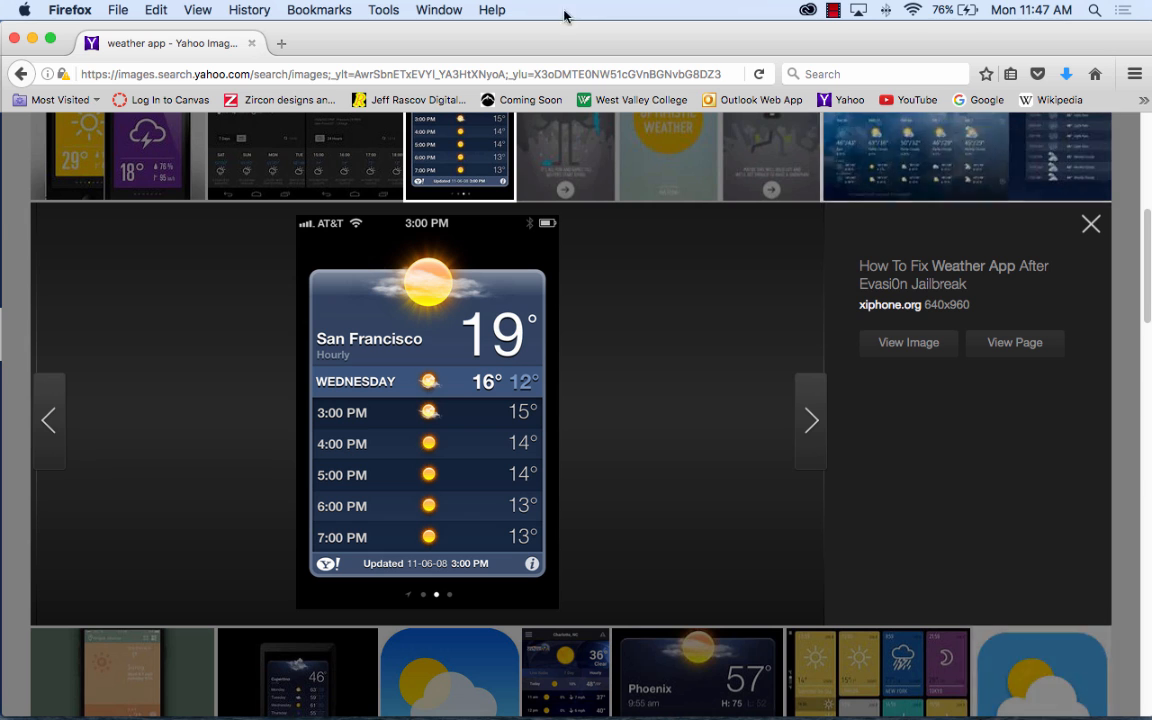
Switch back to InDesign and paste the copied weather app image onto page 3
mouse_move(763, 708)
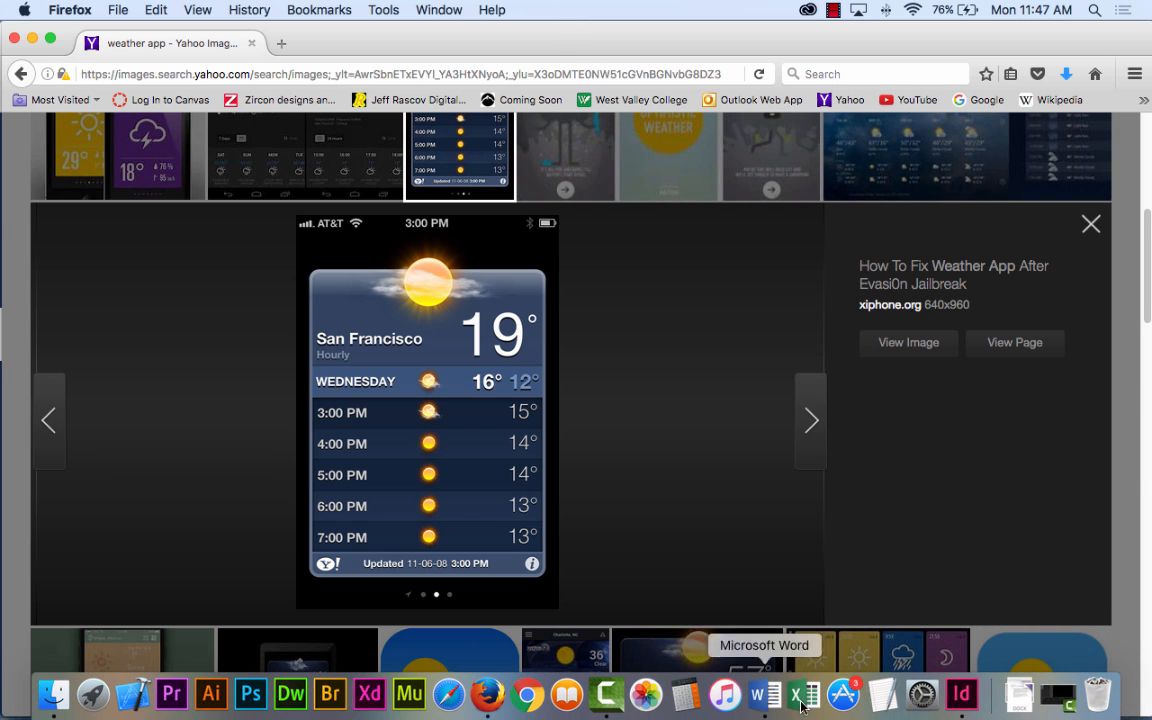
left_click(958, 694)
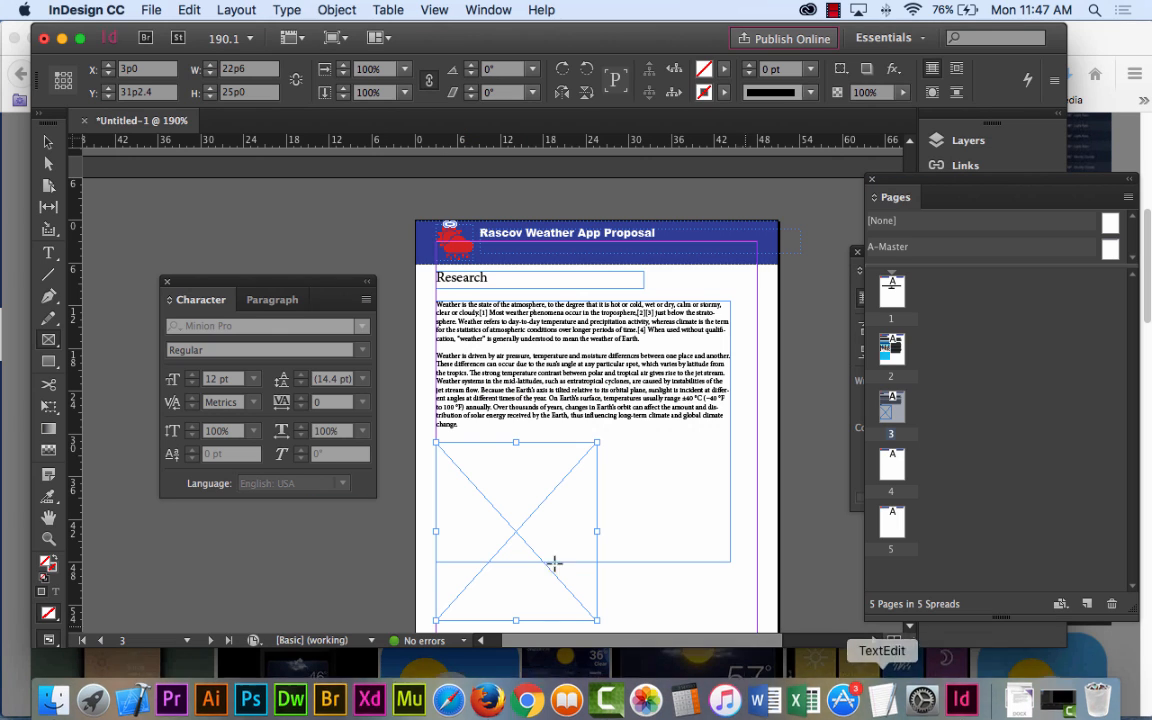
left_click(486, 539)
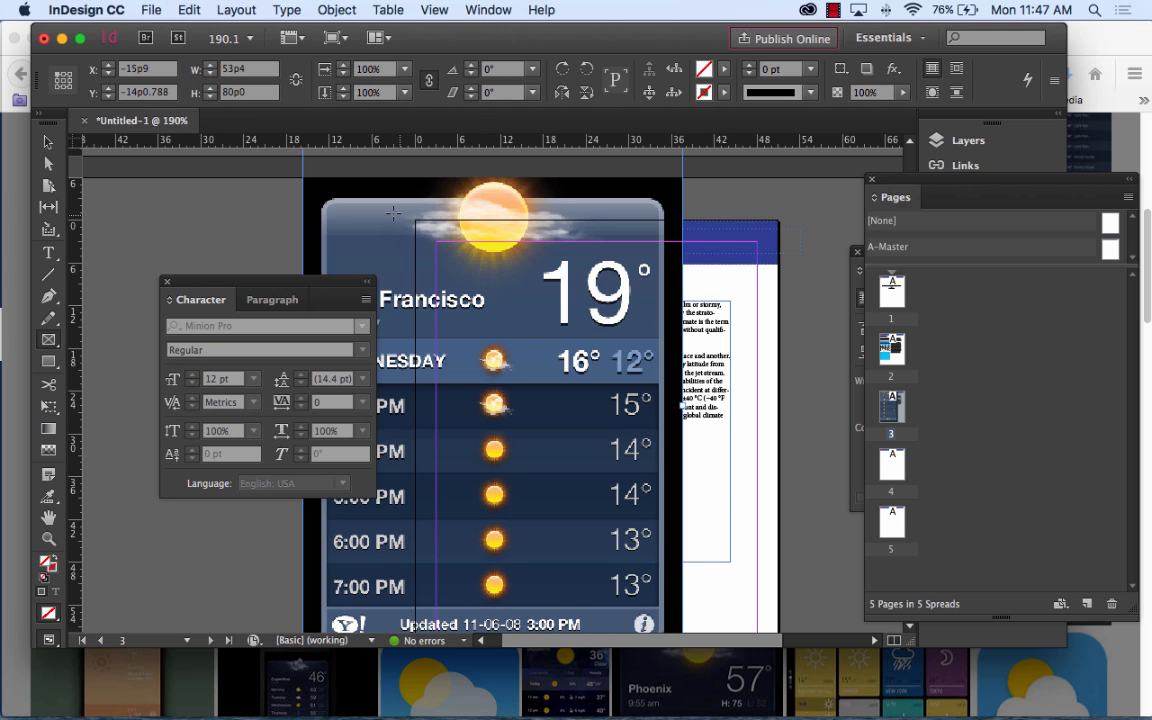
Try to reduce the pasted image's frame to about 22p6 wide and move it over the empty frame on page 3
scroll(627, 371, "up", 4)
left_click(47, 143)
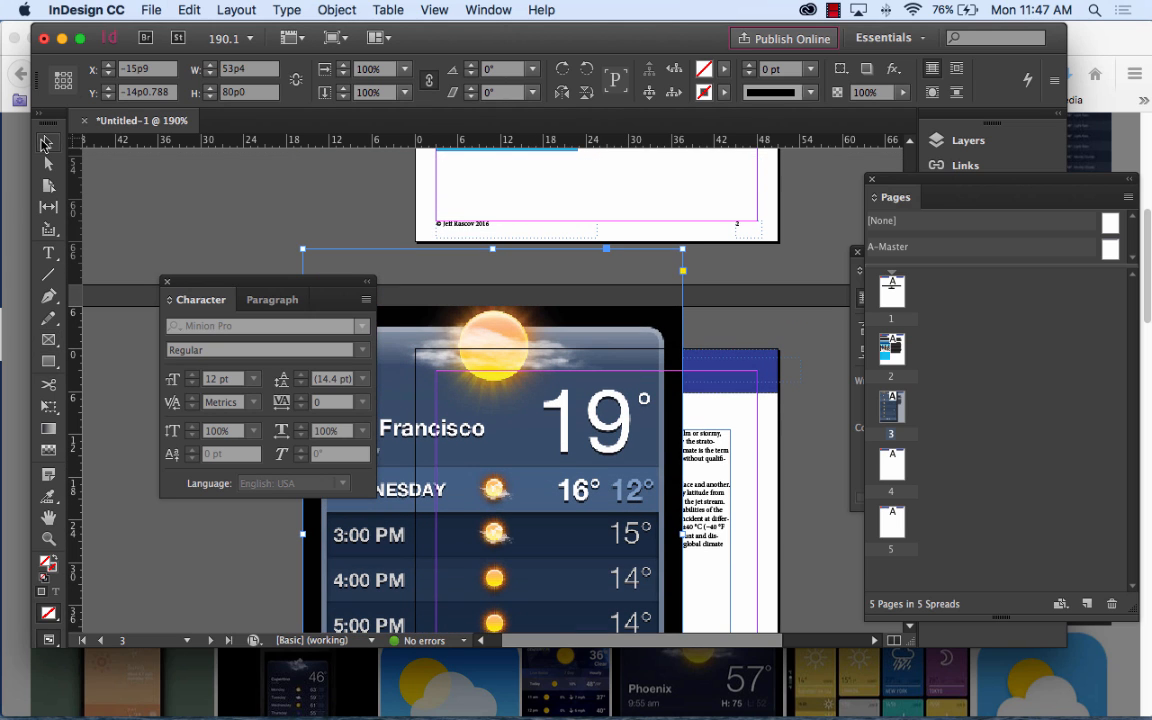
left_click_drag(683, 244, 520, 486)
left_click_drag(418, 596, 553, 565)
Undo the move and the resize of the pasted weather app image's frame
left_click(189, 9)
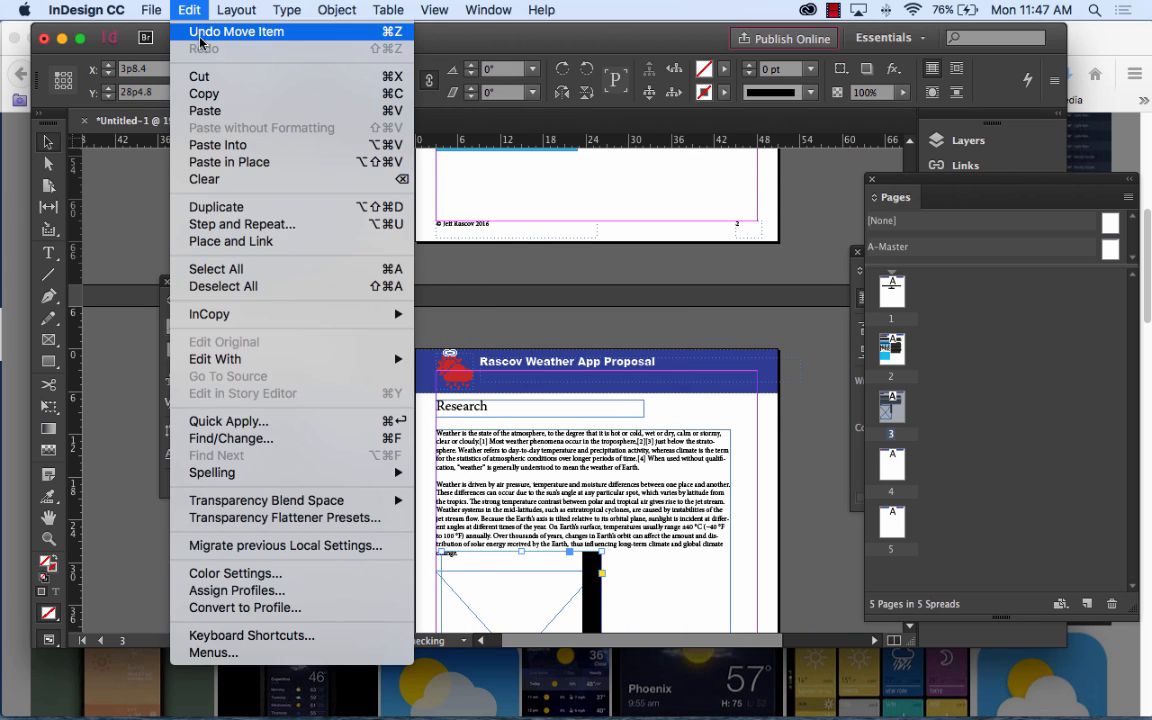
left_click(205, 32)
left_click(189, 9)
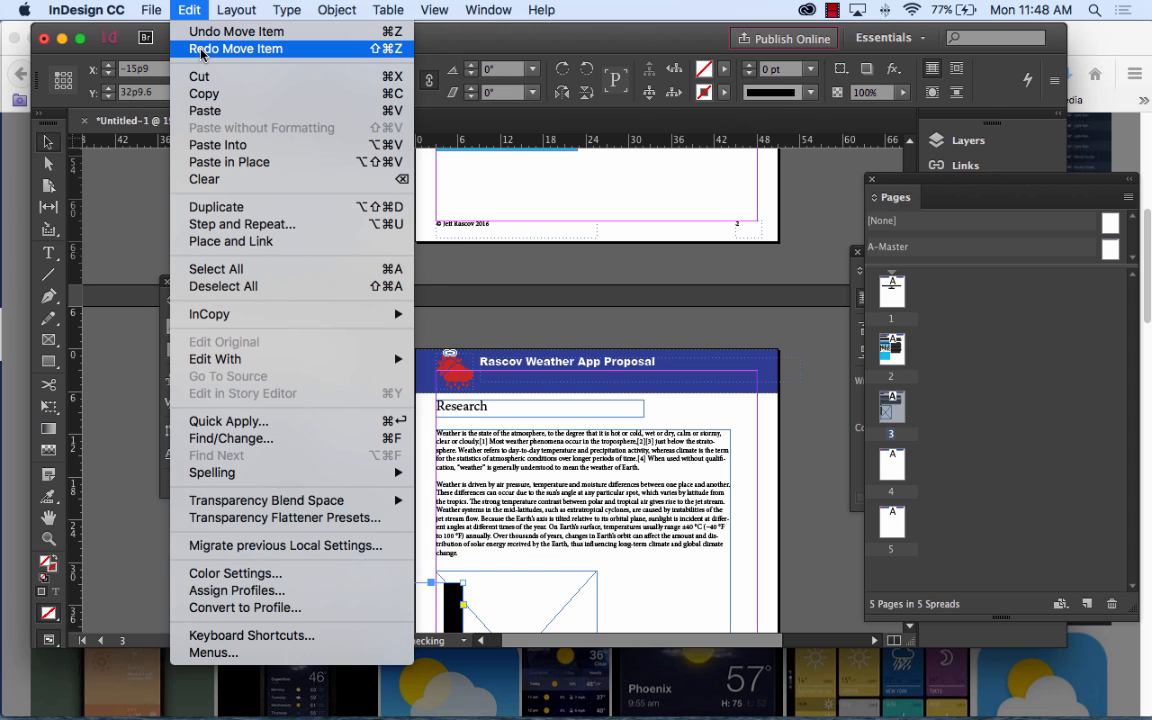
left_click(203, 48)
left_click(200, 9)
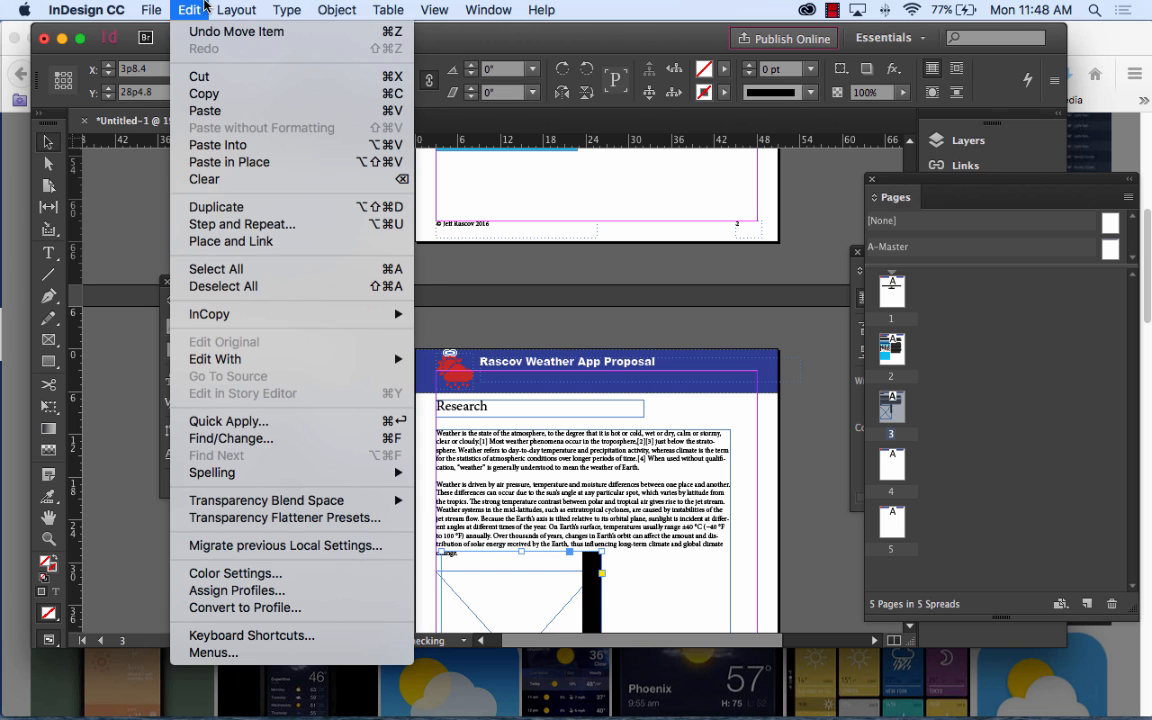
left_click(188, 31)
left_click(180, 9)
left_click(193, 24)
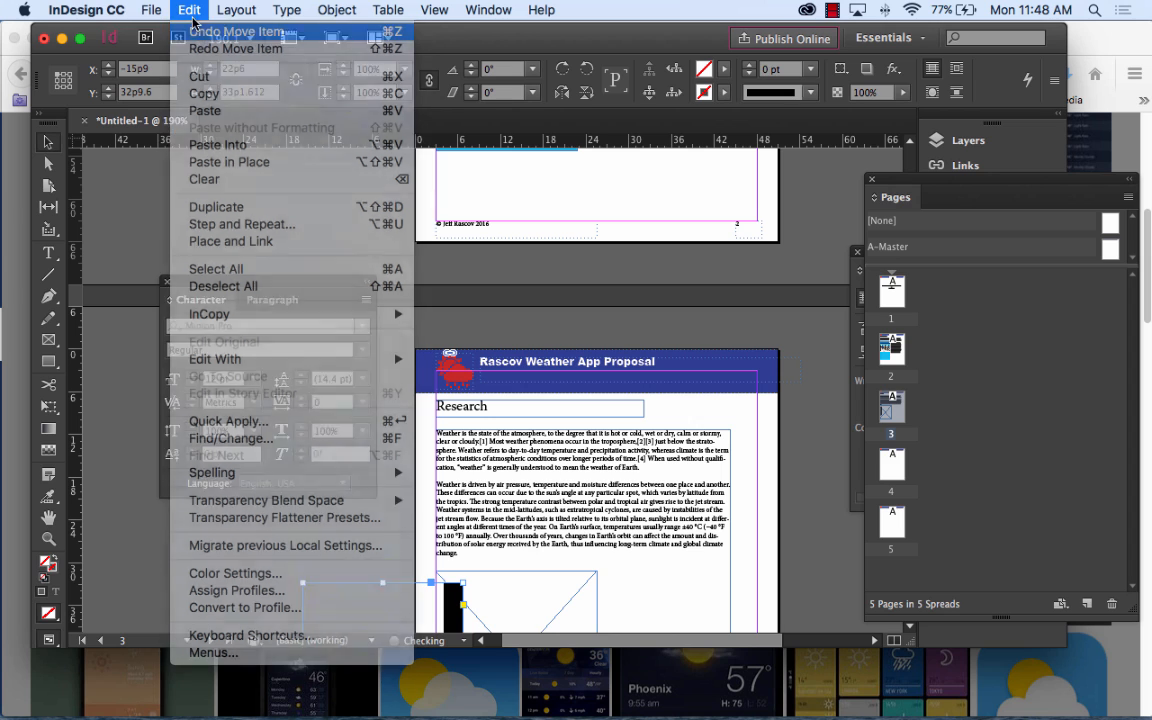
left_click(180, 9)
left_click(190, 31)
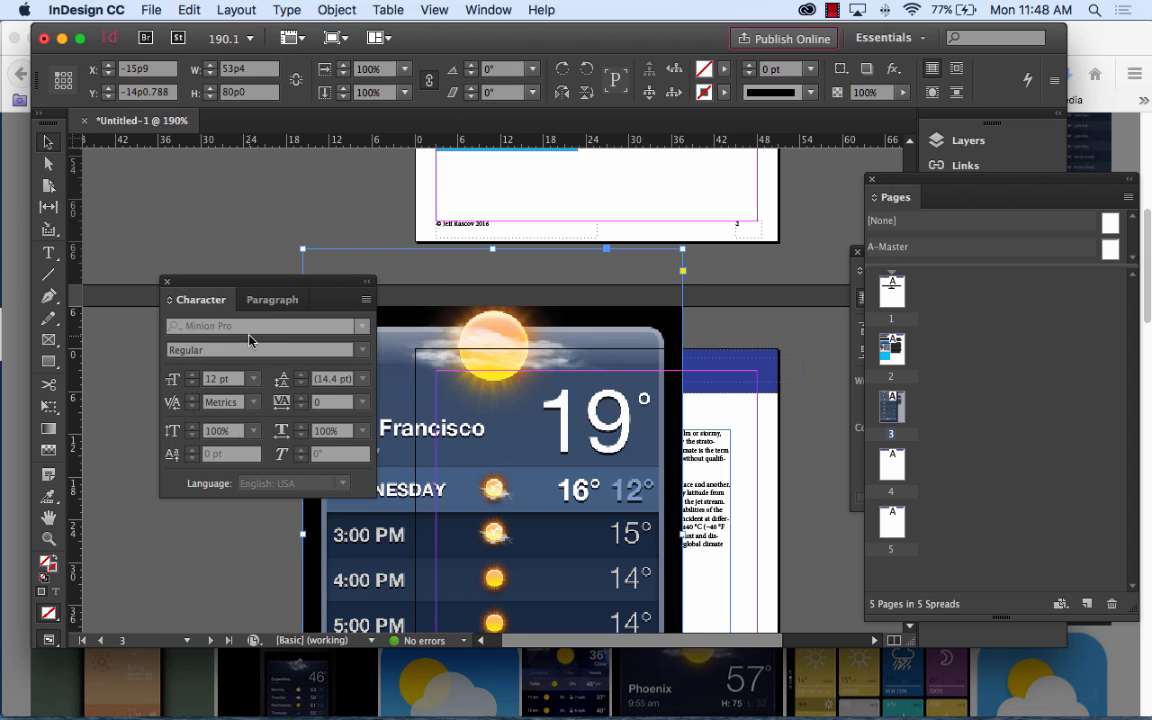
left_click(48, 340)
mouse_move(683, 248)
left_mouse_down()
mouse_move(628, 290)
mouse_move(621, 281)
left_mouse_up()
left_click(188, 9)
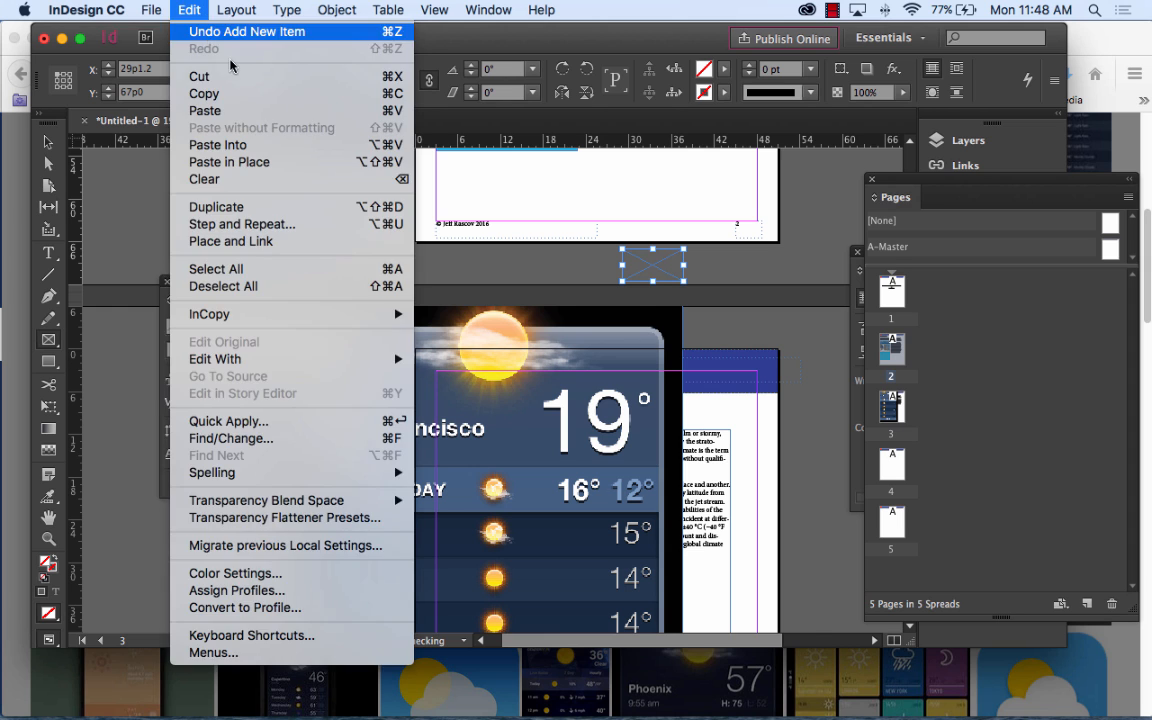
left_click(200, 31)
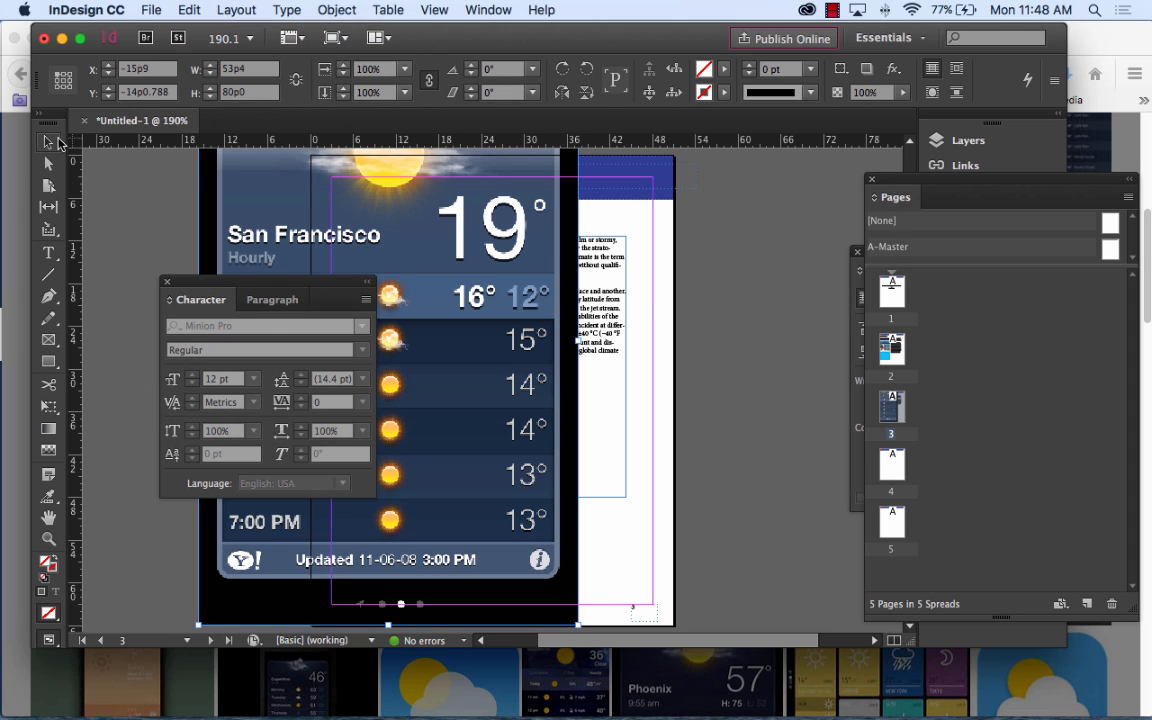
Zoom out to 125% and move the Character panel clear of the pasted image
key("super+minus")
key("super+minus")
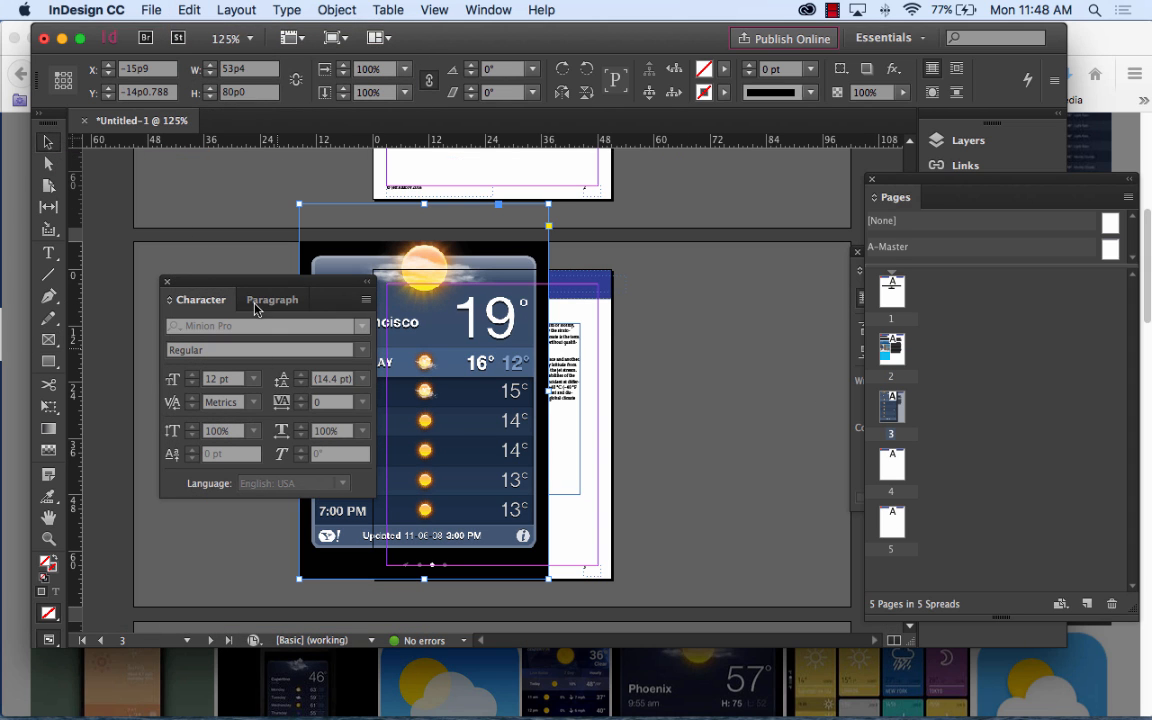
left_click_drag(201, 282, 772, 285)
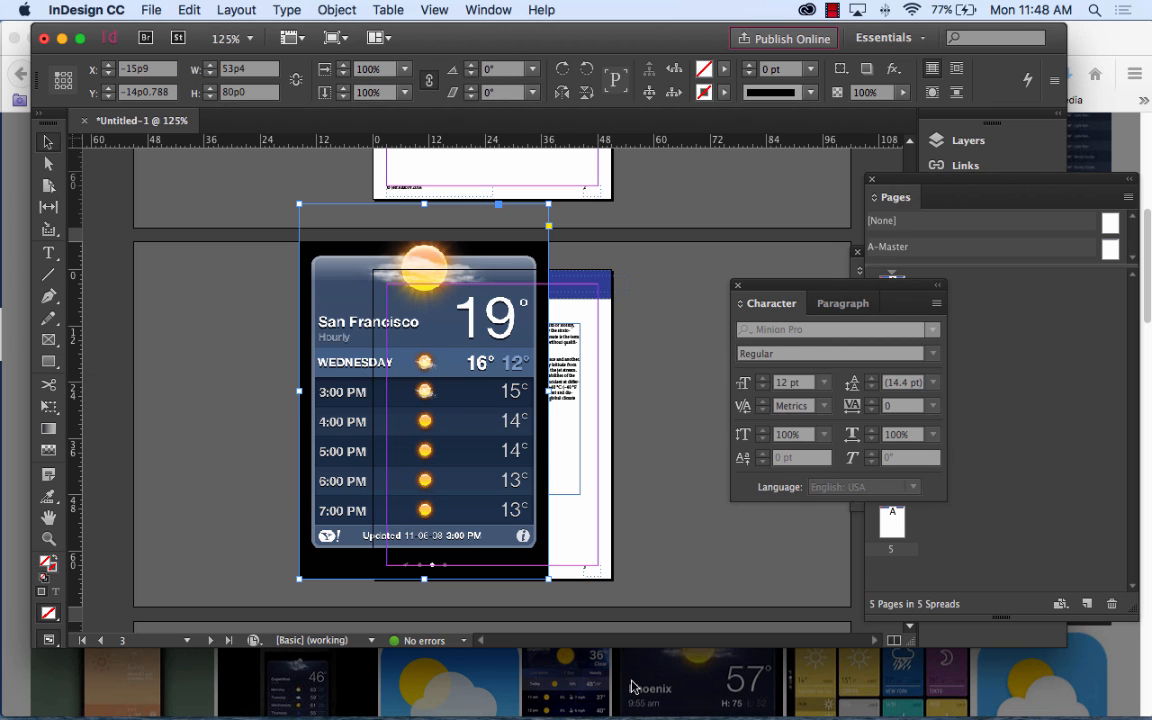
Try to shrink the pasted image's frame to about 24p10.2 by 59p0.8 from its lower corner, and undo the resize
left_click_drag(548, 579, 415, 481)
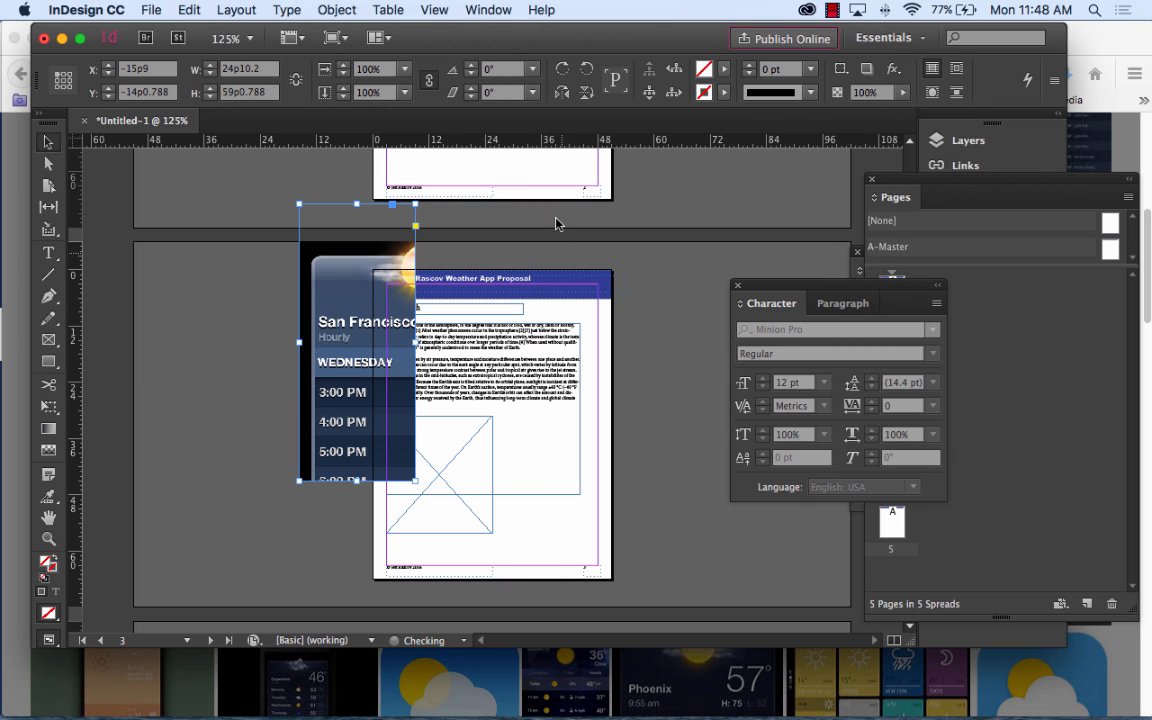
left_click(189, 9)
left_click(183, 31)
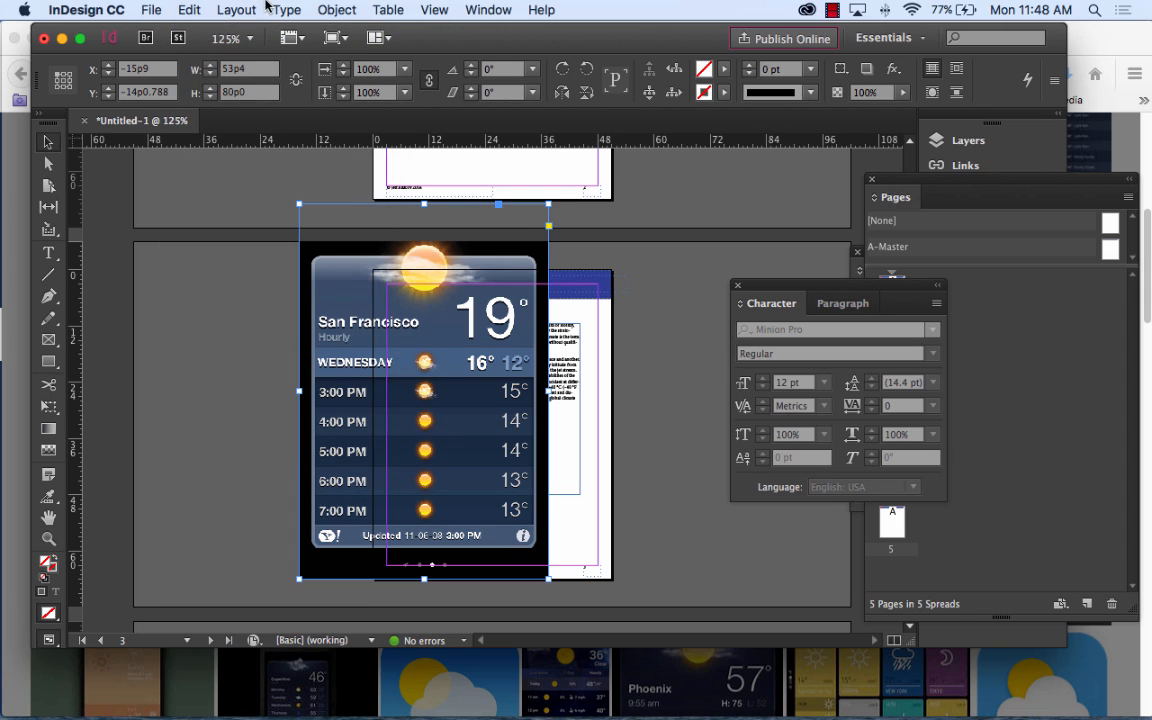
left_click(186, 9)
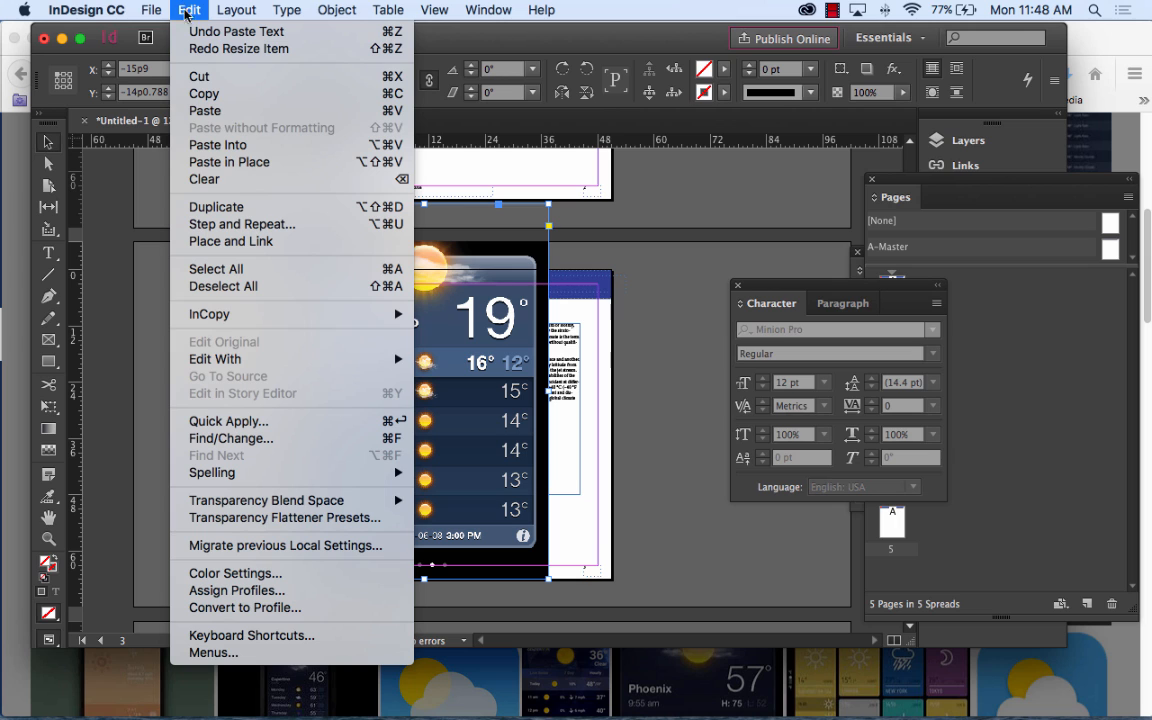
left_click(138, 214)
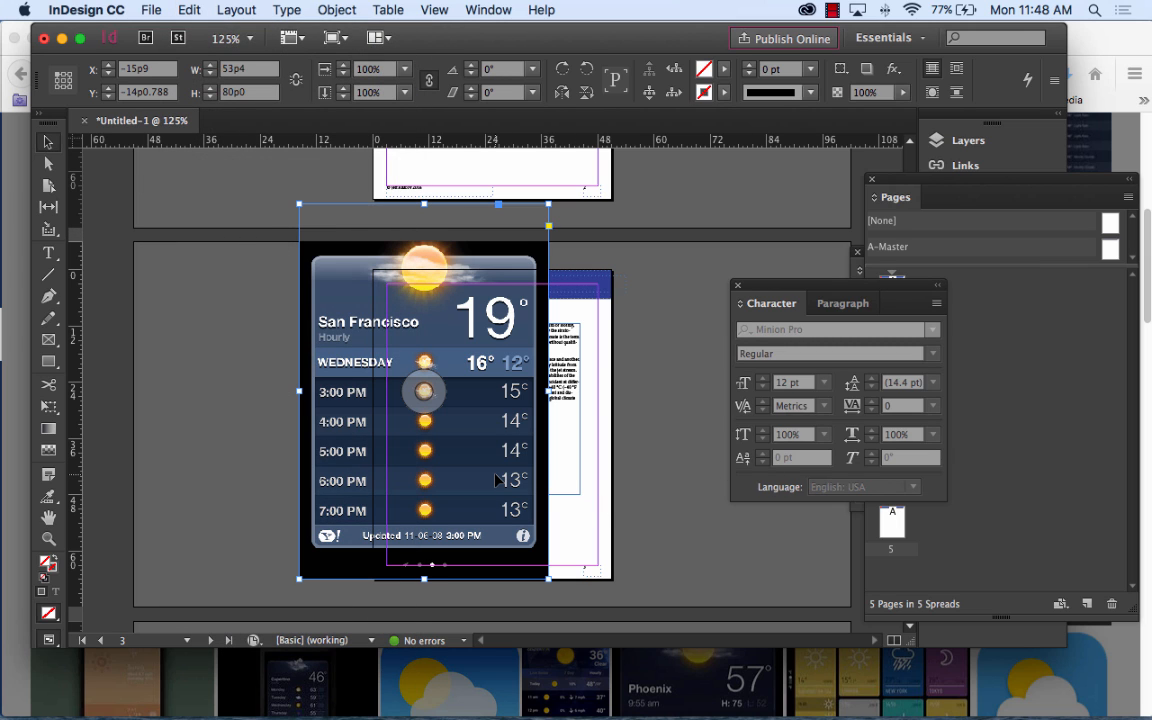
Scale the pasted San Francisco weather image to about 17p10.9 by 26p10.3 with Free Transform and place it at page 3's left margin below the text
left_click(48, 408)
left_click_drag(547, 203, 350, 347)
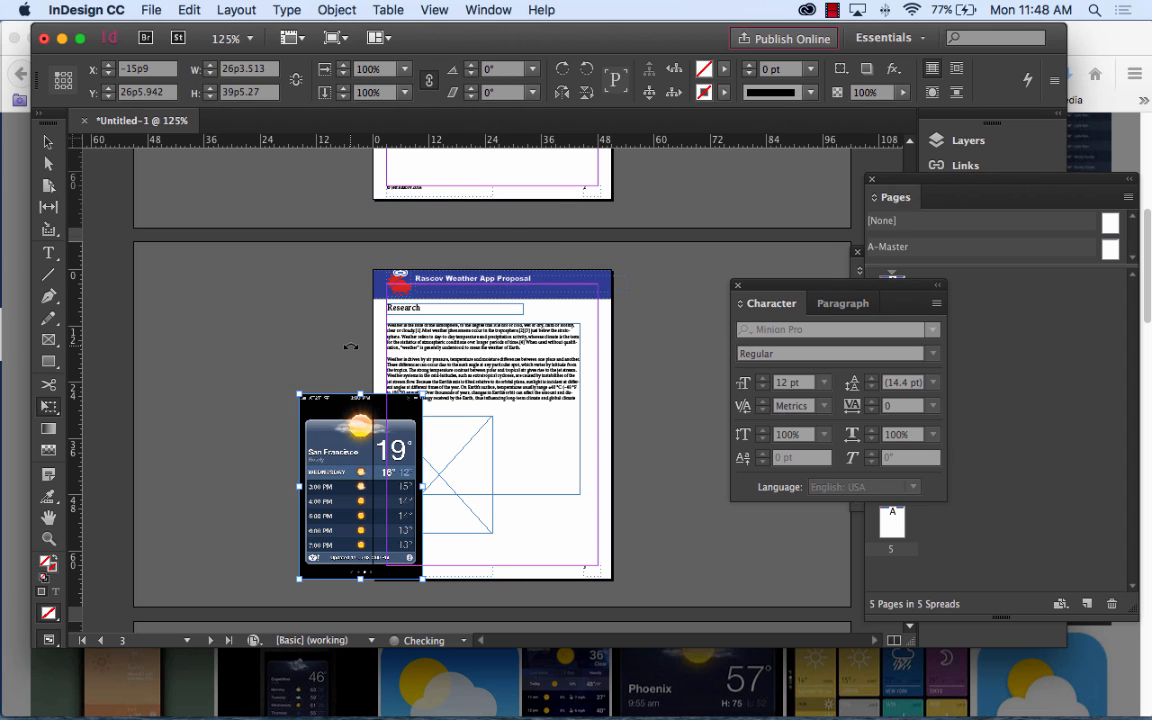
left_click_drag(365, 490, 462, 490)
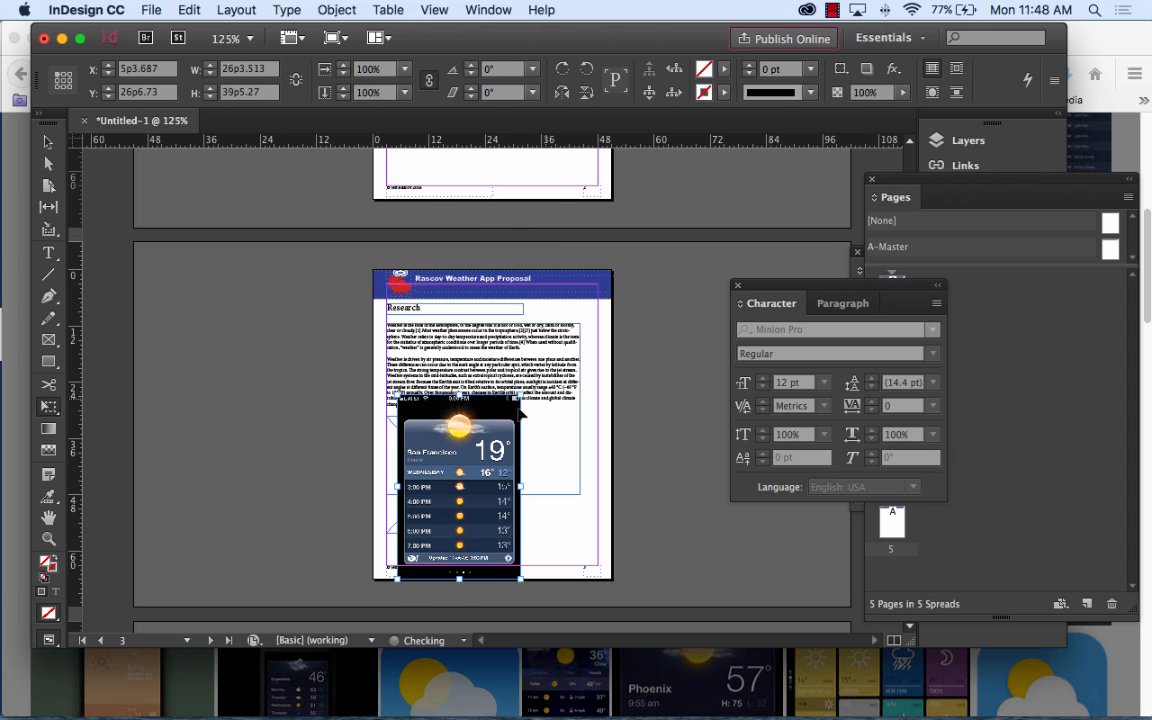
left_click_drag(522, 397, 482, 454)
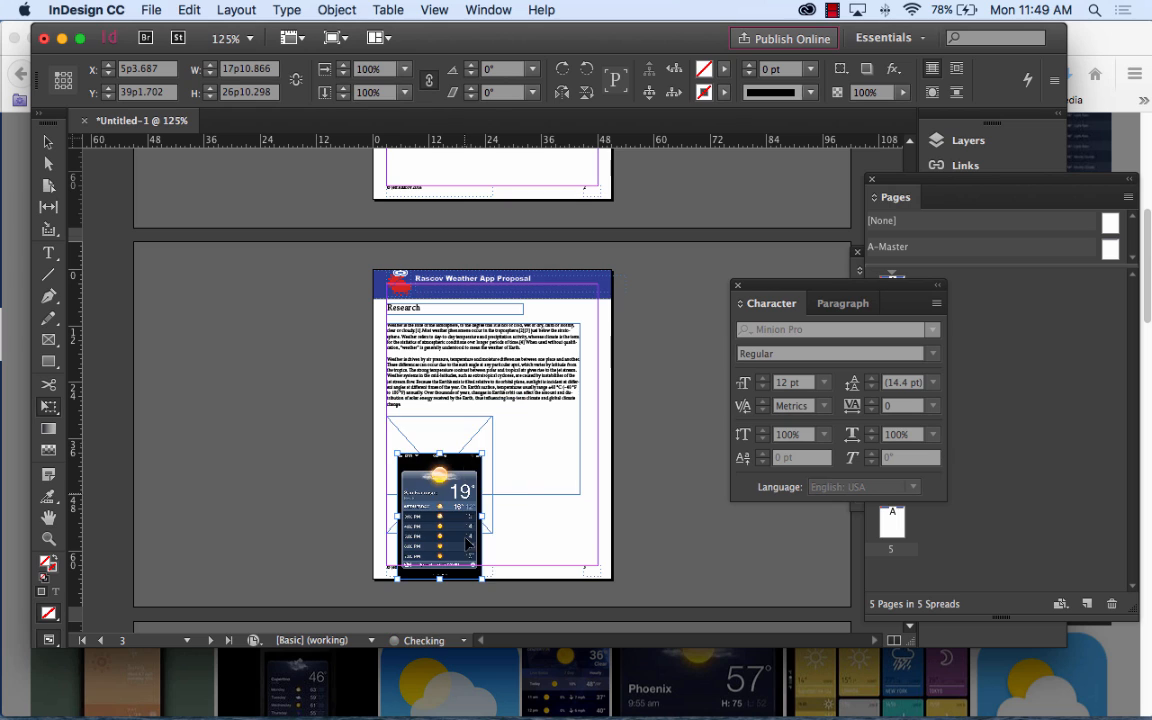
left_click_drag(453, 529, 448, 456)
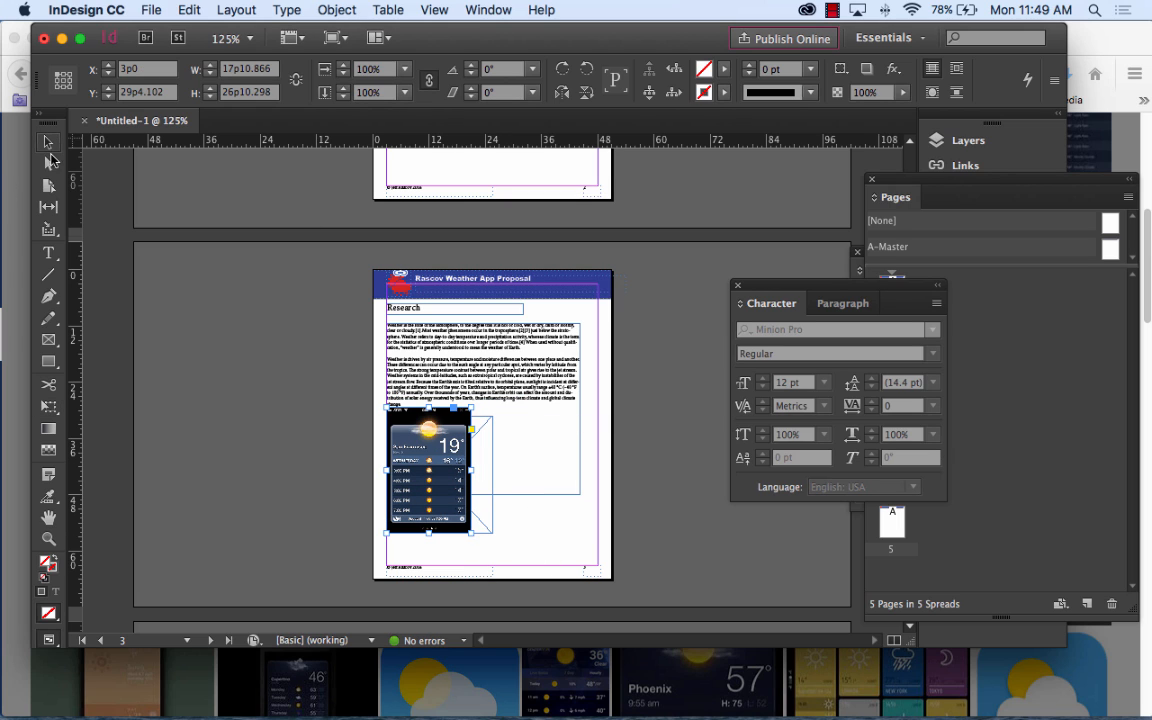
Delete the empty frame behind the weather image and place a duplicate of the image beside it, at about X 23p7.8, Y 31p9.6
left_click(493, 531)
key("Delete")
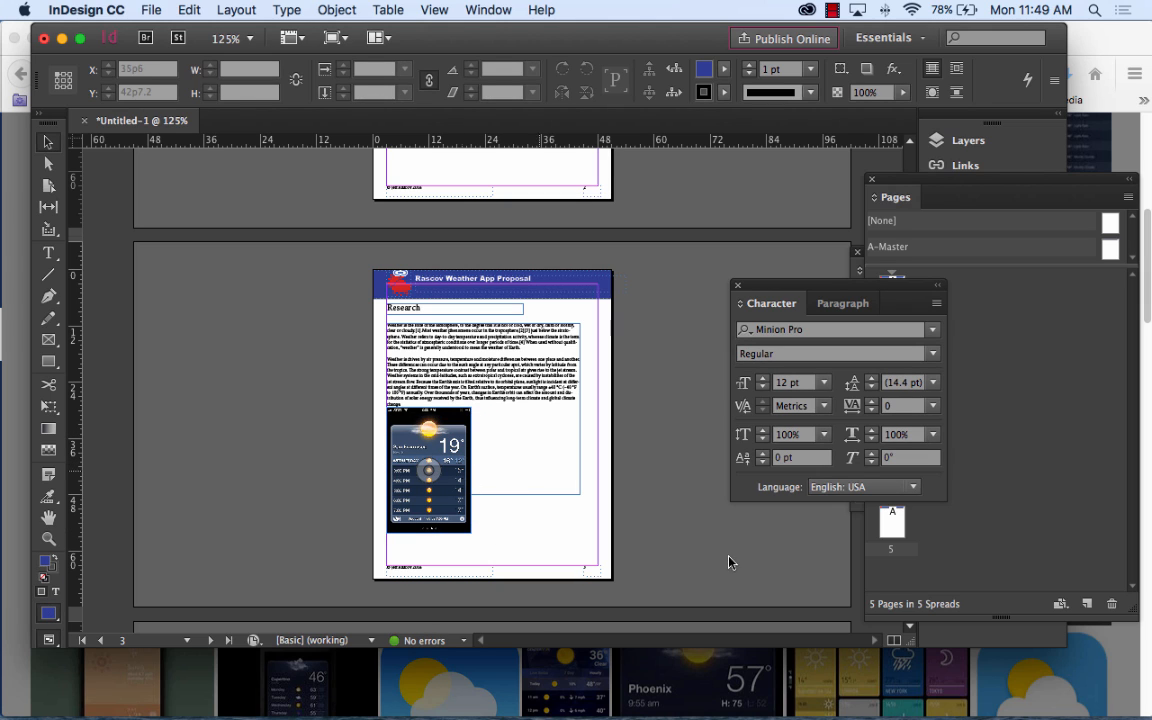
left_click_drag(450, 462, 548, 474)
Switch to Firefox, browse the weather app image results, and copy the three-screen Stockholm weather app image
left_click(860, 703)
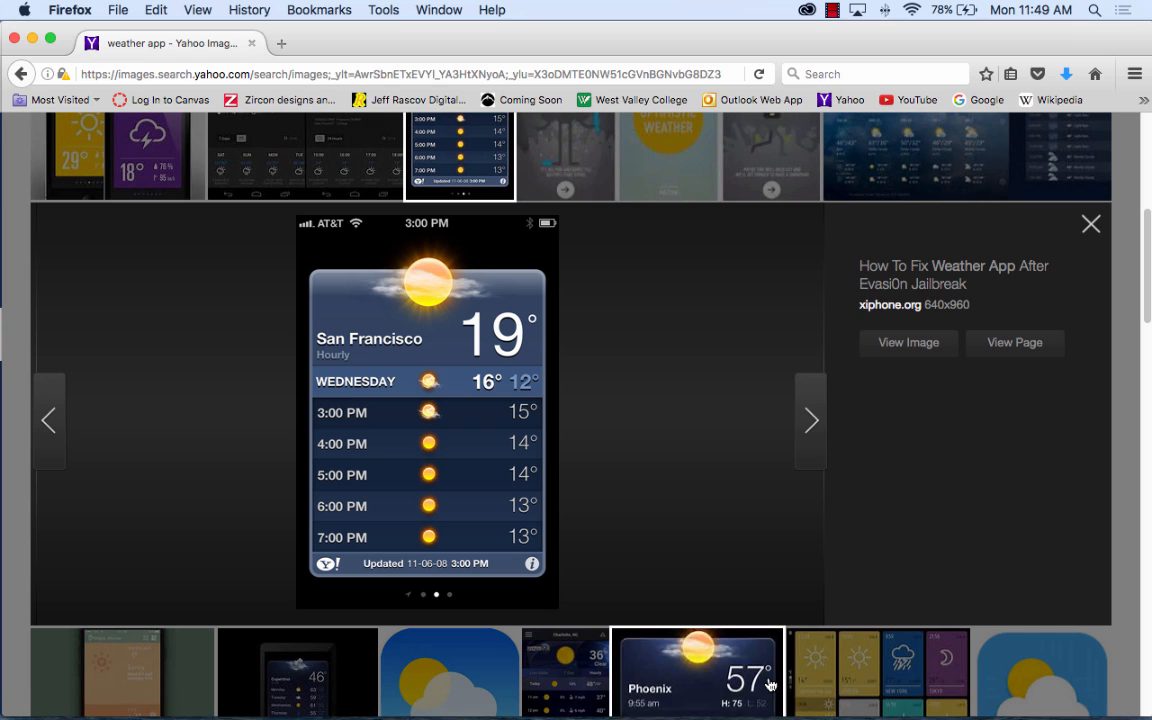
scroll(547, 459, "down", 5)
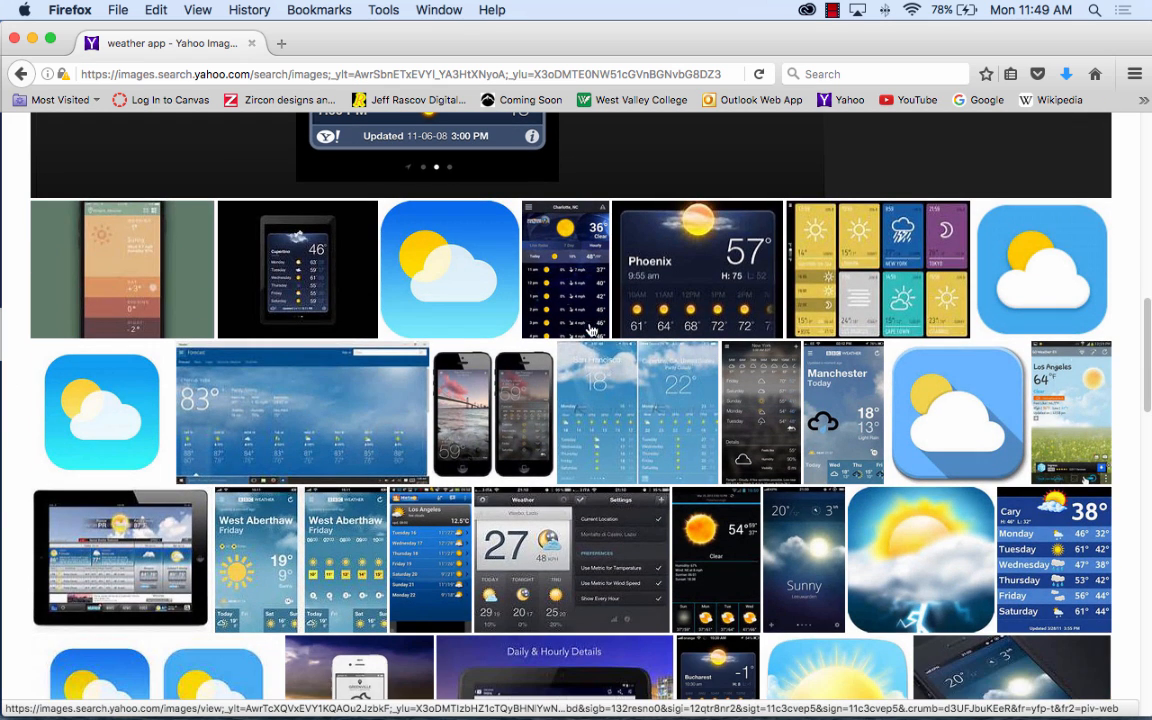
scroll(566, 293, "down", 5)
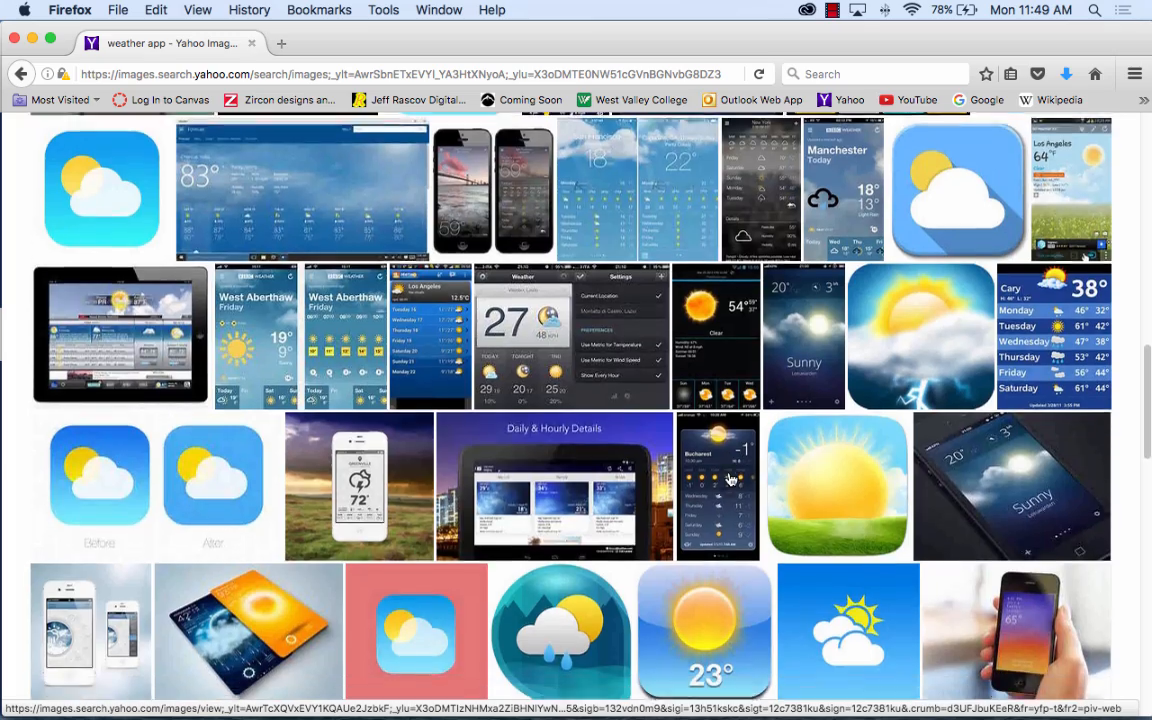
scroll(730, 480, "down", 7)
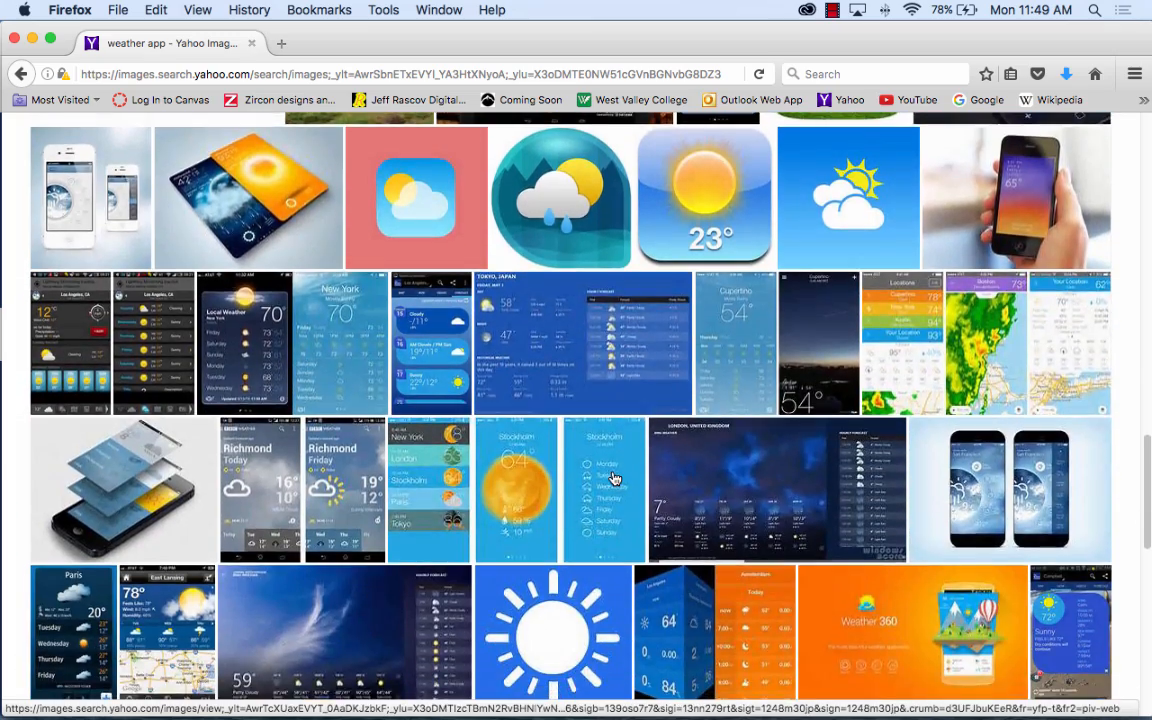
left_click(611, 476)
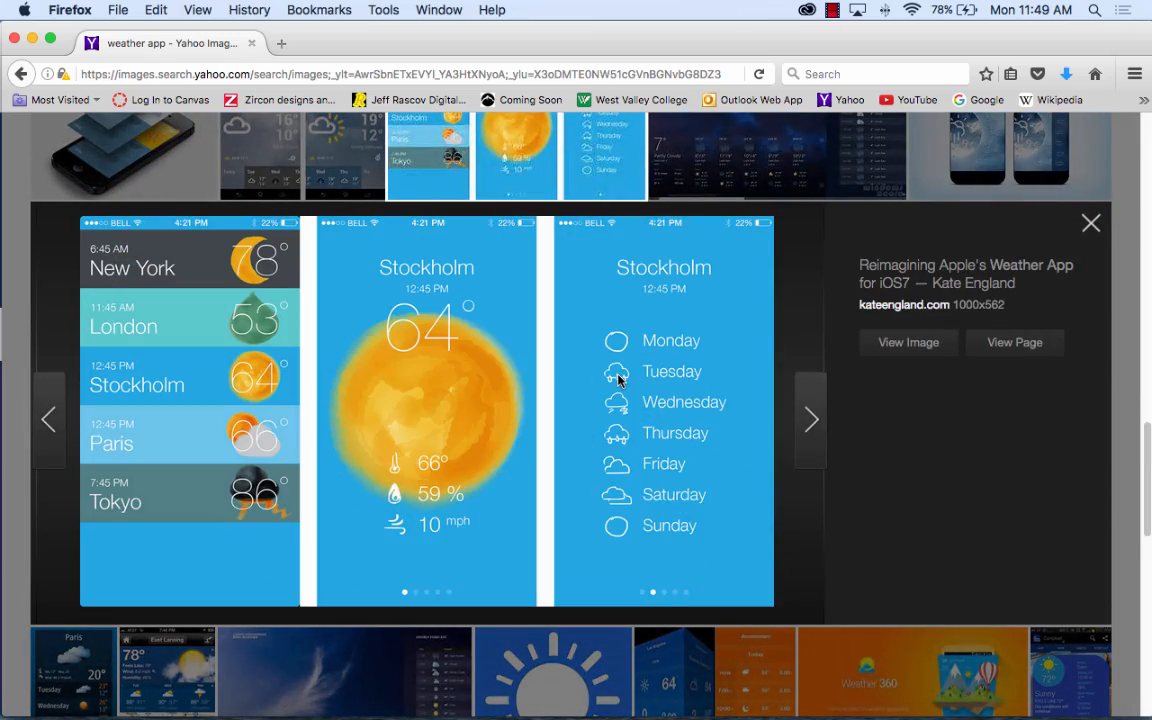
right_click(618, 378)
left_click(650, 398)
Return to InDesign and paste the copied Stockholm weather image onto page 3
mouse_move(566, 712)
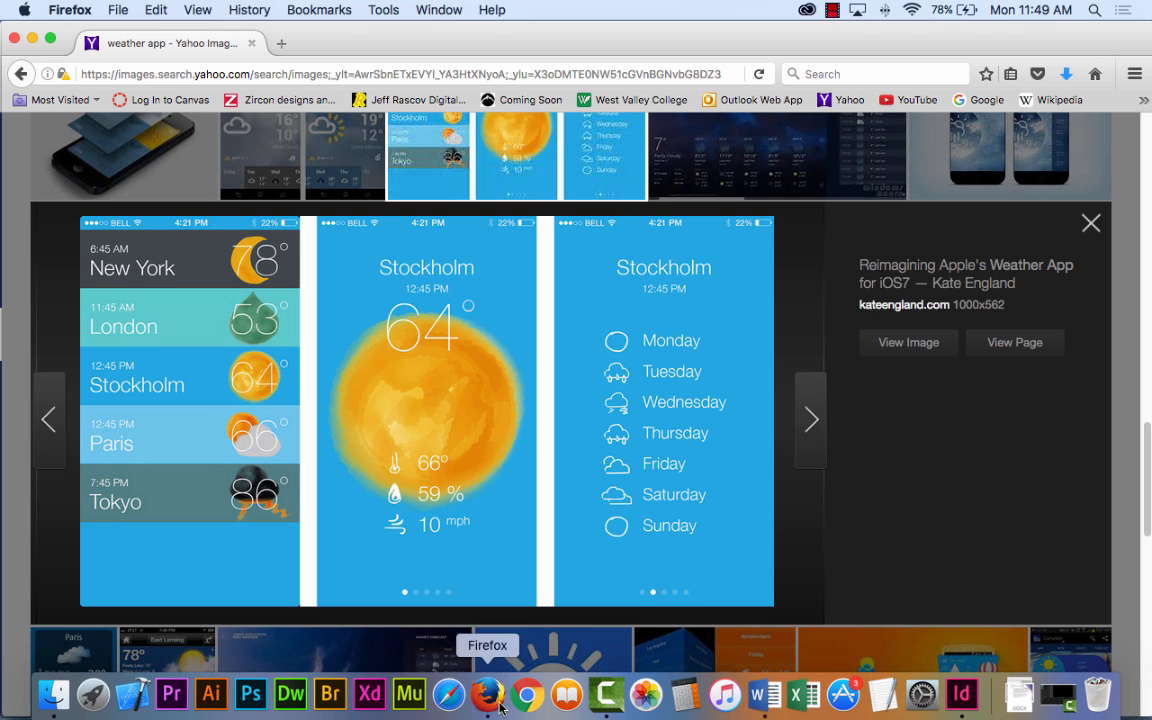
left_click(964, 705)
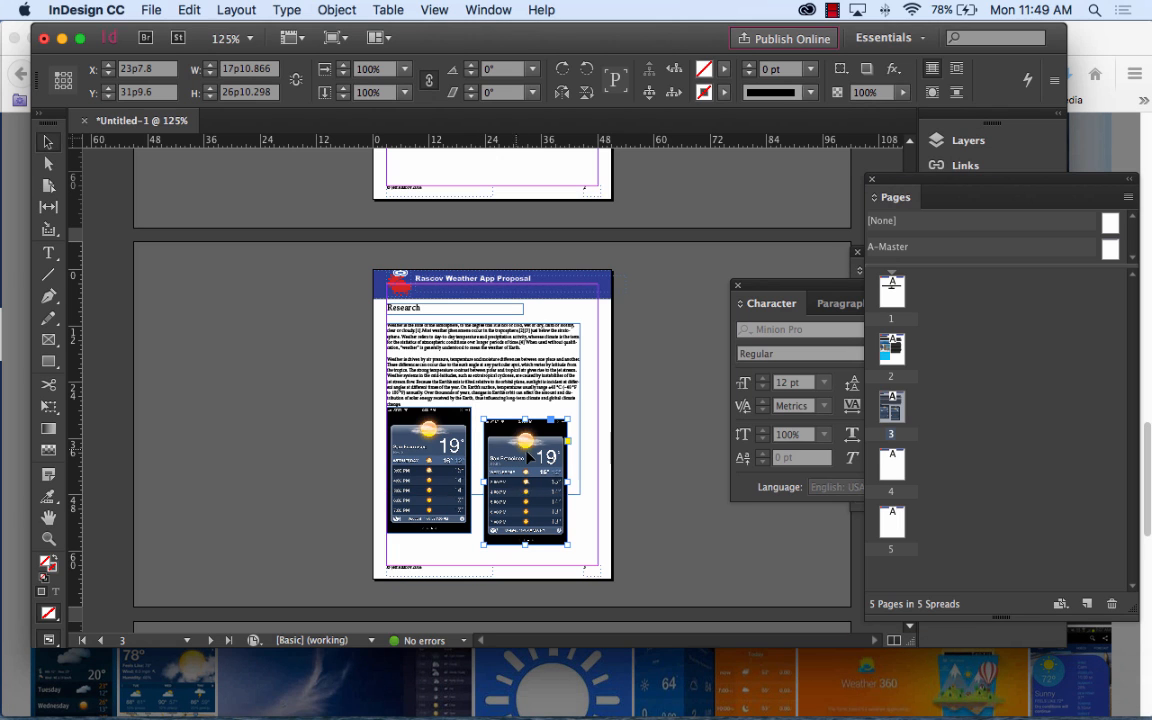
left_click(189, 10)
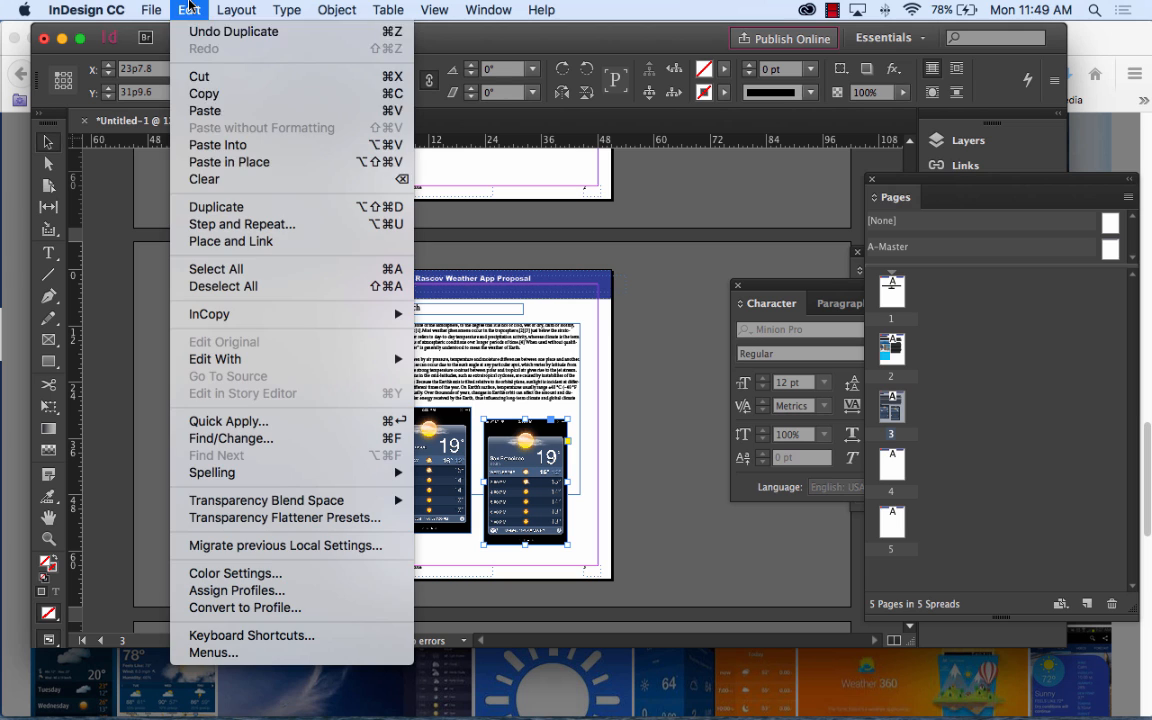
left_click(229, 162)
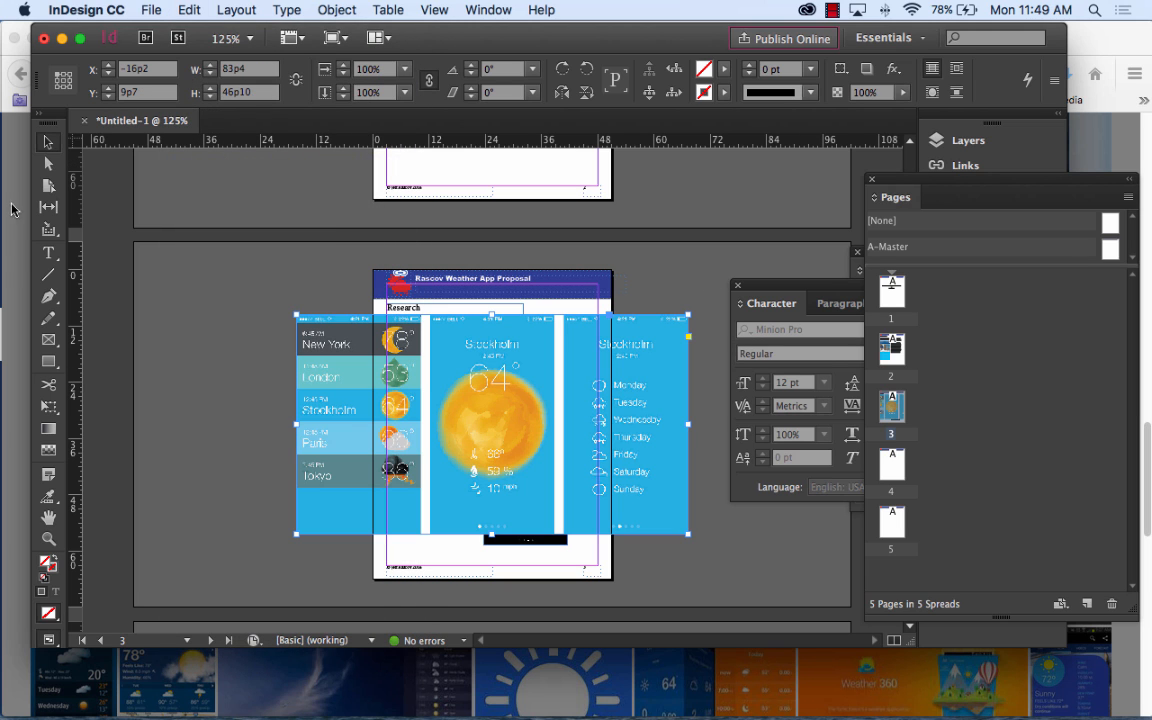
Scale the Stockholm image to about 34p10.2 by 19p7 with Free Transform and move it to the lower right of page 3
left_click(48, 406)
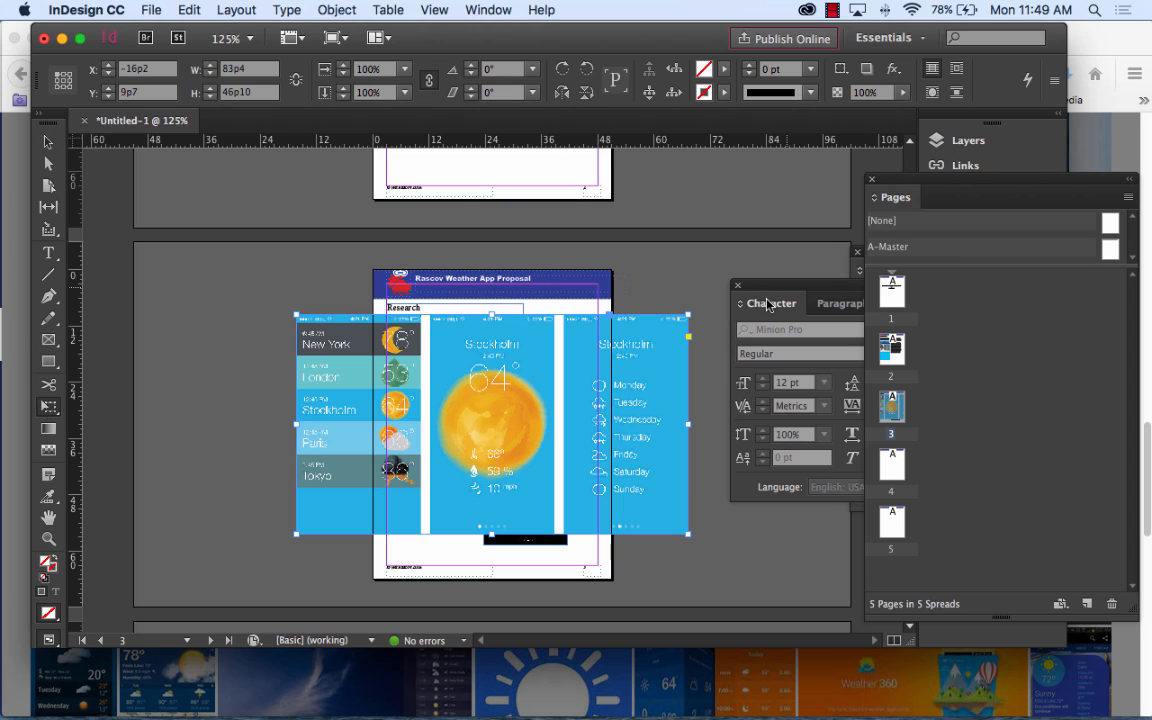
left_click_drag(686, 316, 470, 450)
left_click_drag(435, 490, 586, 507)
left_click(48, 141)
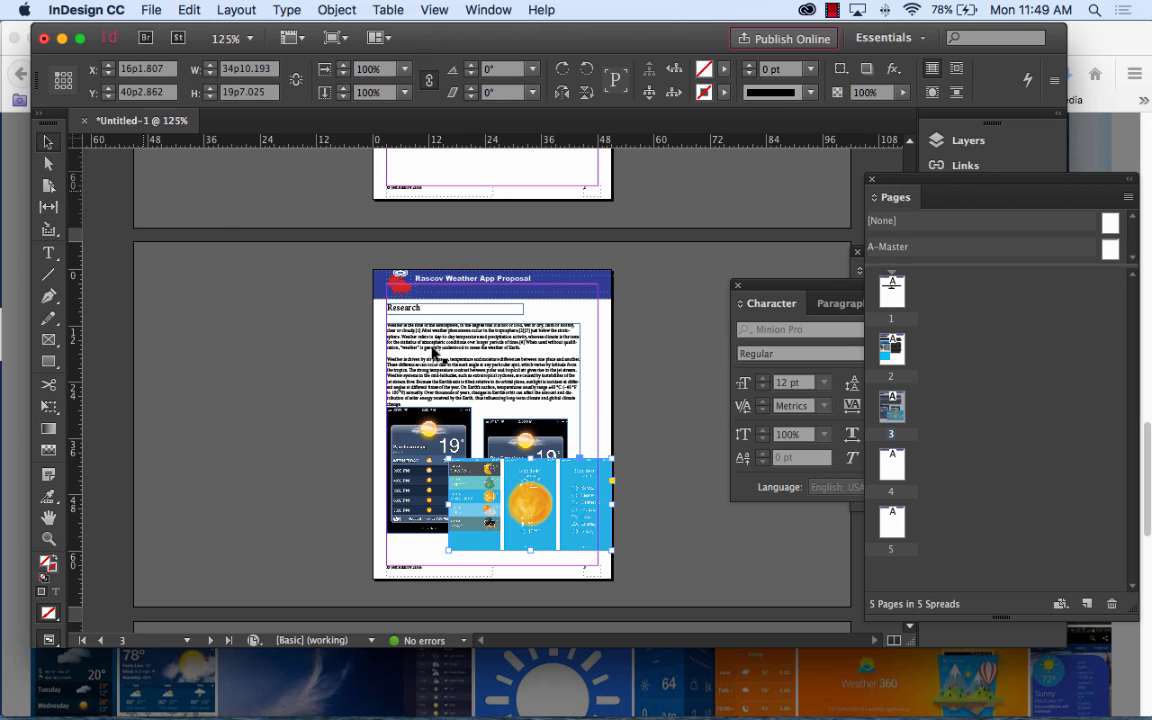
Delete the duplicate San Francisco image and align the Stockholm image's right edge with page 3's right margin
left_click(556, 432)
left_click_drag(556, 432, 533, 494)
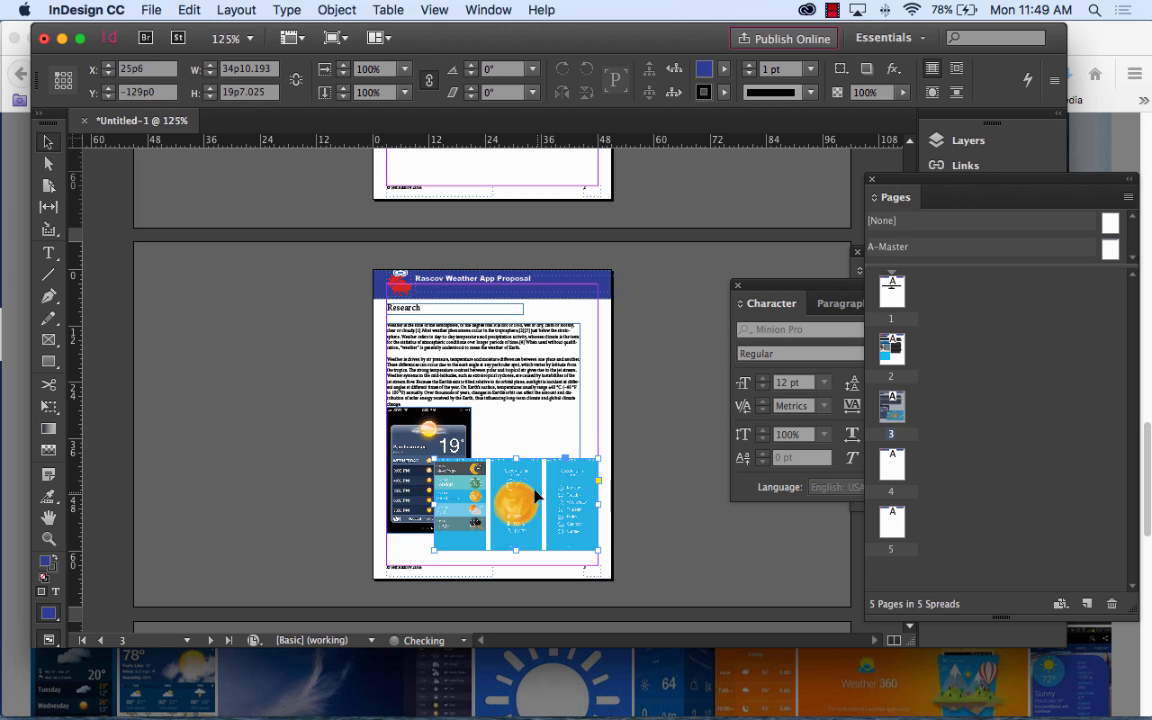
left_click(576, 426)
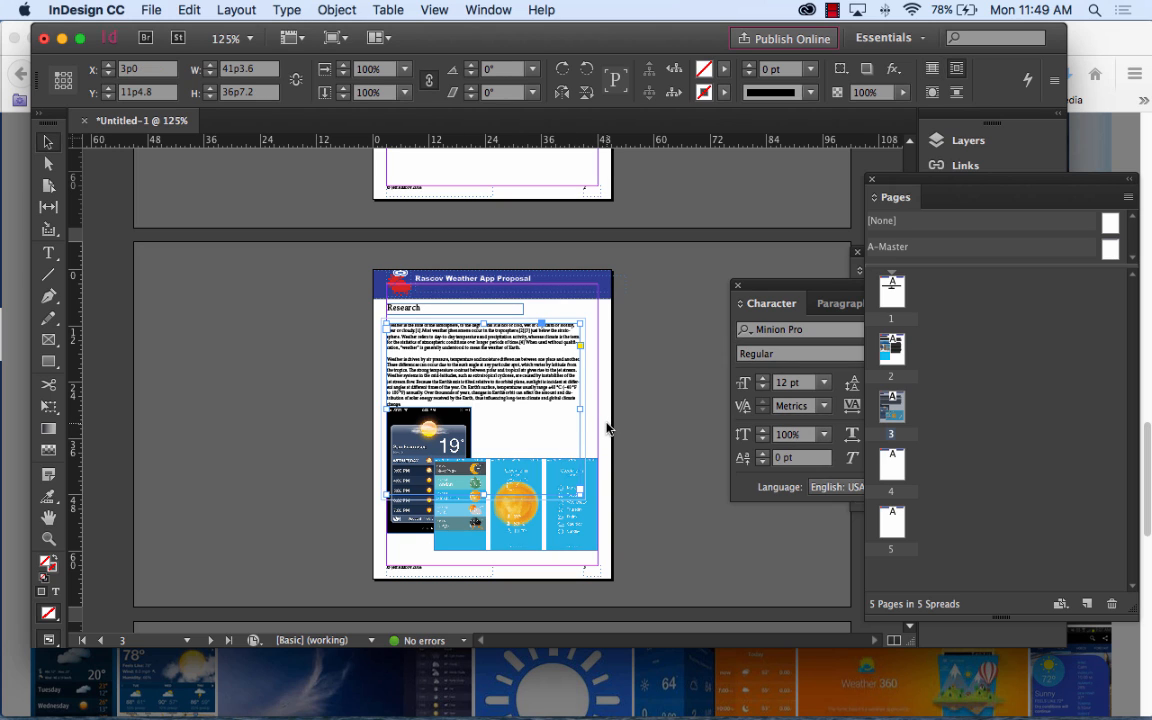
left_click(606, 428)
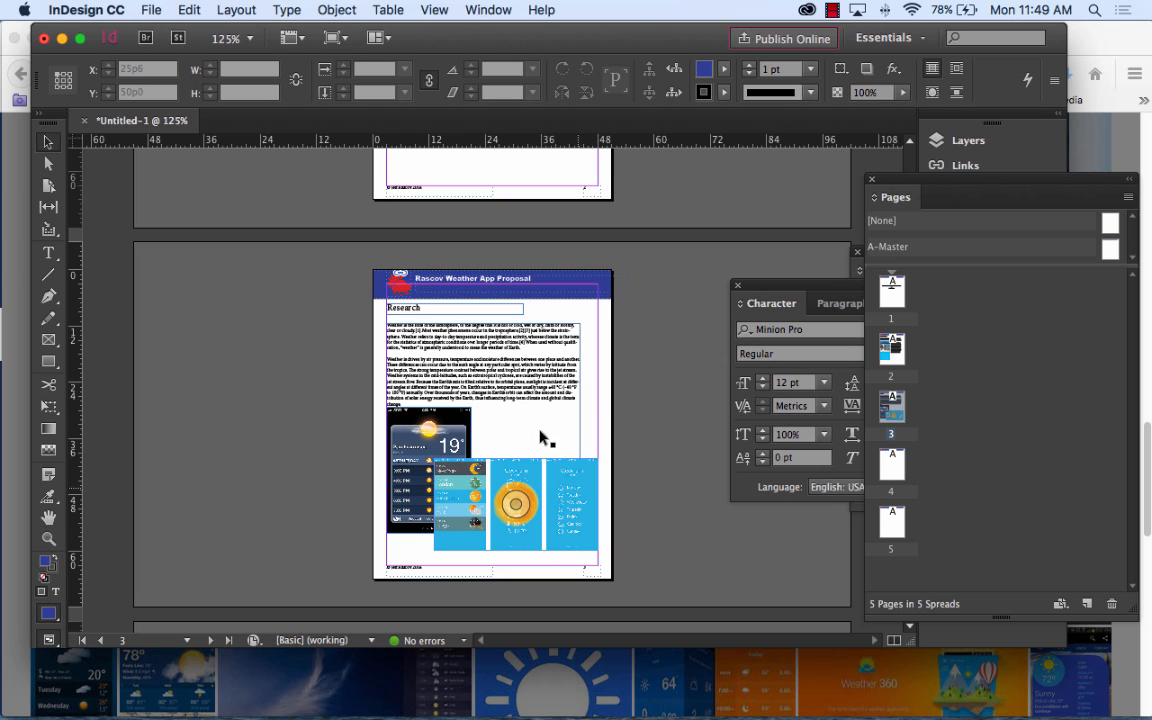
Copy the Research heading and body text frames from page 3 and paste them in place on page 4
double_click(893, 462)
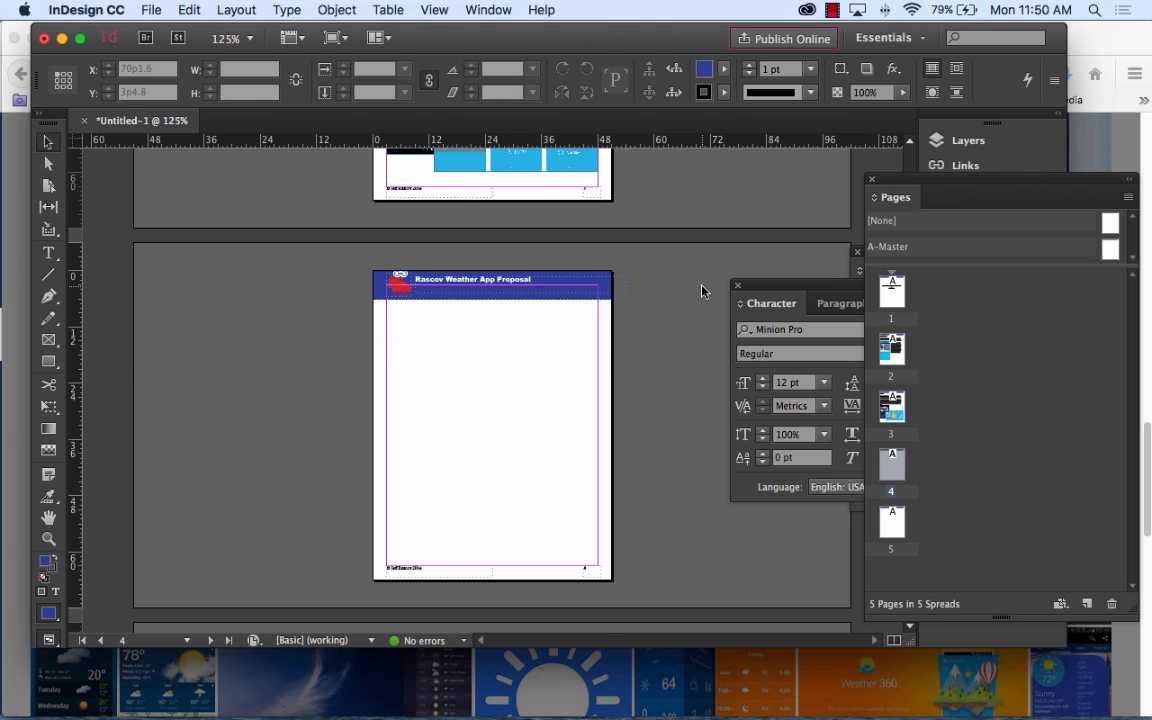
scroll(700, 286, "up", 5)
left_click(481, 172)
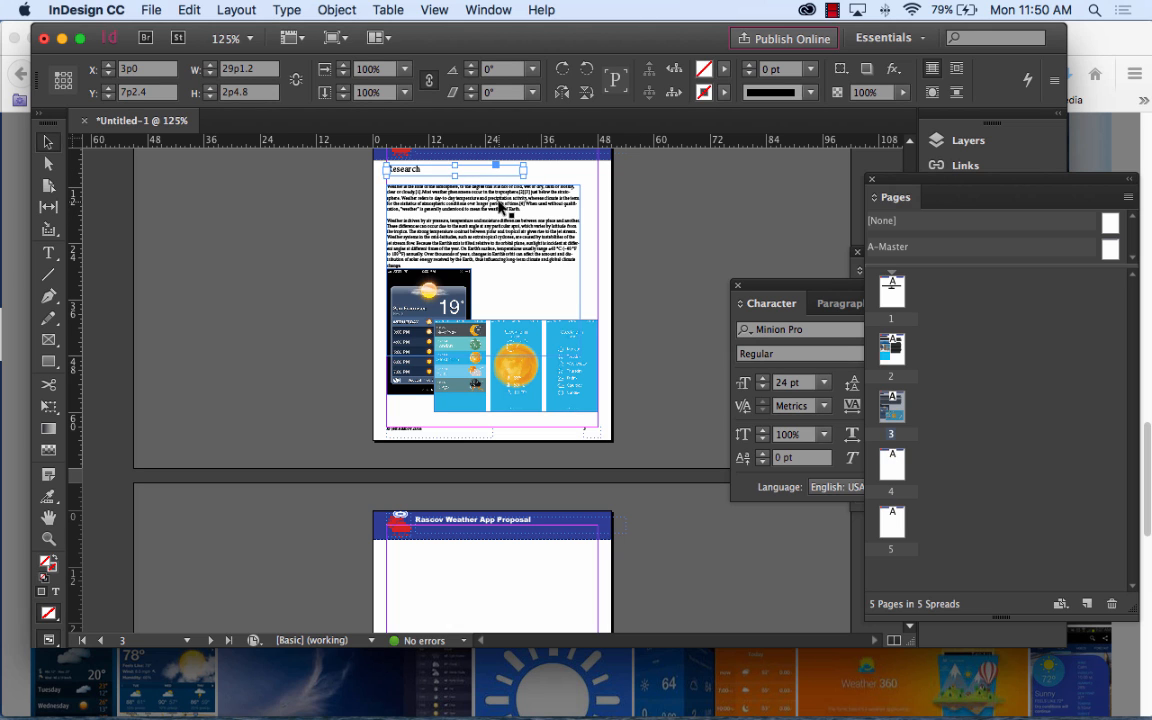
left_click(500, 204, "shift")
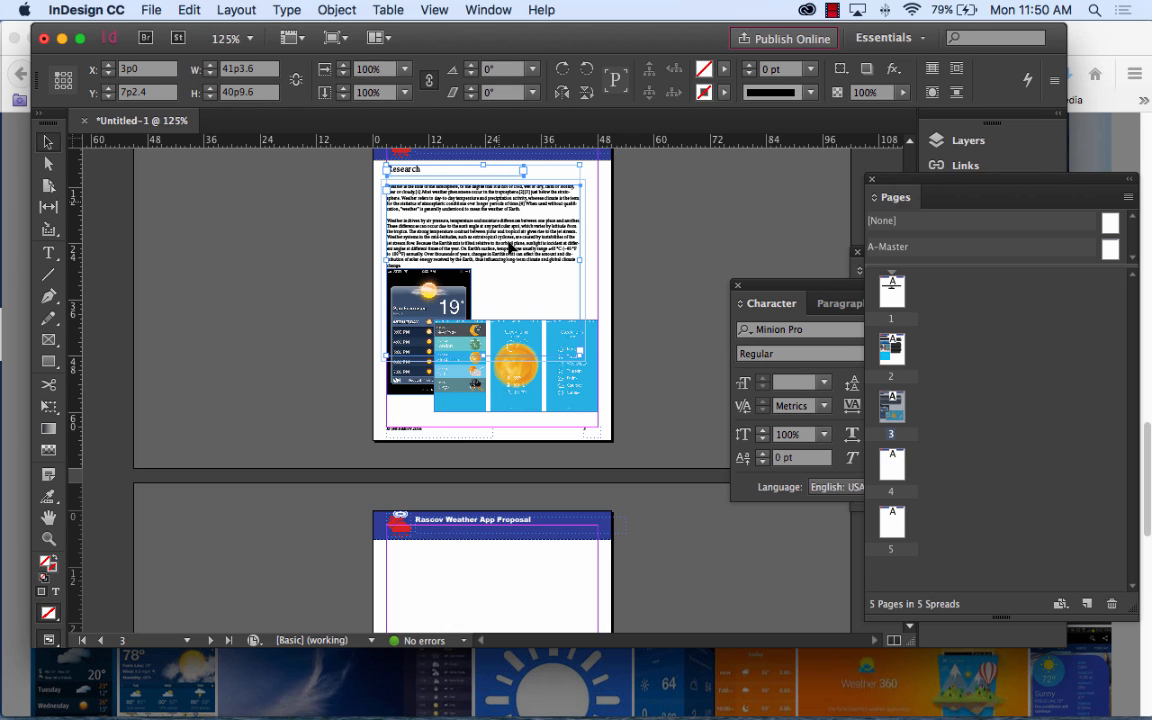
left_click(640, 411)
scroll(600, 390, "down", 8)
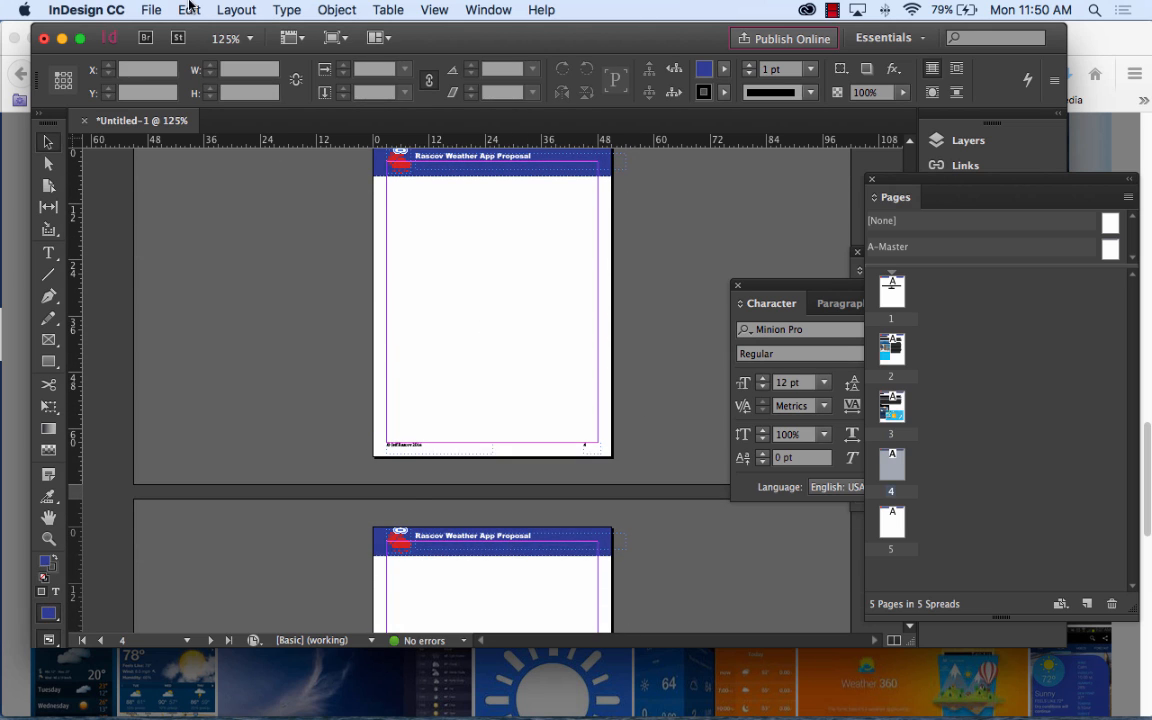
left_click(189, 9)
left_click(215, 159)
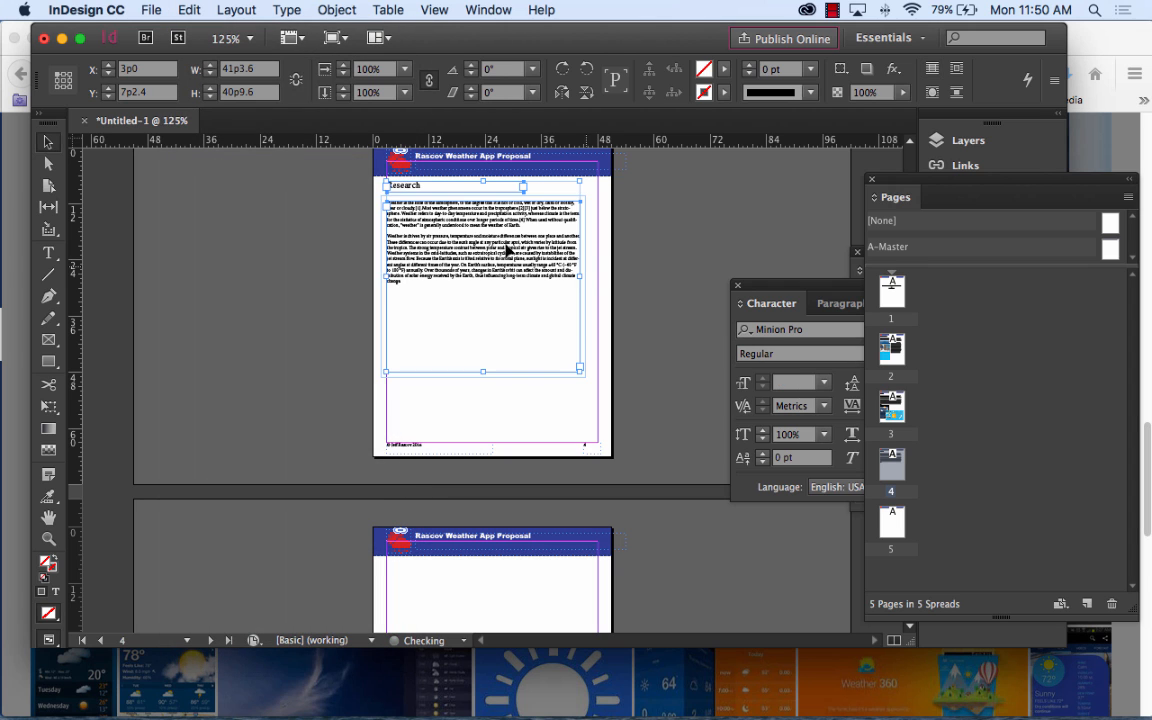
Replace the heading on page 4 with "Ideas and Sketches"
double_click(432, 191)
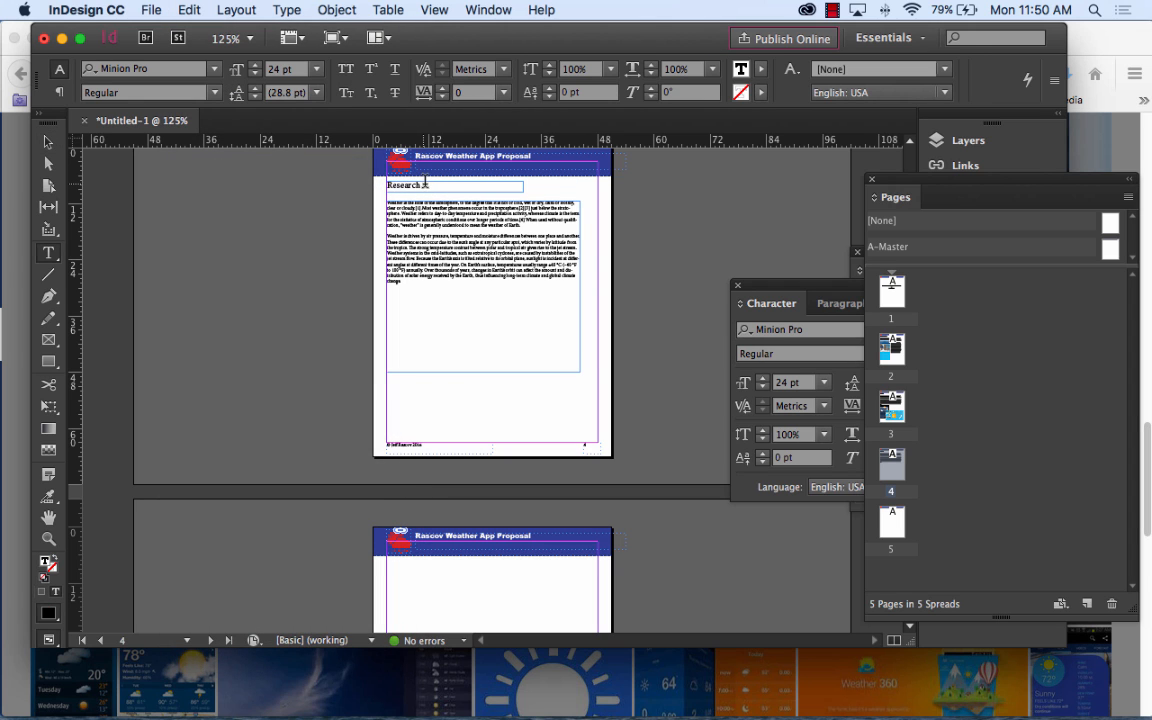
left_click_drag(425, 182, 355, 172)
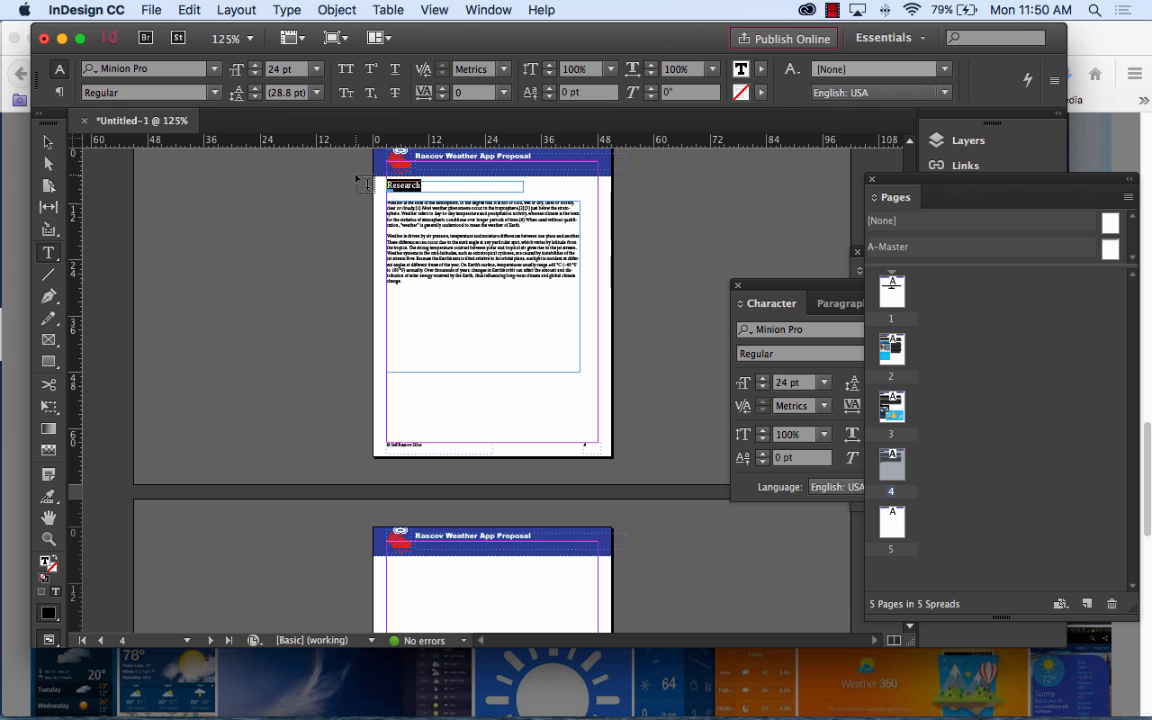
key("BackSpace")
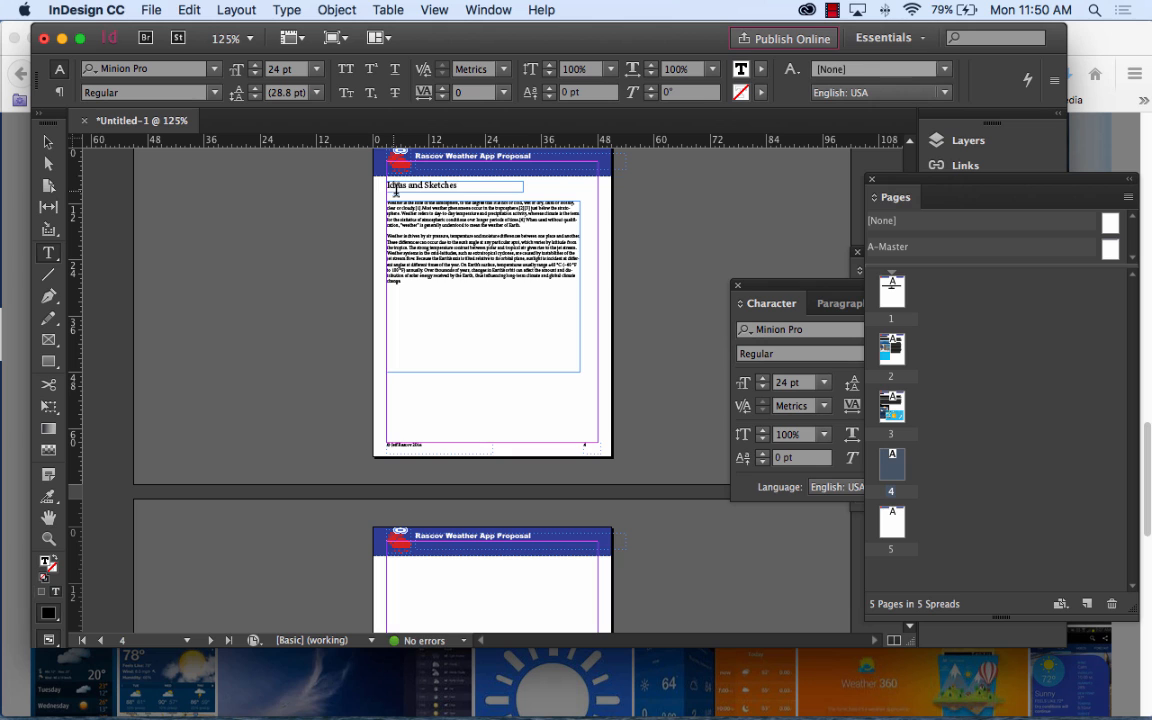
left_click(48, 142)
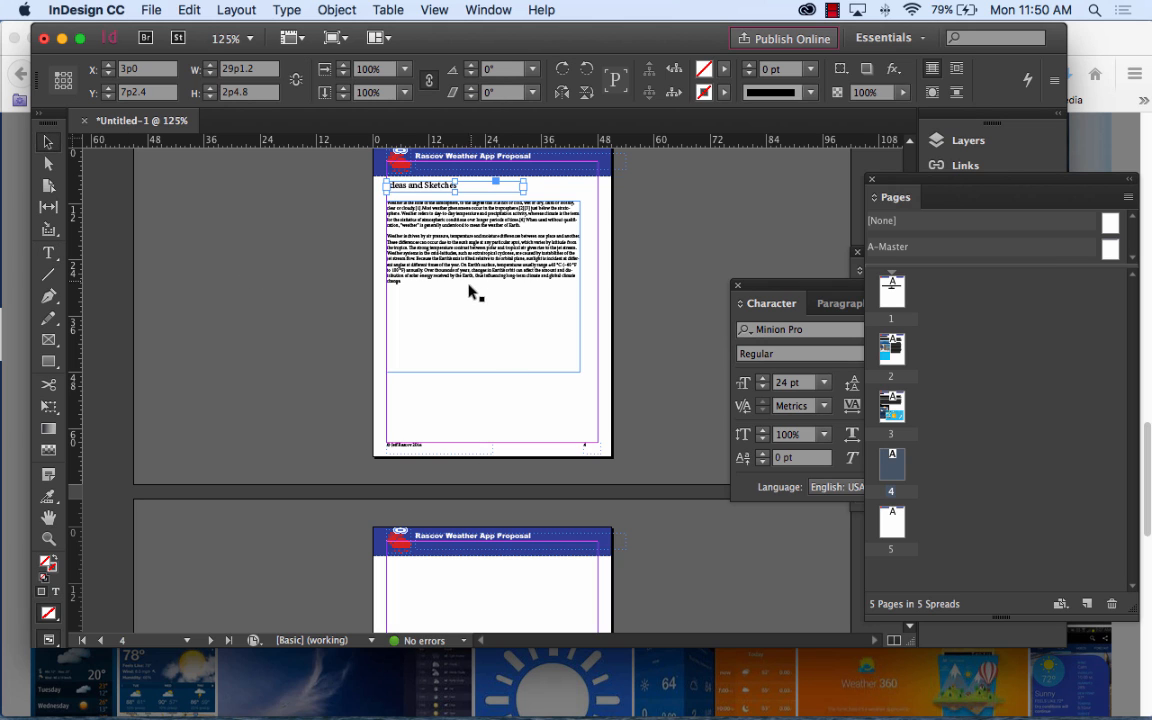
Replace the body text on page 4 with one short line about the app
double_click(399, 281)
left_click_drag(416, 284, 352, 208)
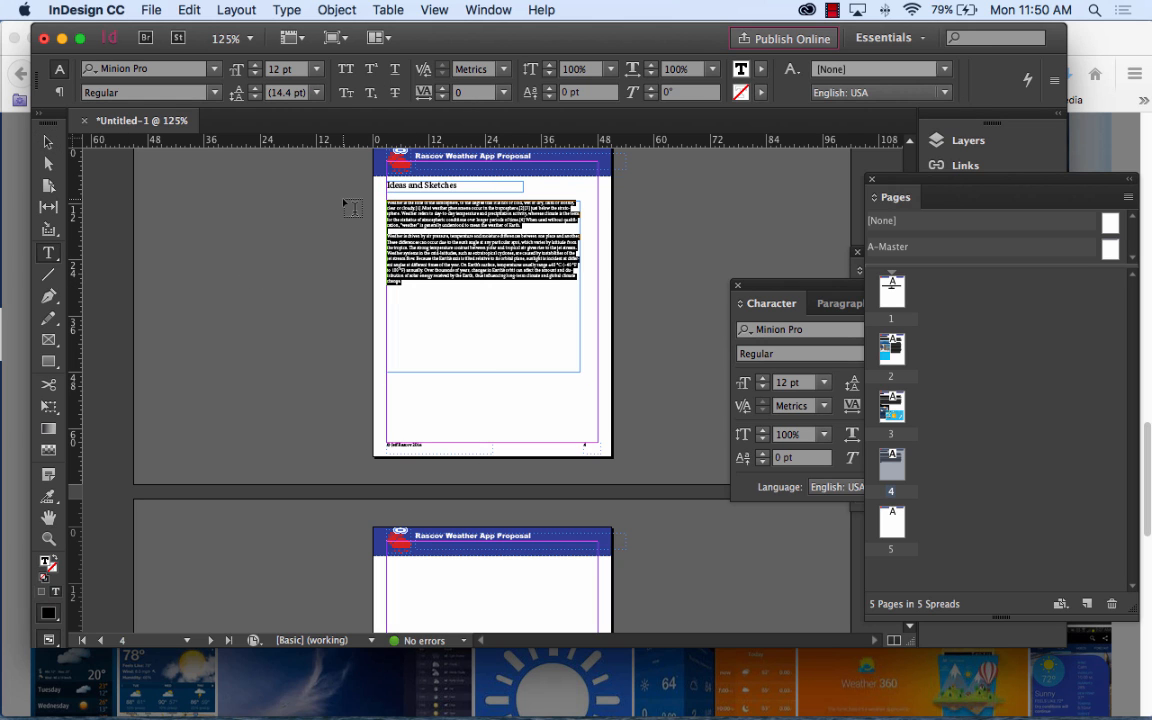
key("BackSpace")
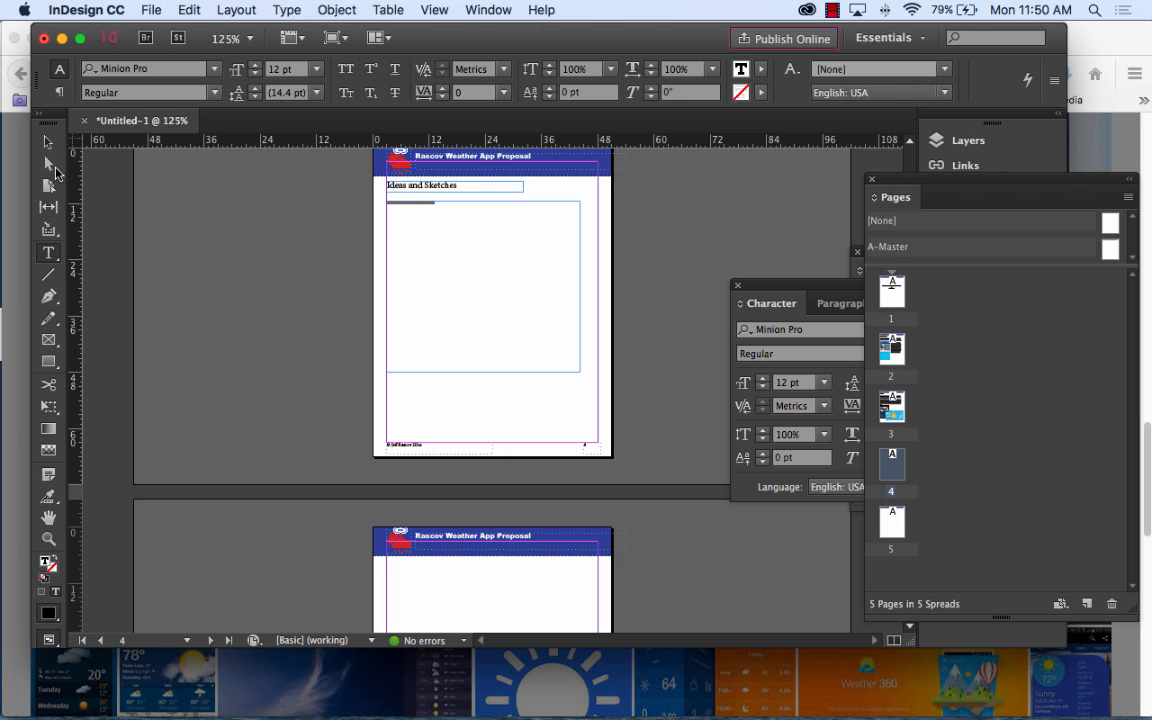
left_click(47, 141)
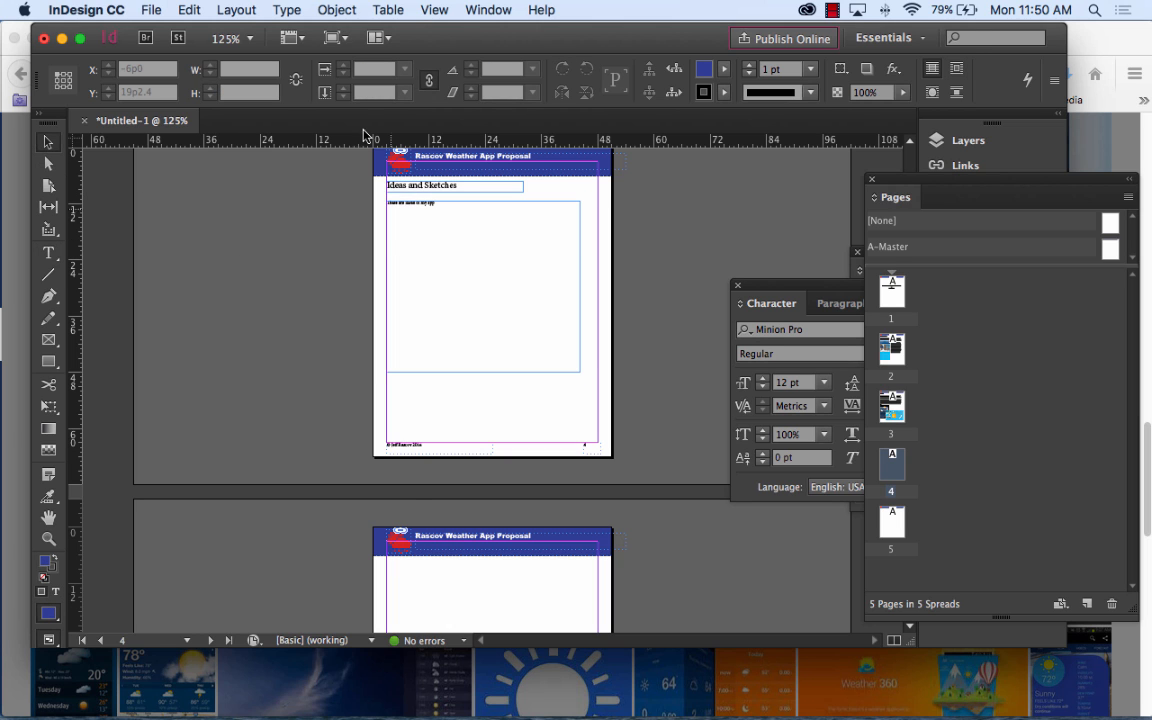
Switch to the Firefox window and search Yahoo Images for "app sketches"
left_click(189, 9)
left_click(200, 6)
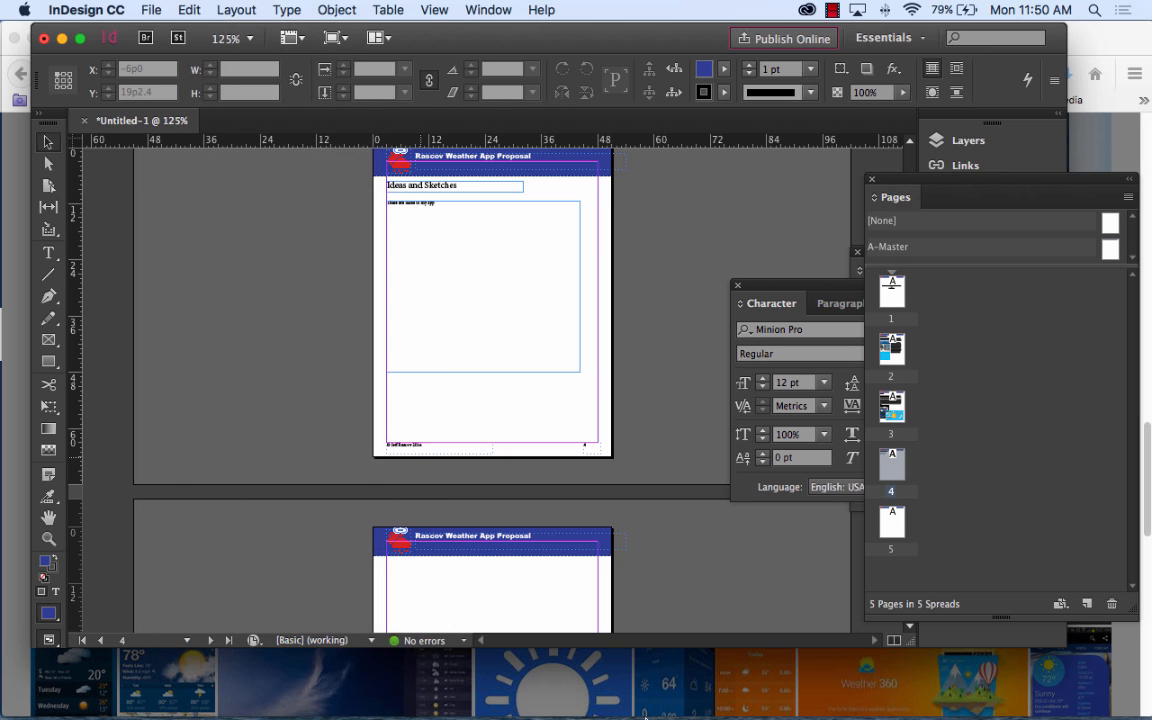
left_click(946, 667)
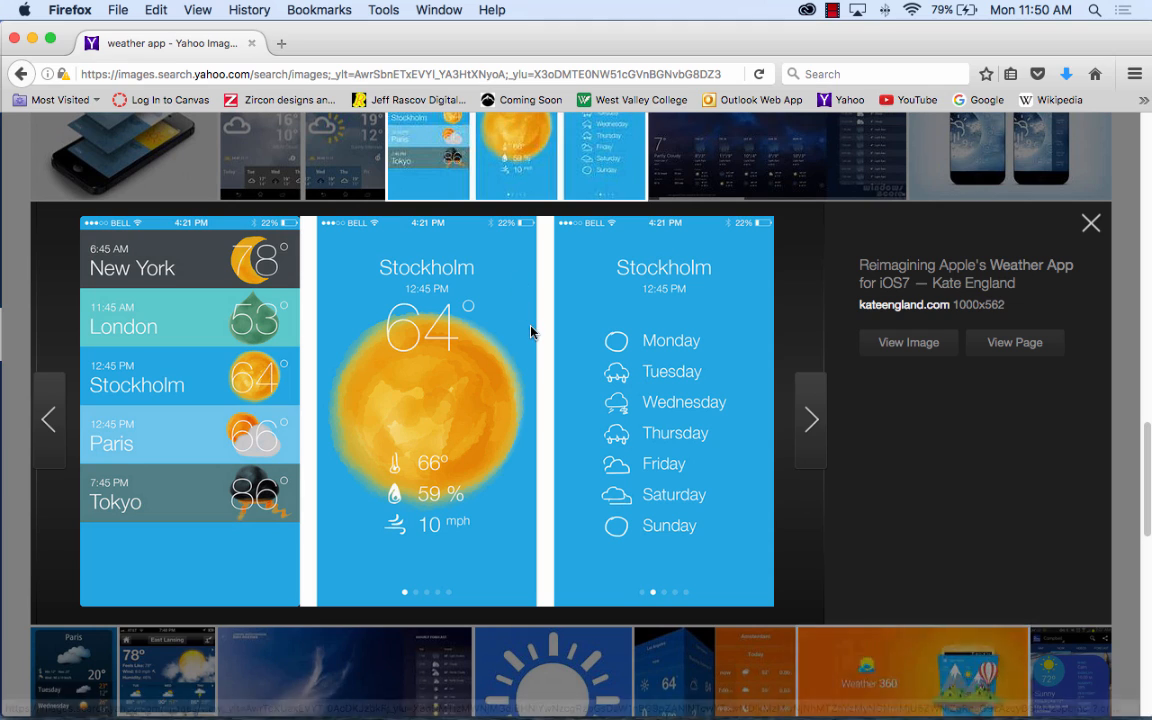
scroll(532, 330, "up", 16)
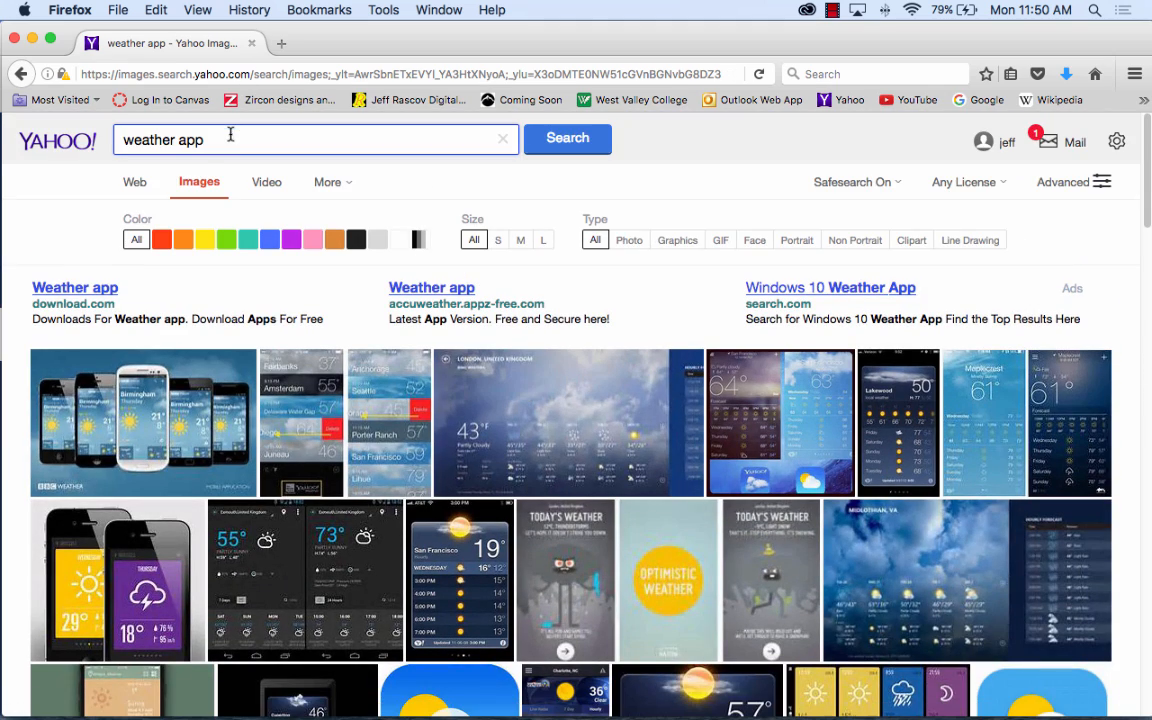
triple_click(229, 134)
type("app sketches")
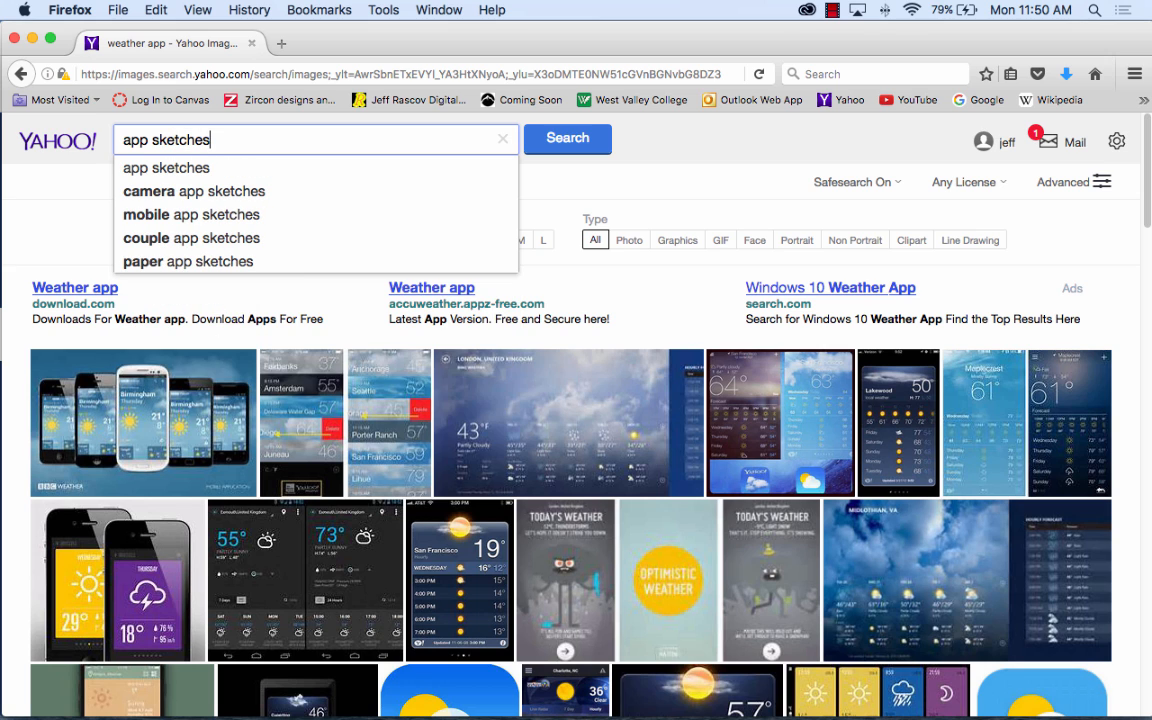
key("Return")
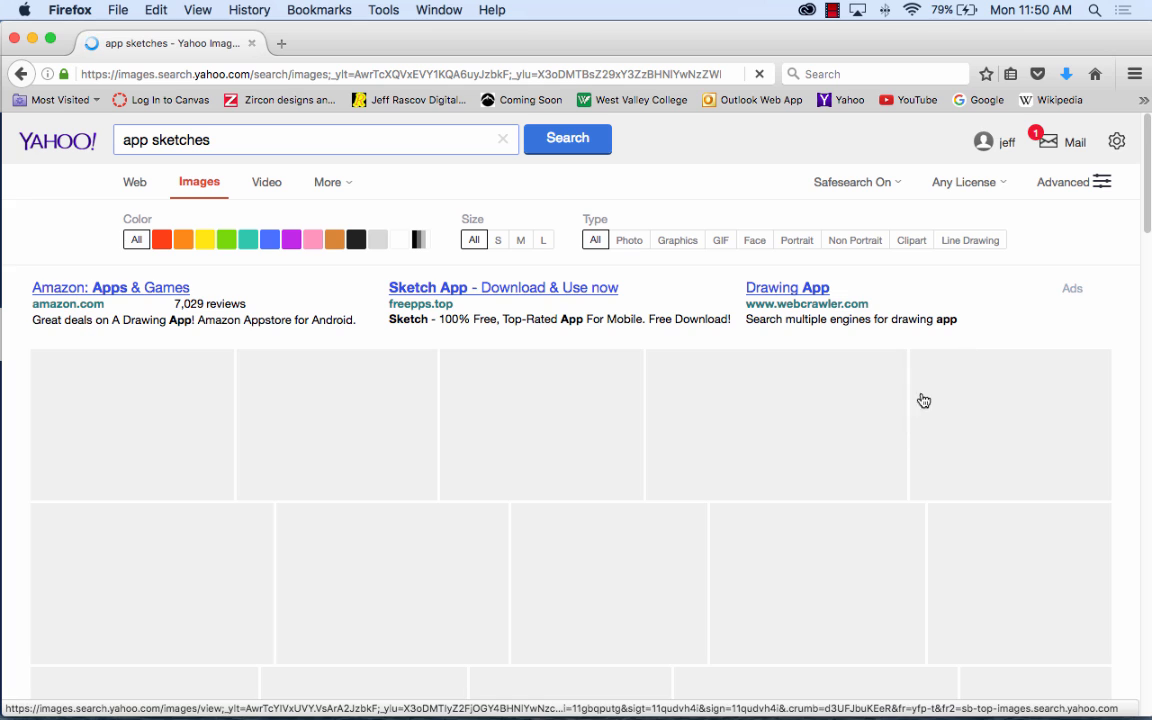
Return to the Yahoo home page, search for "app sketches" and show the image results
left_click(979, 100)
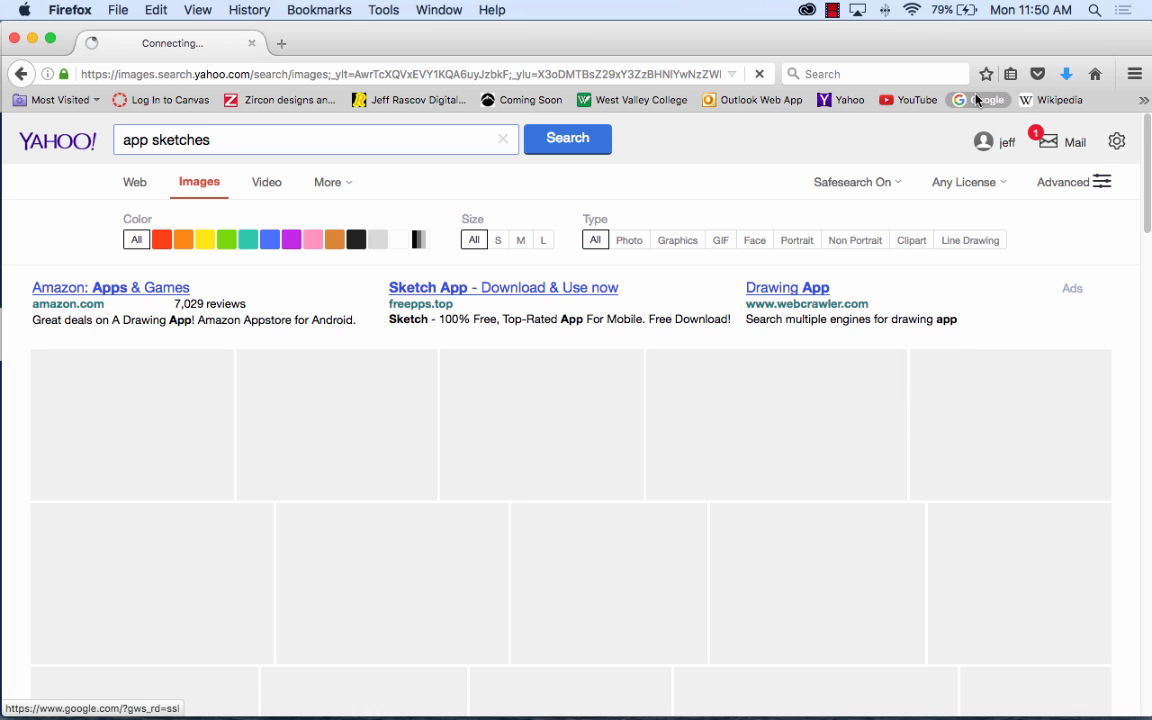
left_click(845, 100)
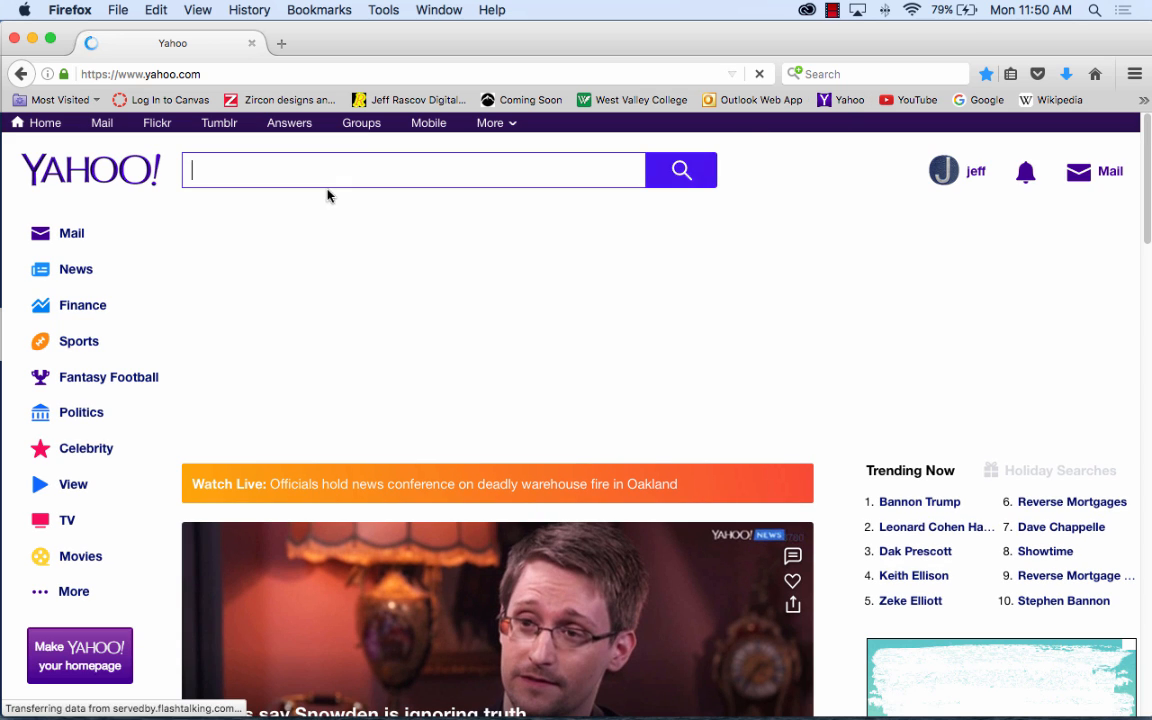
type("app ")
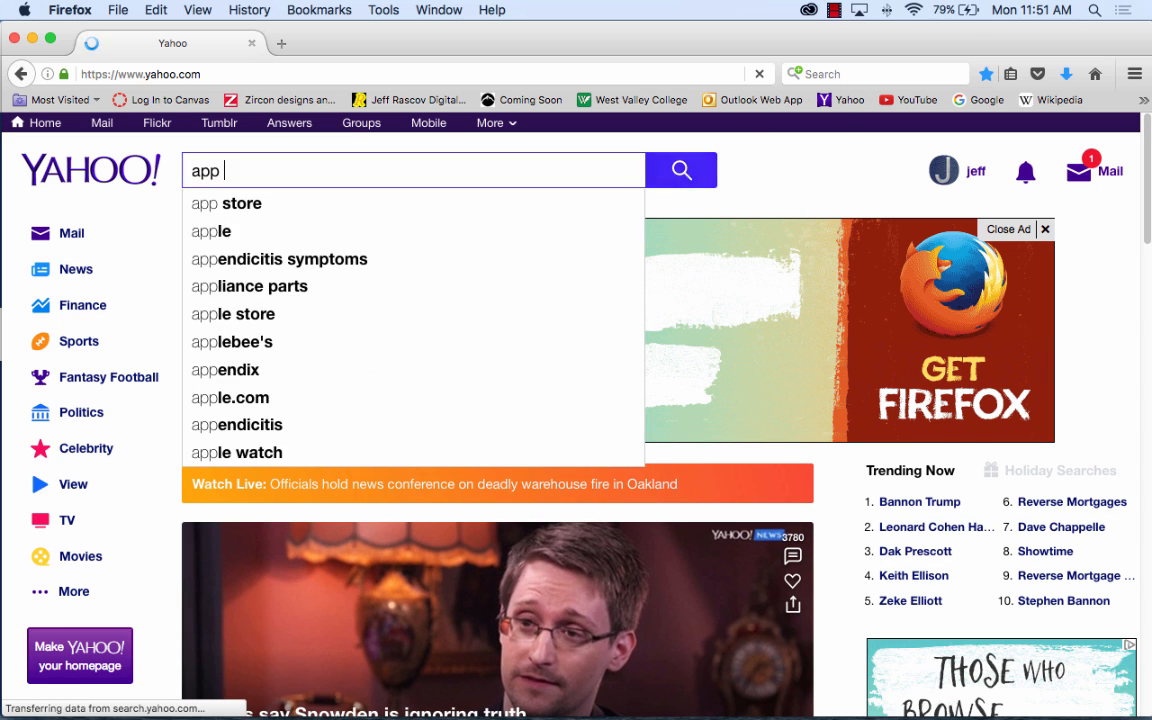
type("sketches")
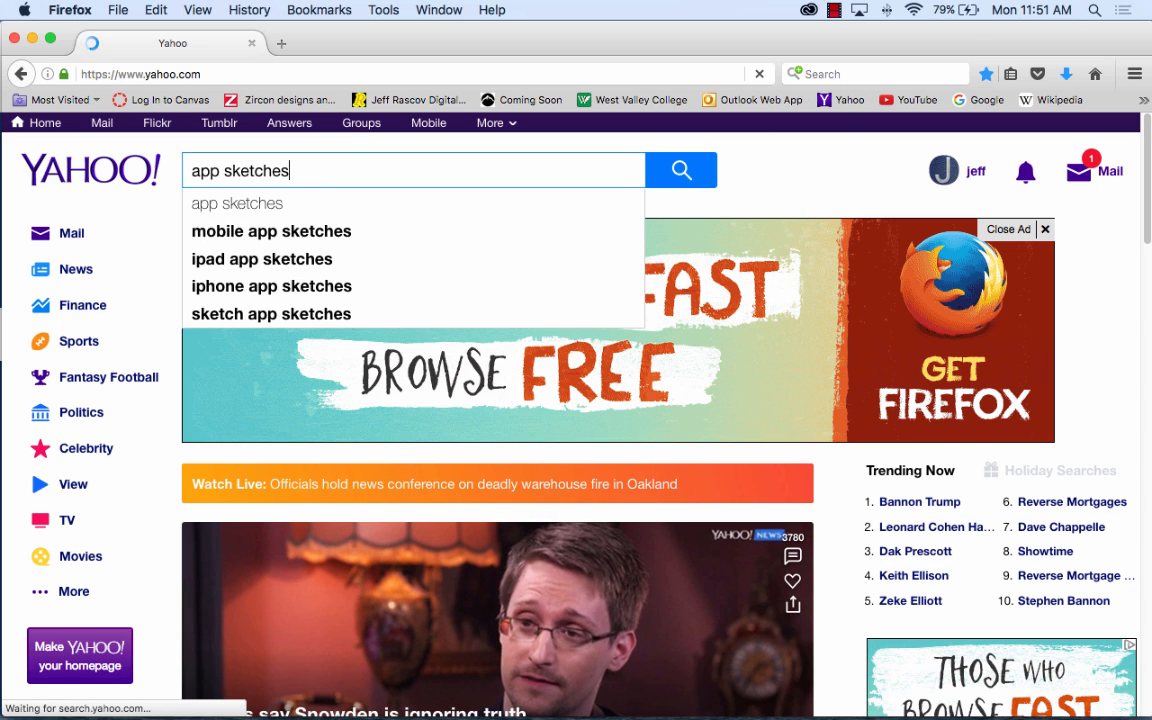
key("Return")
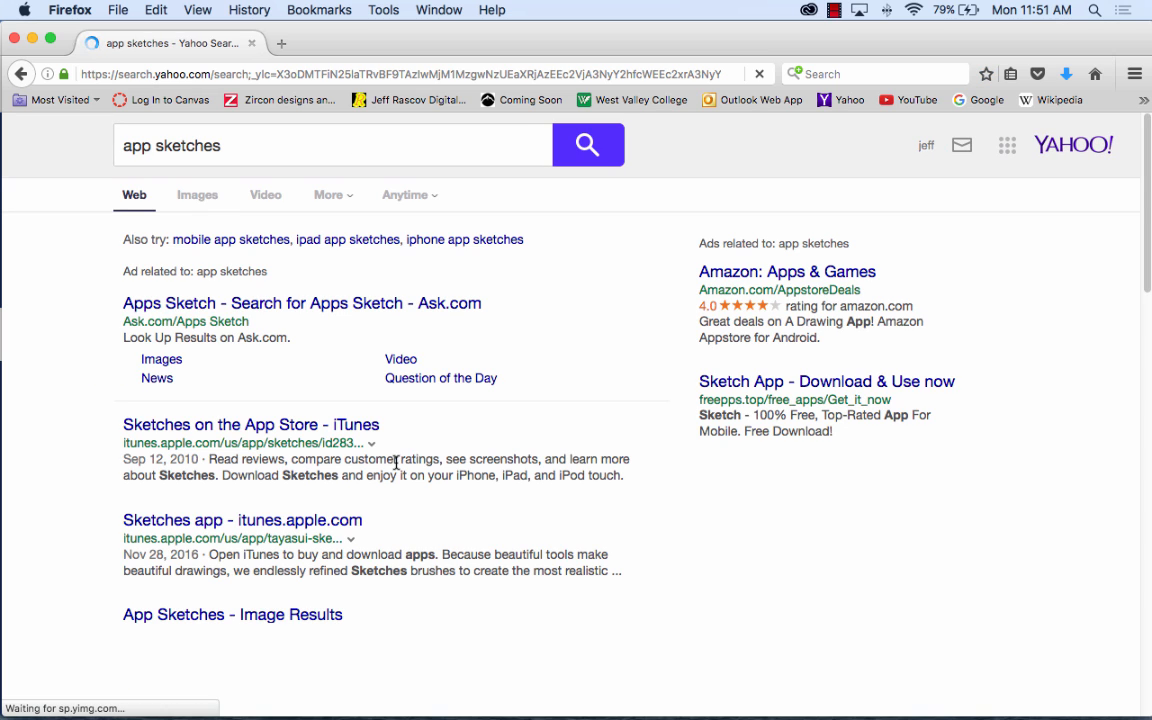
left_click(204, 197)
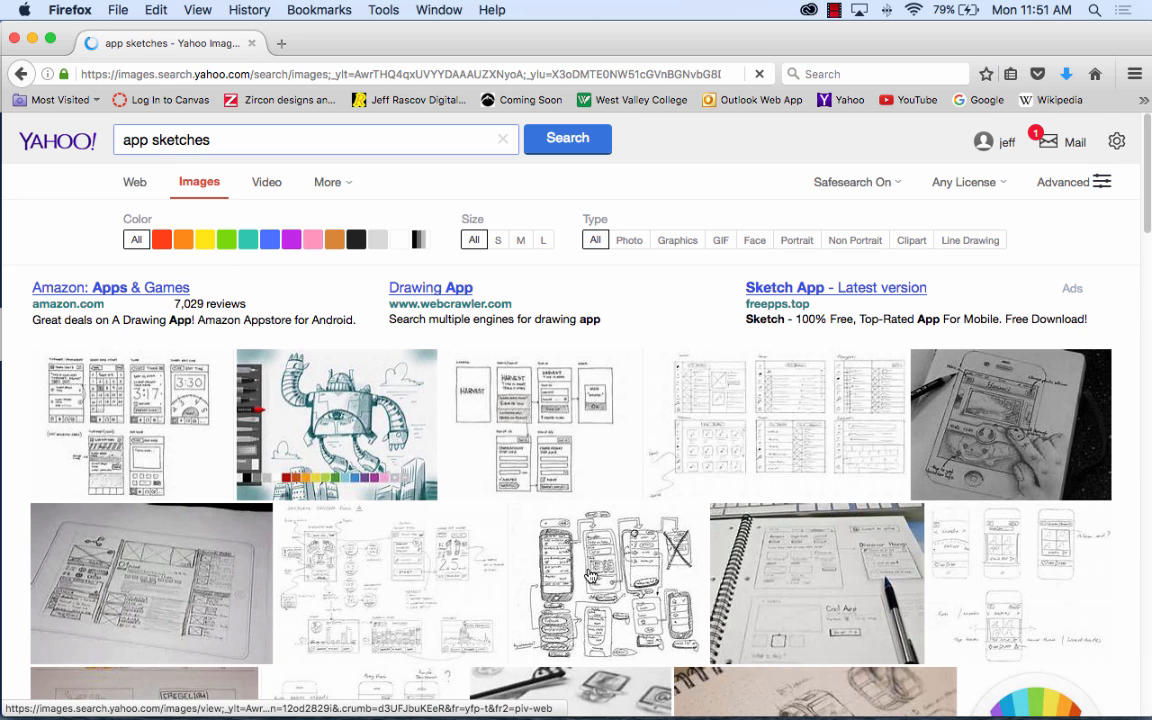
Preview a few of the sketch results and copy the Harvest iPhone app sketches image
left_click(530, 515)
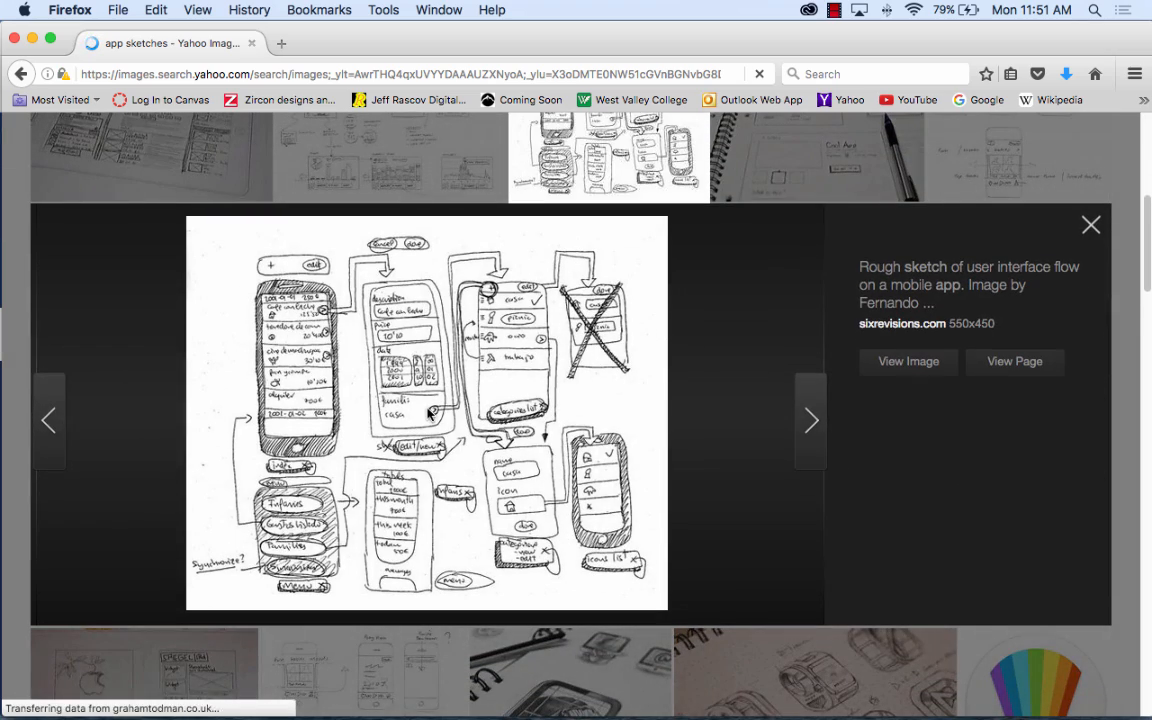
scroll(465, 395, "up", 5)
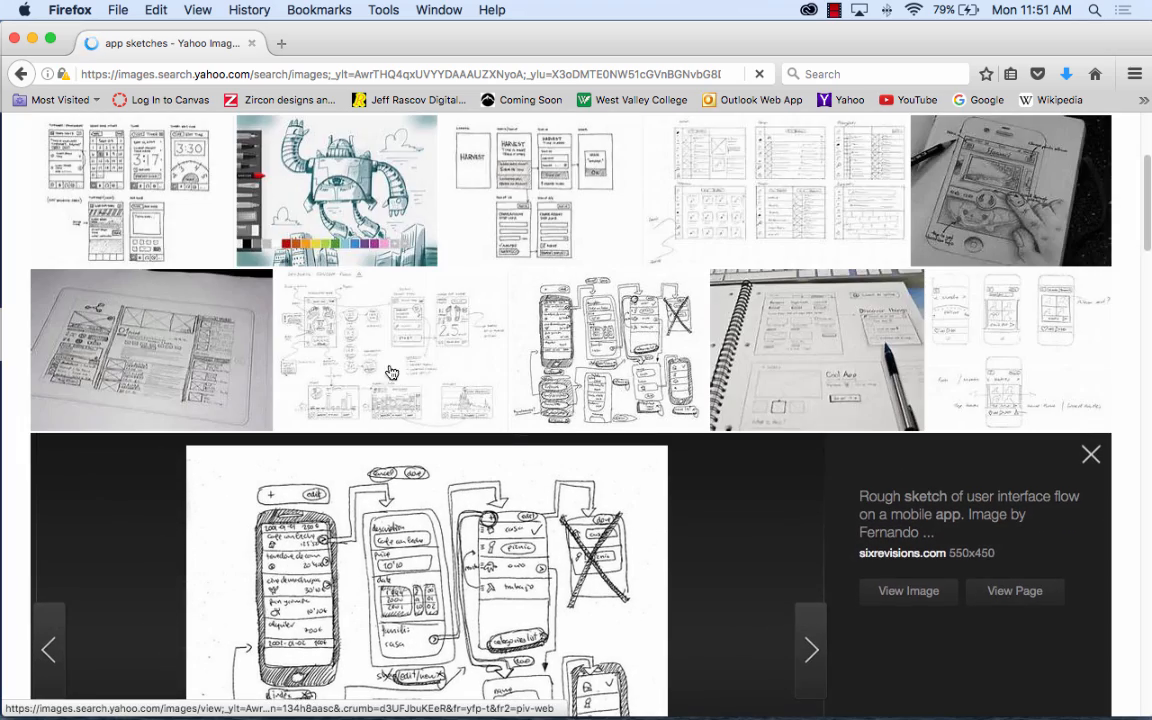
left_click(352, 355)
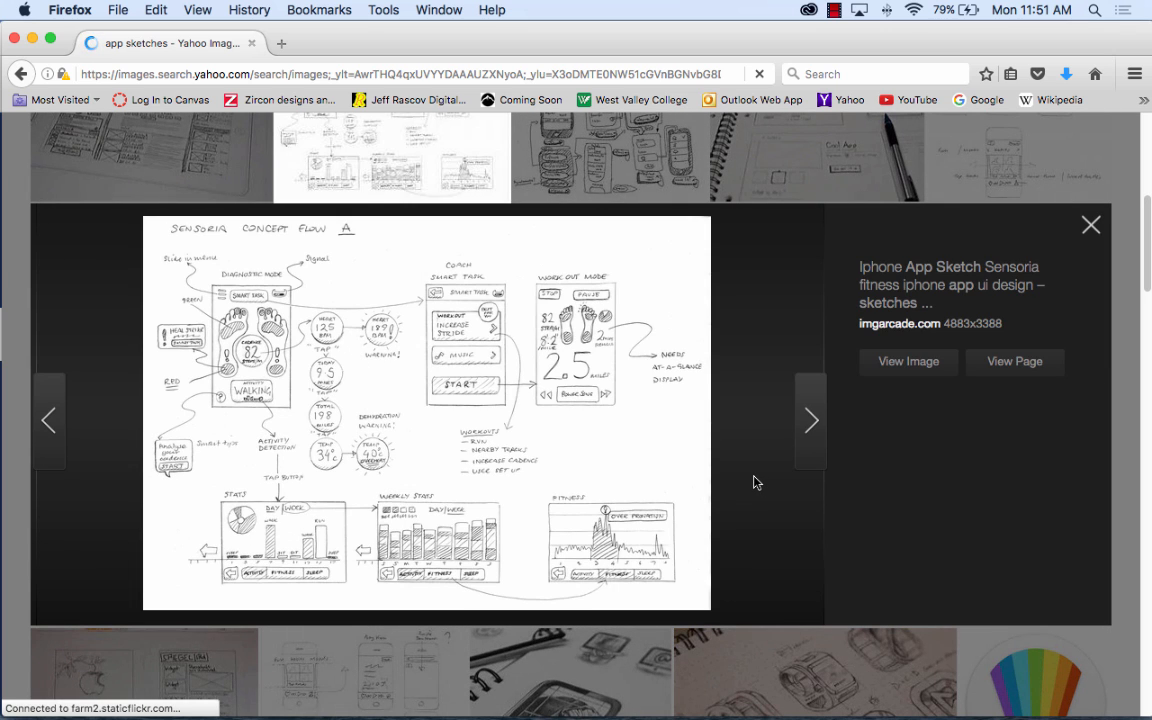
scroll(567, 437, "up", 3)
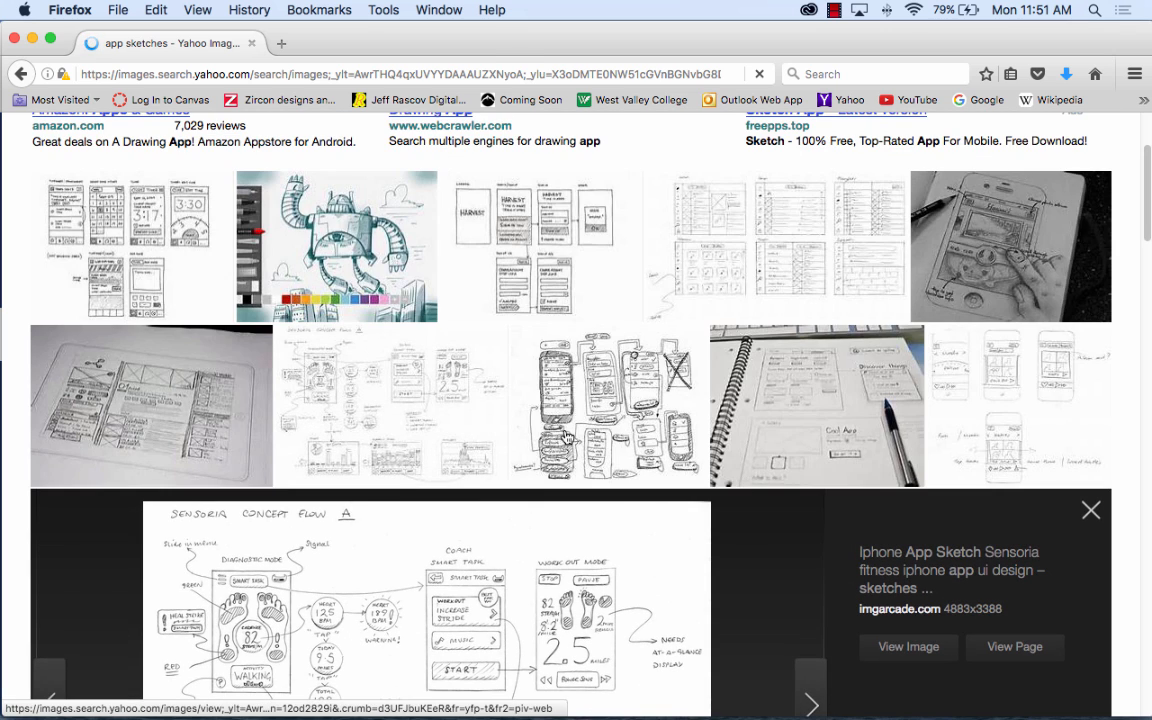
scroll(429, 581, "down", 1)
scroll(429, 581, "up", 3)
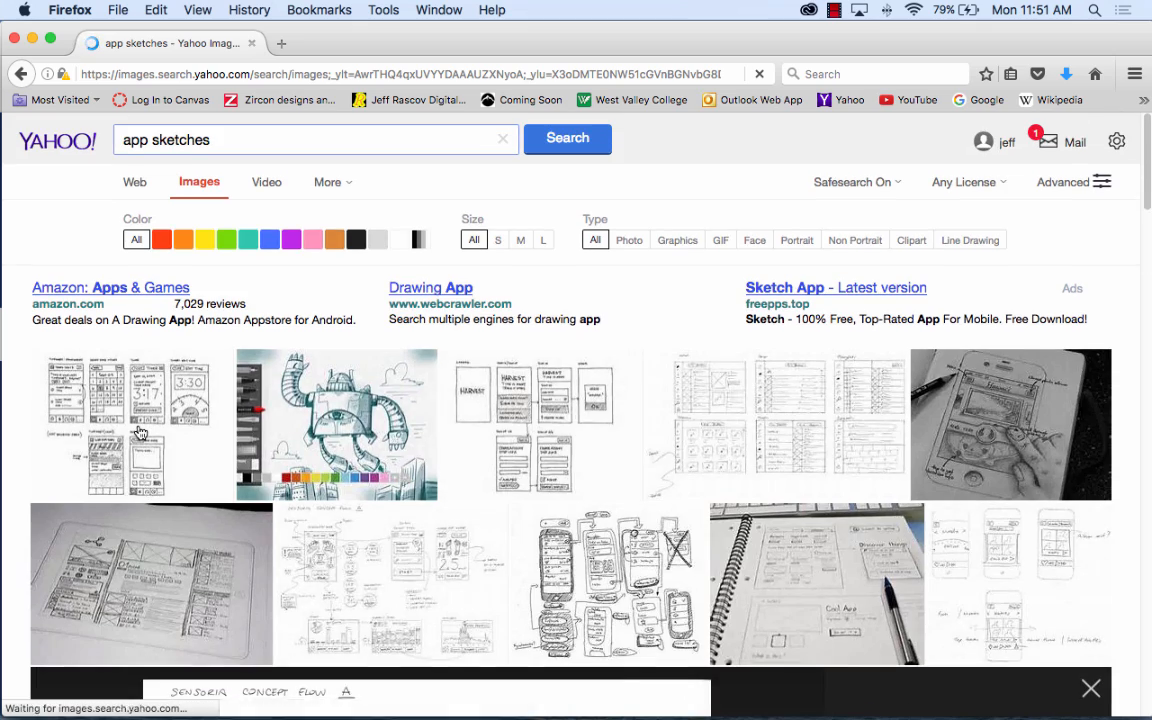
left_click(140, 432)
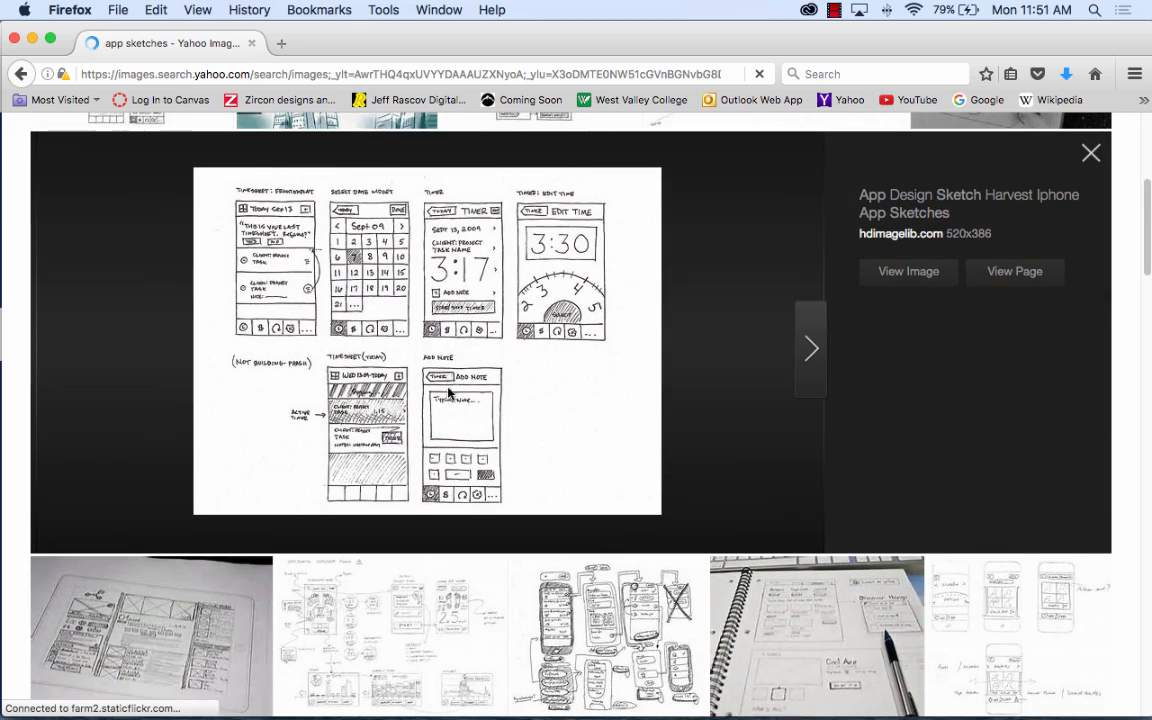
right_click(449, 370)
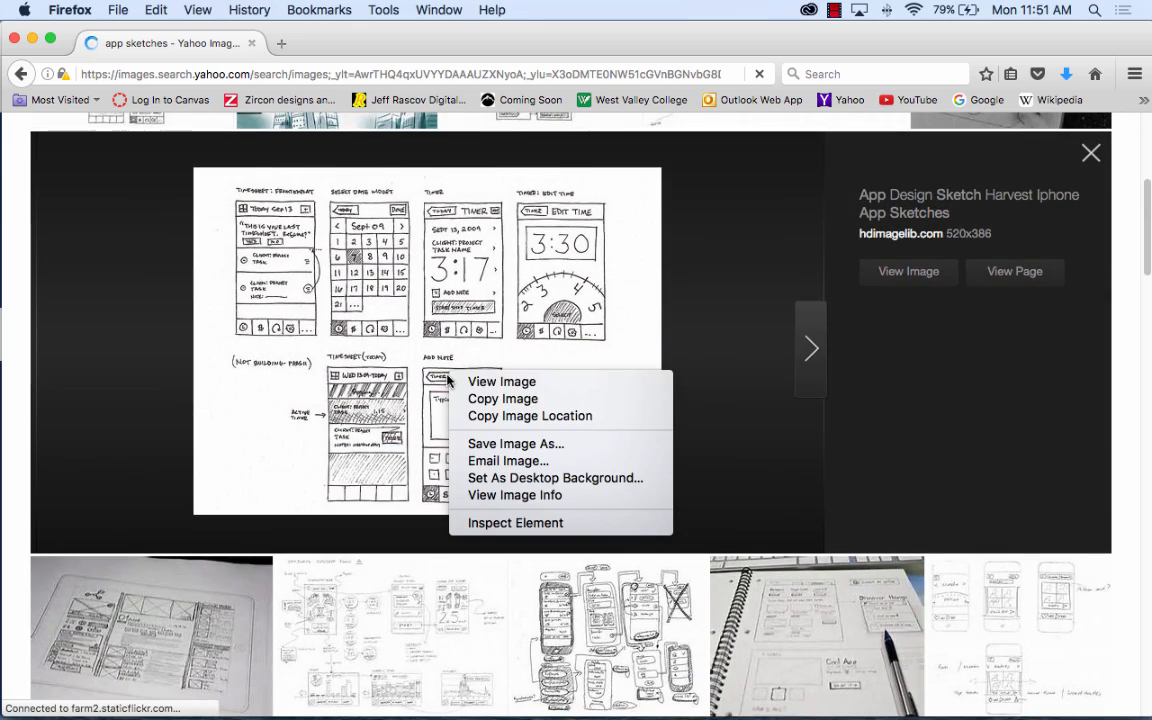
left_click(490, 401)
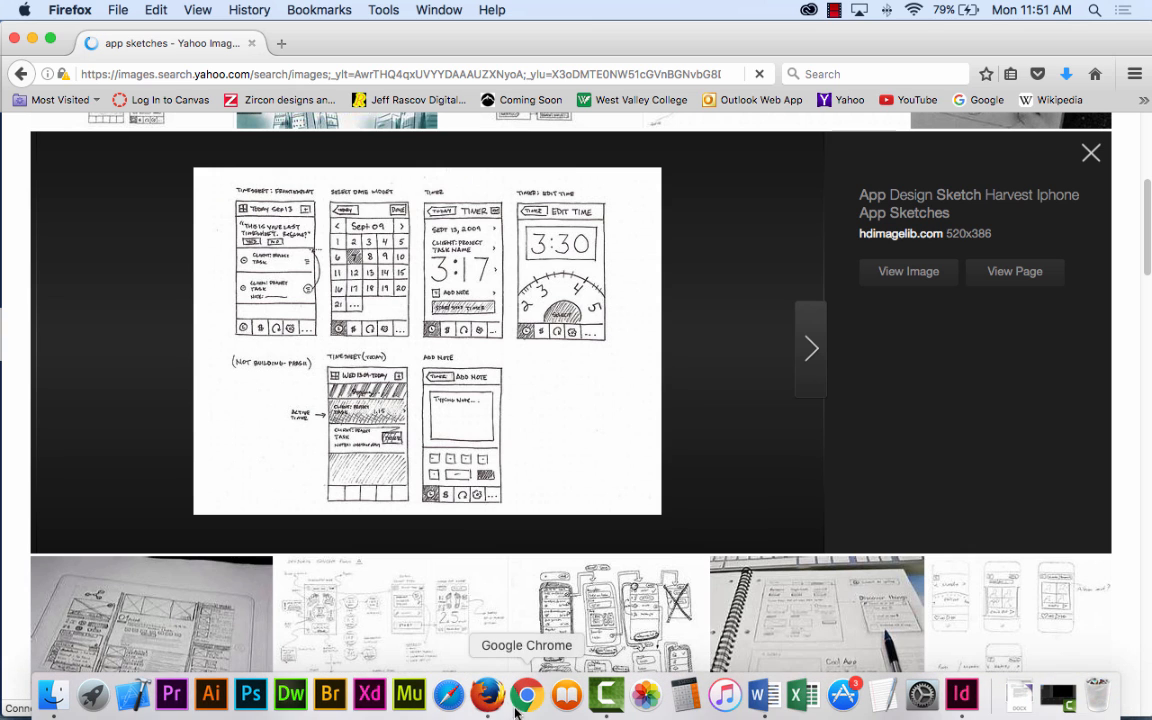
Switch to InDesign, paste the sketches image on page 4 and place it below the body line against the right margin
left_click(960, 692)
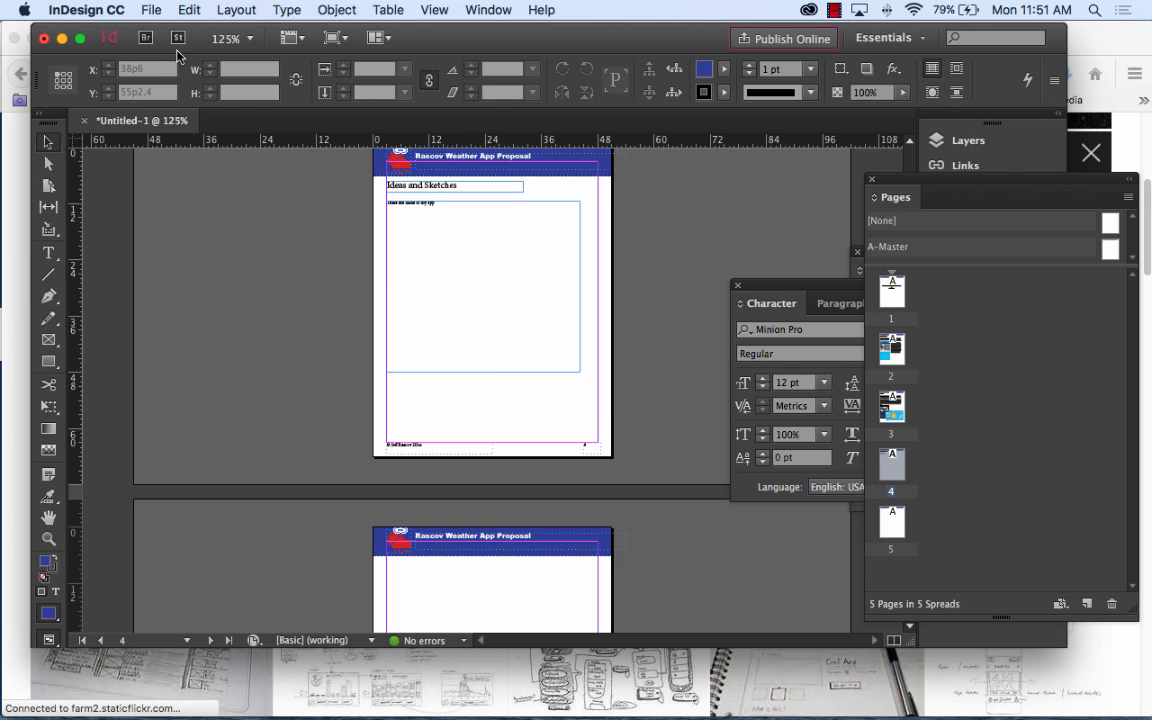
left_click(189, 10)
left_click(222, 161)
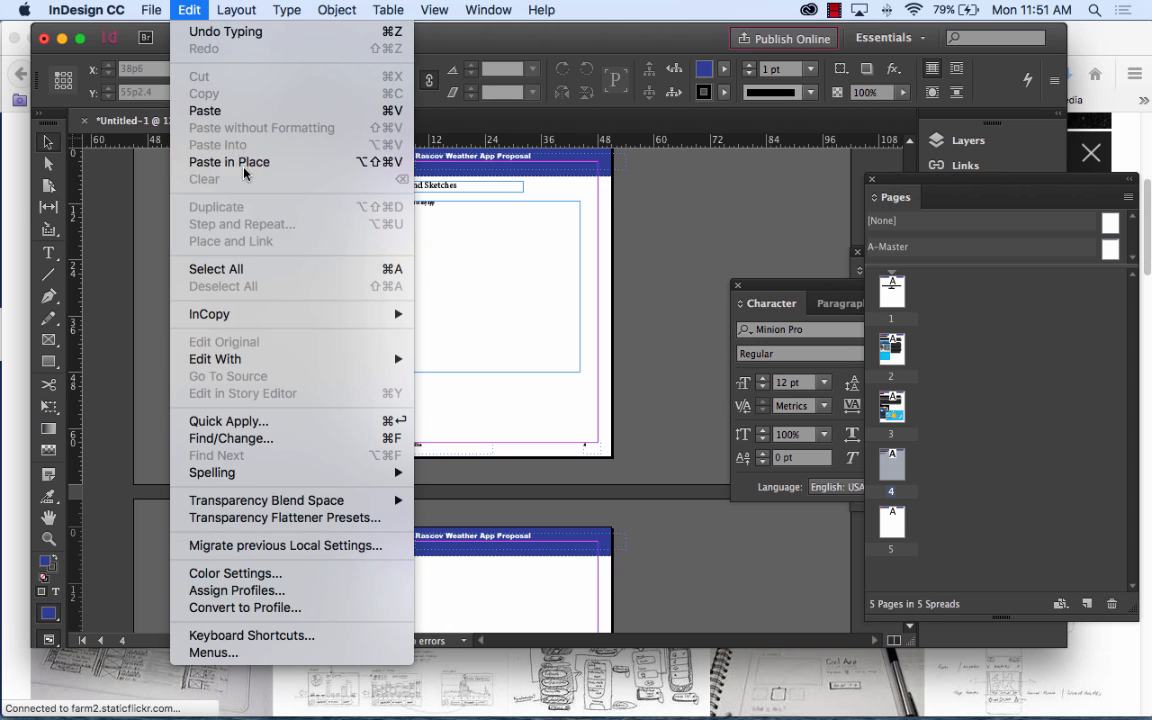
mouse_move(540, 292)
left_mouse_down()
mouse_move(514, 288)
mouse_move(540, 288)
mouse_move(538, 300)
left_mouse_up()
left_click(524, 414)
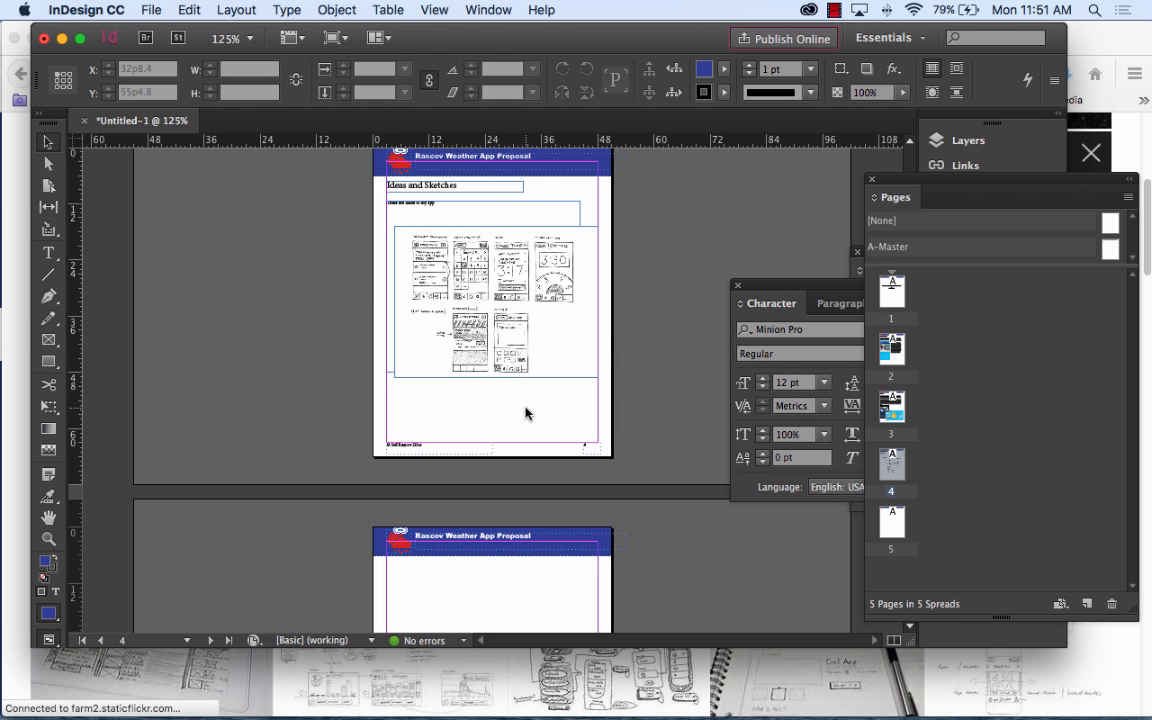
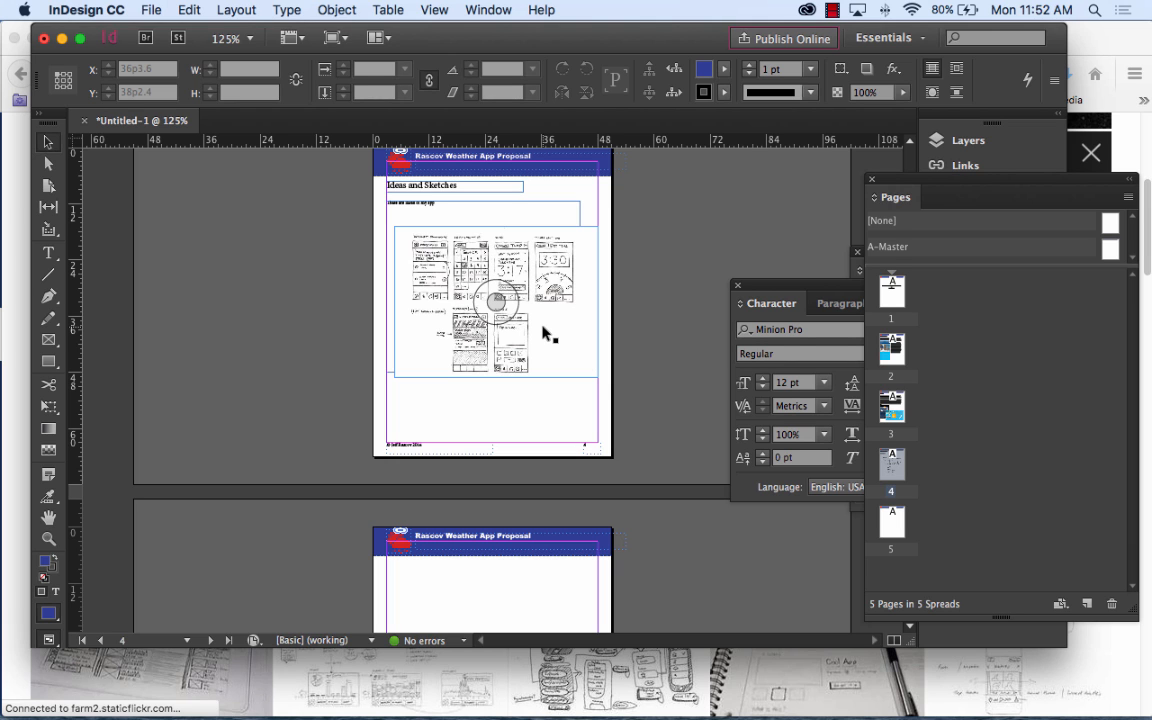
Review the proposal's pages from the cover through the Ideas and Sketches page
scroll(650, 290, "up", 10)
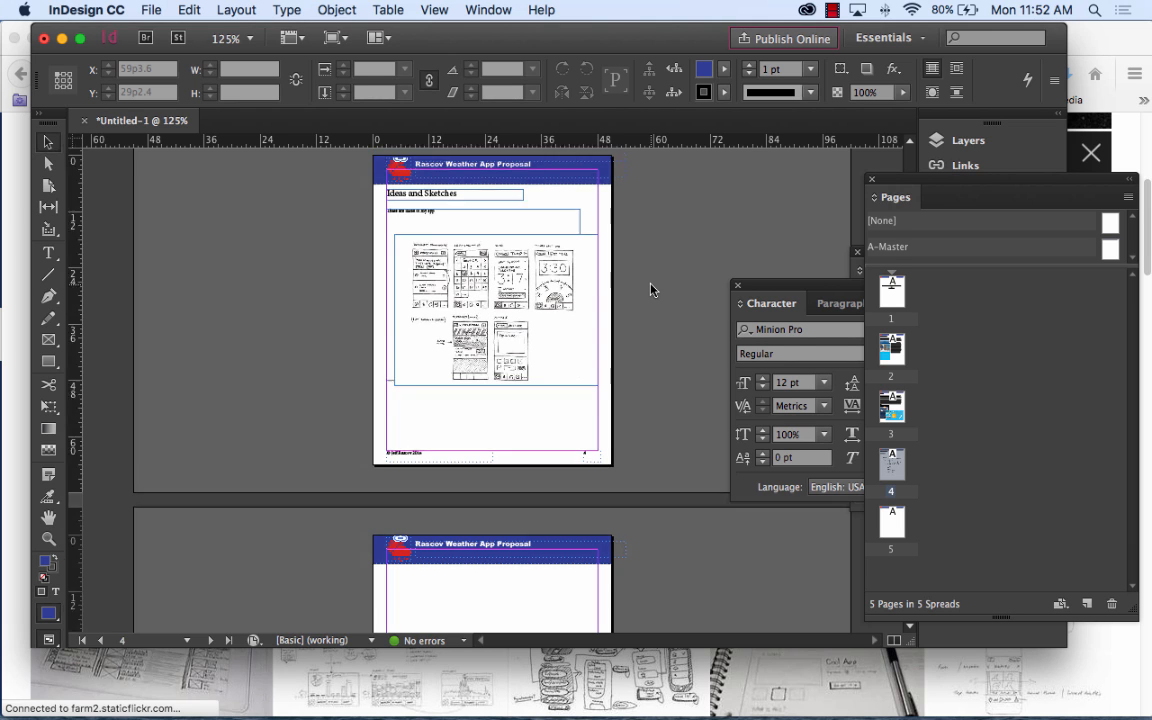
scroll(650, 290, "up", 10)
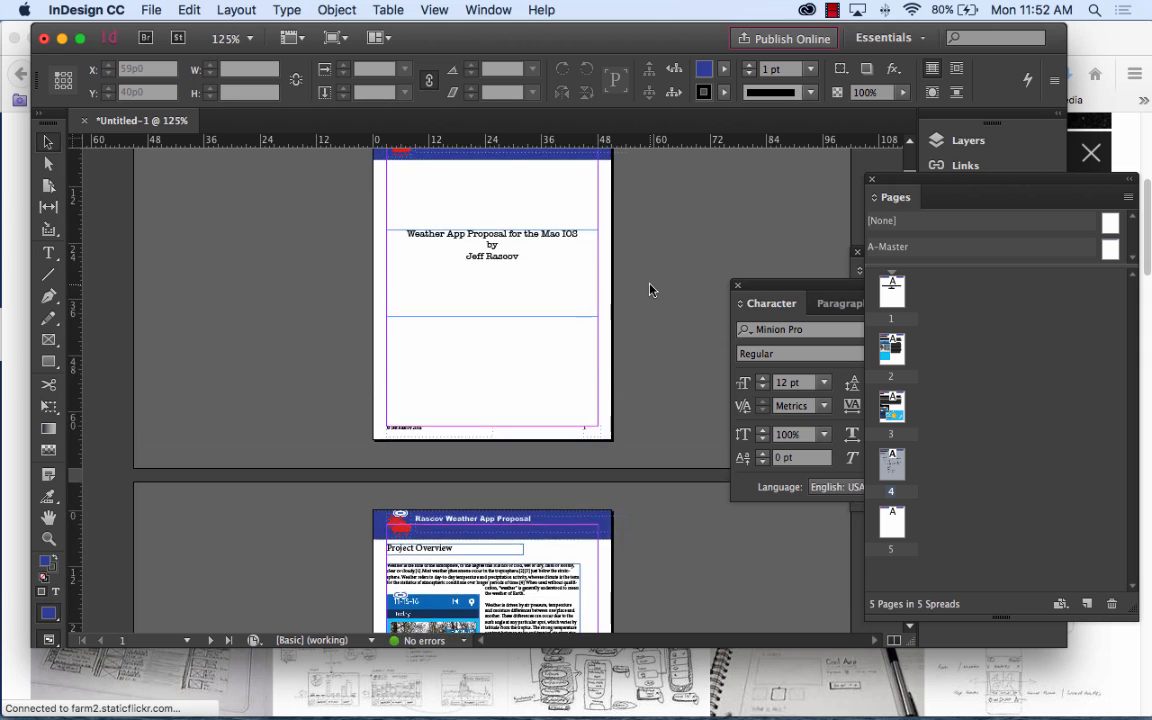
scroll(650, 290, "down", 7)
scroll(650, 290, "down", 7)
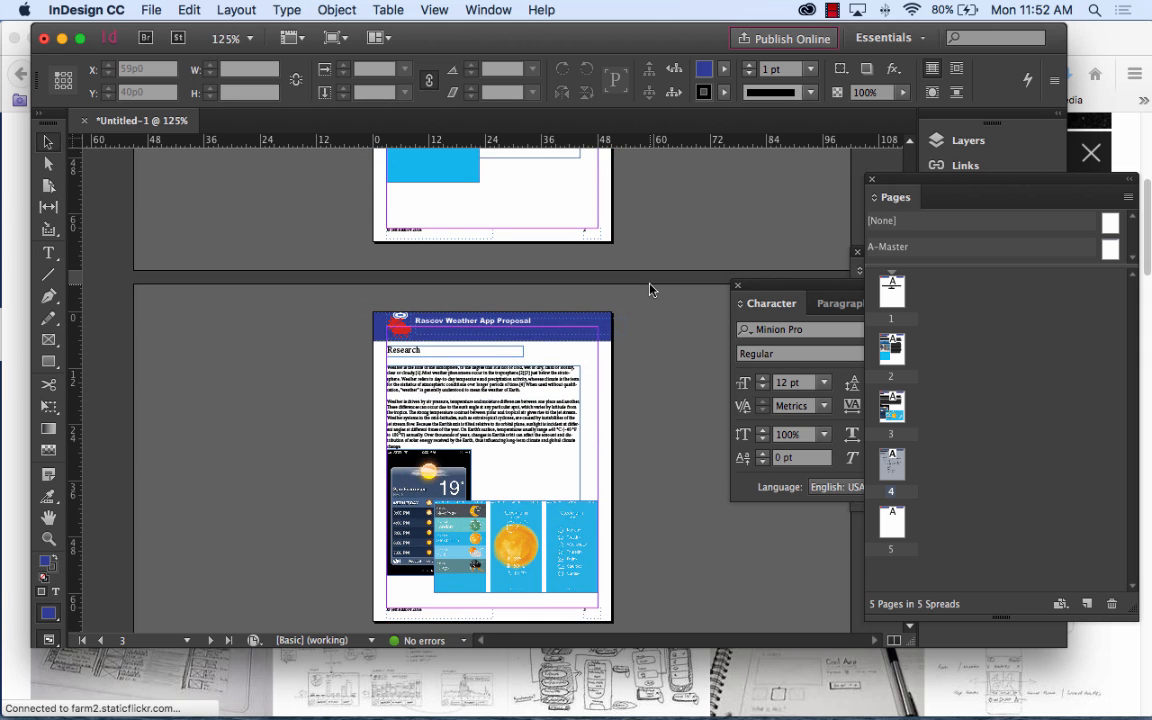
scroll(650, 290, "down", 5)
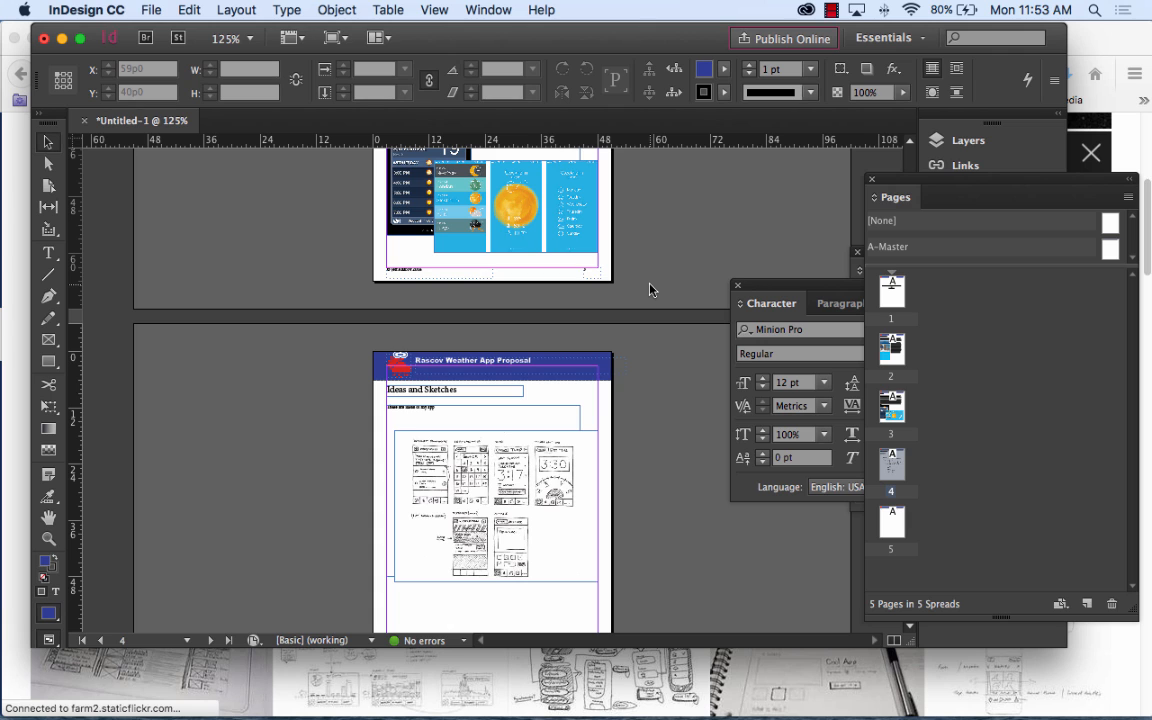
Save the document as weatherappproposal.indd in the interface folder
left_click(151, 10)
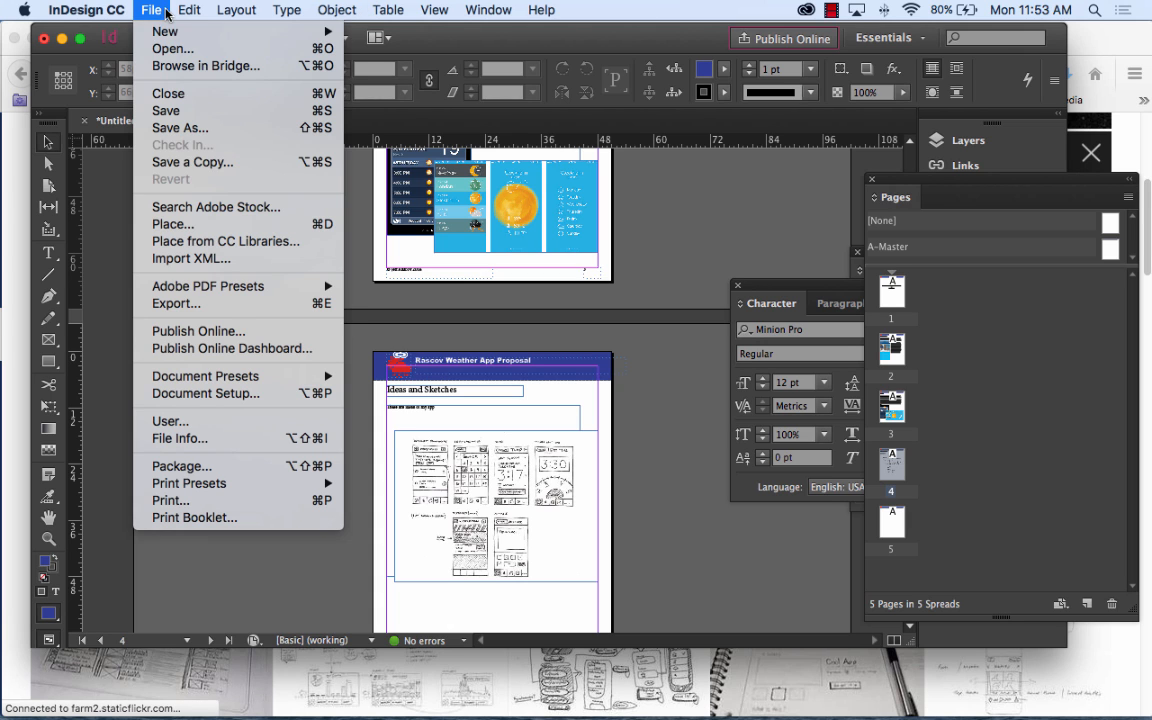
left_click(218, 130)
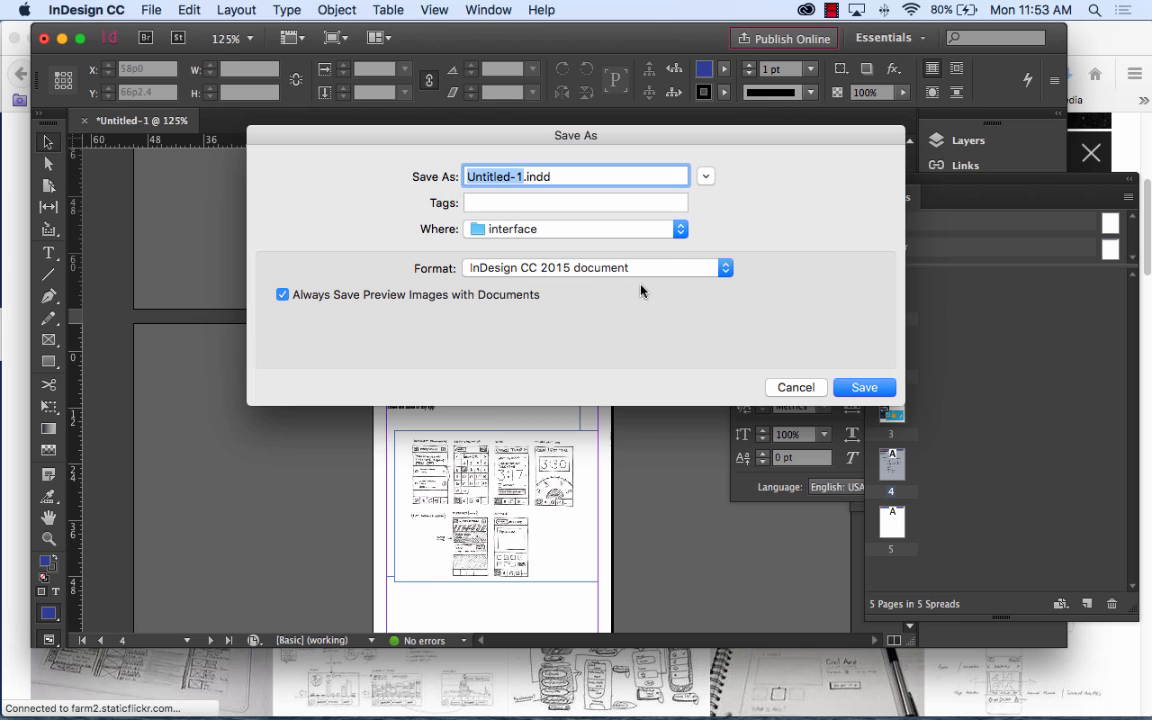
type("weatherapp")
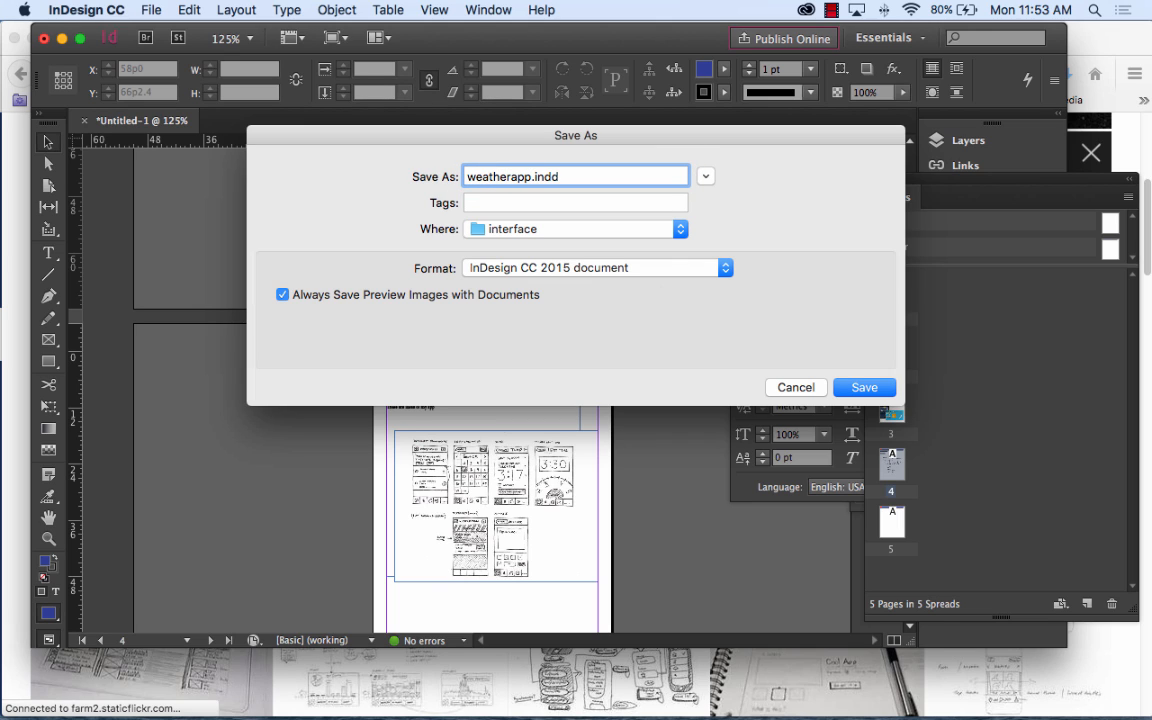
type("proposal")
left_click(864, 387)
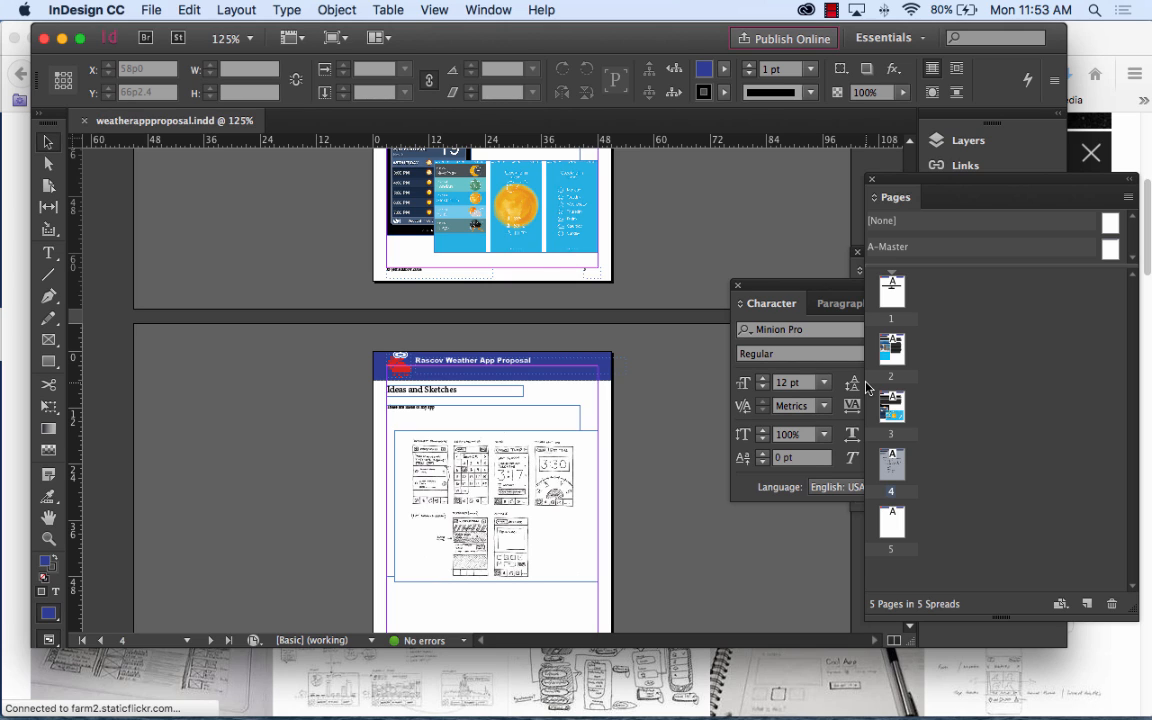
Start a PDF export with the High Quality Print preset, saving it as weatherappproposal.pdf in the interface folder
left_click(151, 10)
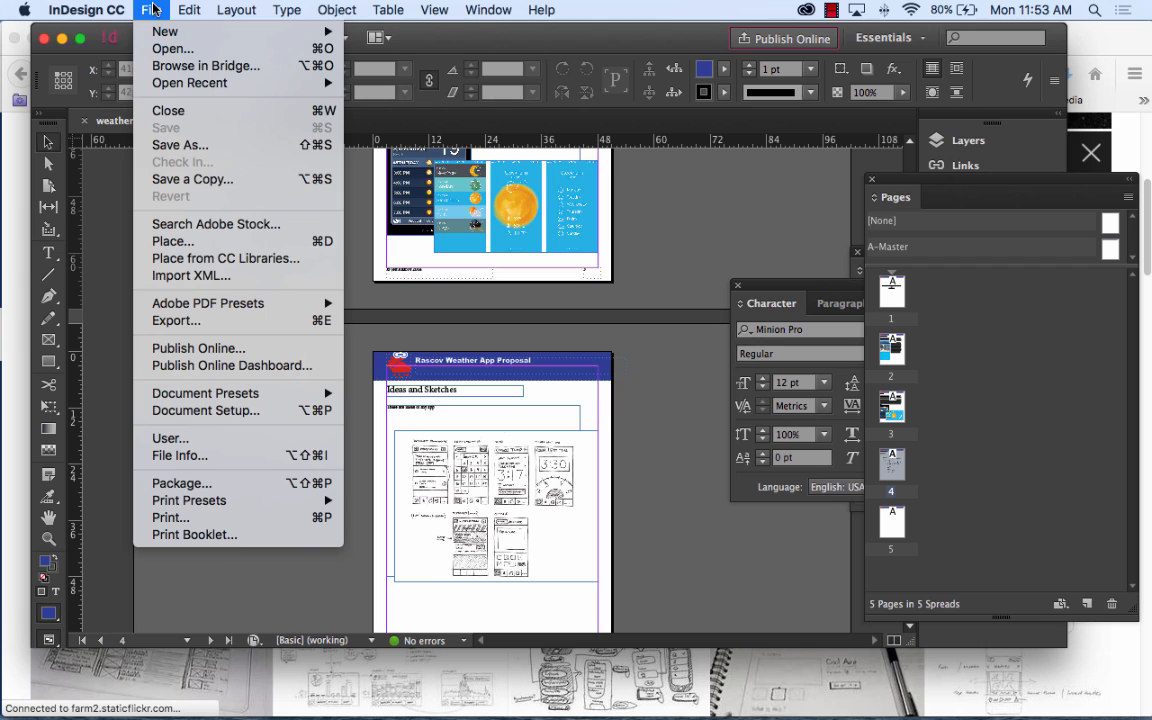
mouse_move(239, 309)
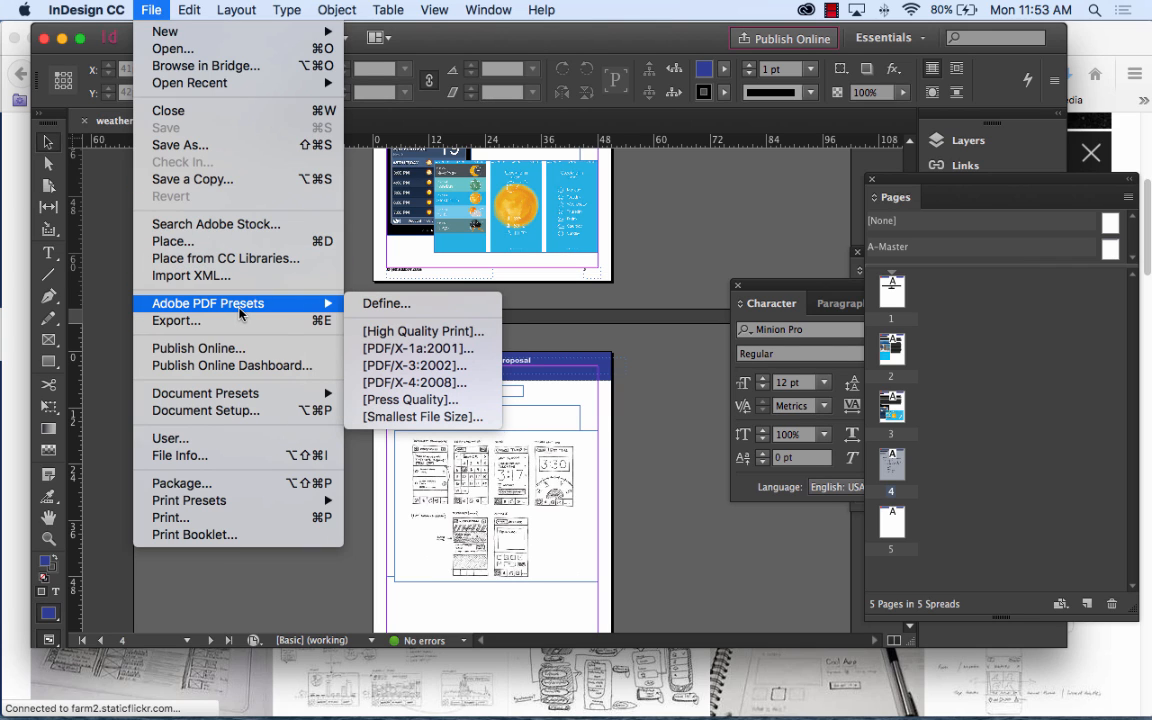
left_click(397, 331)
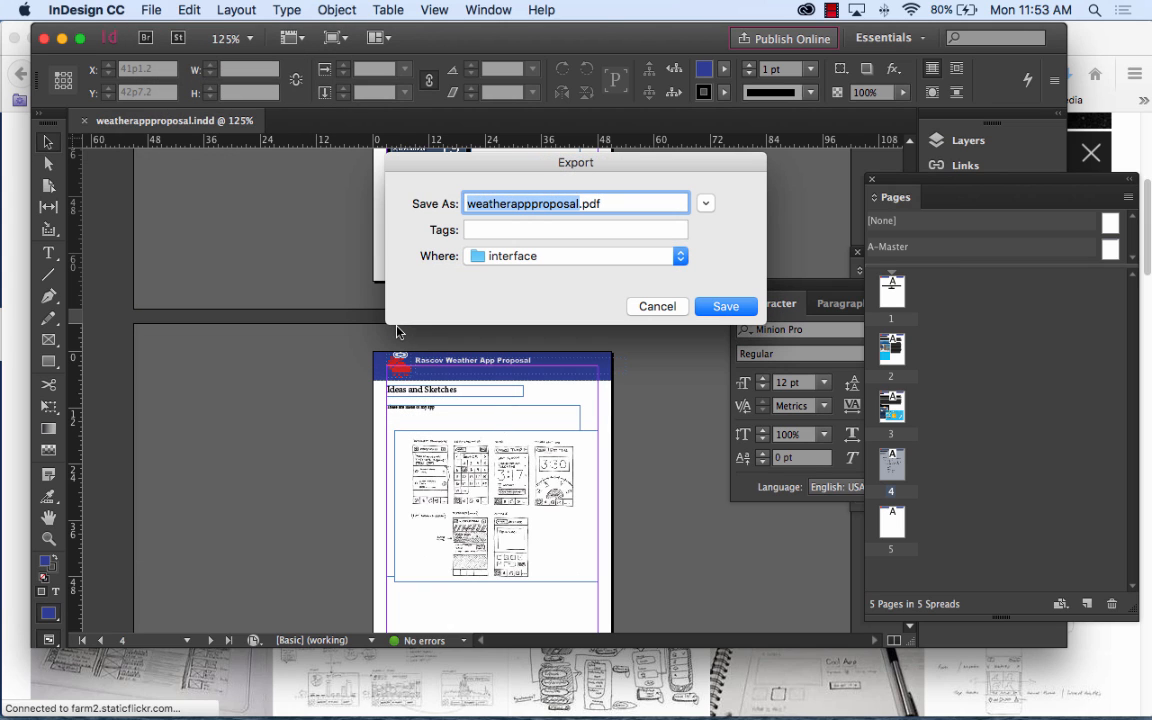
left_click(728, 308)
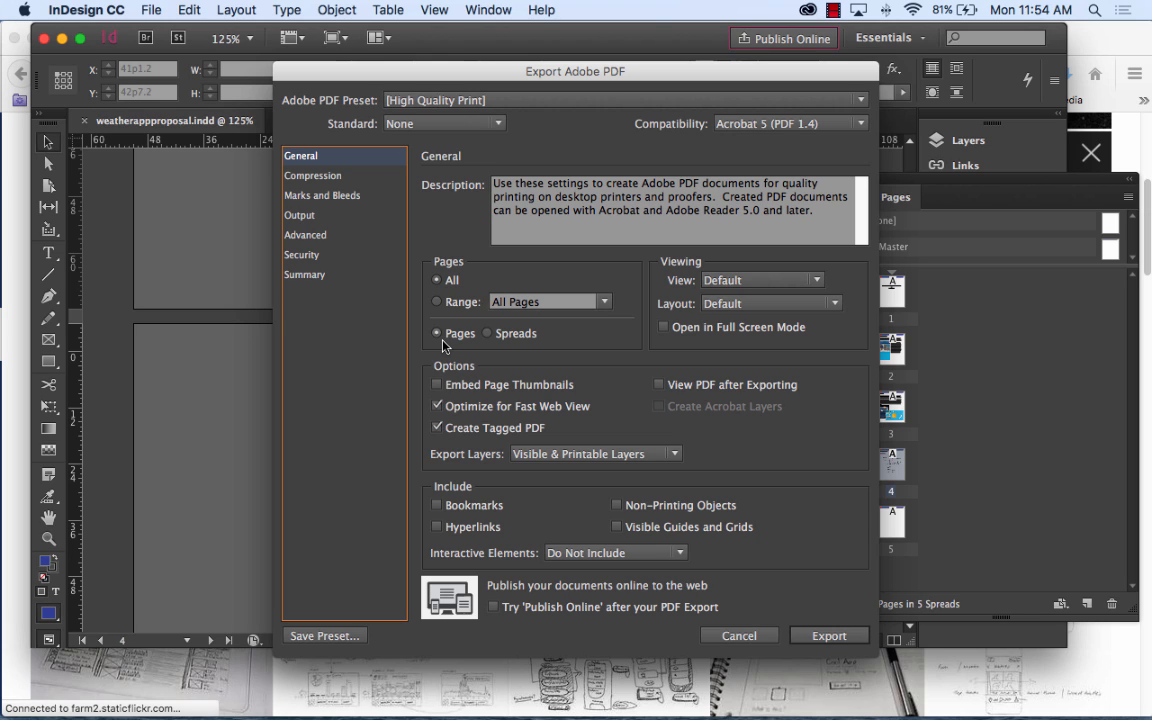
Leave full screen mode off and enable embedded page thumbnails and viewing the PDF after exporting
left_click(701, 332)
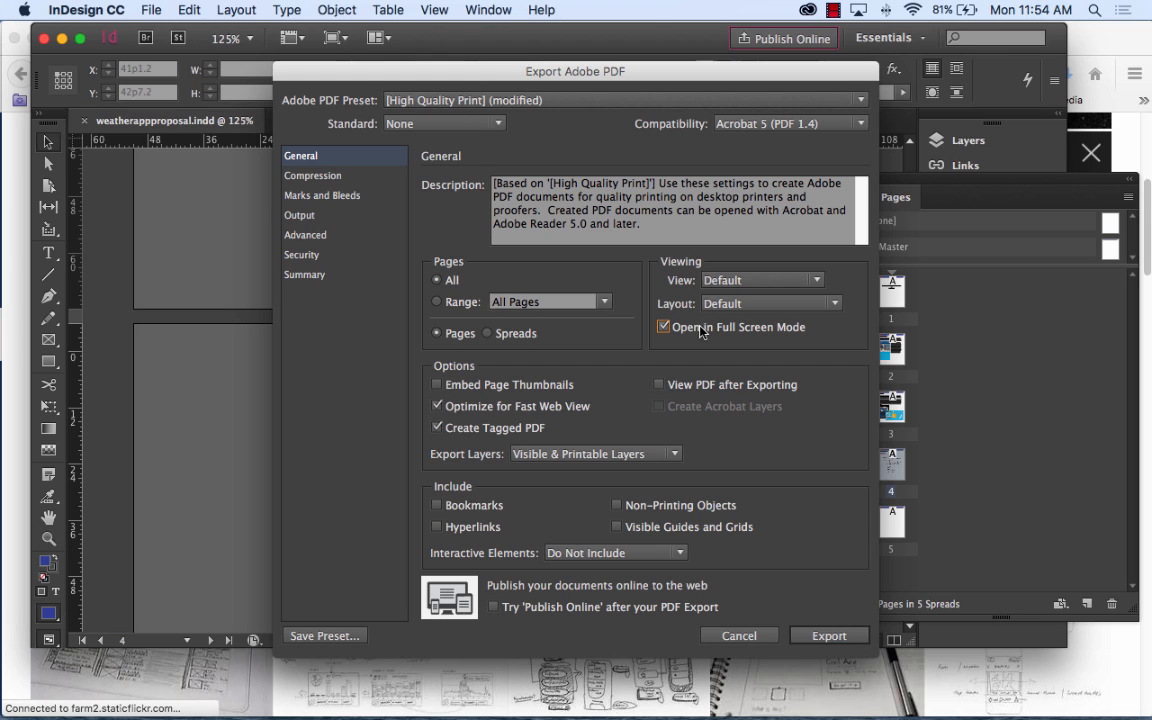
left_click(703, 331)
left_click(517, 389)
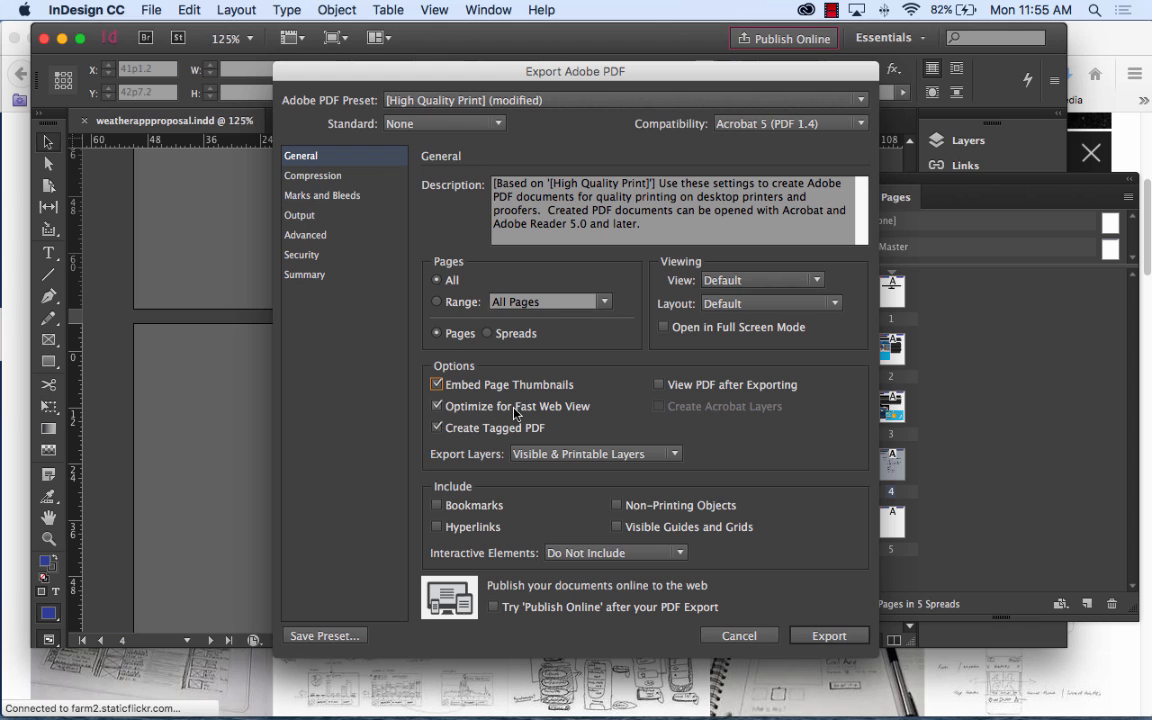
left_click(705, 394)
Examine the export's Compression, Marks and Bleeds, and Output settings, including the color image resolution
left_click(320, 176)
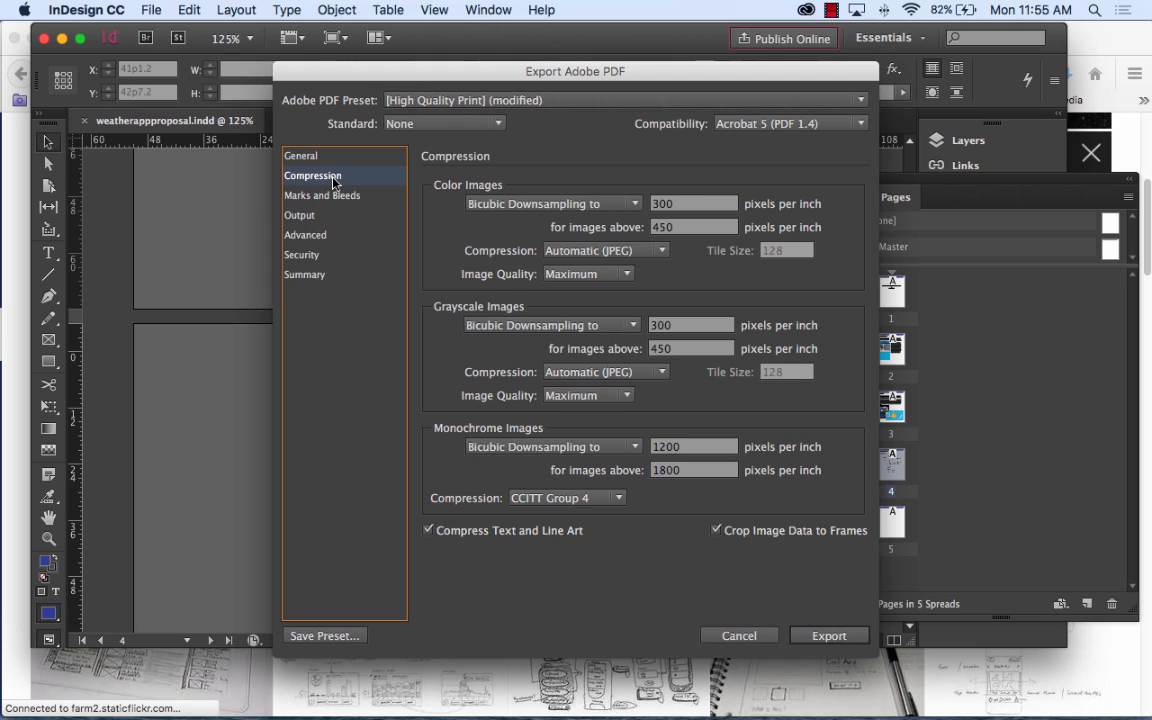
double_click(684, 204)
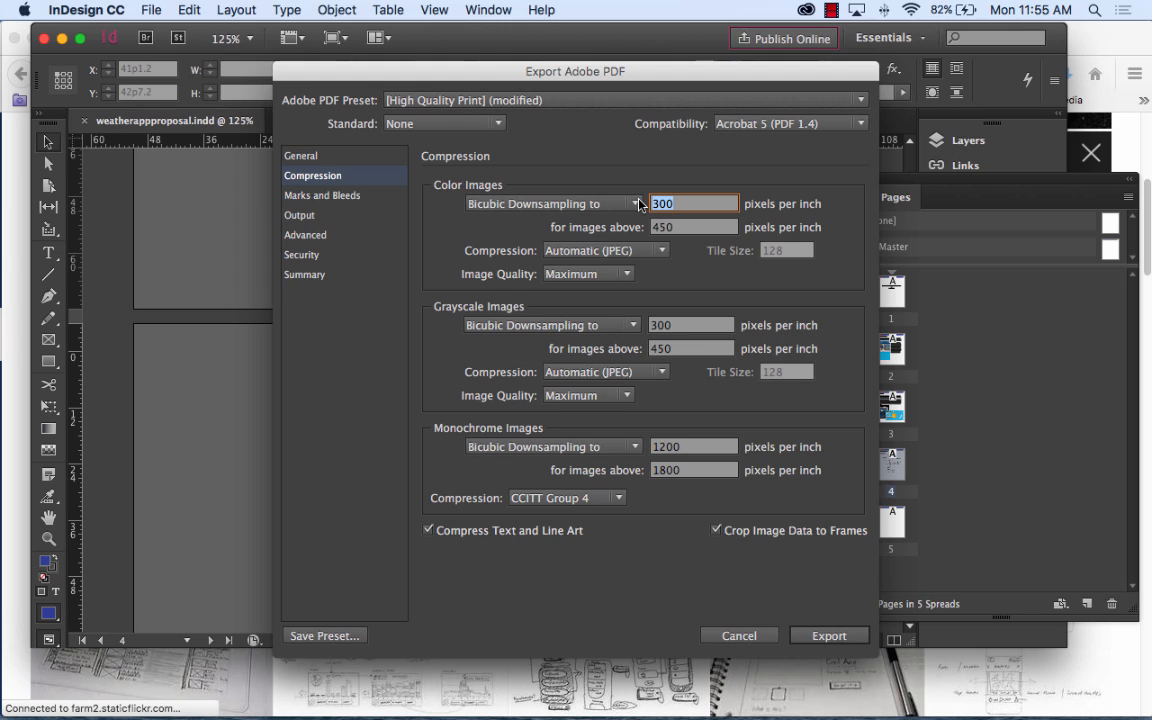
left_click(321, 197)
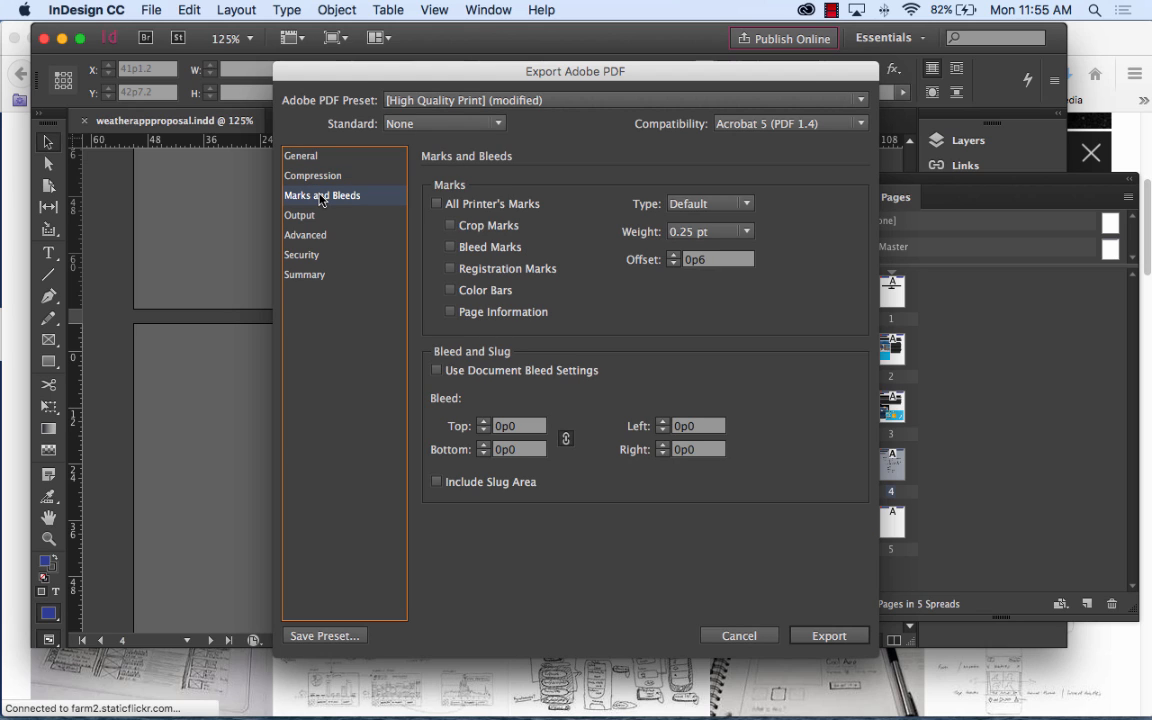
left_click(300, 216)
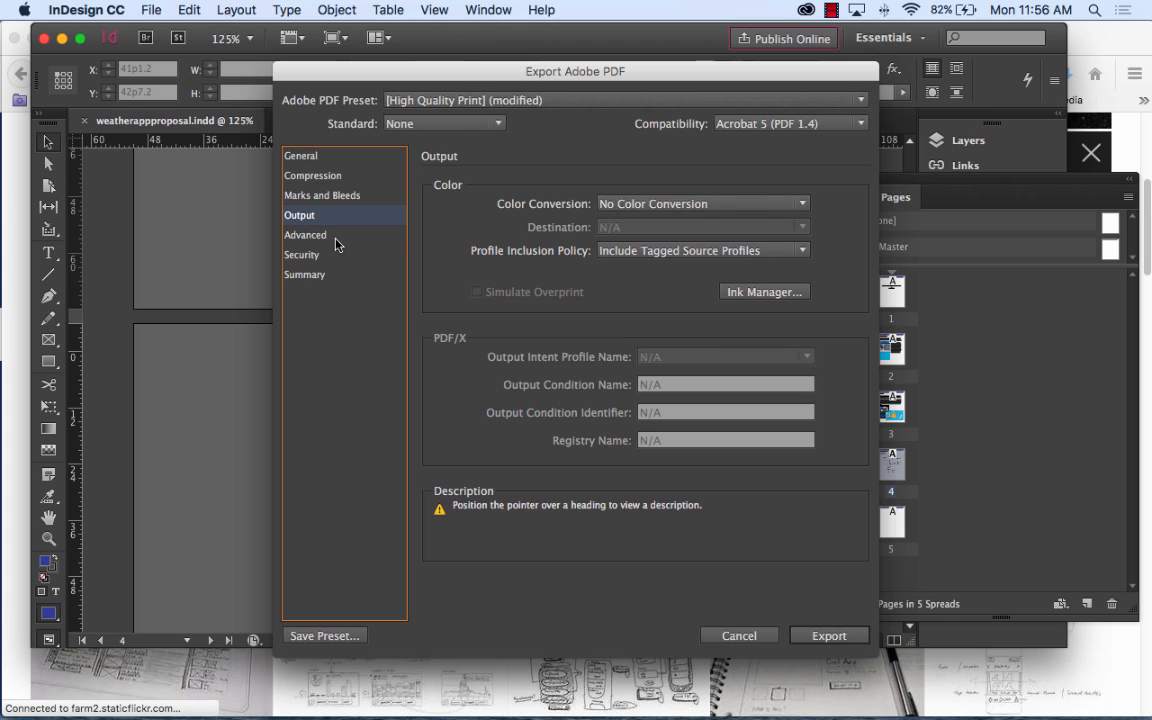
left_click(335, 237)
left_click(331, 218)
Try Convert to Destination as the color conversion, browse the destination profiles, and restore No Color Conversion
left_click(690, 205)
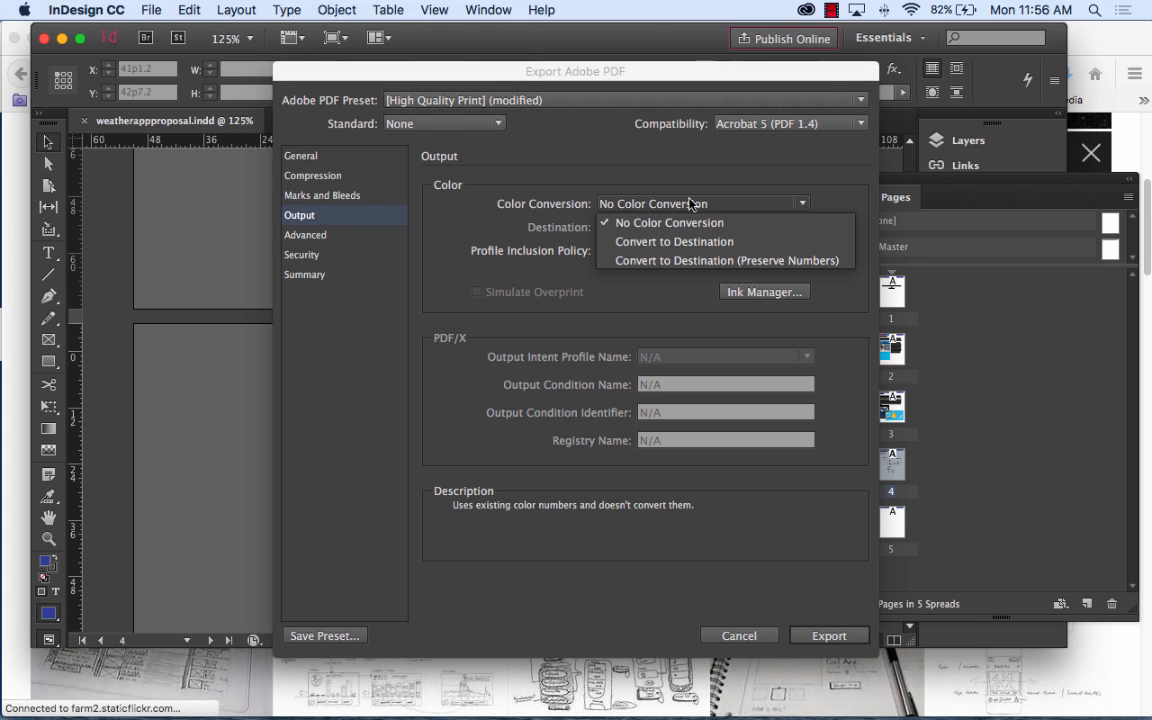
left_click(620, 176)
left_click(700, 204)
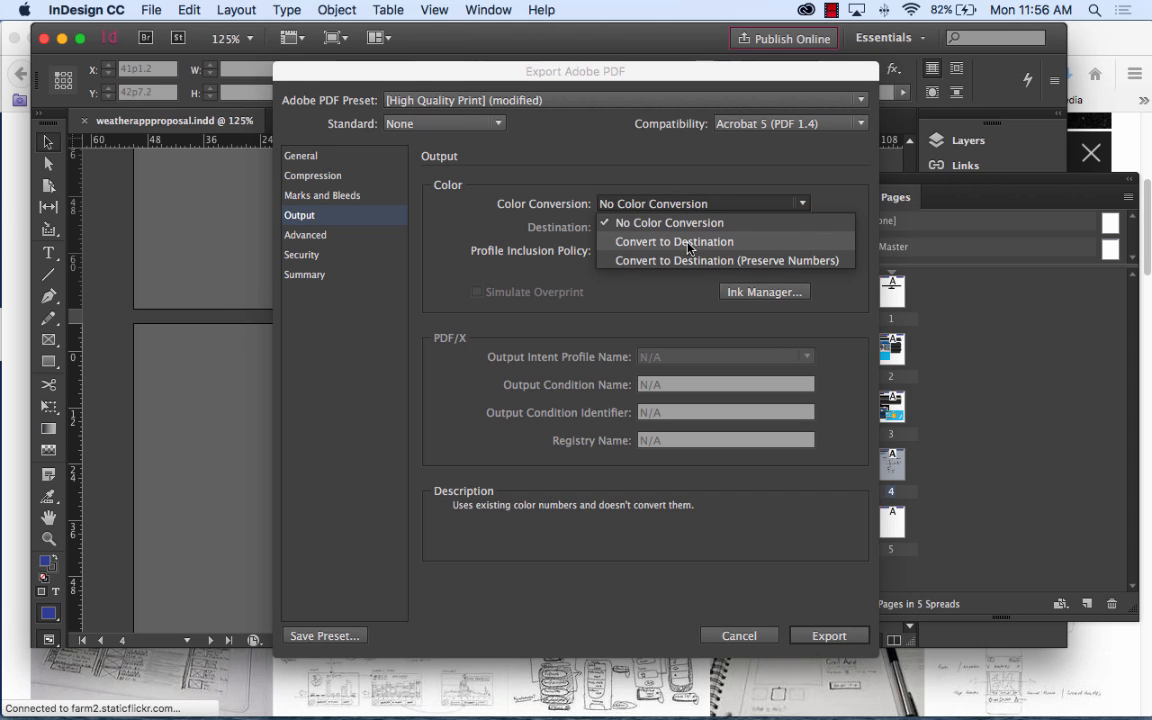
left_click(688, 243)
left_click(697, 229)
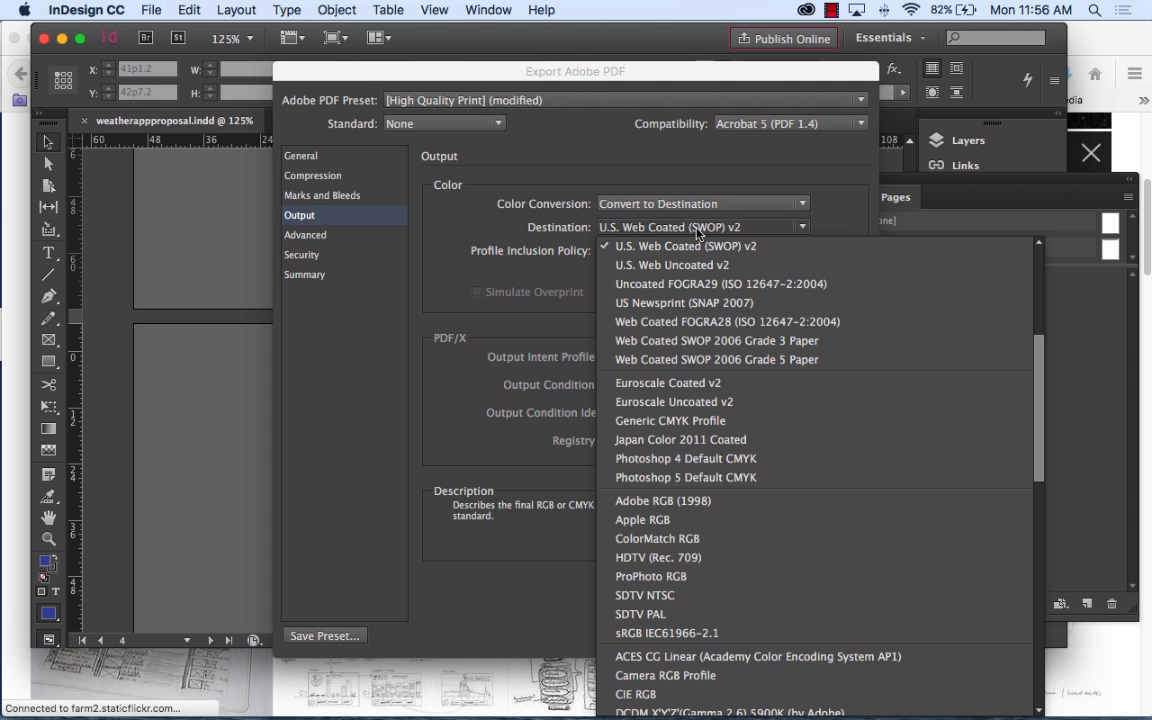
scroll(665, 652, "down", 10)
scroll(727, 688, "up", 15)
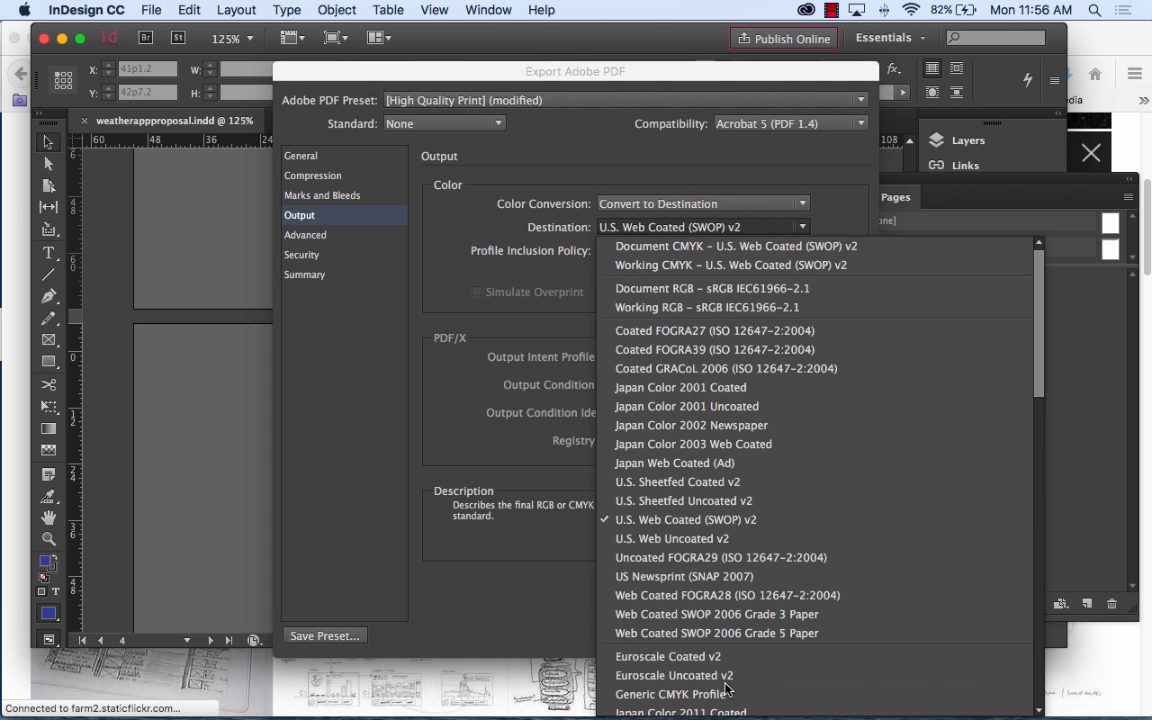
left_click(700, 204)
left_click(712, 204)
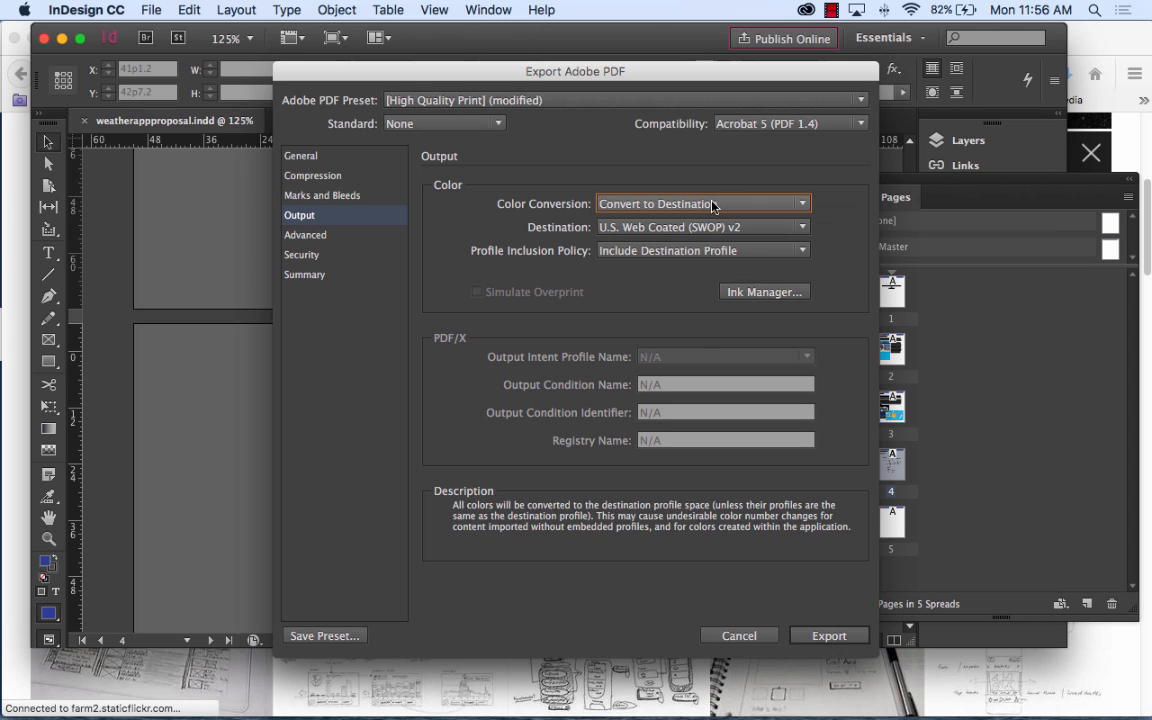
left_click(640, 204)
left_click(655, 224)
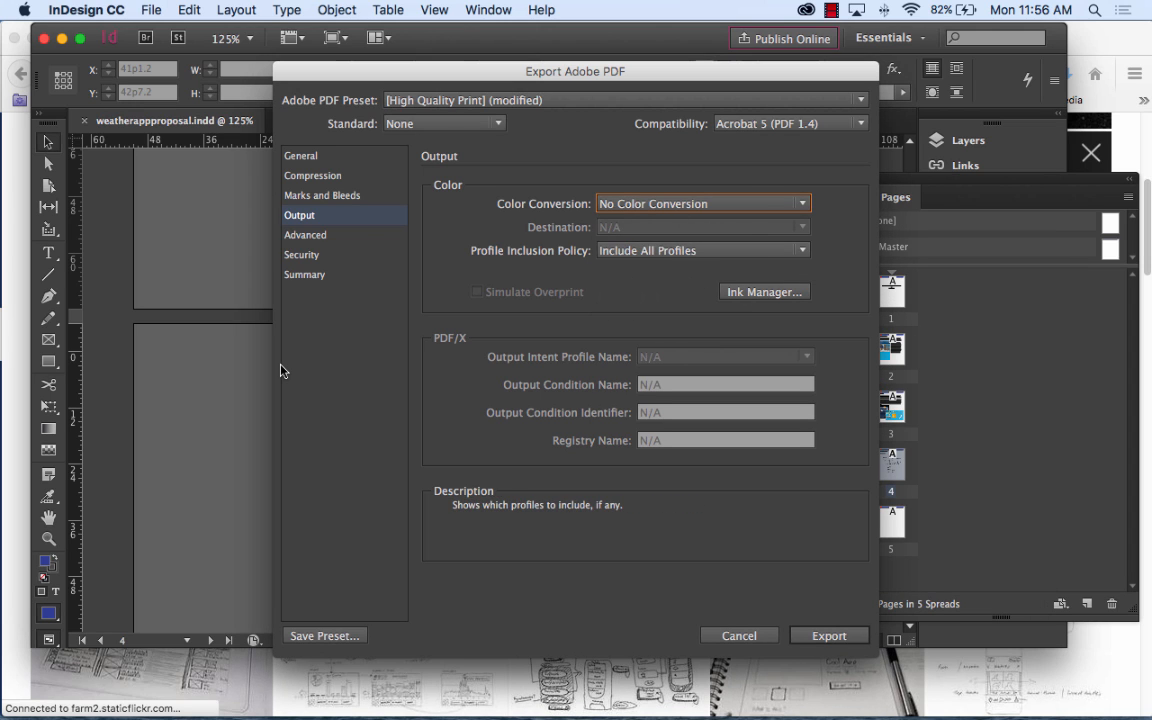
Check the Advanced, Security and Summary export settings and export the PDF
left_click(315, 235)
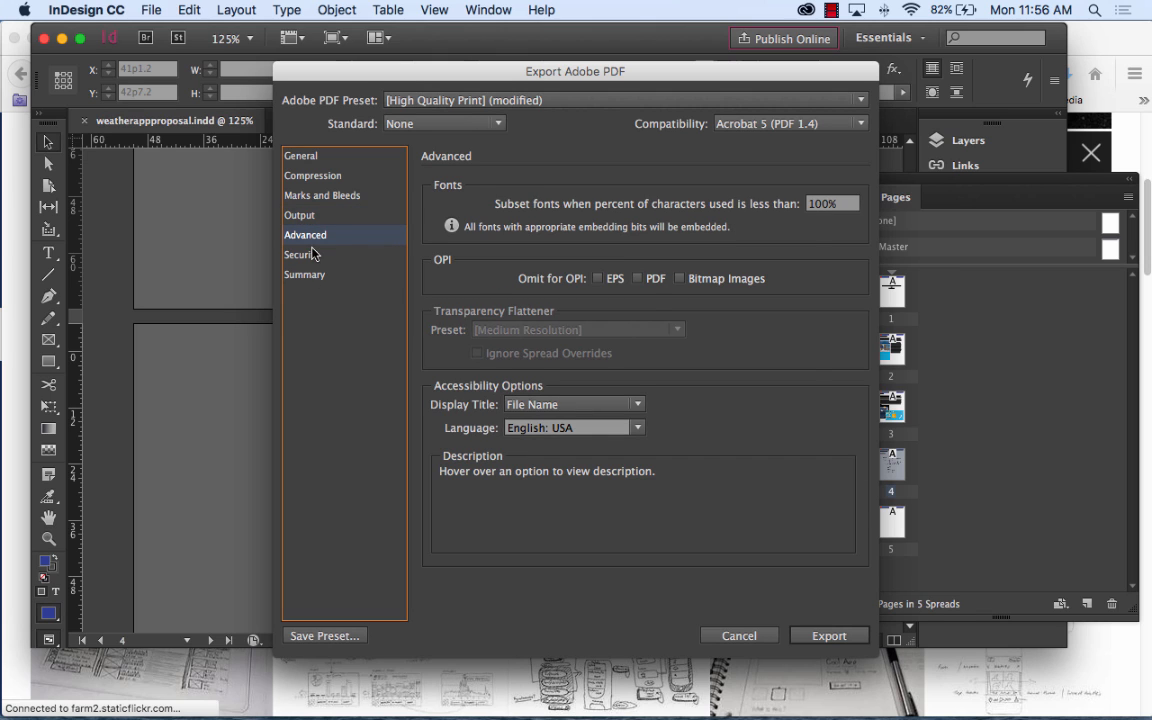
left_click(311, 255)
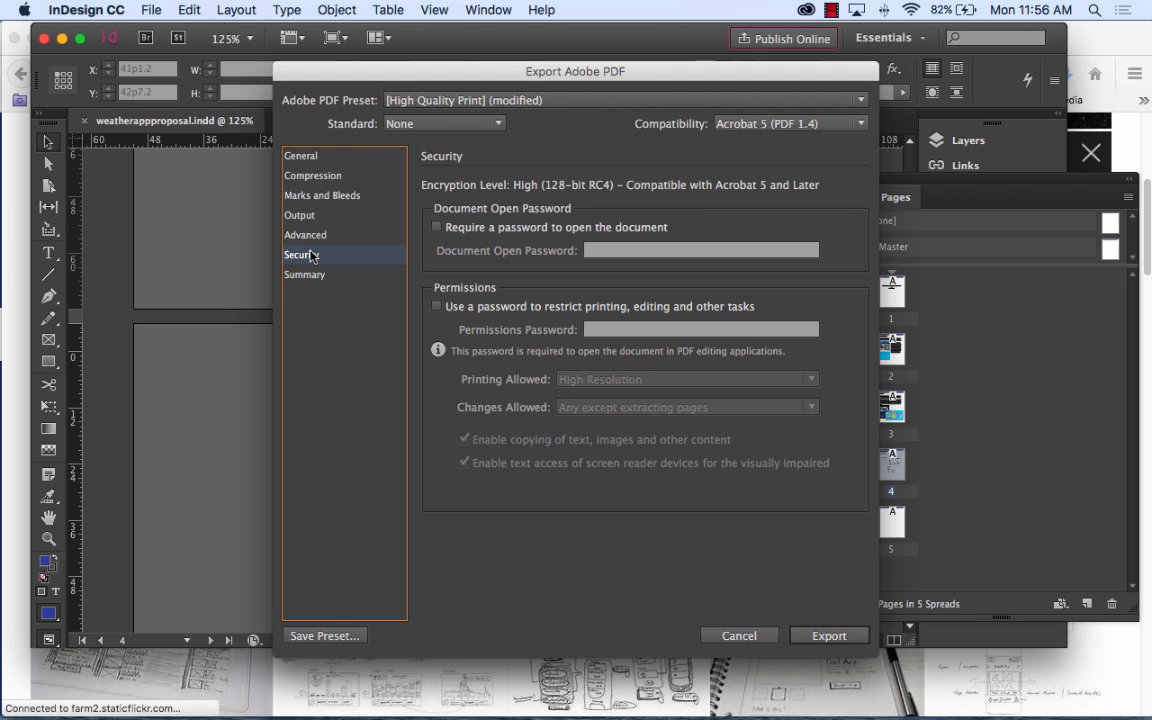
left_click(314, 273)
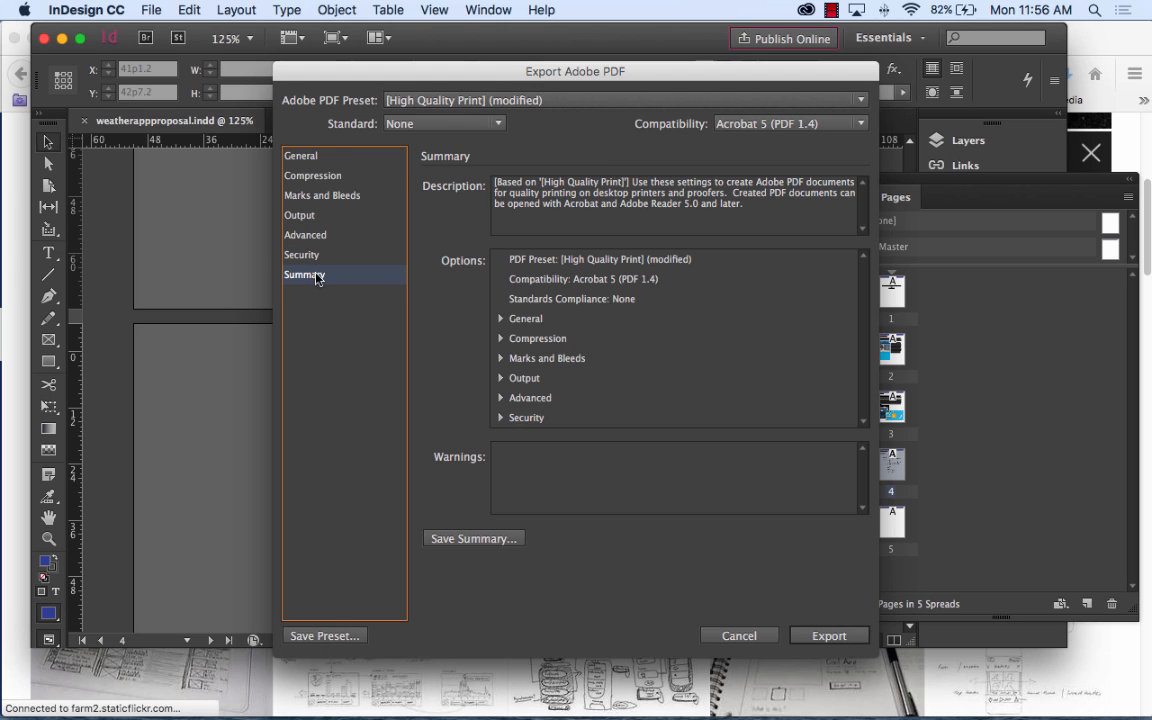
left_click(828, 635)
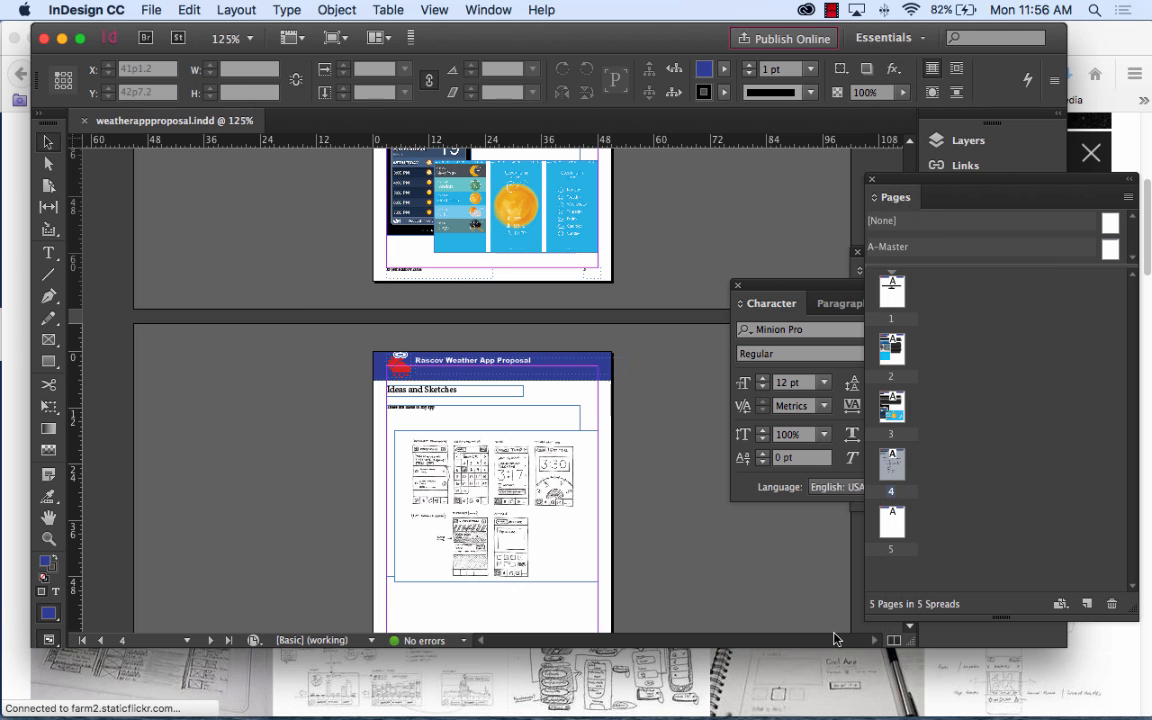
left_click(828, 635)
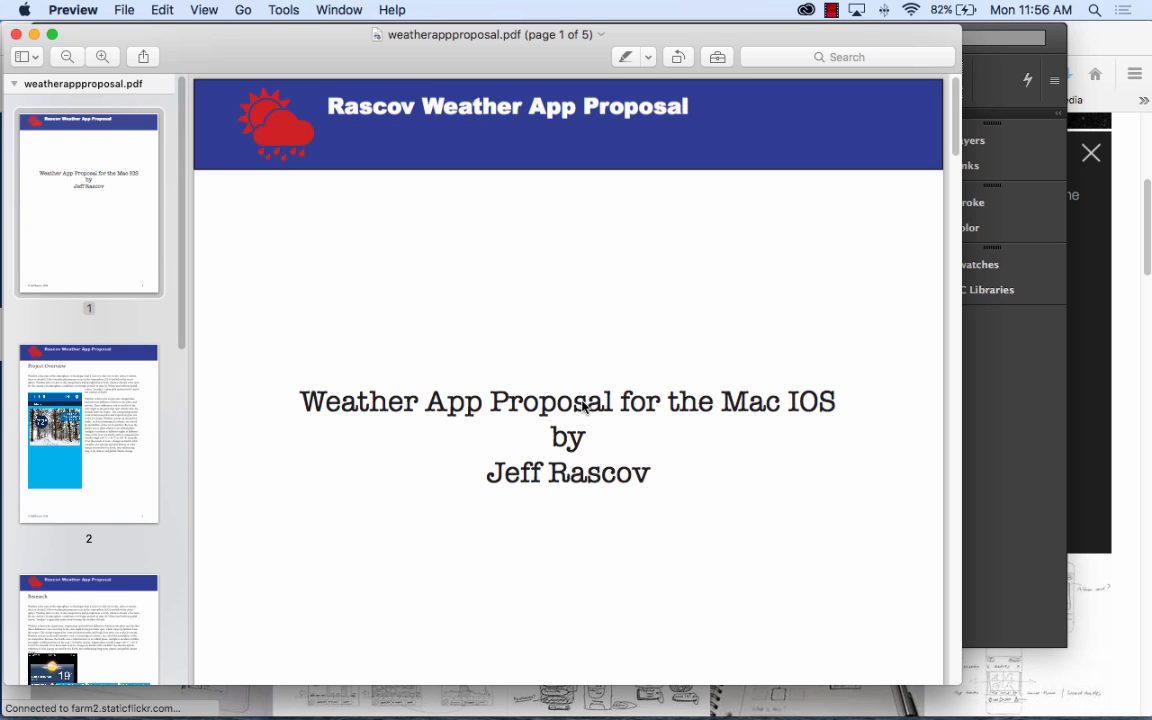
Review the exported PDF's pages in Preview, checking the images, headings, and page 4's page number and copyright footer
left_click(90, 412)
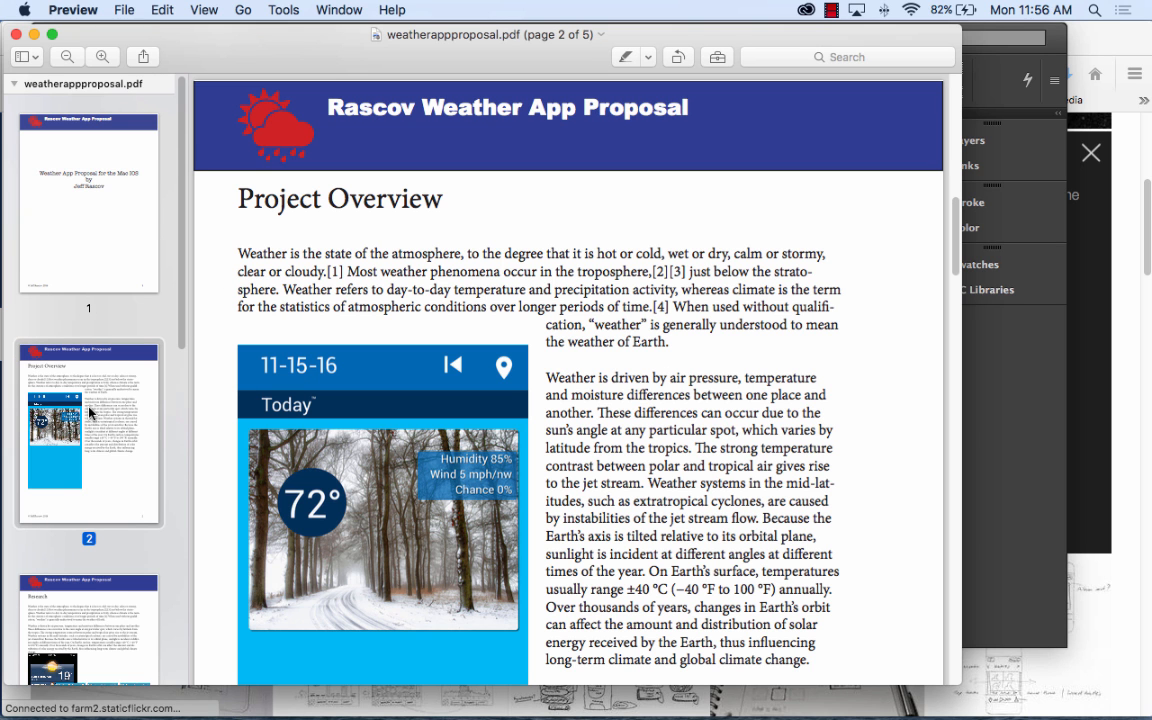
scroll(580, 383, "down", 10)
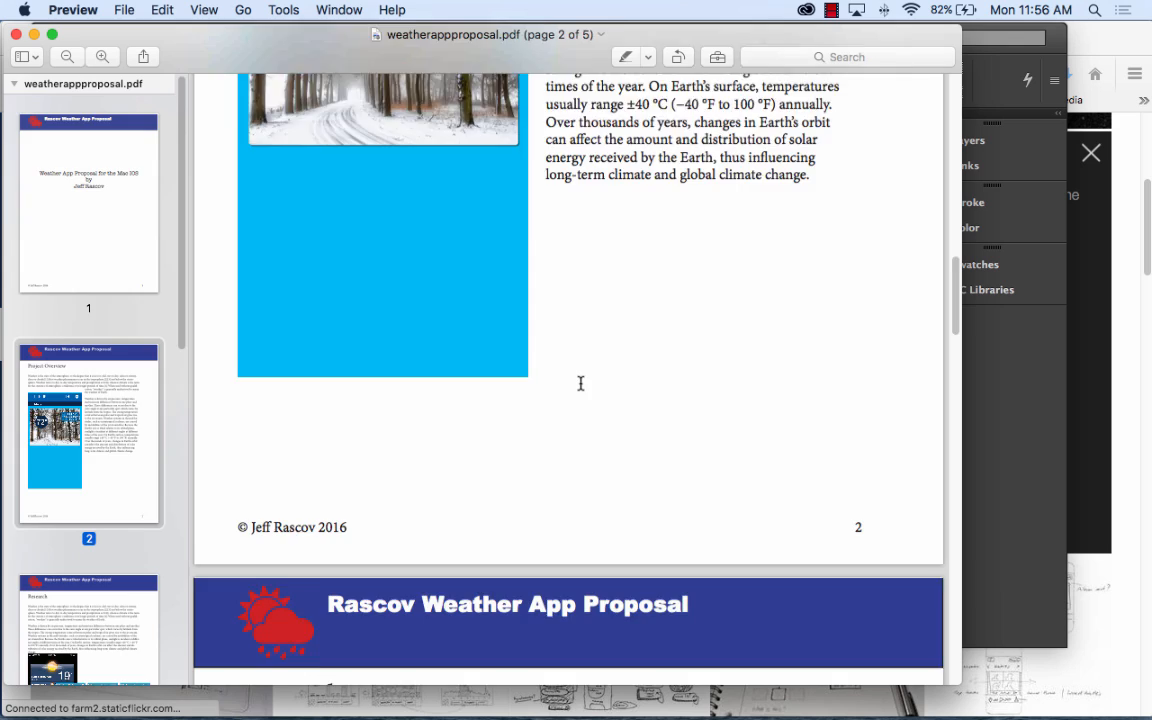
scroll(580, 383, "down", 20)
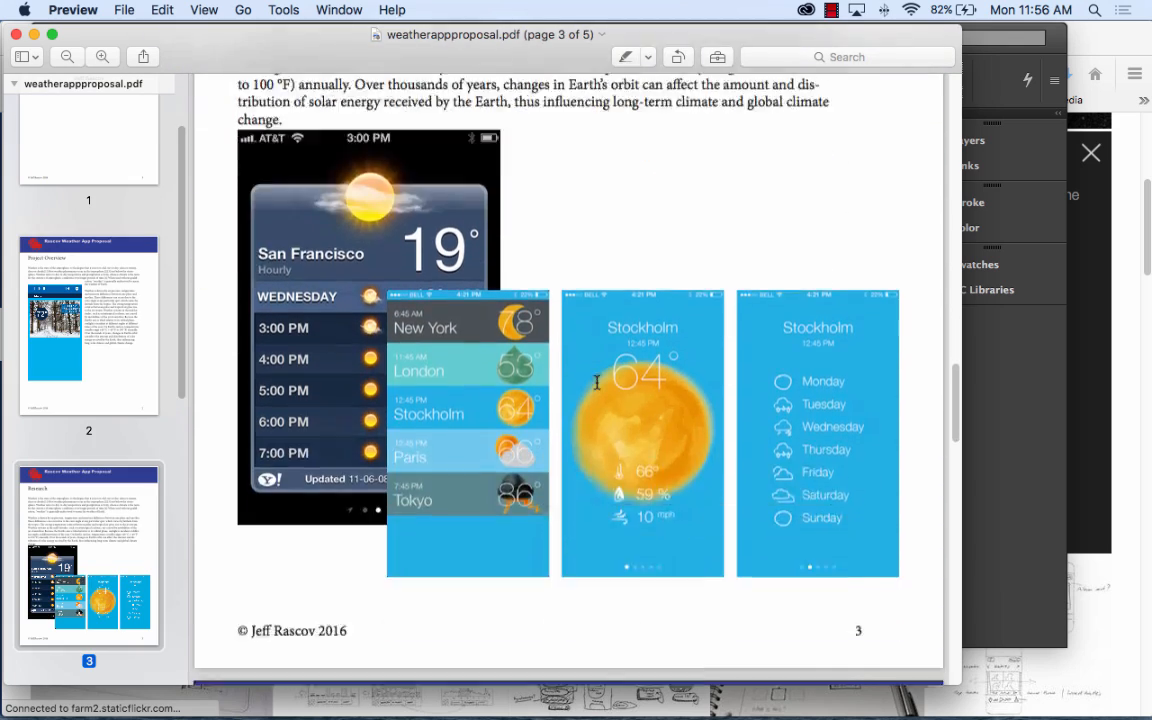
scroll(596, 383, "down", 15)
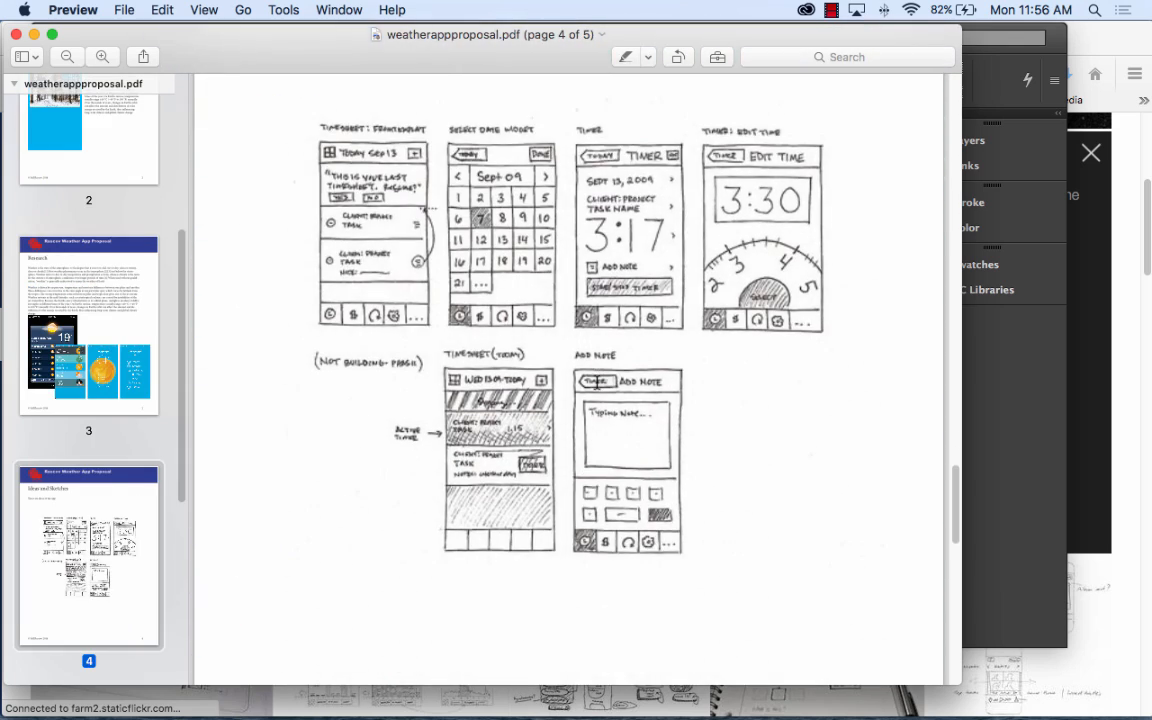
scroll(598, 382, "down", 15)
scroll(597, 383, "up", 15)
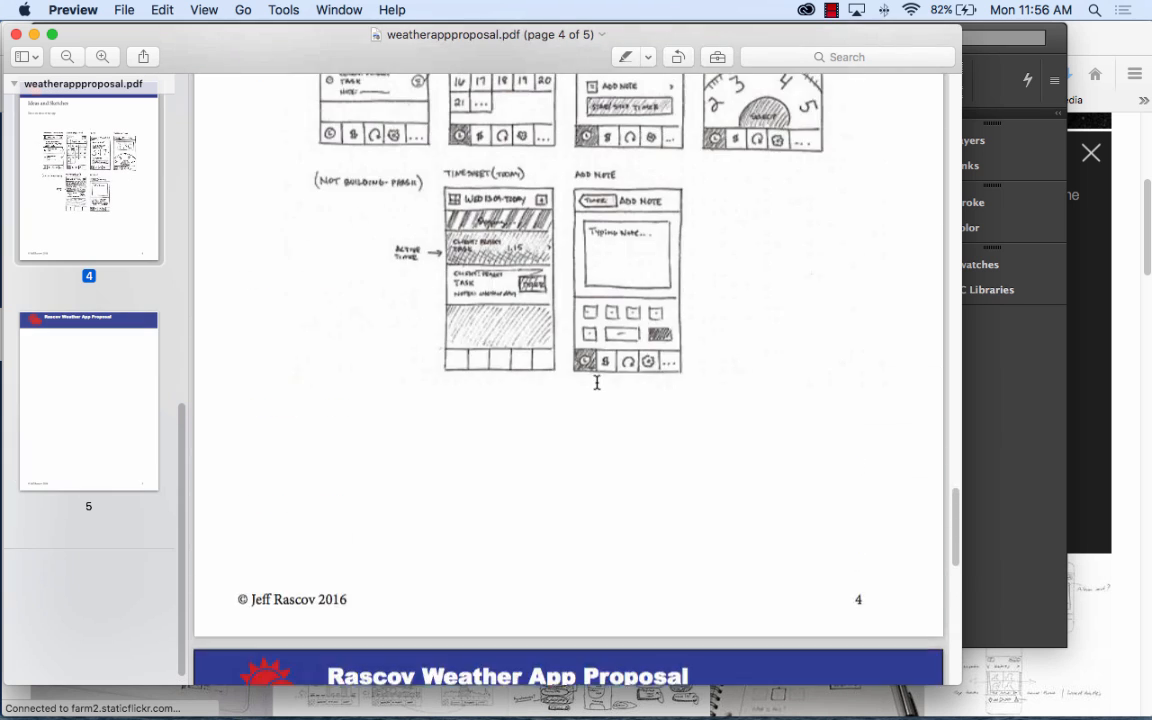
scroll(900, 410, "down", 4)
left_click_drag(869, 420, 817, 420)
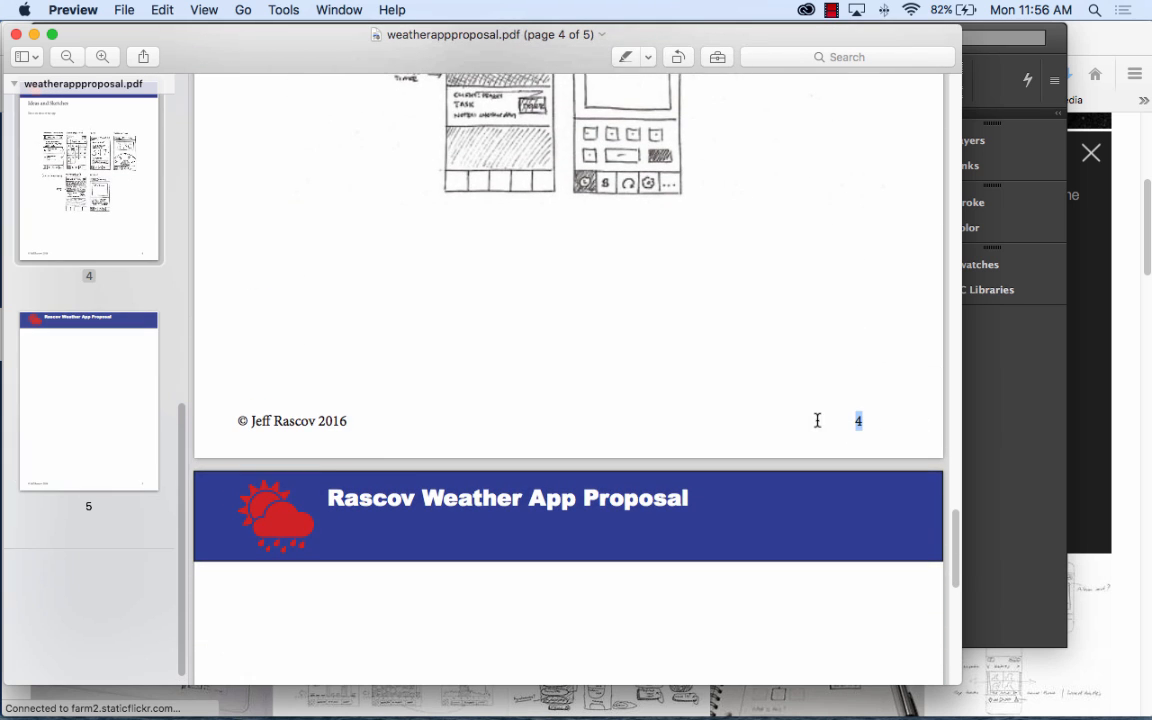
left_click_drag(365, 423, 180, 420)
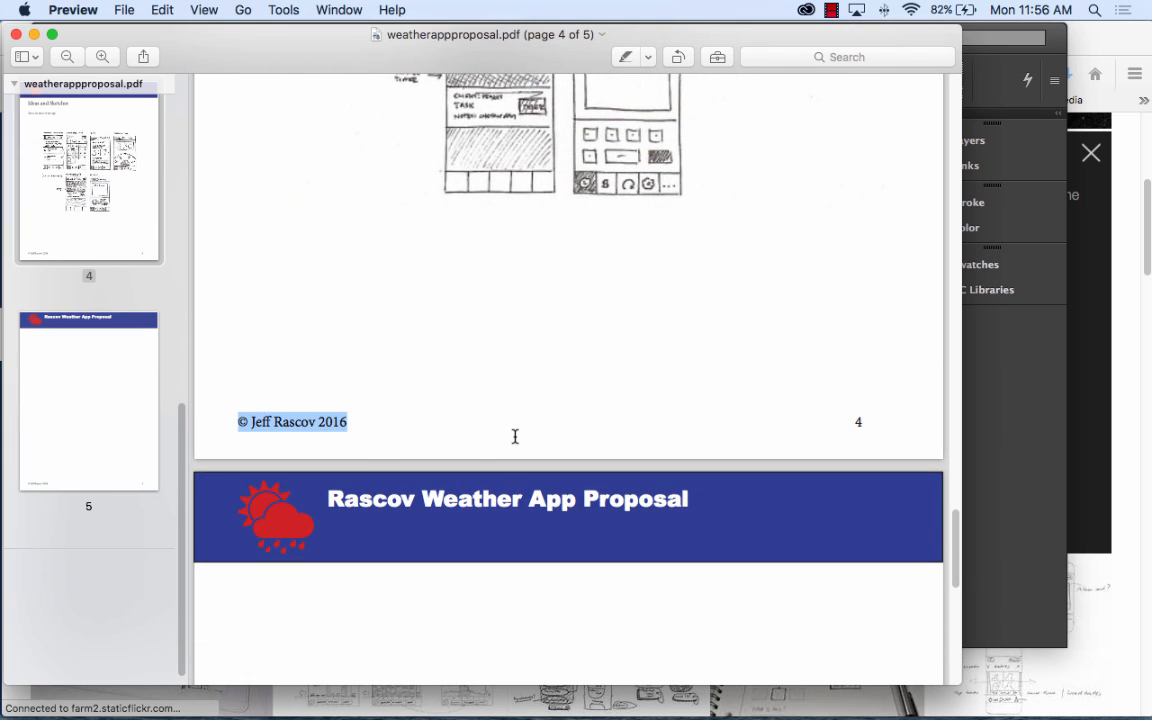
scroll(515, 436, "up", 15)
scroll(466, 314, "up", 3)
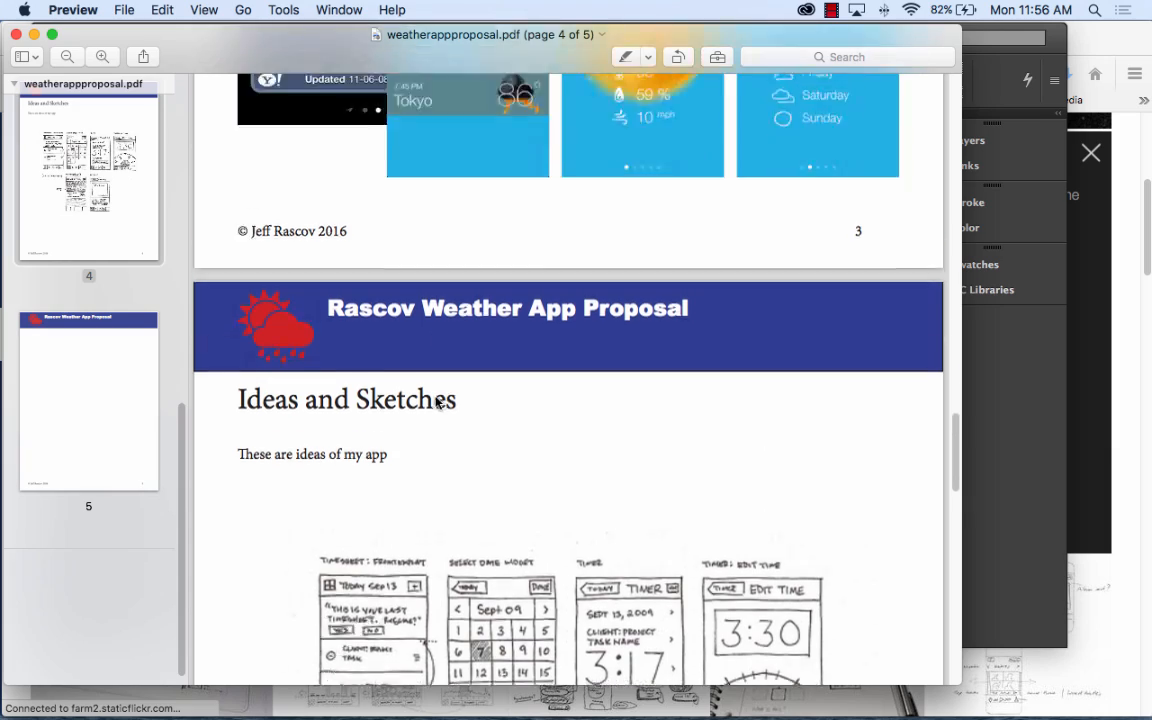
scroll(437, 402, "up", 20)
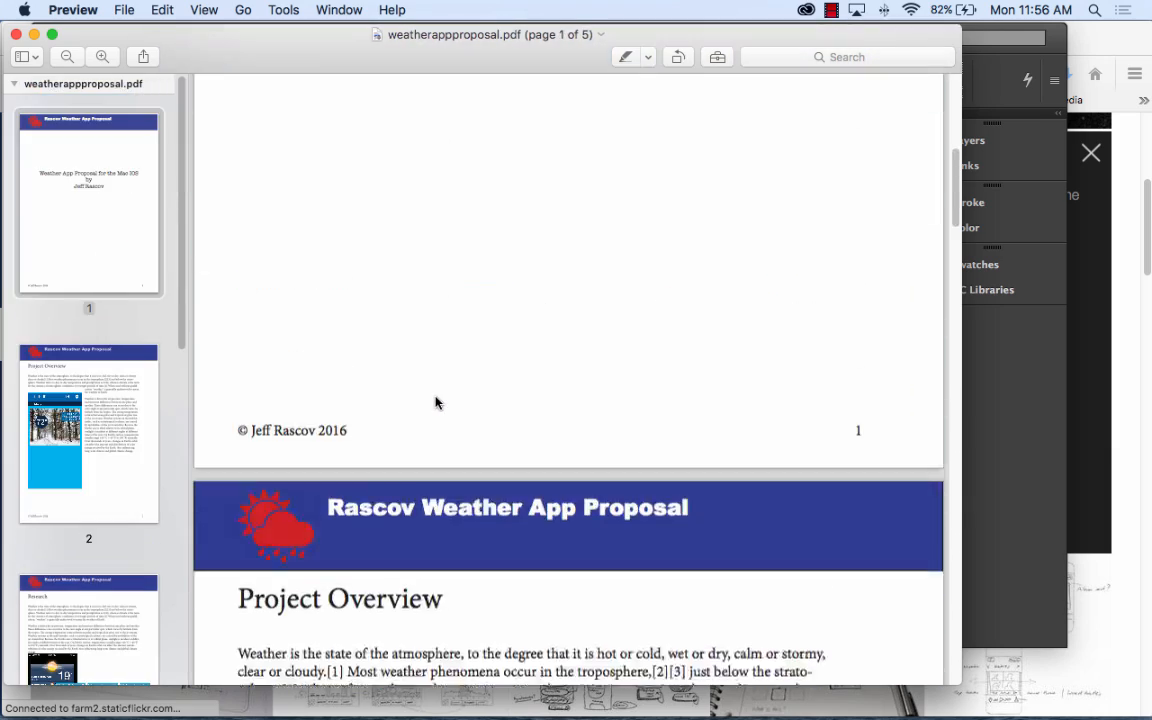
scroll(435, 402, "up", 3)
scroll(435, 402, "down", 10)
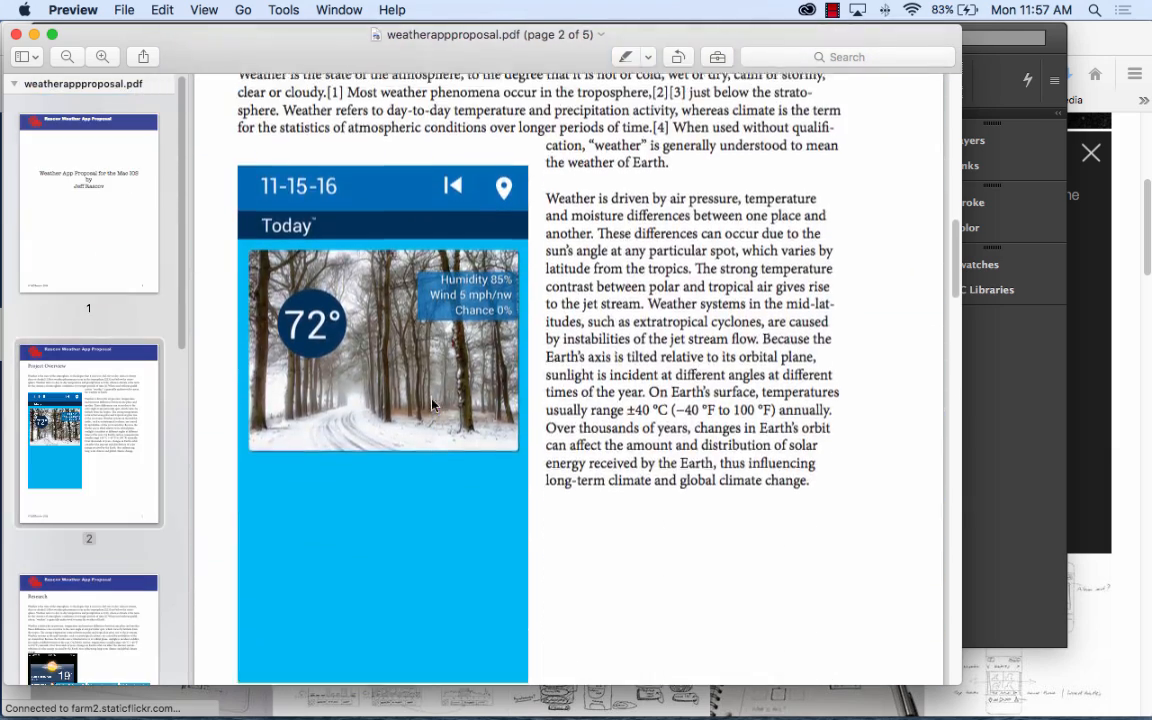